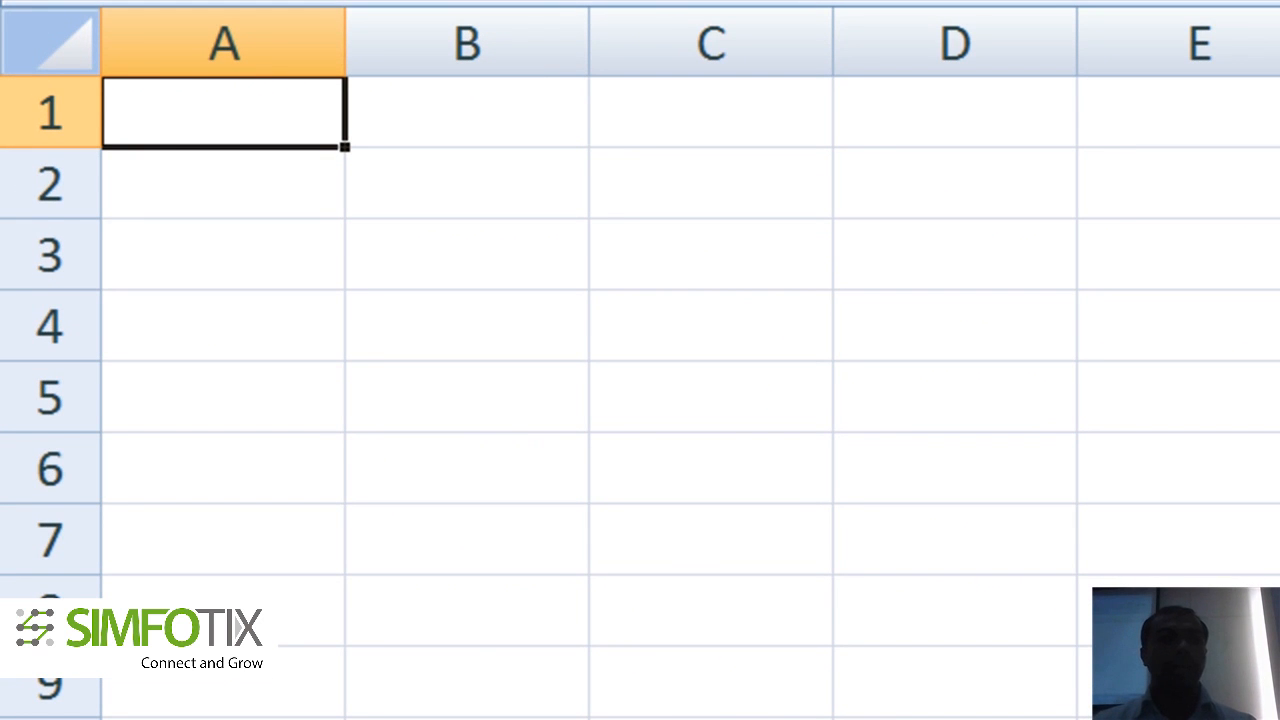
Step: Enter the header Months in A1 and fill the months Jan through May down A2:A6
{"action": "type", "text": "Months"}
{"action": "key", "text": "Return"}
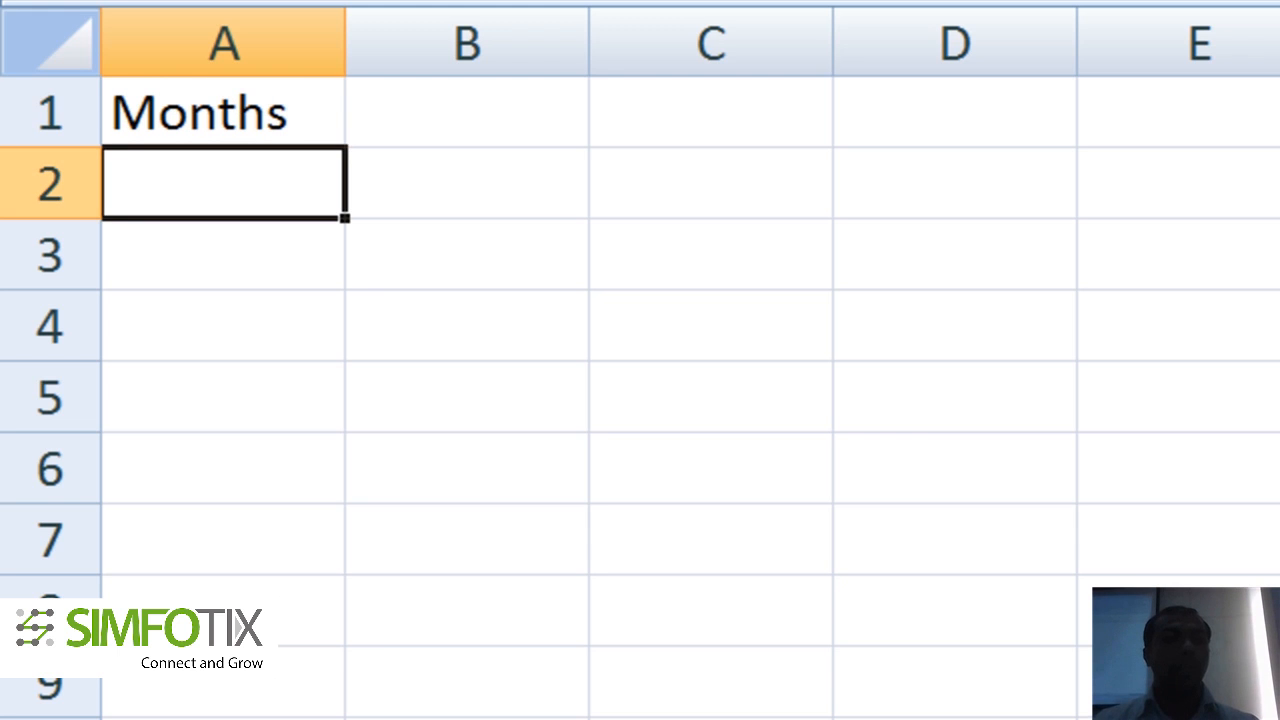
{"action": "type", "text": "Jan"}
{"action": "key", "text": "Return"}
{"action": "key", "text": "Up"}
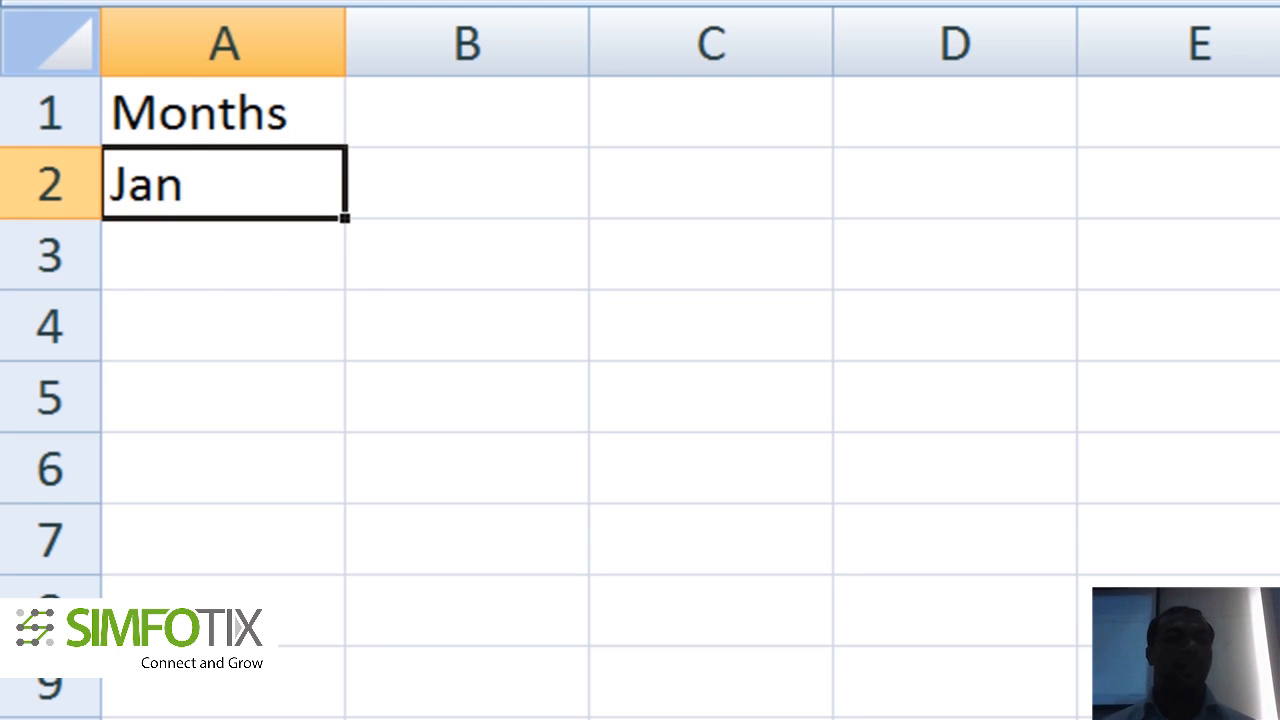
{"action": "left_click_drag", "start_coordinate": [345, 226], "coordinate": [307, 499]}
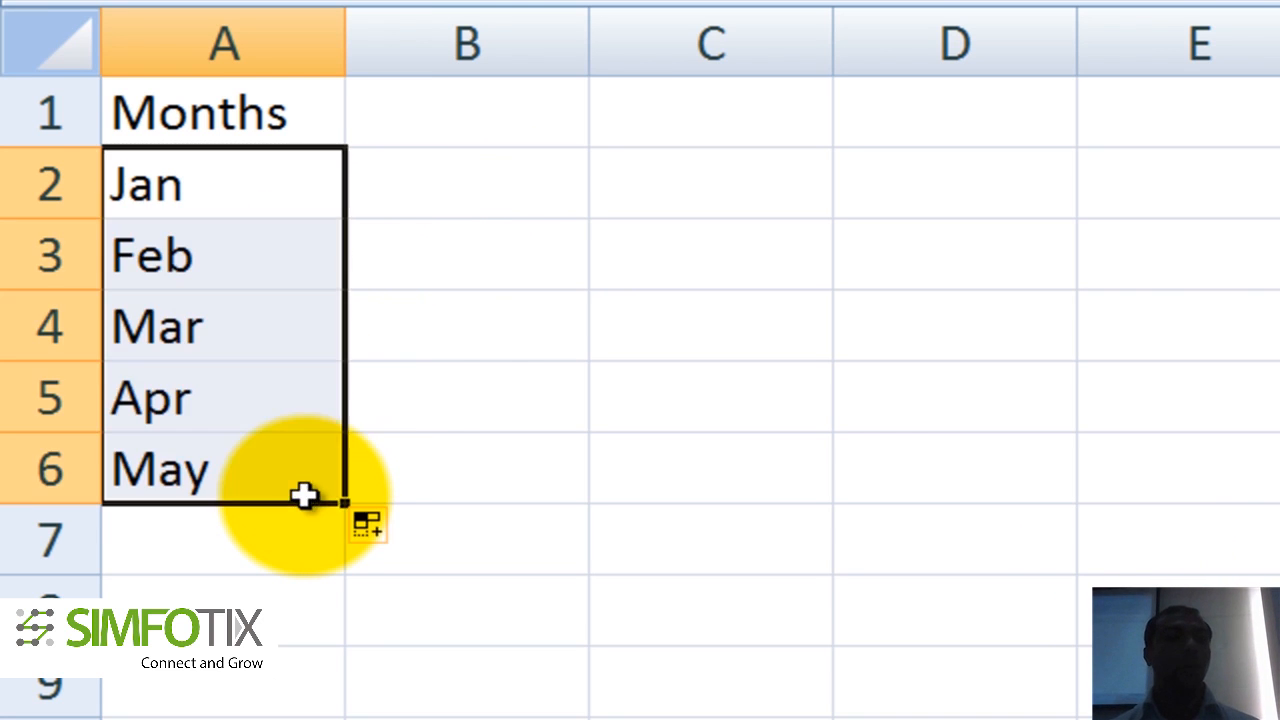
Step: Enter the header Sales in B1 with the values 174, 258, 456, 287 and 255 in B2:B6
{"action": "left_click", "coordinate": [450, 125]}
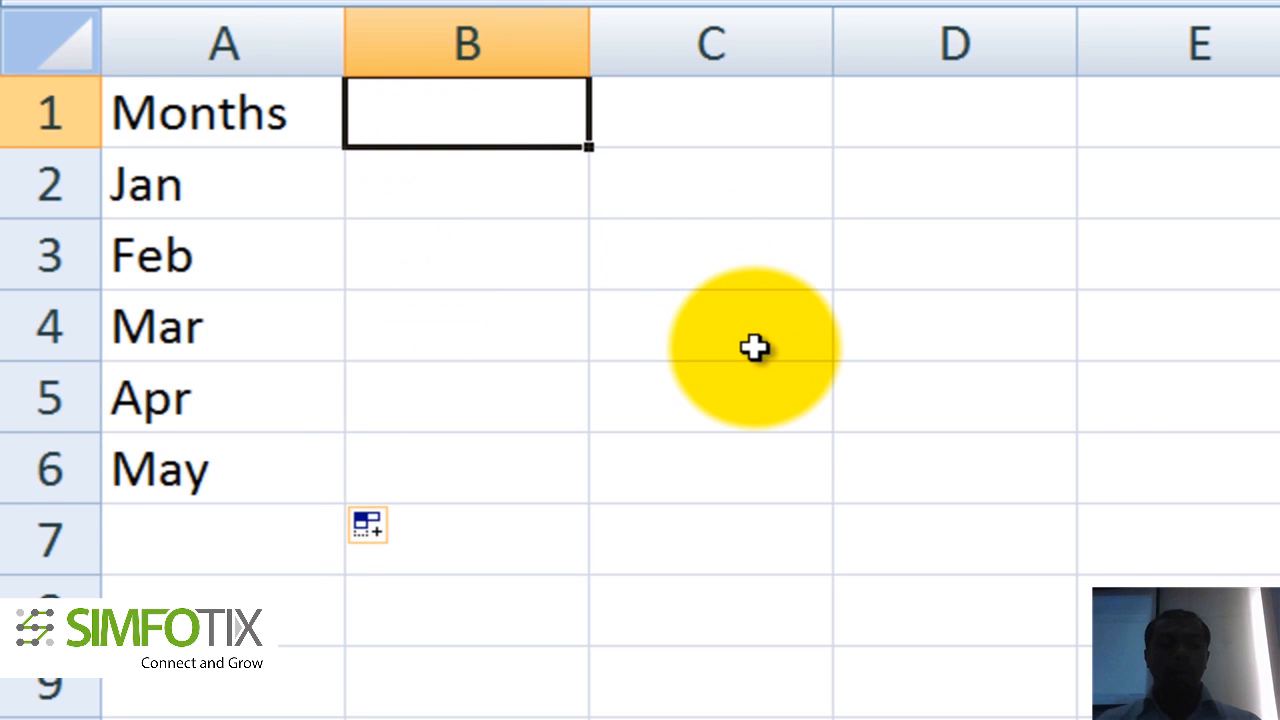
{"action": "type", "text": "Sales"}
{"action": "key", "text": "Return"}
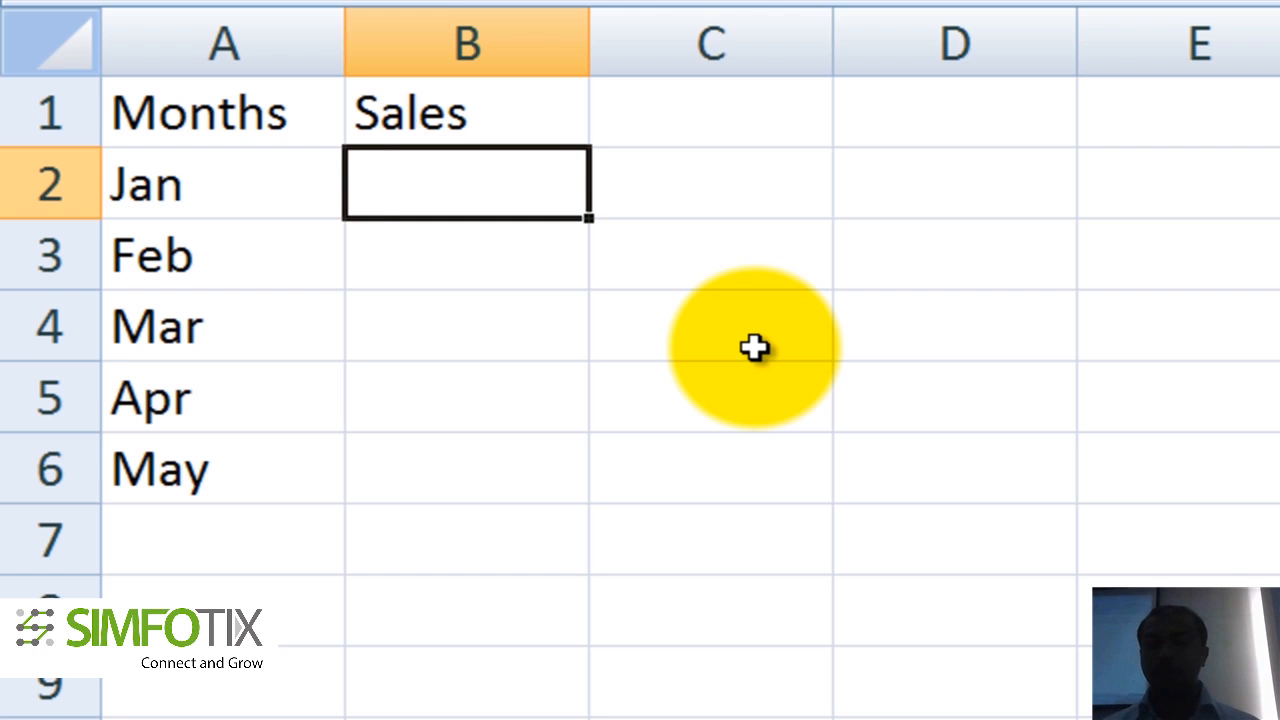
{"action": "type", "text": "174"}
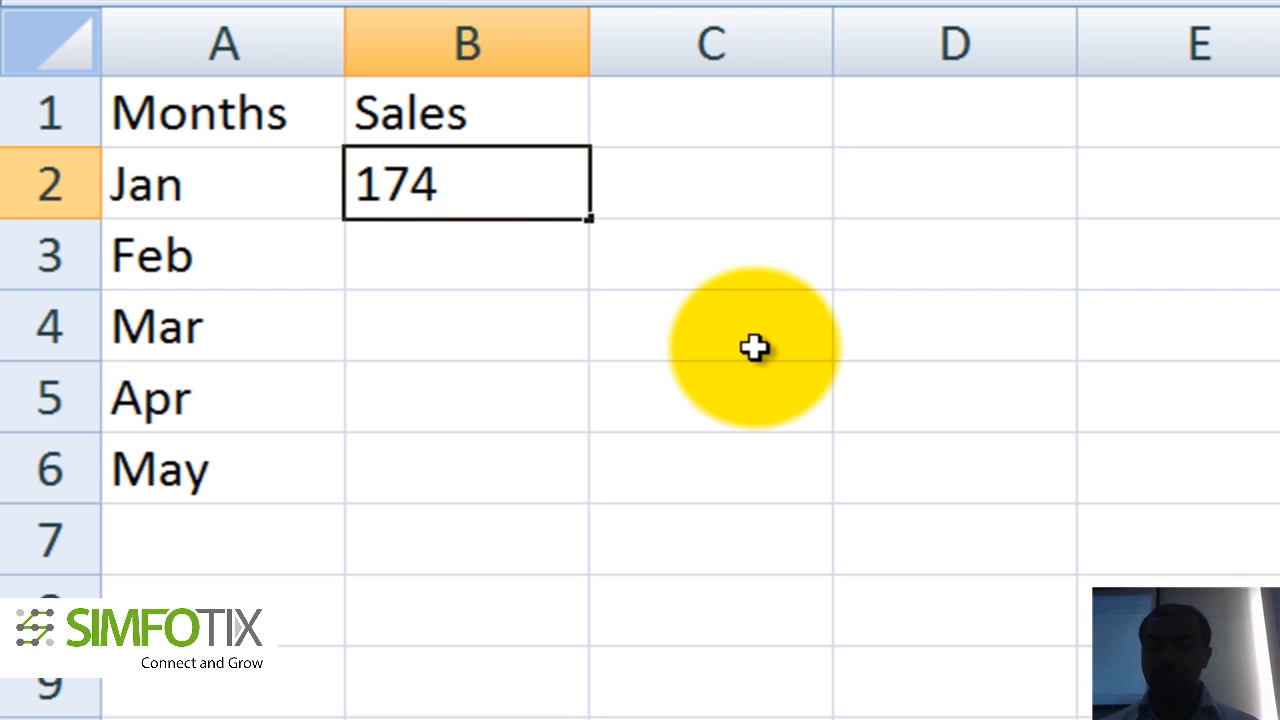
{"action": "key", "text": "Return"}
{"action": "type", "text": "258"}
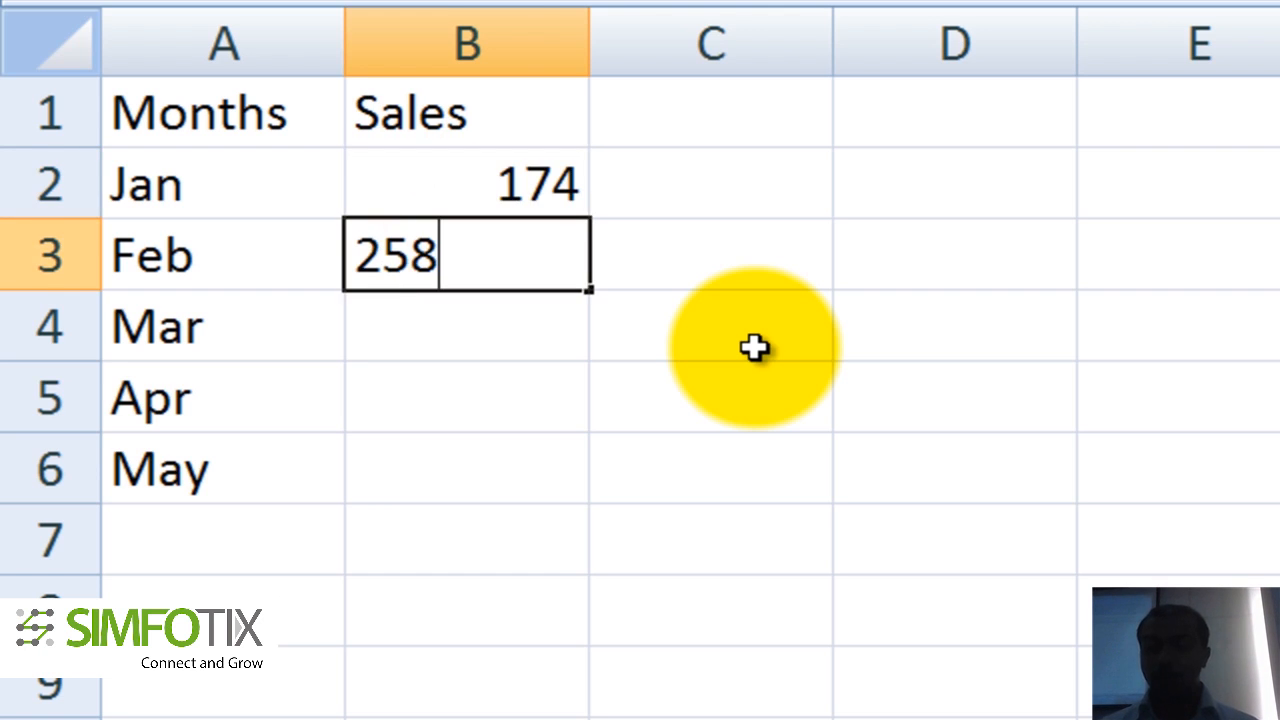
{"action": "key", "text": "Return"}
{"action": "type", "text": "456"}
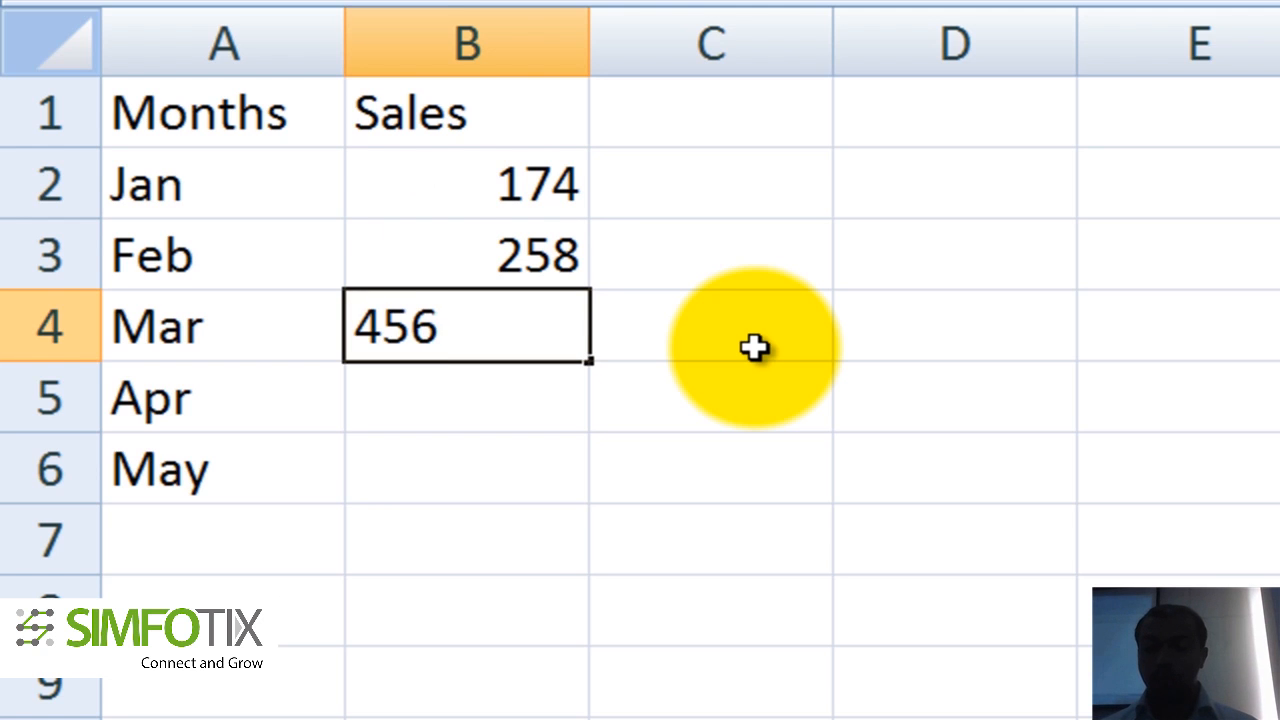
{"action": "key", "text": "Return"}
{"action": "type", "text": "287"}
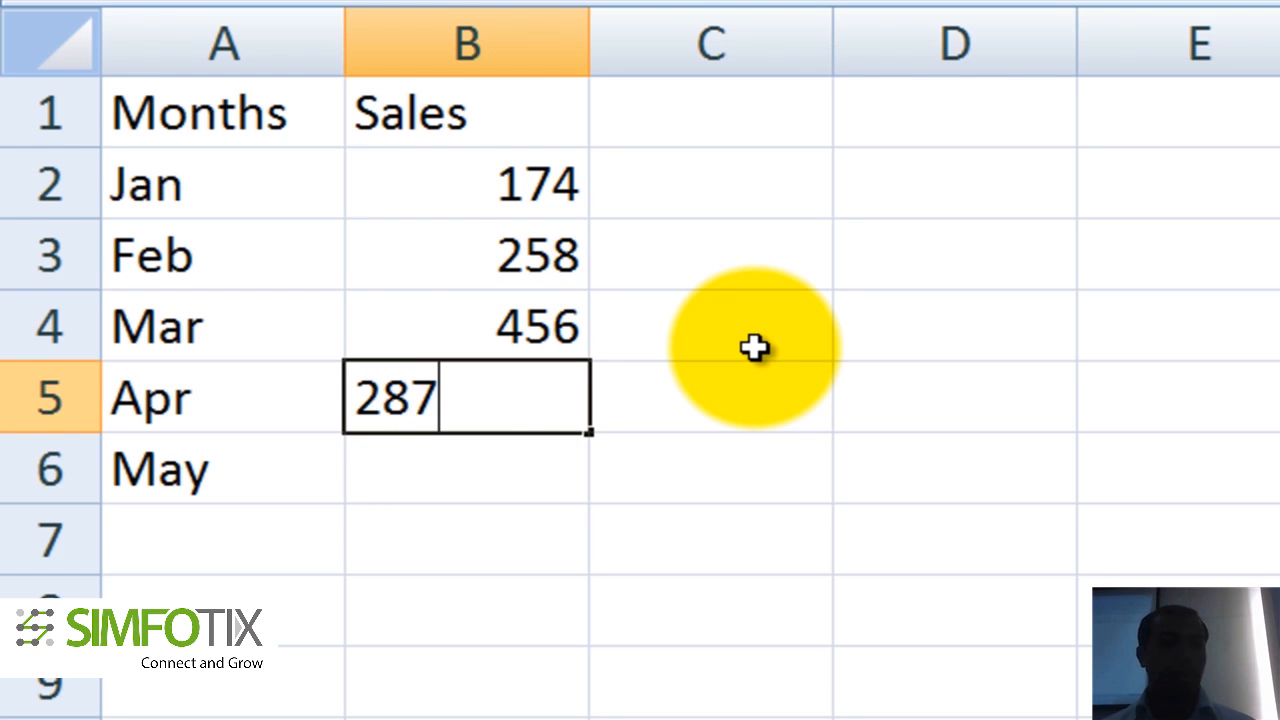
{"action": "key", "text": "Return"}
{"action": "type", "text": "255"}
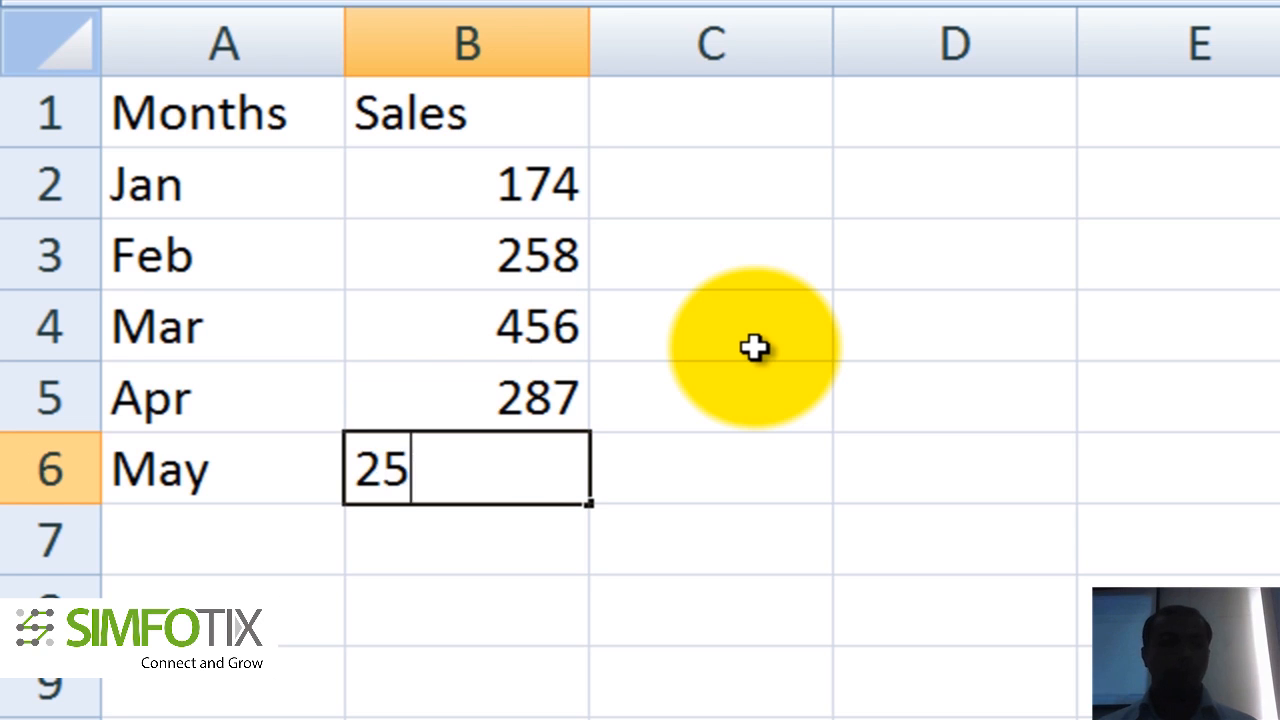
{"action": "key", "text": "Return"}
{"action": "key", "text": "Up"}
{"action": "key", "text": "ctrl+Up"}
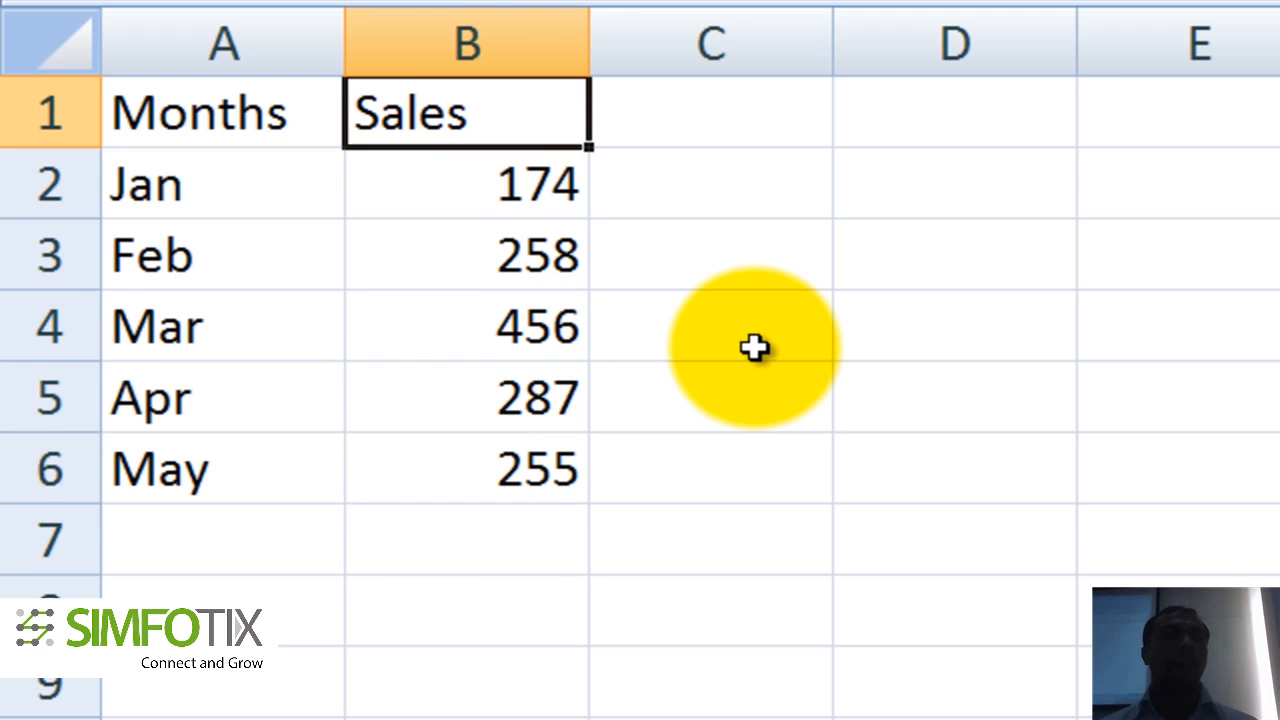
Step: Center the contents of the whole Months and Sales table, A1:B6
{"action": "key", "text": "Left"}
{"action": "key", "text": "ctrl+a"}
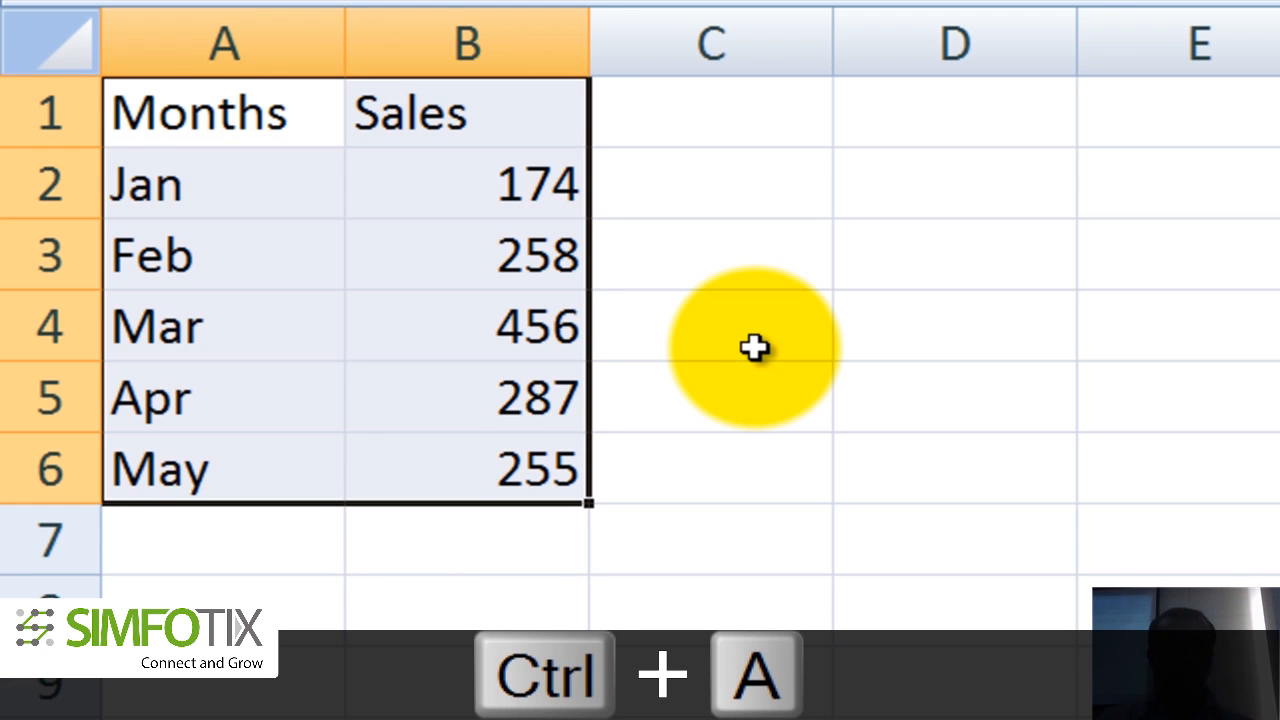
{"action": "key", "text": "alt+h"}
{"action": "key", "text": "a"}
{"action": "key", "text": "c"}
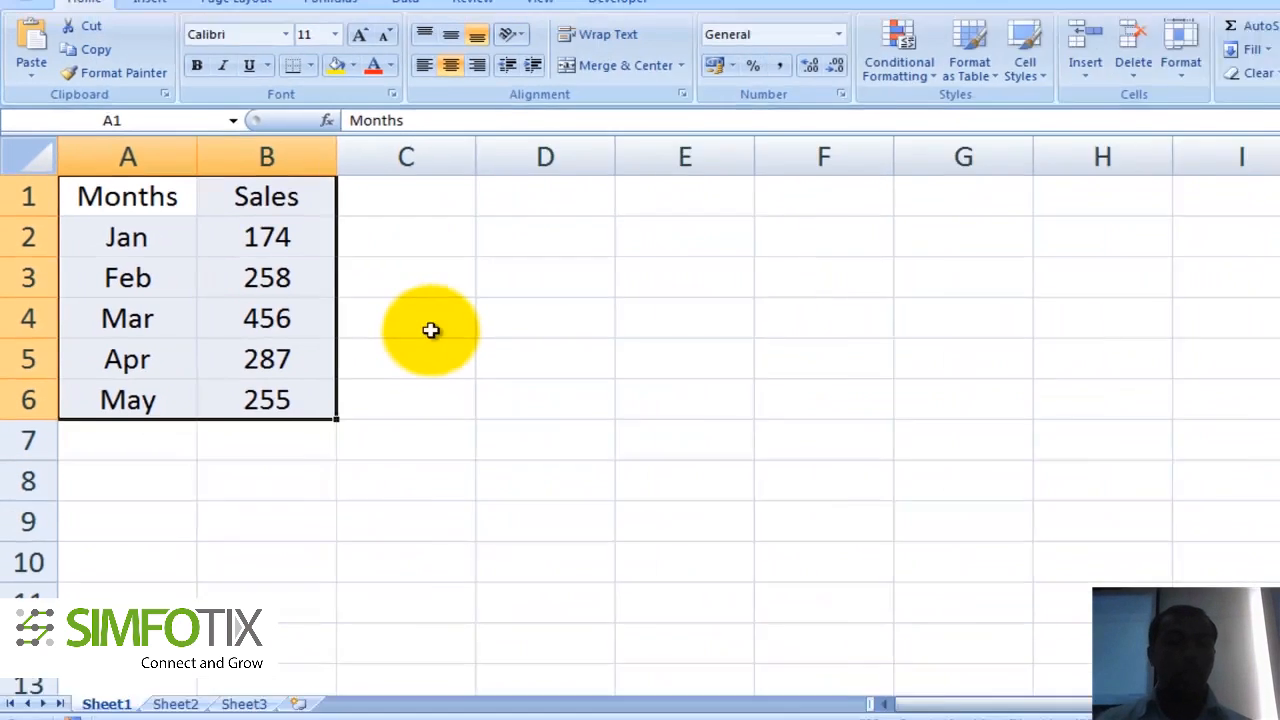
Step: Add all borders to the table A1:B6 and make the header cells A1:B1 bold
{"action": "key", "text": "alt+h"}
{"action": "key", "text": "b"}
{"action": "key", "text": "a"}
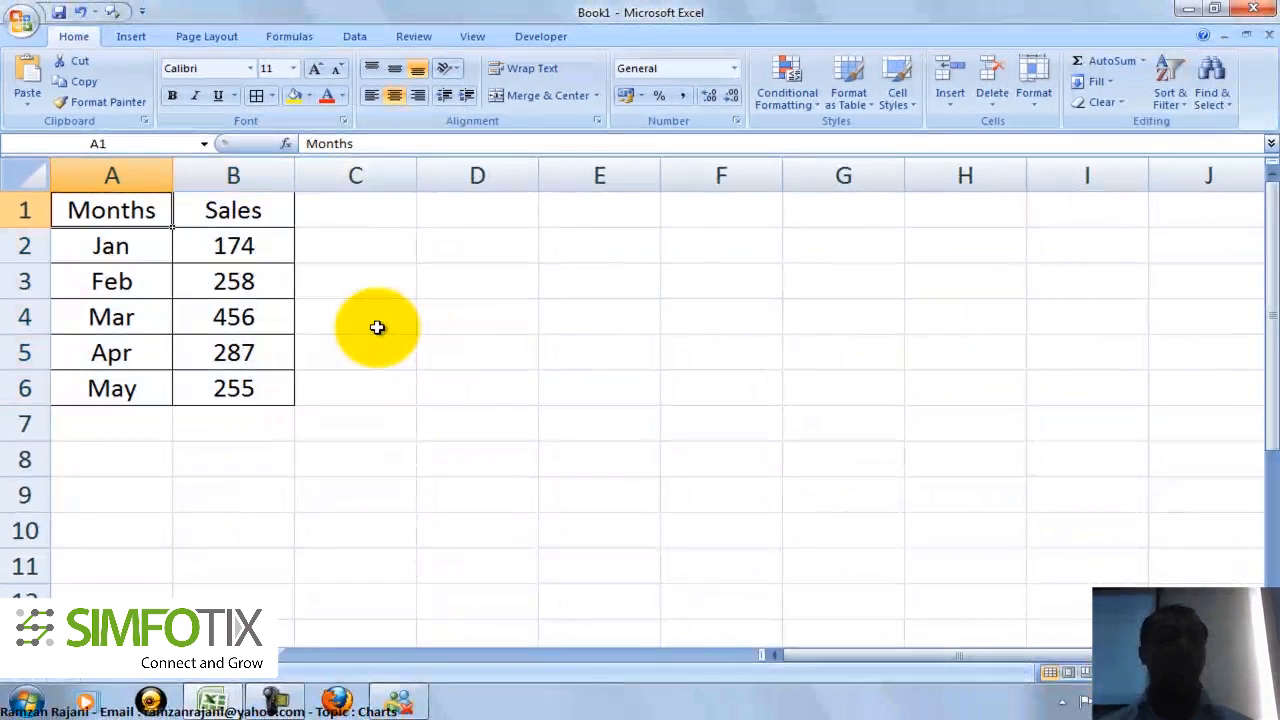
{"action": "key", "text": "ctrl+shift+Right"}
{"action": "key", "text": "ctrl+b"}
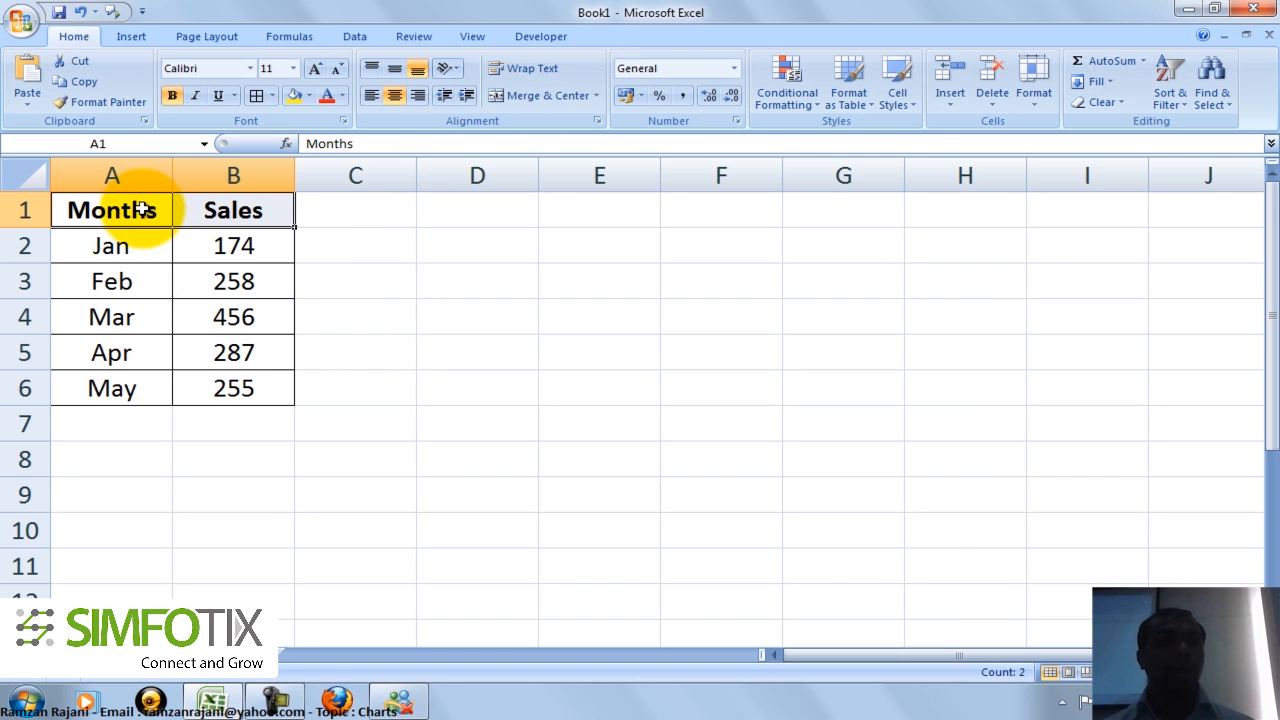
Step: Insert a 2-D clustered column chart of the whole table A1:B6, and delete that chart again
{"action": "key", "text": "ctrl+a"}
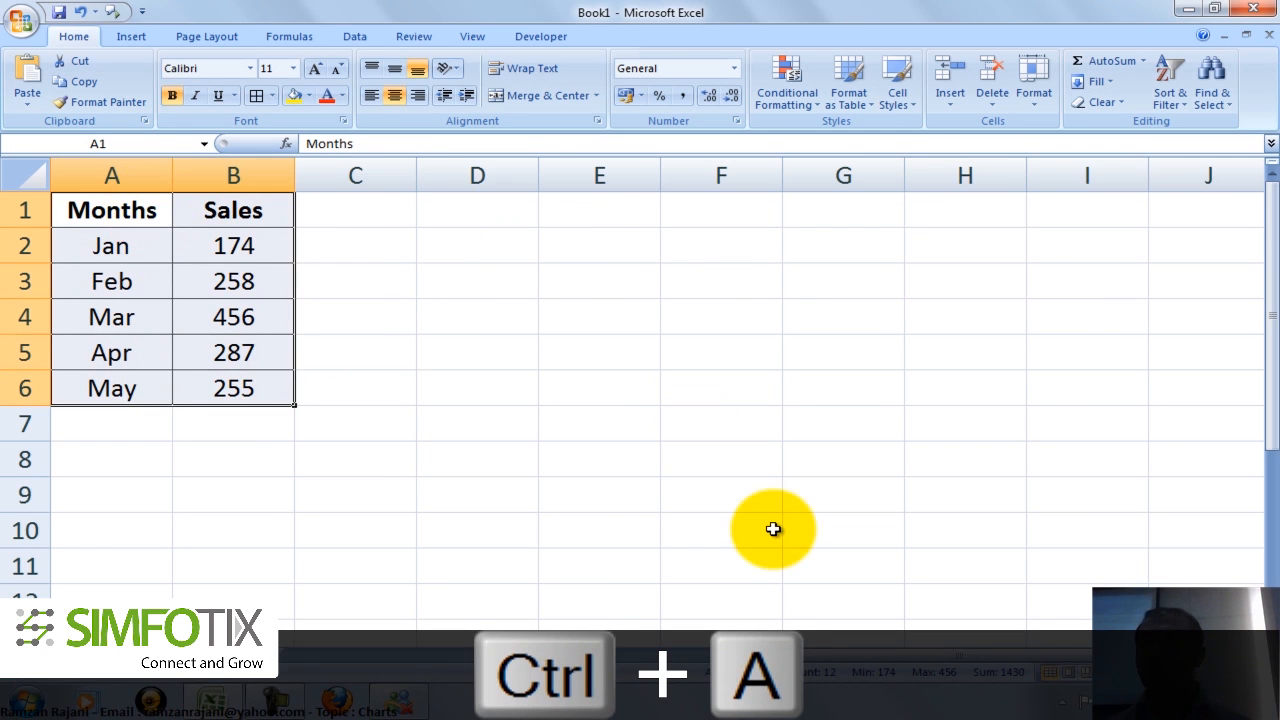
{"action": "left_click", "coordinate": [1142, 672]}
{"action": "left_click", "coordinate": [1142, 672]}
{"action": "left_click", "coordinate": [1142, 672]}
{"action": "left_click", "coordinate": [1142, 672]}
{"action": "left_click", "coordinate": [1142, 672]}
{"action": "left_click", "coordinate": [1142, 672]}
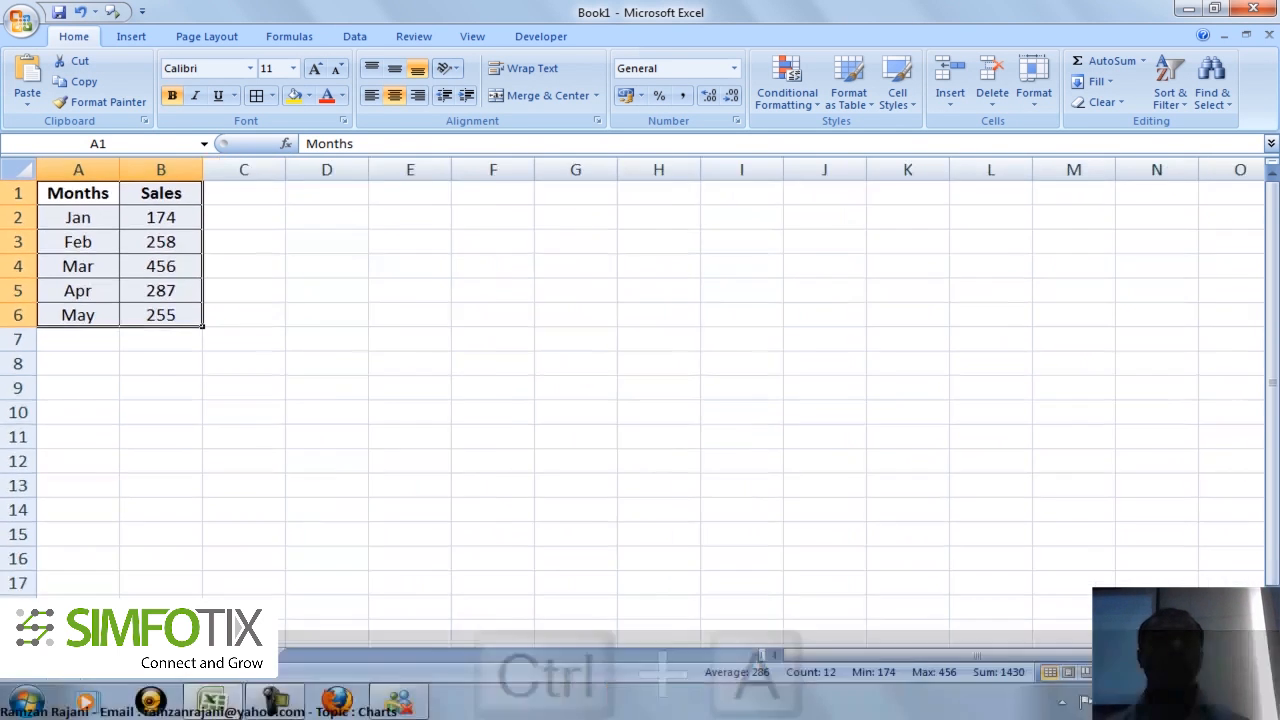
{"action": "left_click", "coordinate": [1142, 672]}
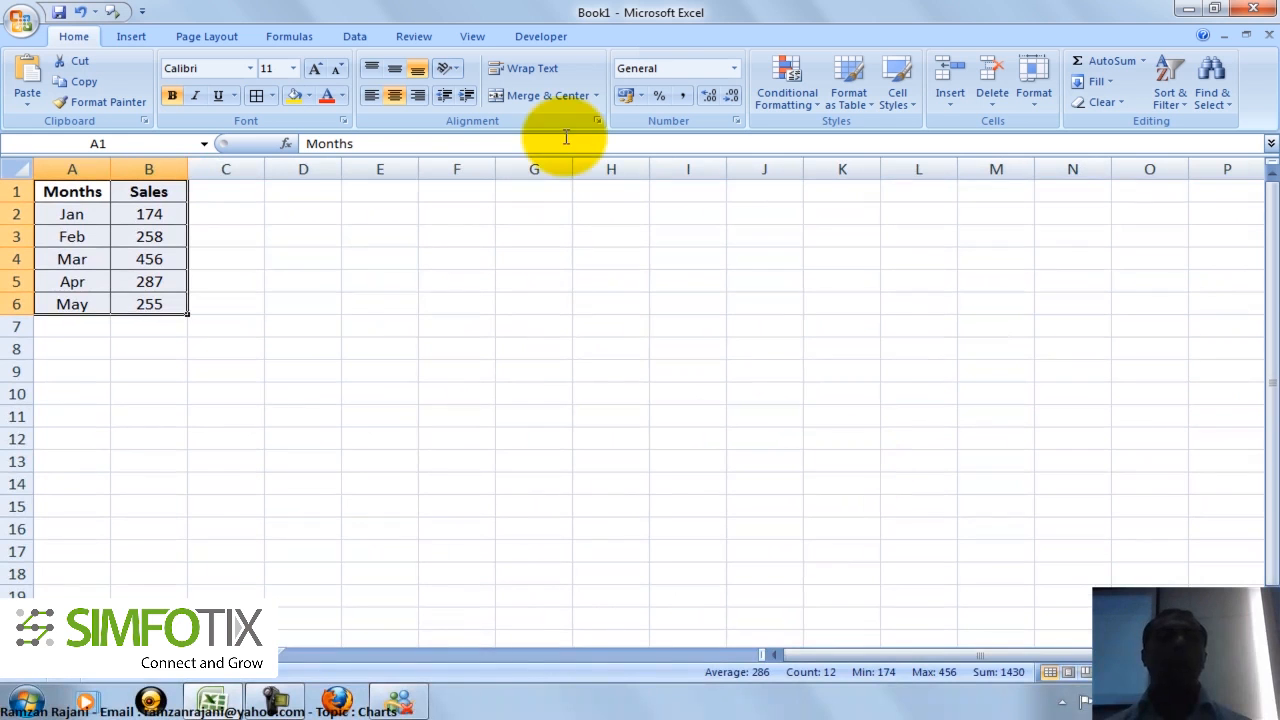
{"action": "left_click", "coordinate": [121, 37]}
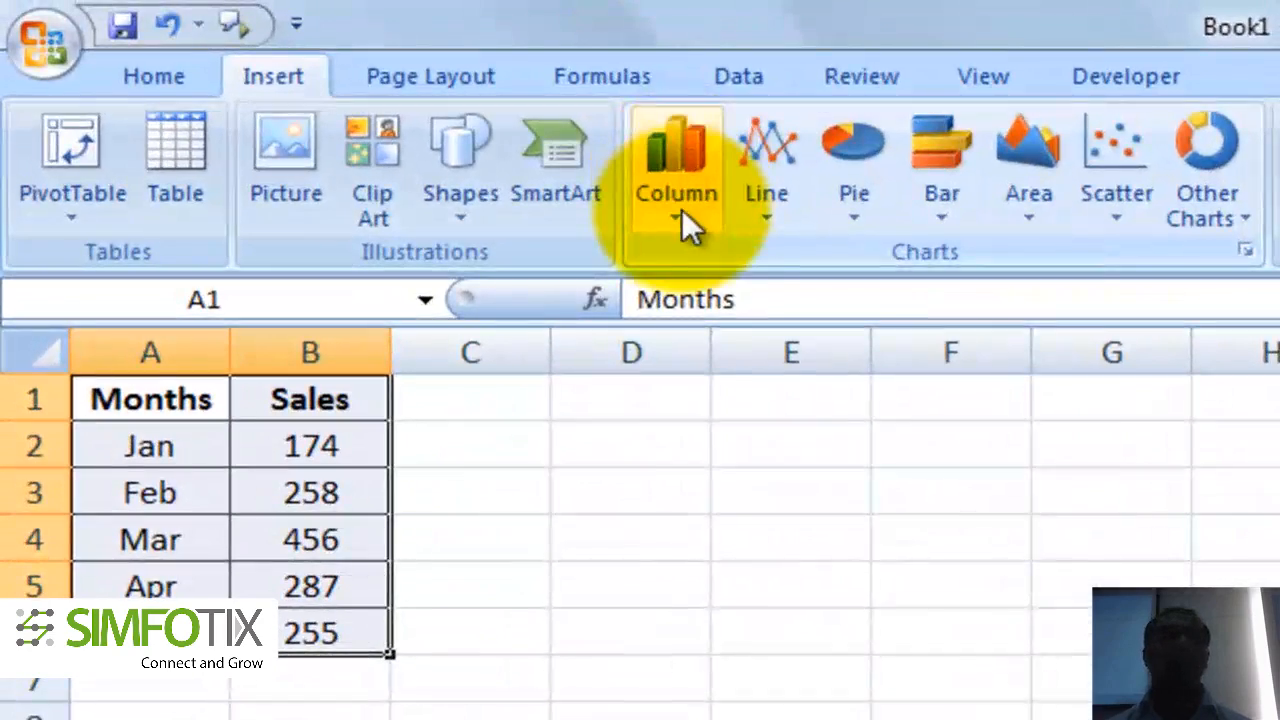
{"action": "left_click", "coordinate": [682, 209]}
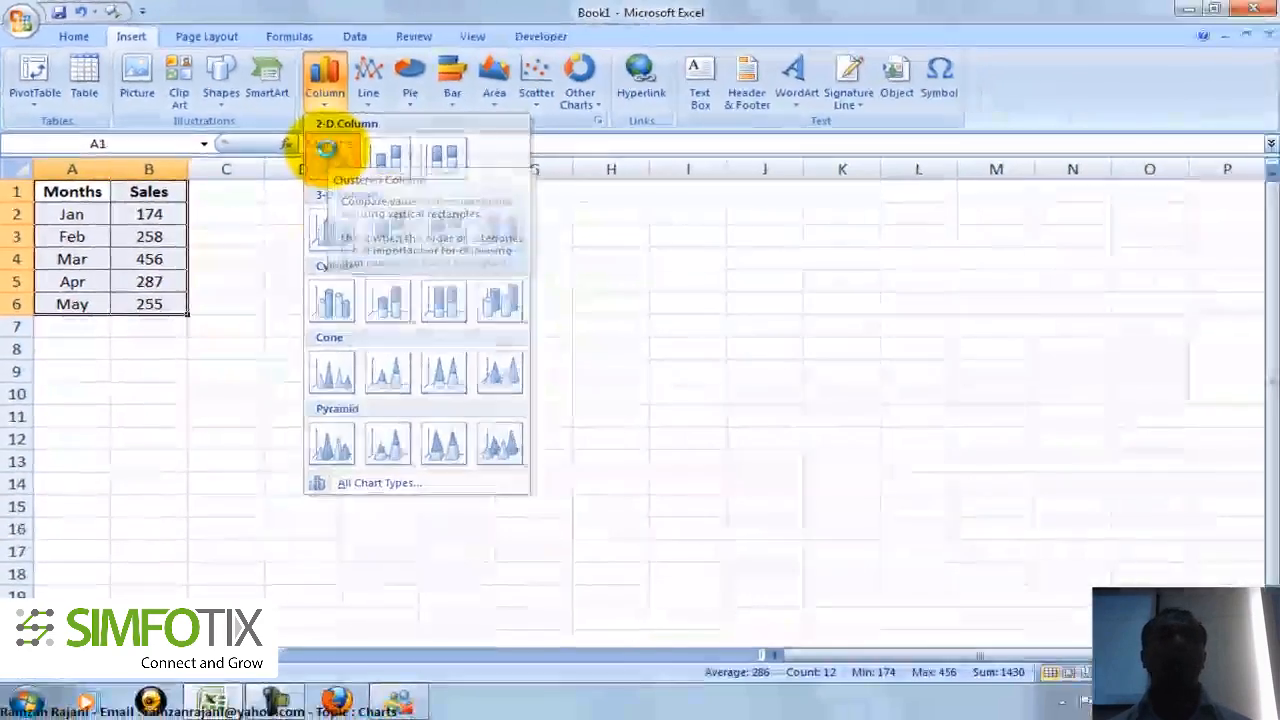
{"action": "left_click", "coordinate": [326, 148]}
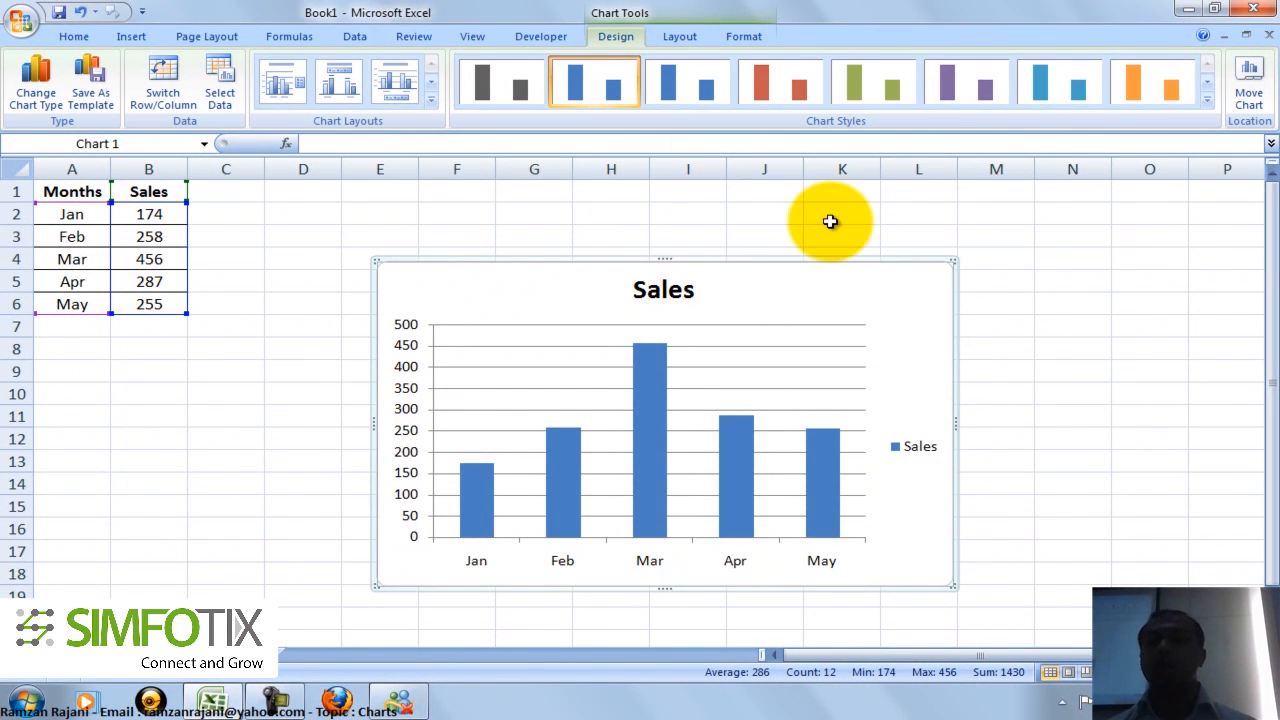
{"action": "key", "text": "Delete"}
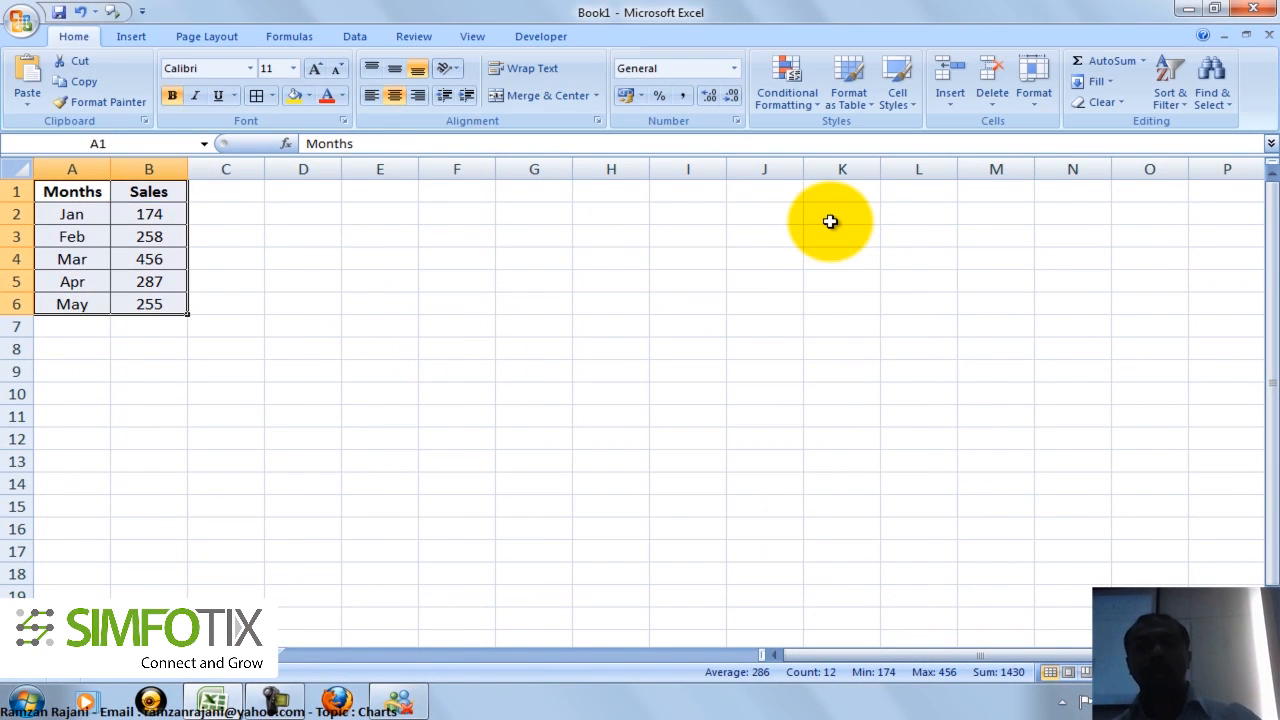
{"action": "left_click", "coordinate": [131, 39]}
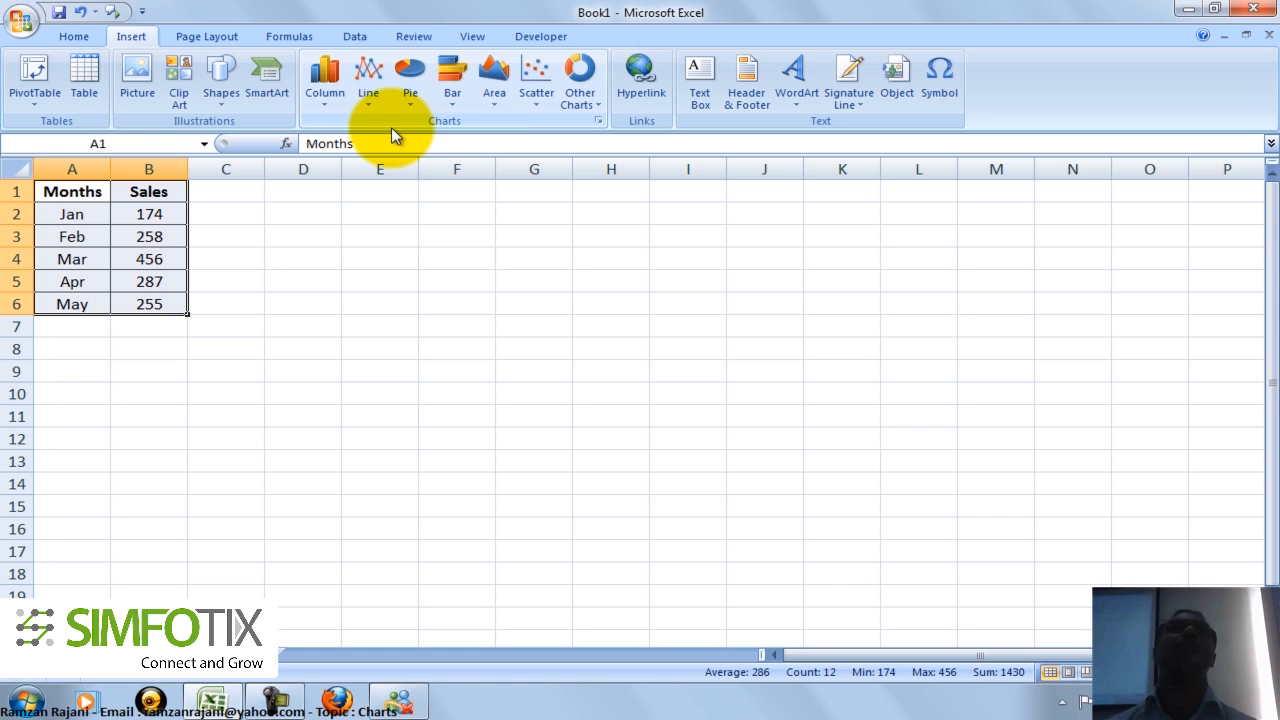
{"action": "left_click", "coordinate": [88, 38]}
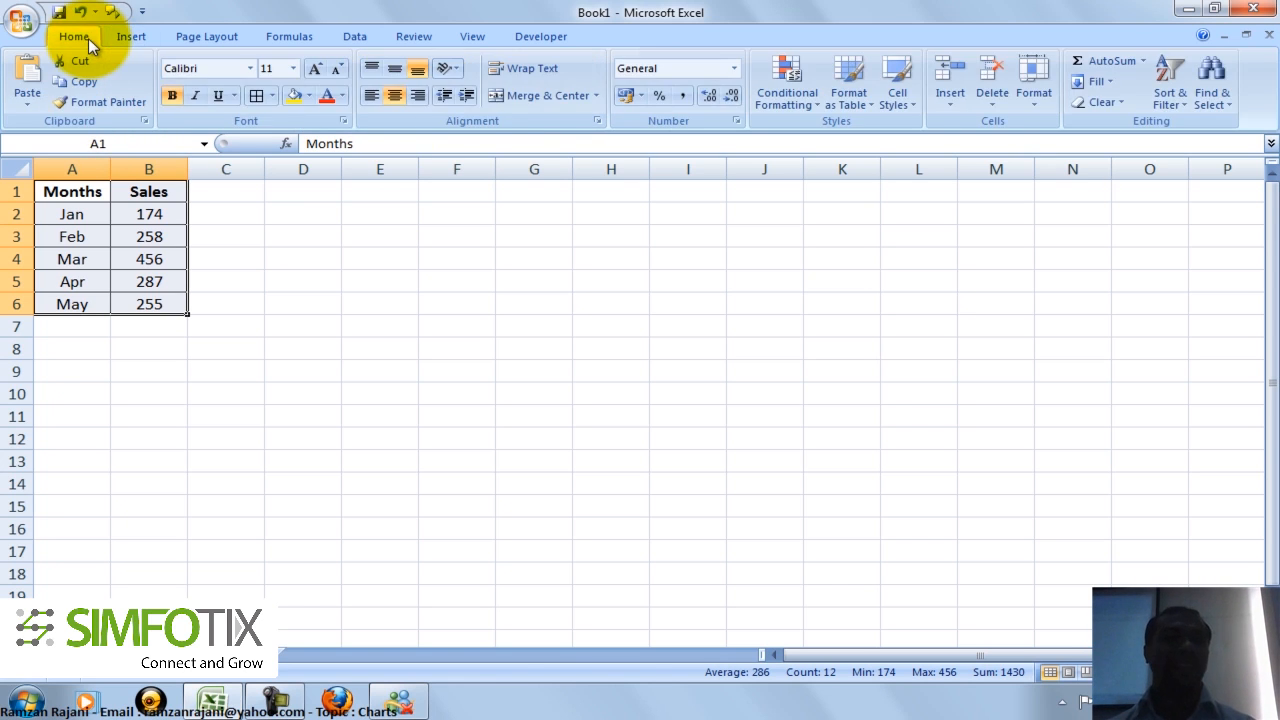
Step: Create a default column chart of the whole table A1:B6 on a separate chart sheet
{"action": "left_click", "coordinate": [84, 198]}
{"action": "key", "text": "ctrl+a"}
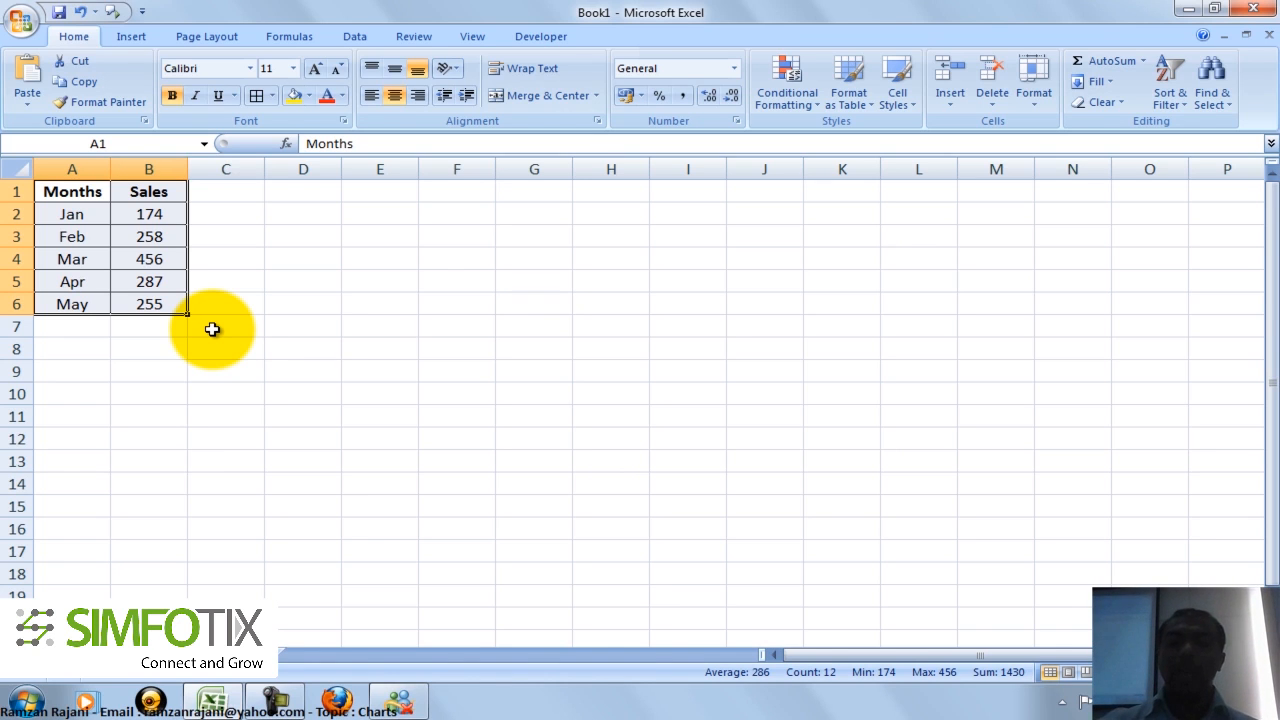
{"action": "key", "text": "F11"}
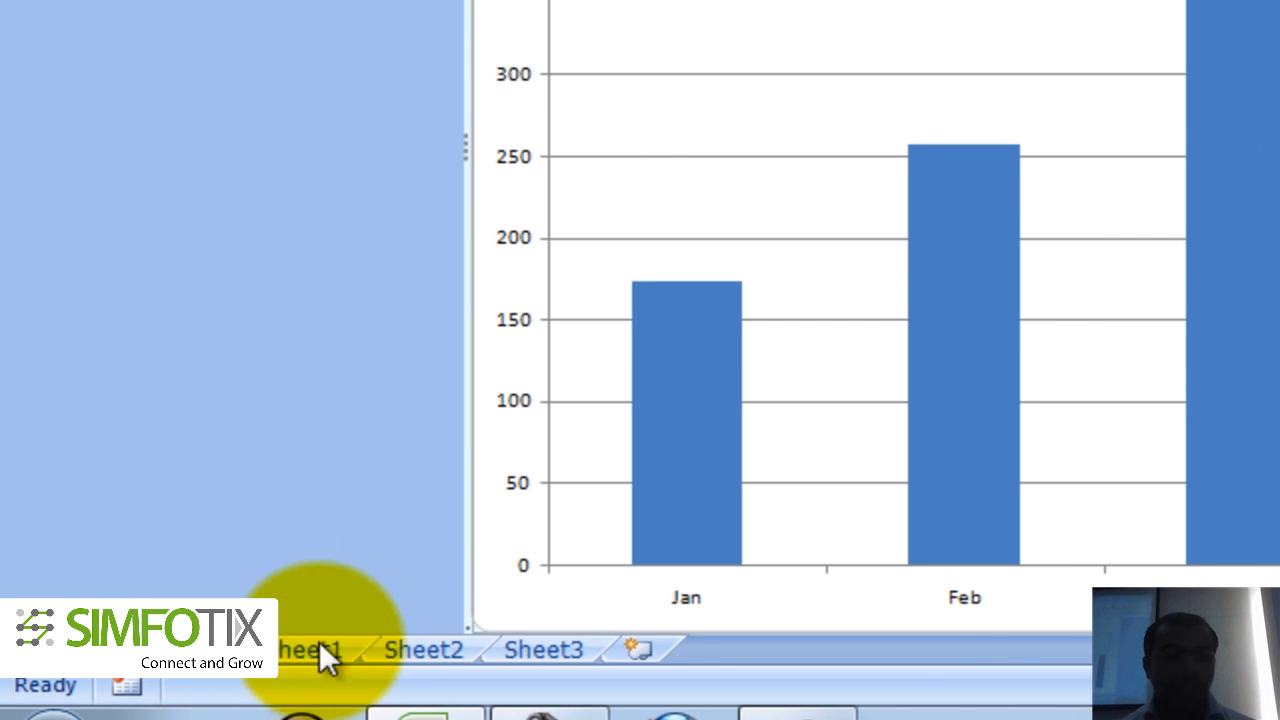
Step: Insert a default column chart of the table embedded in Sheet1 and move it slightly up and closer to the data
{"action": "left_click", "coordinate": [287, 632]}
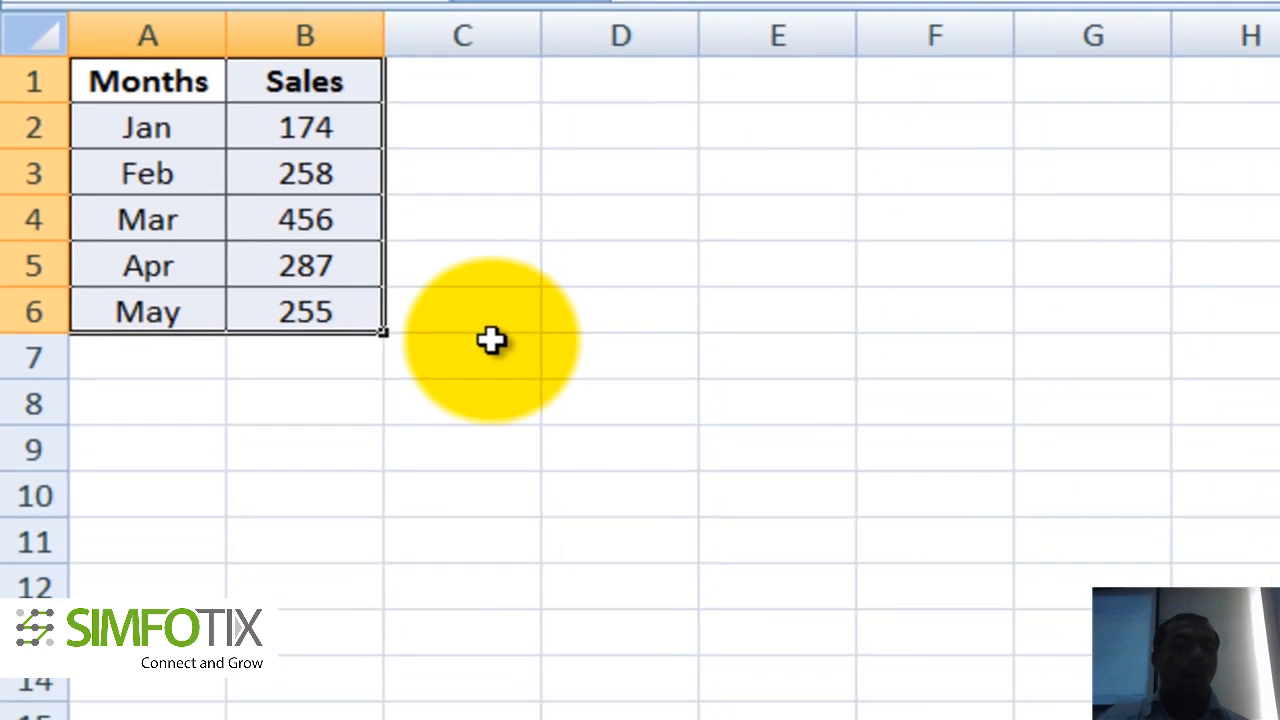
{"action": "key", "text": "alt+F1"}
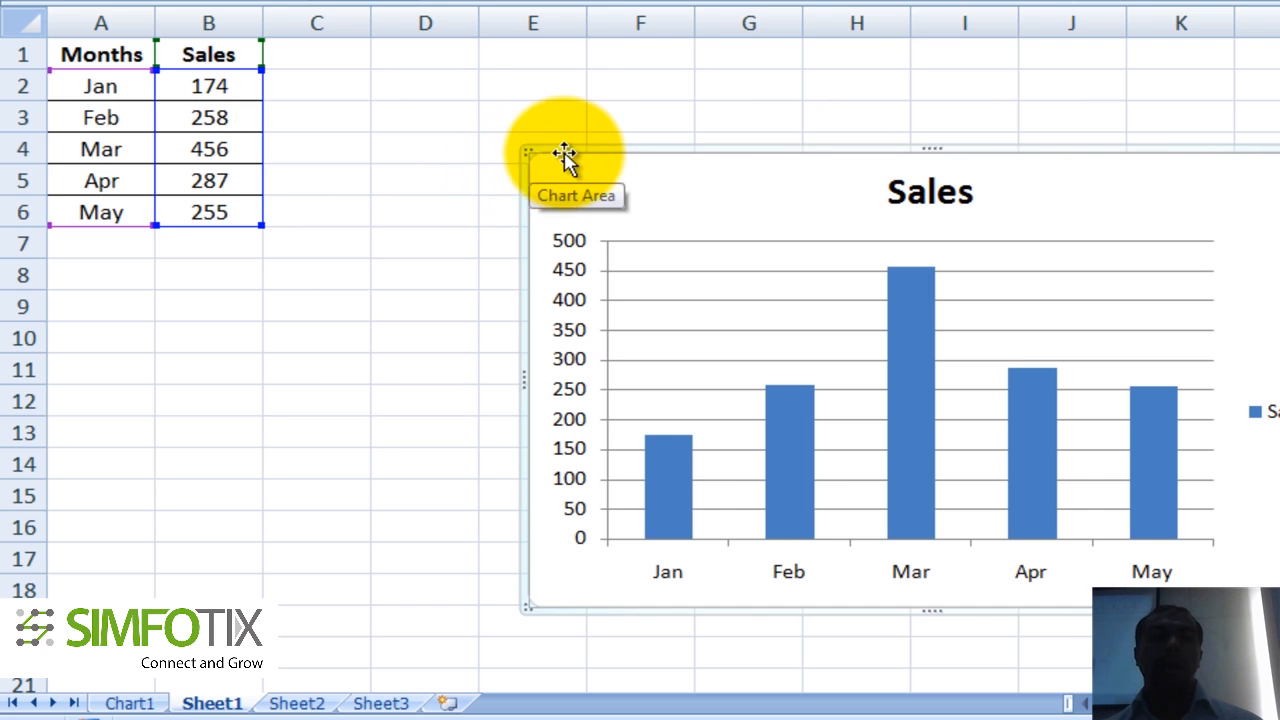
{"action": "left_click_drag", "start_coordinate": [543, 146], "coordinate": [512, 110]}
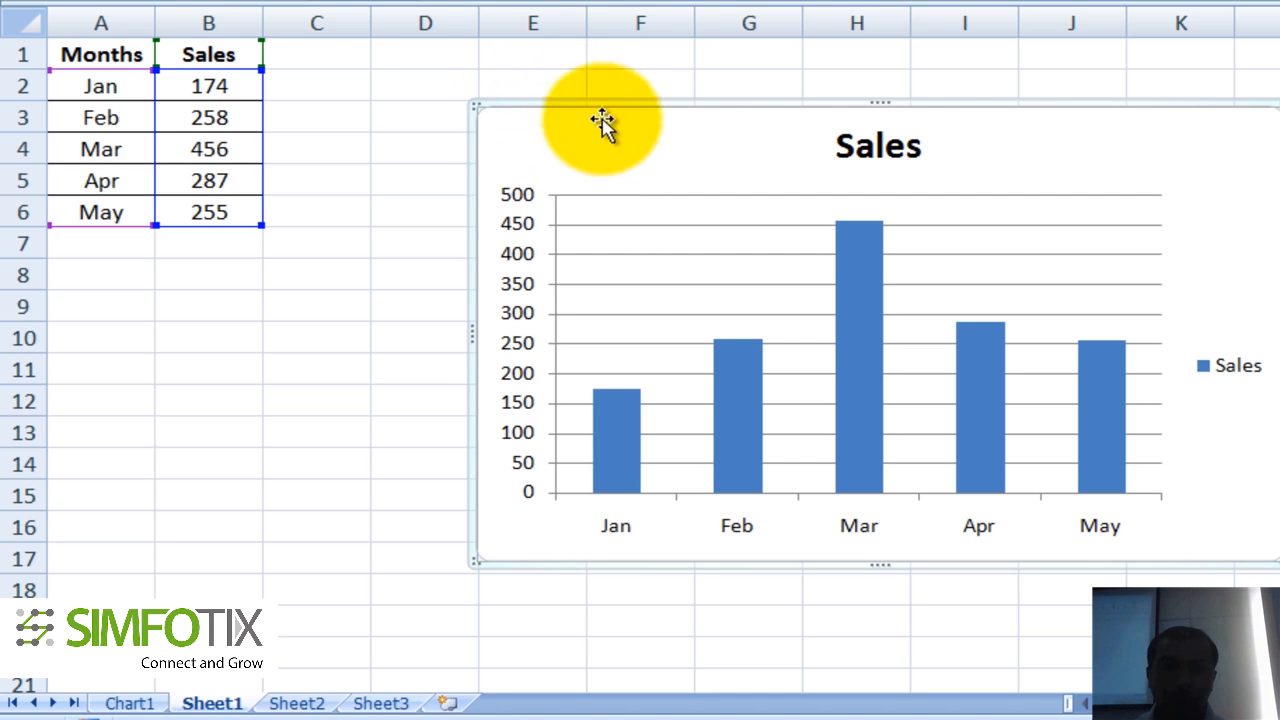
{"action": "left_click_drag", "start_coordinate": [585, 110], "coordinate": [548, 110]}
{"action": "left_click_drag", "start_coordinate": [544, 99], "coordinate": [547, 99]}
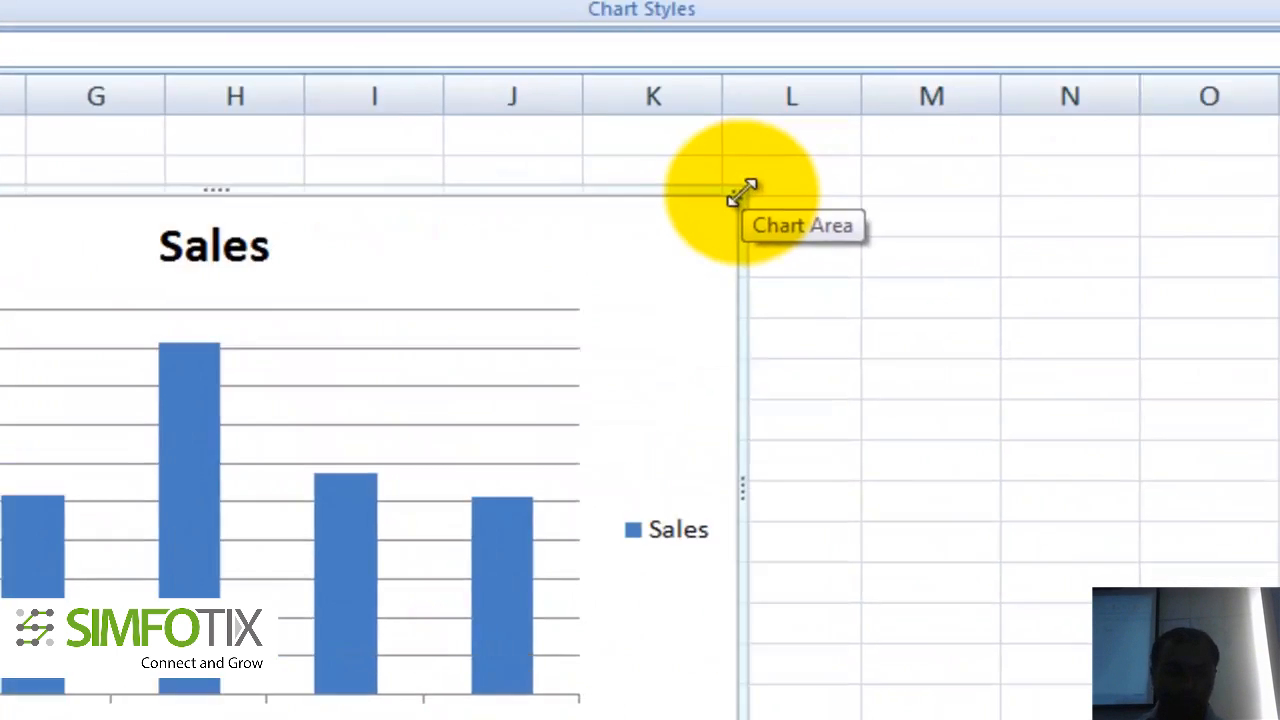
Step: Shrink the embedded chart from its upper-right corner and enlarge it back to the start of column L
{"action": "left_click_drag", "start_coordinate": [743, 190], "coordinate": [568, 393]}
{"action": "left_click_drag", "start_coordinate": [310, 465], "coordinate": [485, 205]}
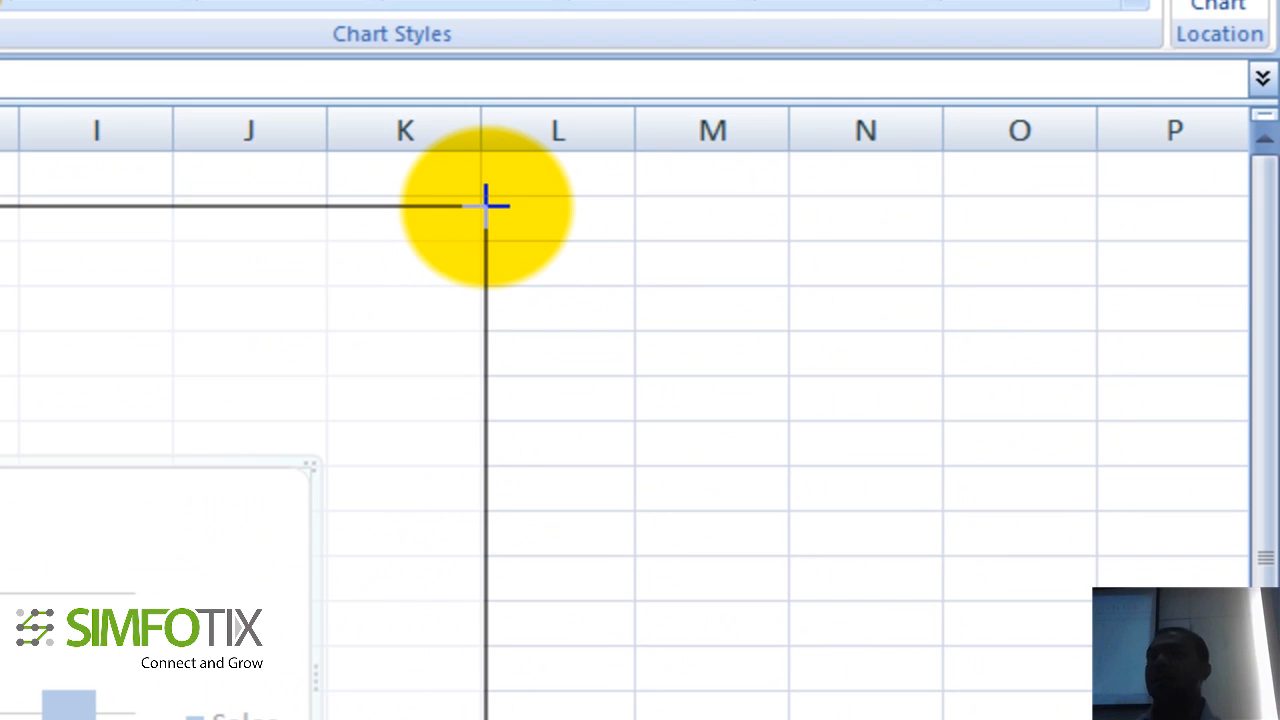
{"action": "left_click_drag", "start_coordinate": [485, 205], "coordinate": [486, 205]}
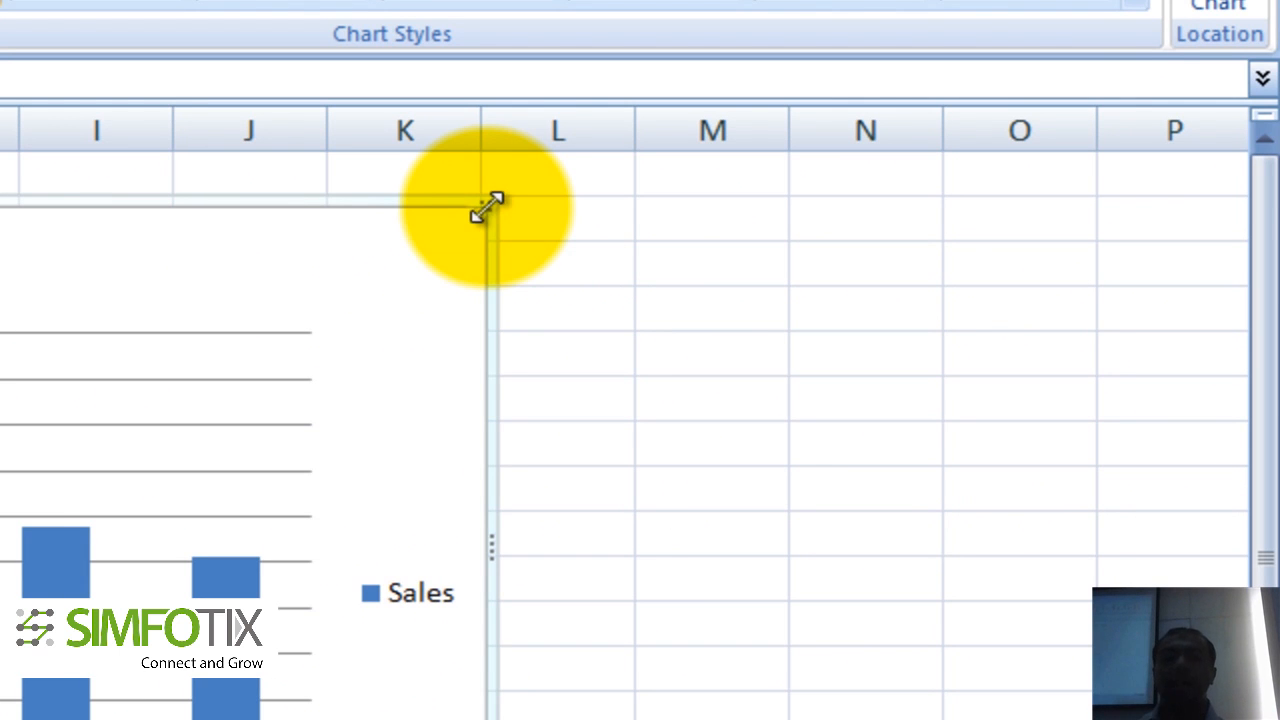
Step: Move the chart so that it begins in column D, and try shrinking and re-enlarging it from its upper-right corner
{"action": "left_click_drag", "start_coordinate": [271, 205], "coordinate": [206, 200]}
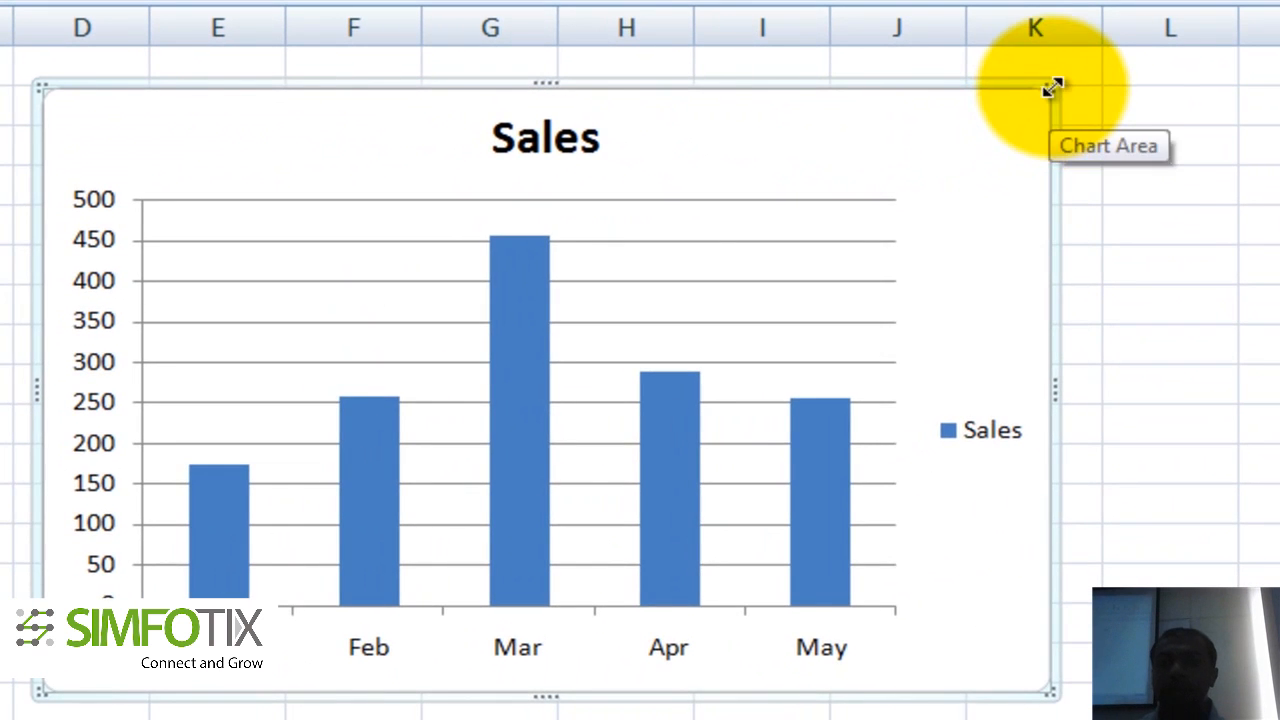
{"action": "left_click_drag", "start_coordinate": [407, 228], "coordinate": [330, 374]}
{"action": "left_click_drag", "start_coordinate": [970, 240], "coordinate": [1040, 75]}
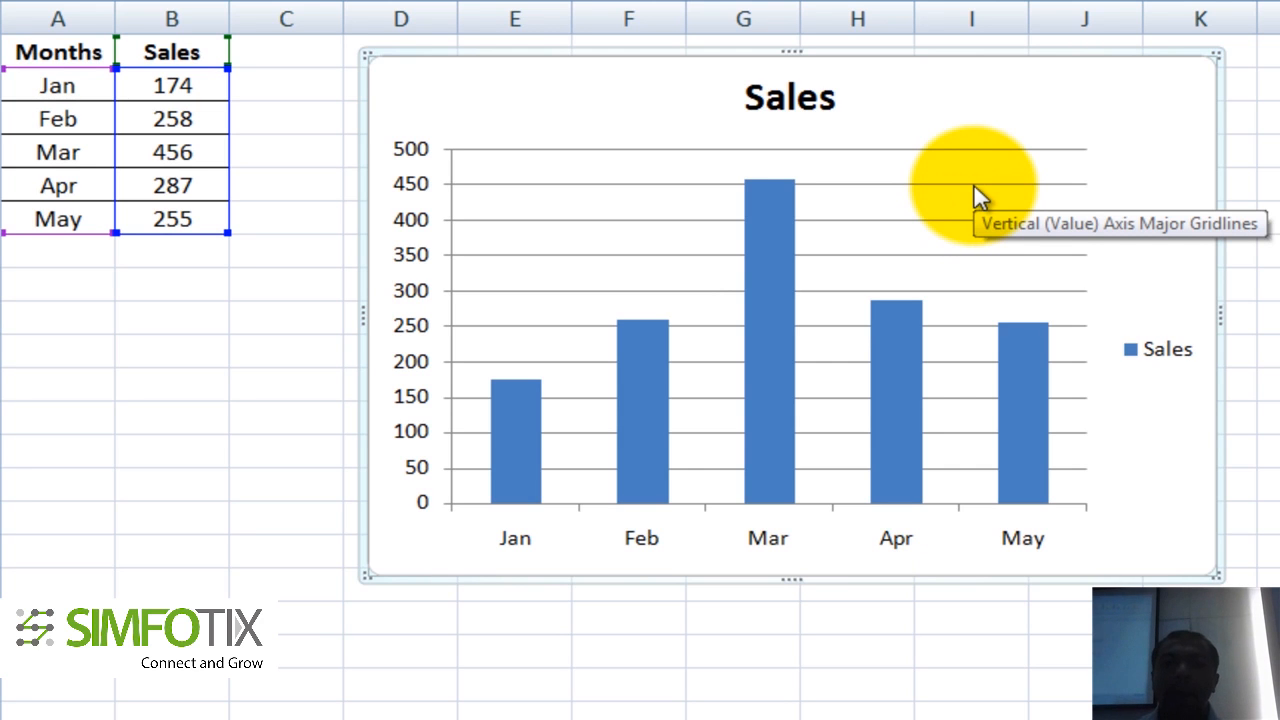
Step: Delete the chart's vertical axis major gridlines and add data labels to the Sales columns
{"action": "left_click", "coordinate": [974, 185]}
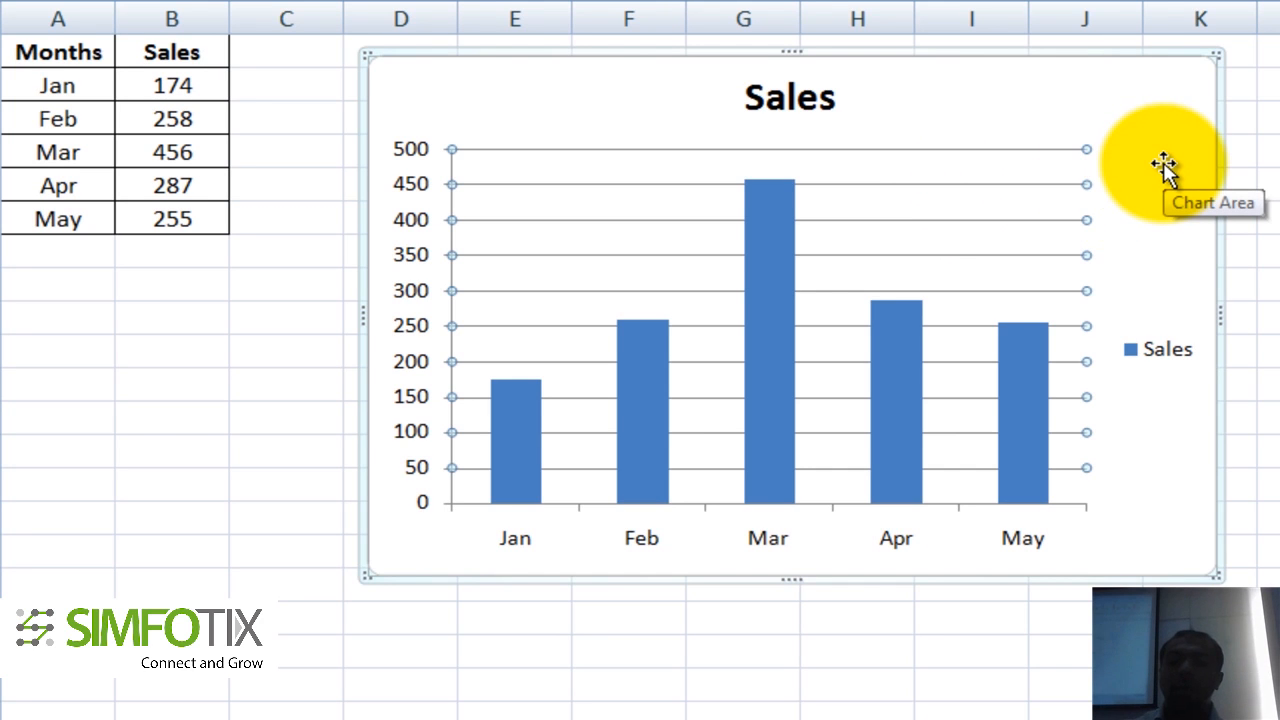
{"action": "key", "text": "Delete"}
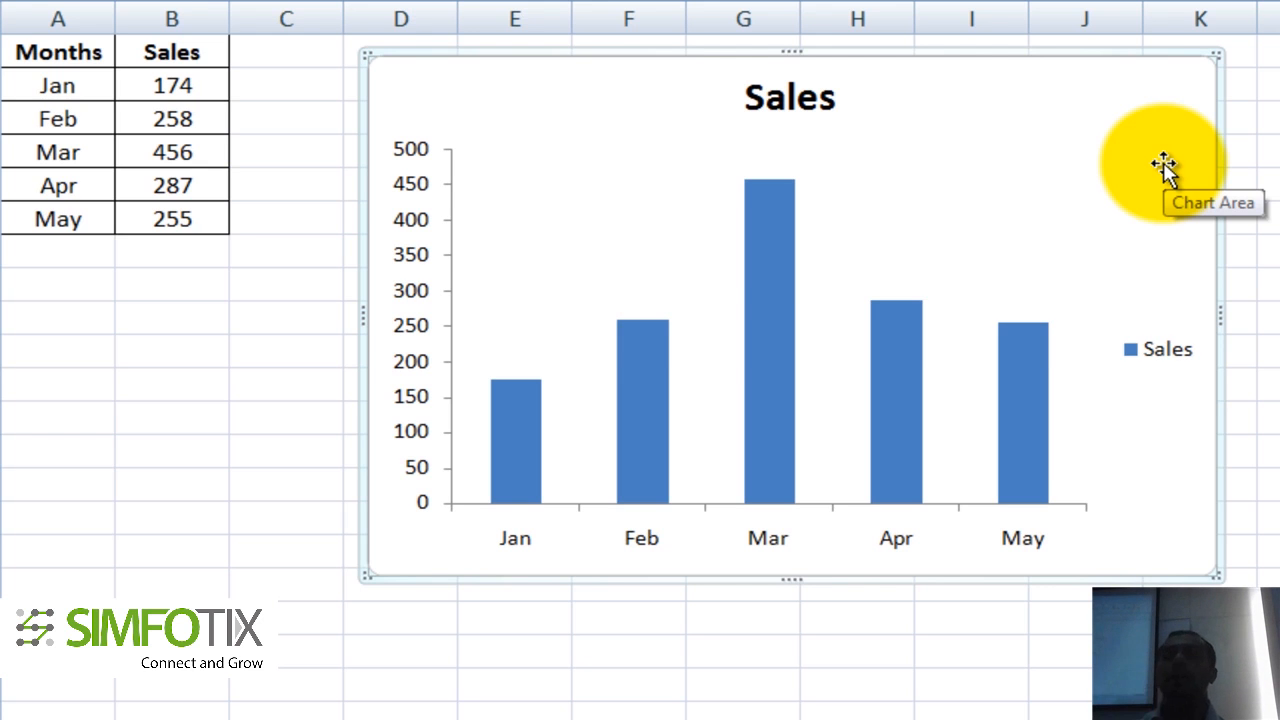
{"action": "right_click", "coordinate": [770, 248]}
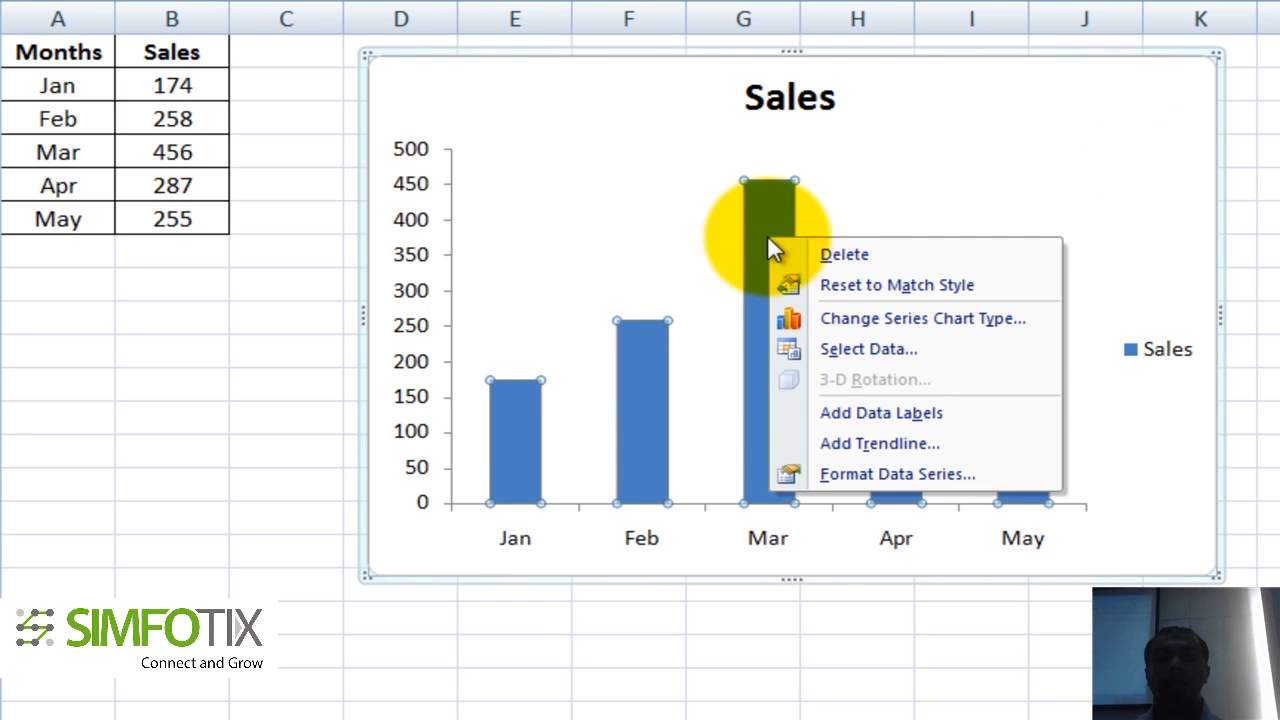
{"action": "left_click", "coordinate": [974, 415]}
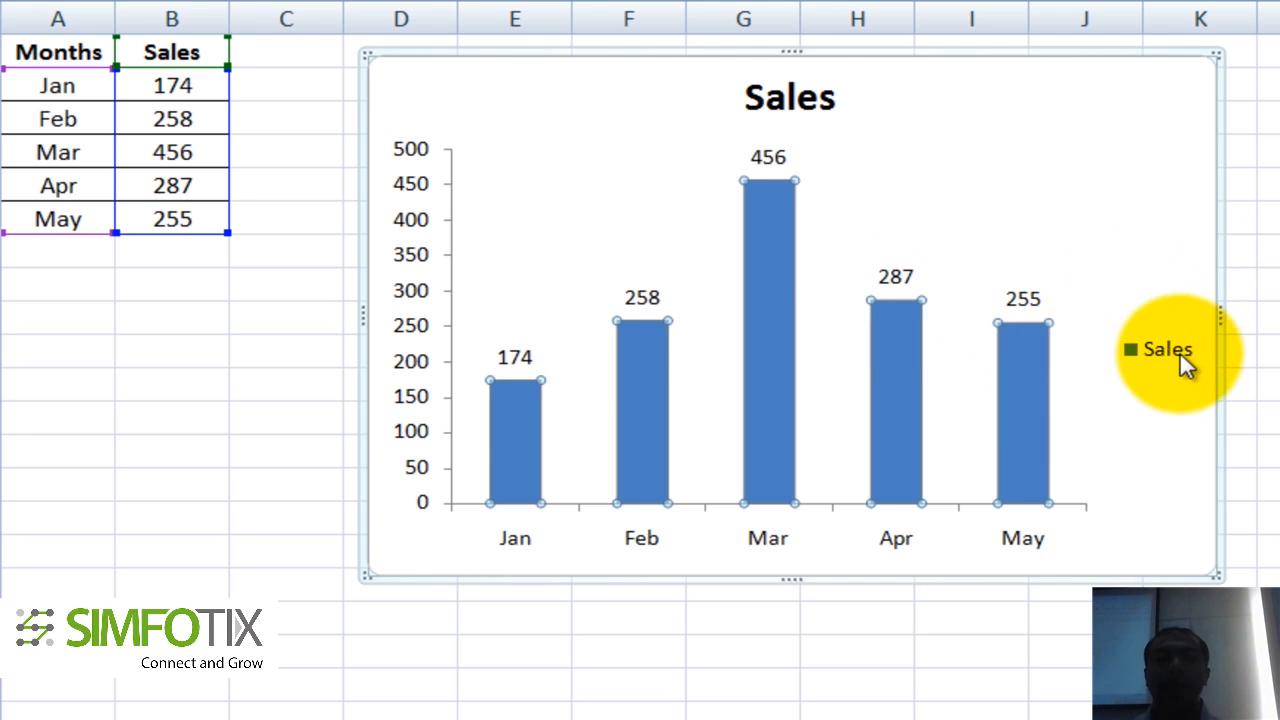
Step: Delete the Sales legend from the chart
{"action": "mouse_move", "coordinate": [1024, 390]}
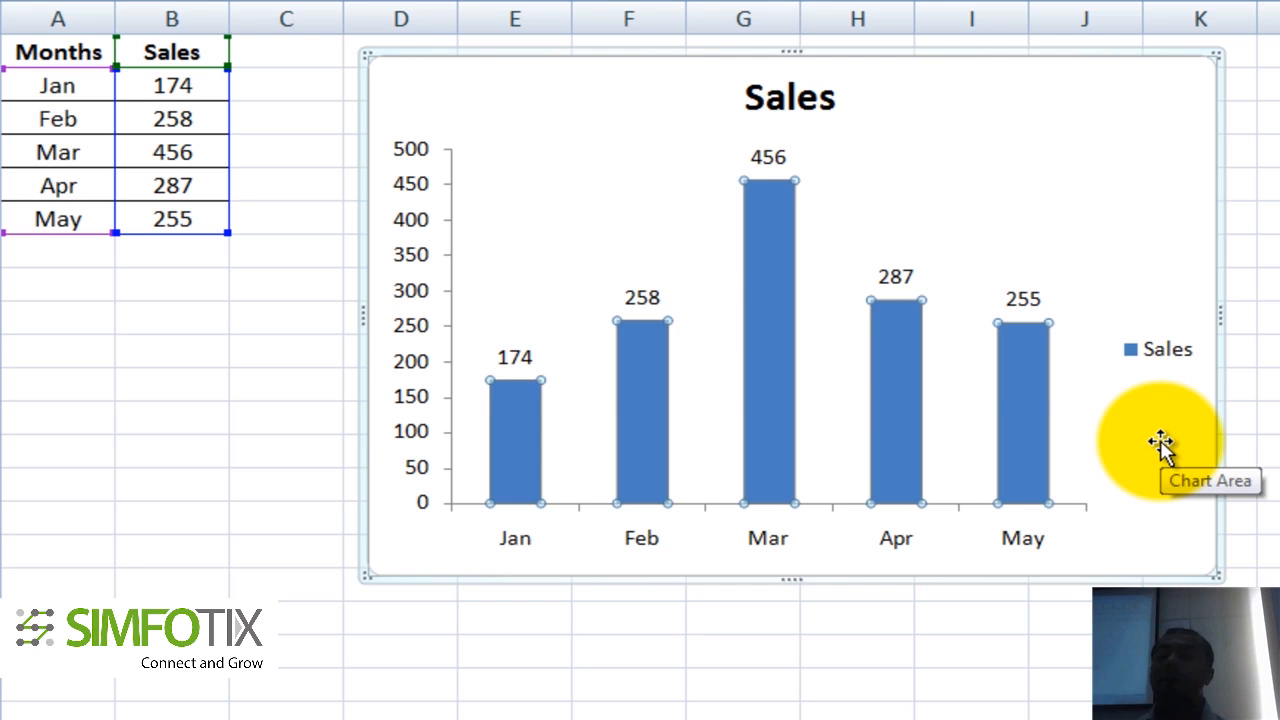
{"action": "left_click", "coordinate": [1163, 350]}
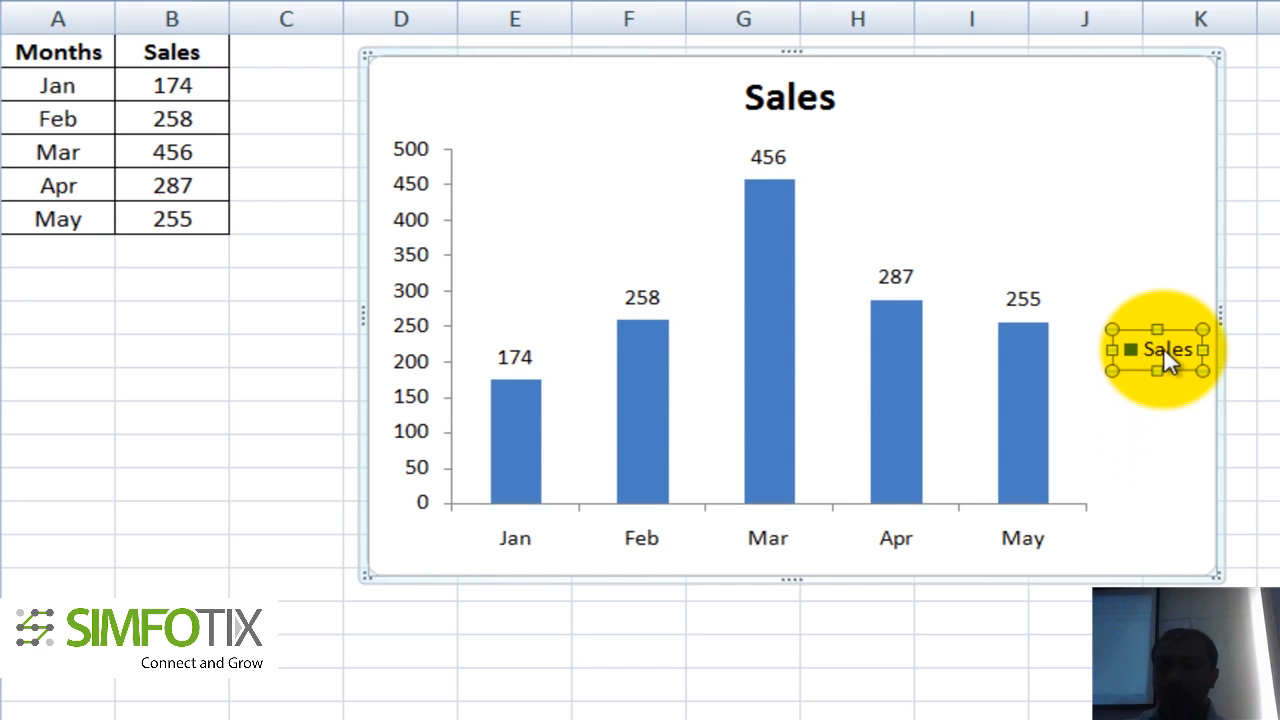
{"action": "key", "text": "Delete"}
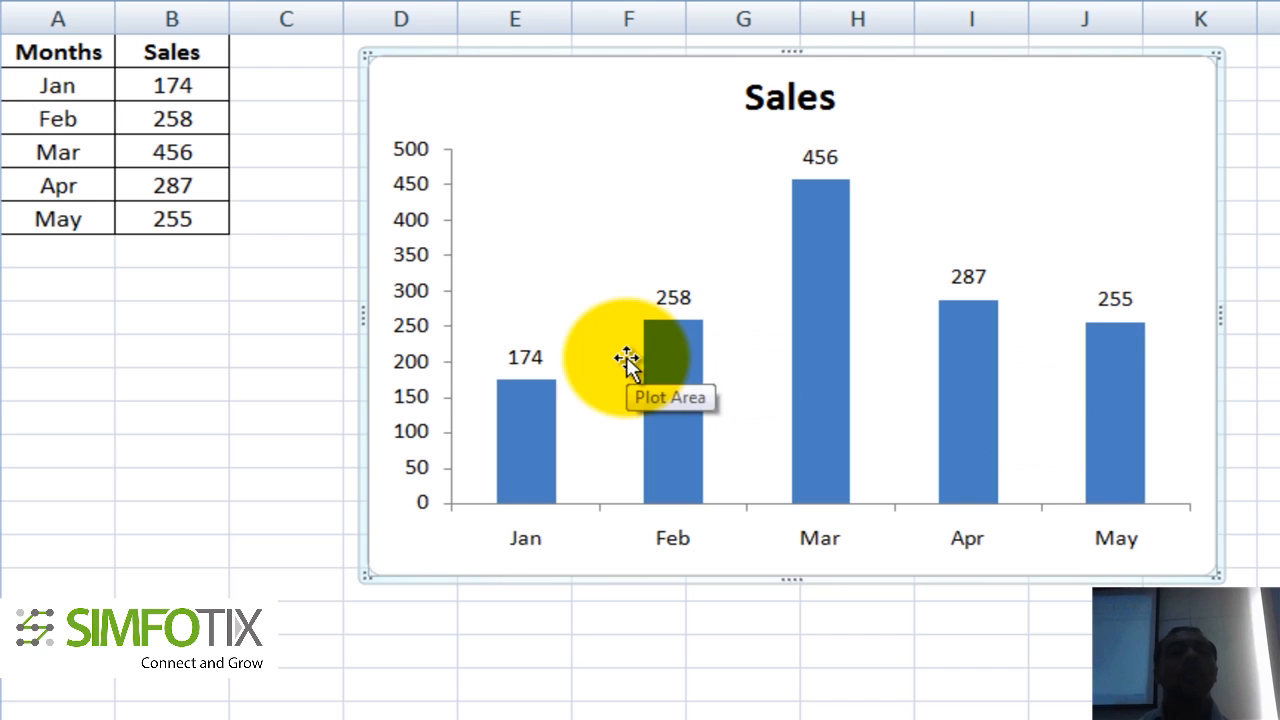
Step: Set the February sales value in B3 to 500
{"action": "left_click", "coordinate": [187, 121]}
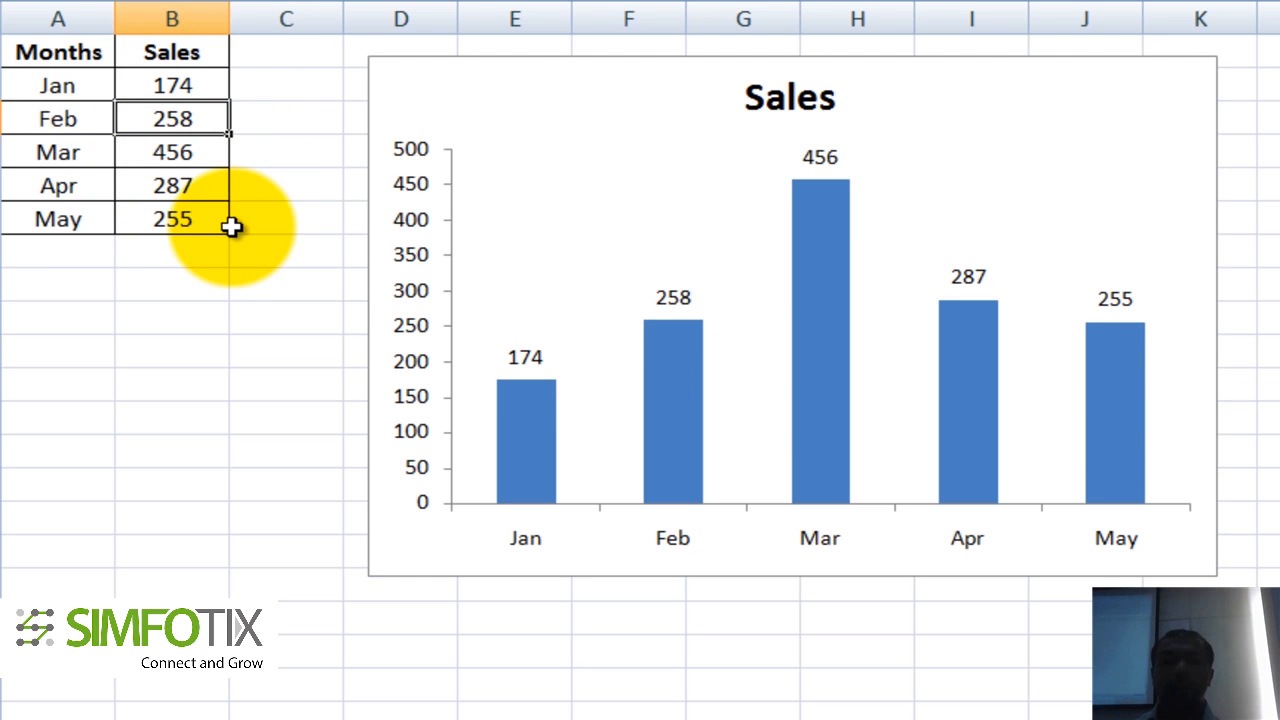
{"action": "type", "text": "500"}
{"action": "key", "text": "Return"}
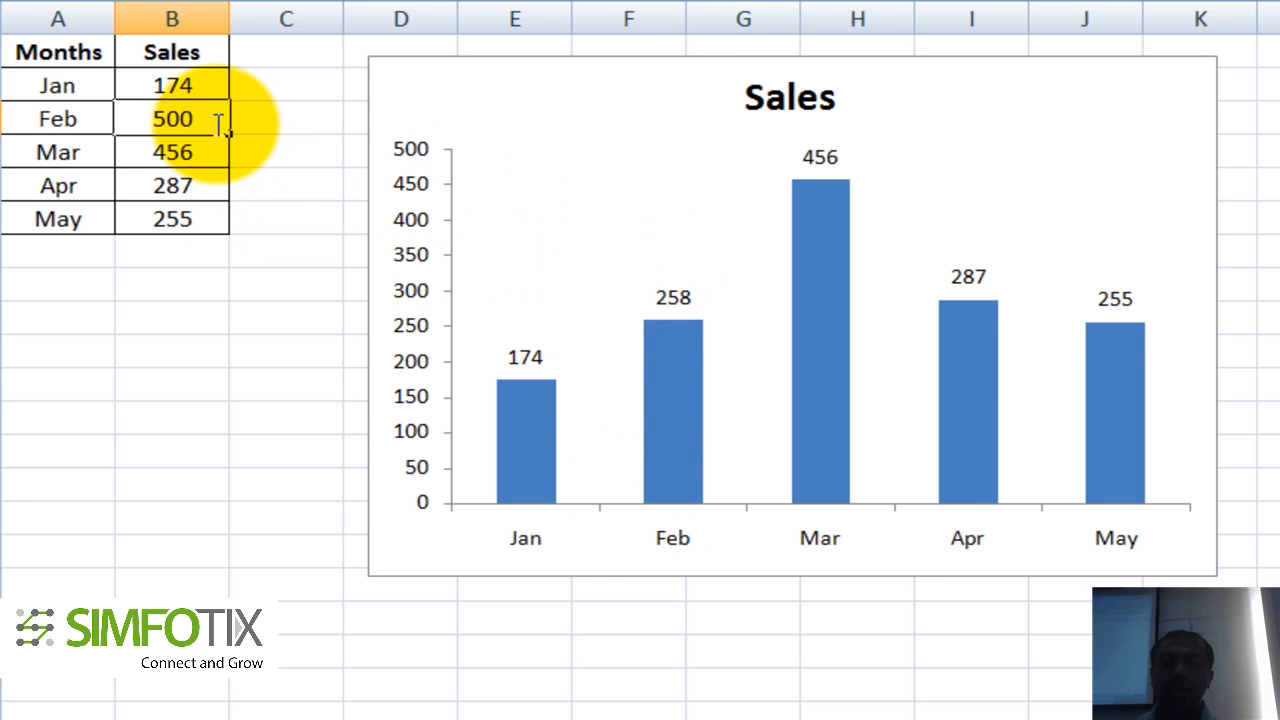
{"action": "key", "text": "Return"}
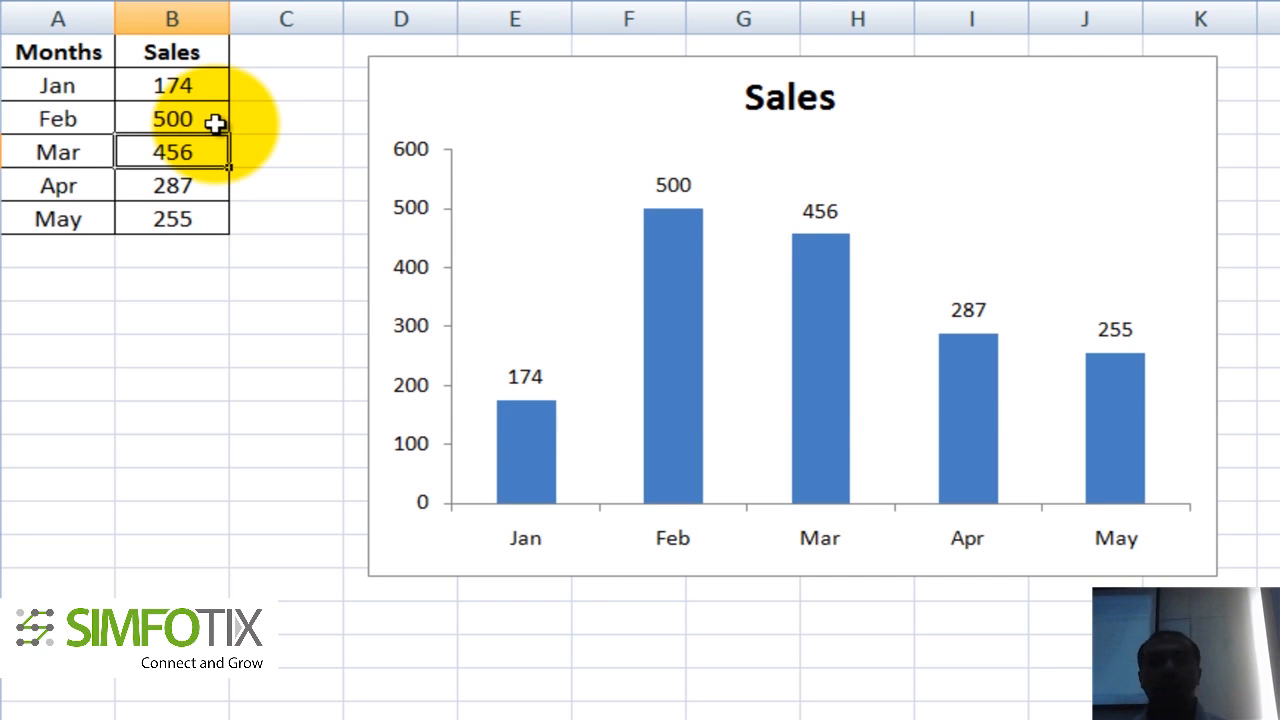
Step: Set the February value in B3 to 700 and rename the heading in B1 as Income
{"action": "left_click", "coordinate": [186, 110]}
{"action": "type", "text": "700"}
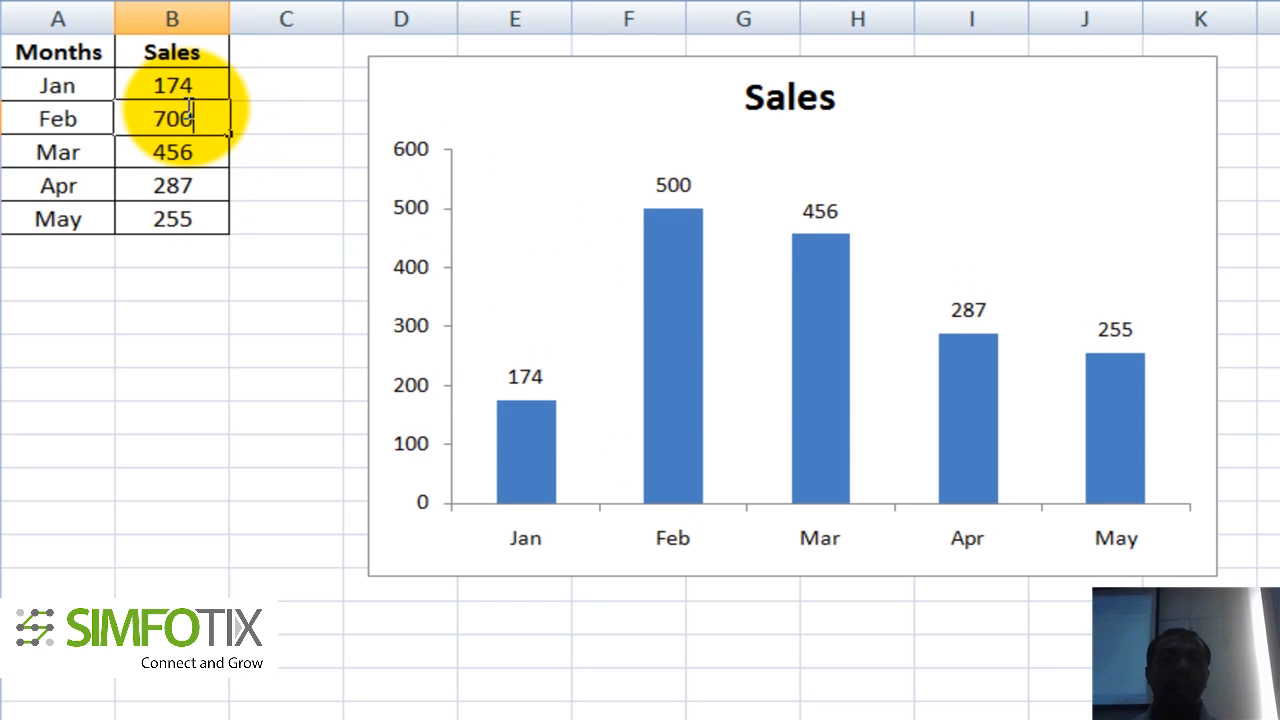
{"action": "key", "text": "Return"}
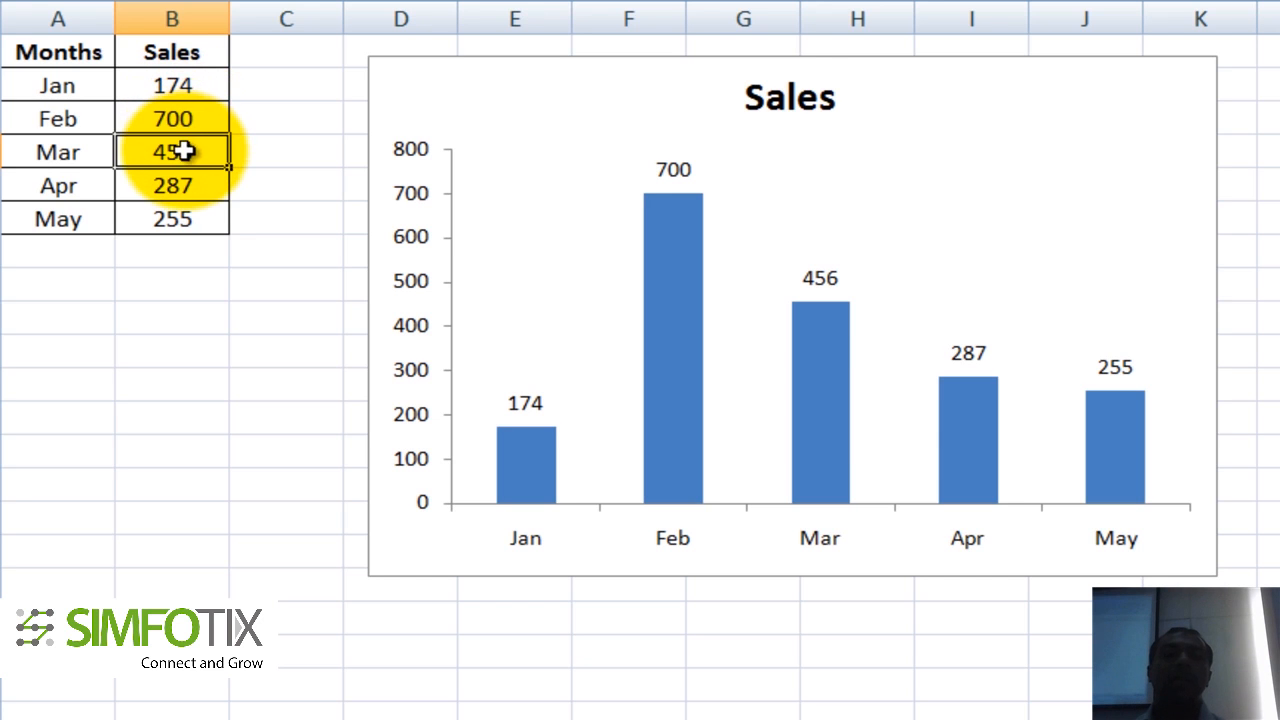
{"action": "left_click", "coordinate": [186, 52]}
{"action": "type", "text": "Income"}
{"action": "key", "text": "Return"}
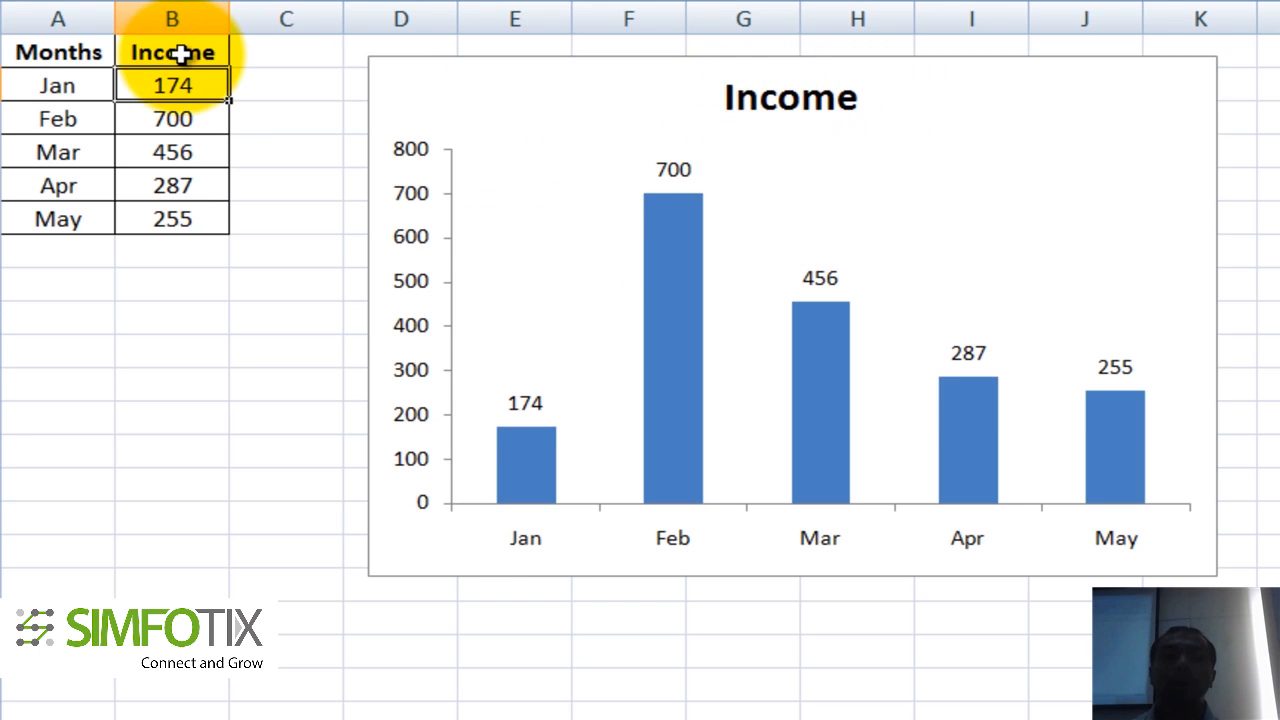
Step: Set the March value in B4 to -200
{"action": "left_click", "coordinate": [174, 148]}
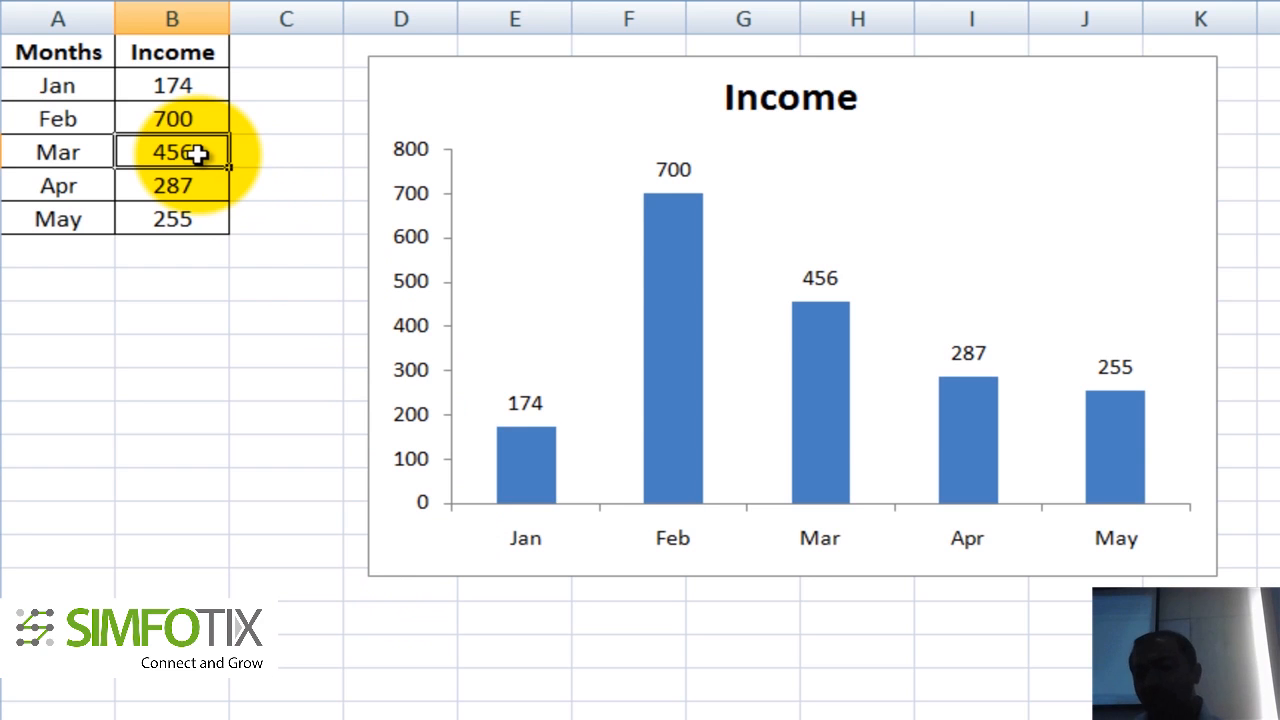
{"action": "type", "text": "-200"}
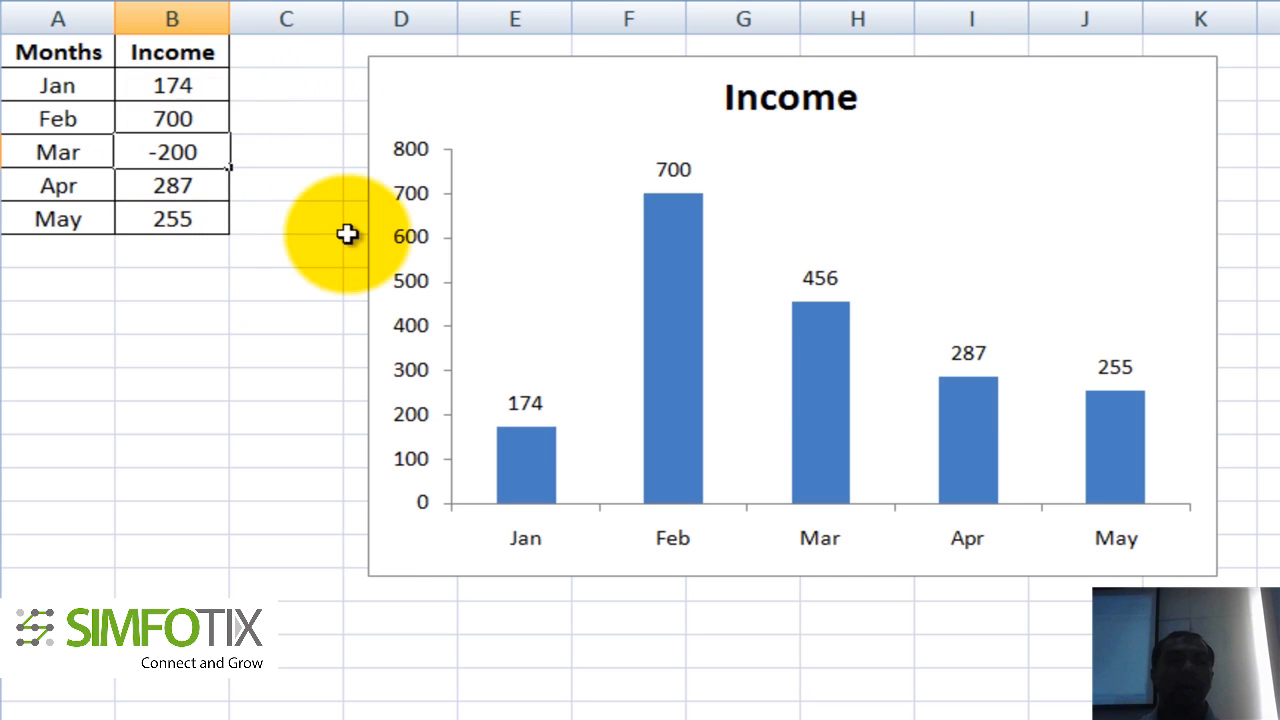
{"action": "key", "text": "Return"}
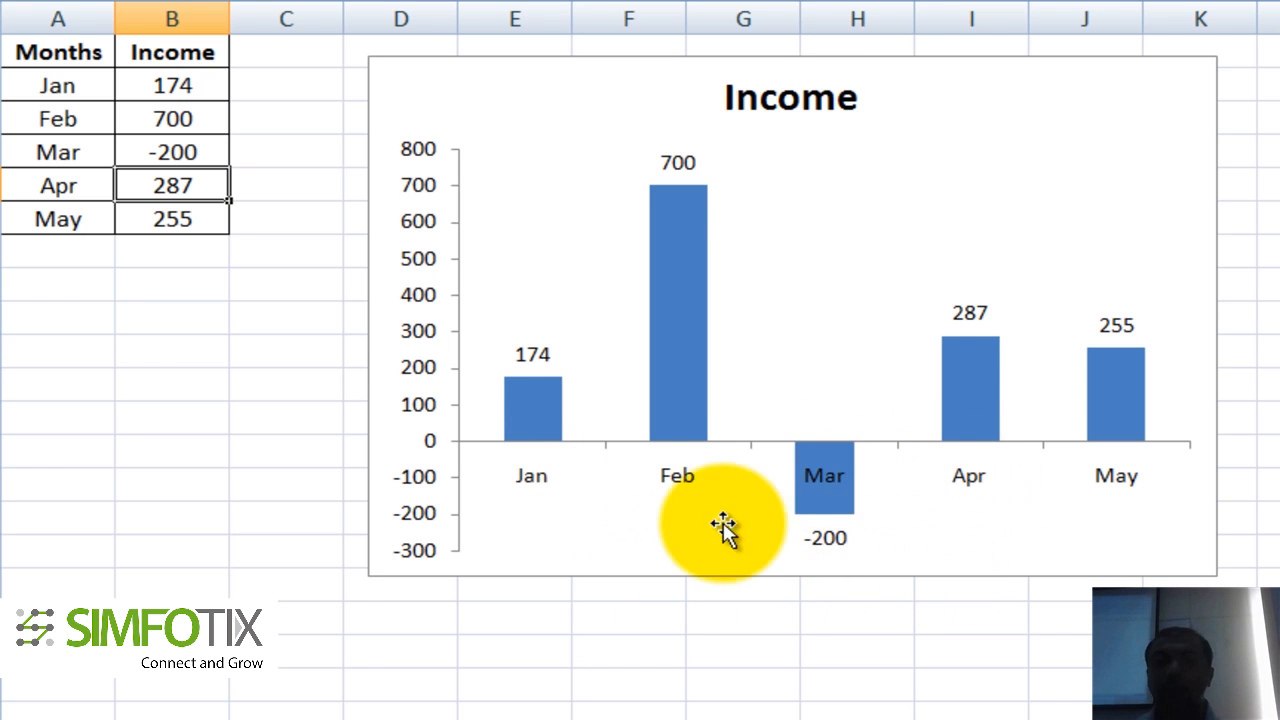
Step: Set the horizontal axis labels of the Income chart to the Low position and uncover the chart behind the dialog
{"action": "left_click", "coordinate": [330, 350]}
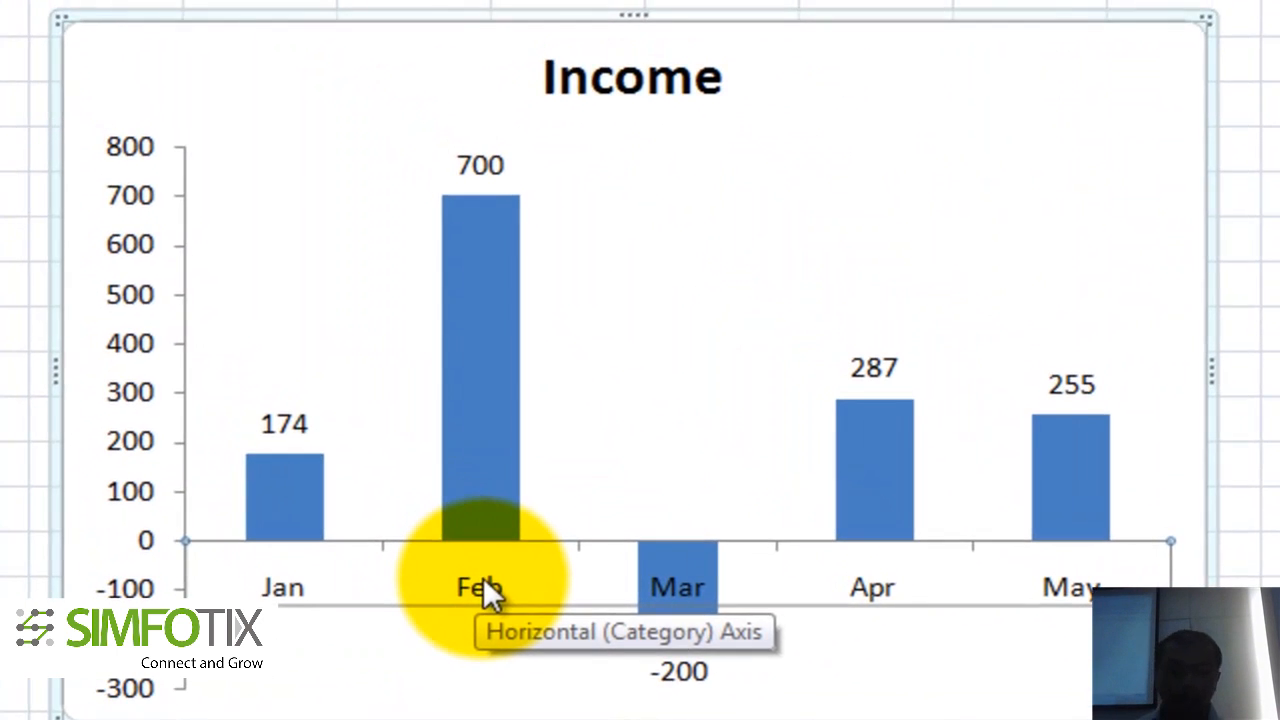
{"action": "right_click", "coordinate": [350, 470]}
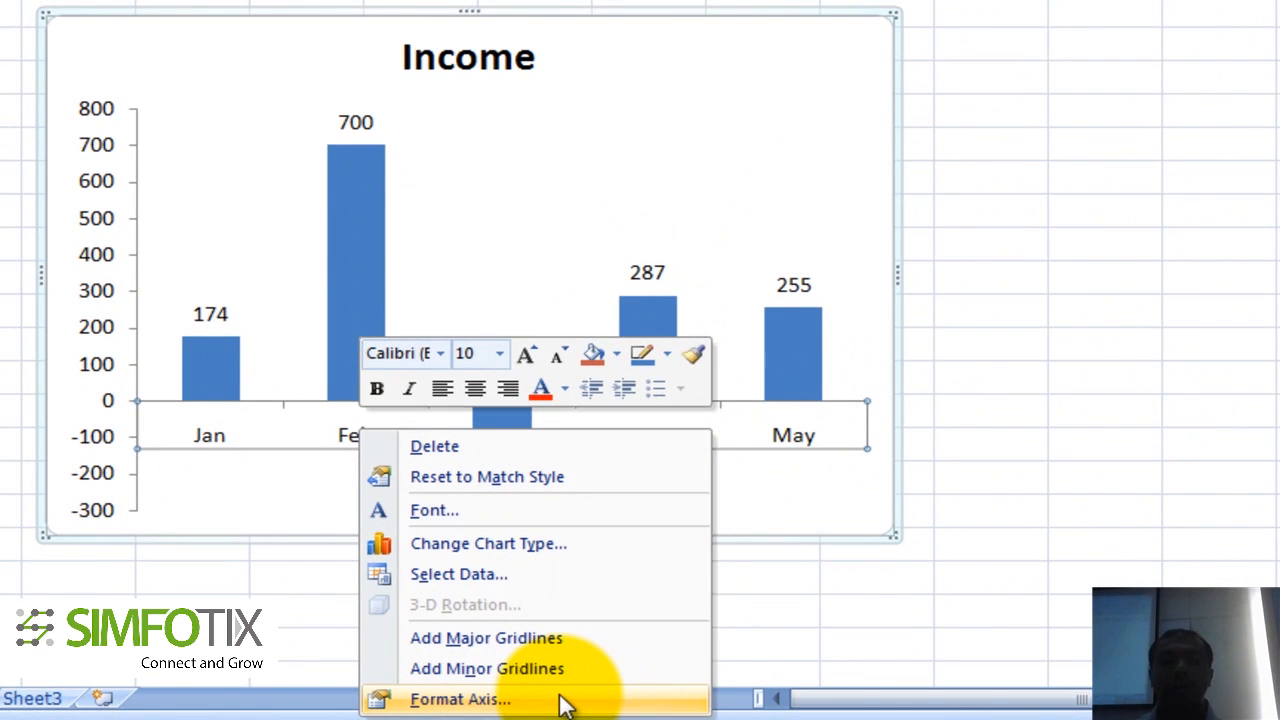
{"action": "left_click", "coordinate": [560, 700]}
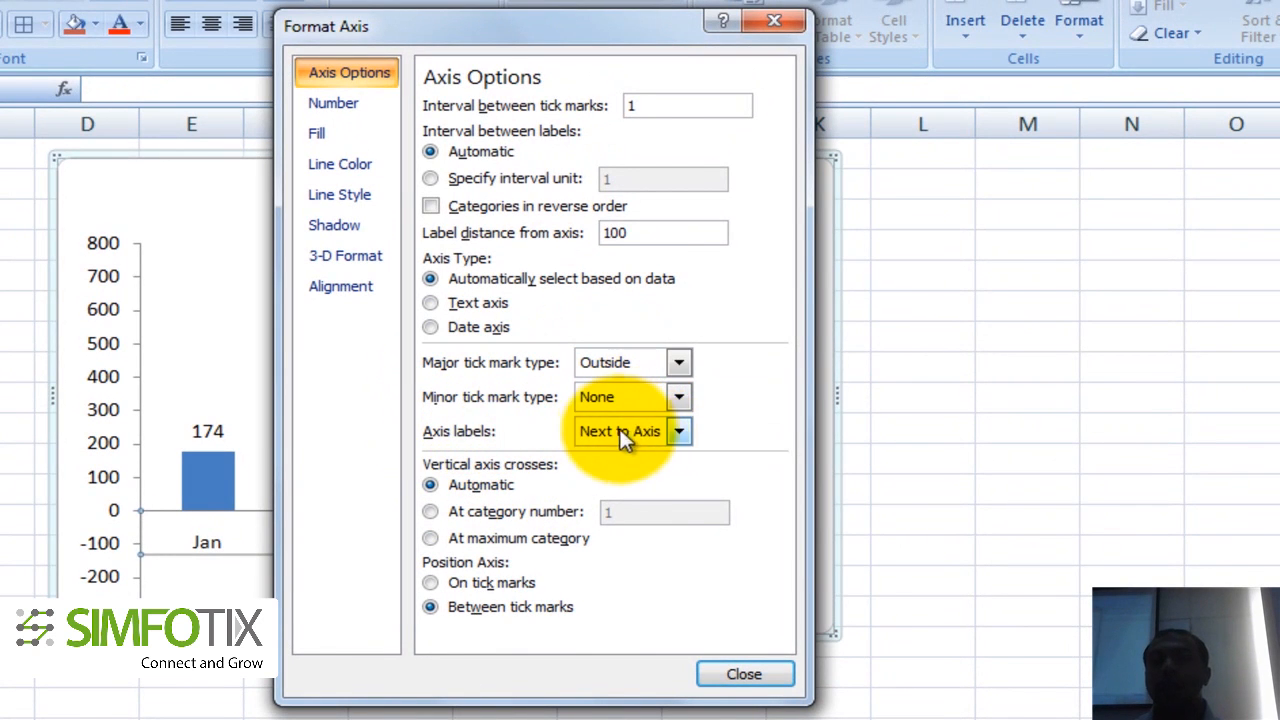
{"action": "left_click", "coordinate": [678, 431]}
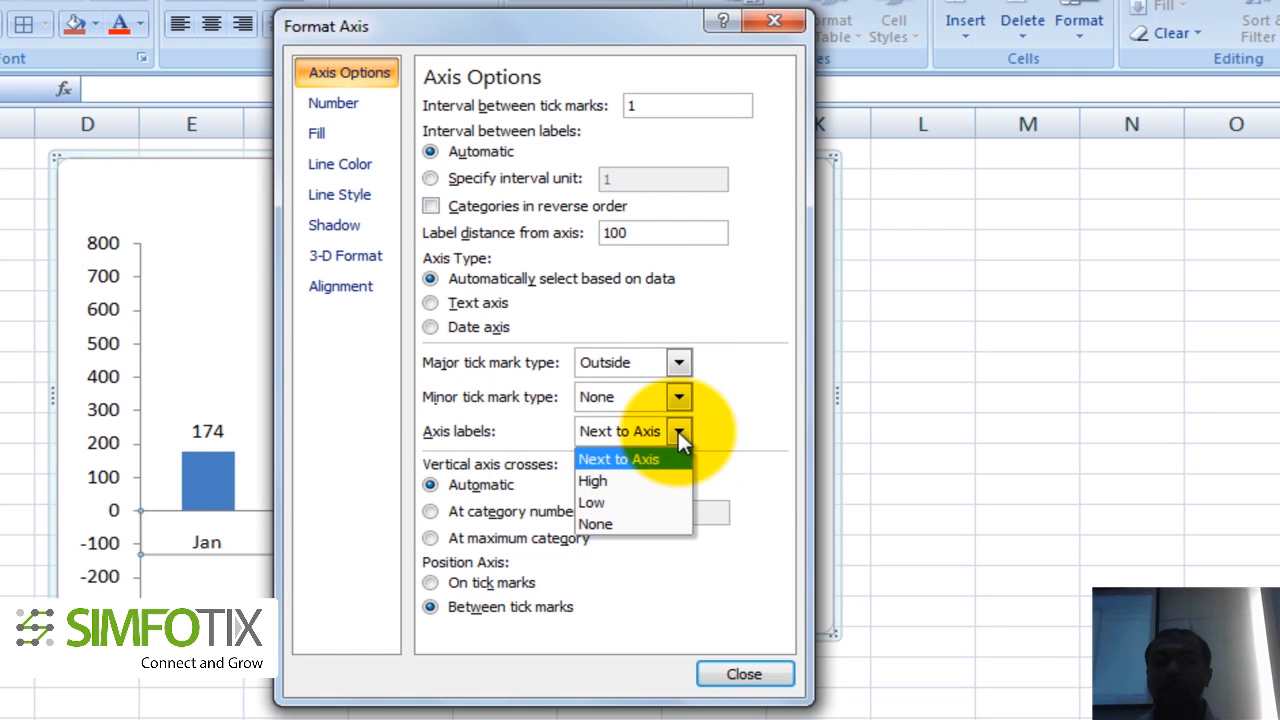
{"action": "left_click", "coordinate": [641, 496]}
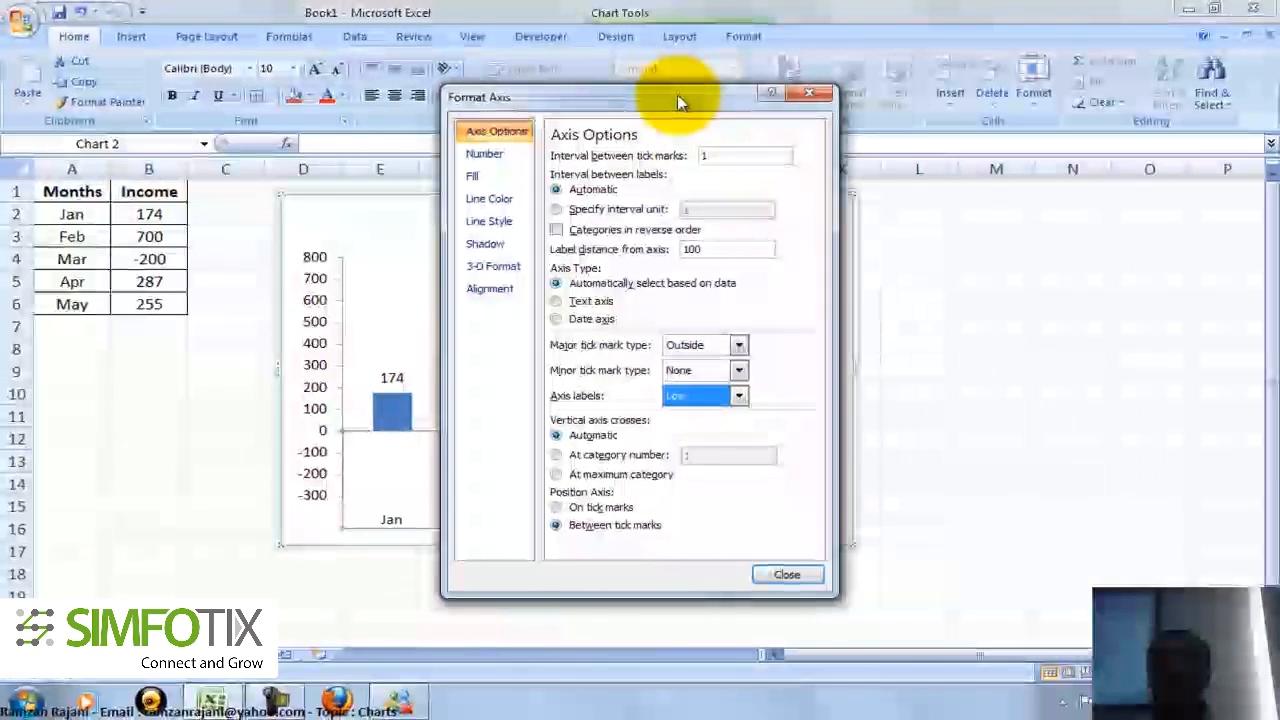
{"action": "left_click_drag", "start_coordinate": [677, 94], "coordinate": [1046, 69]}
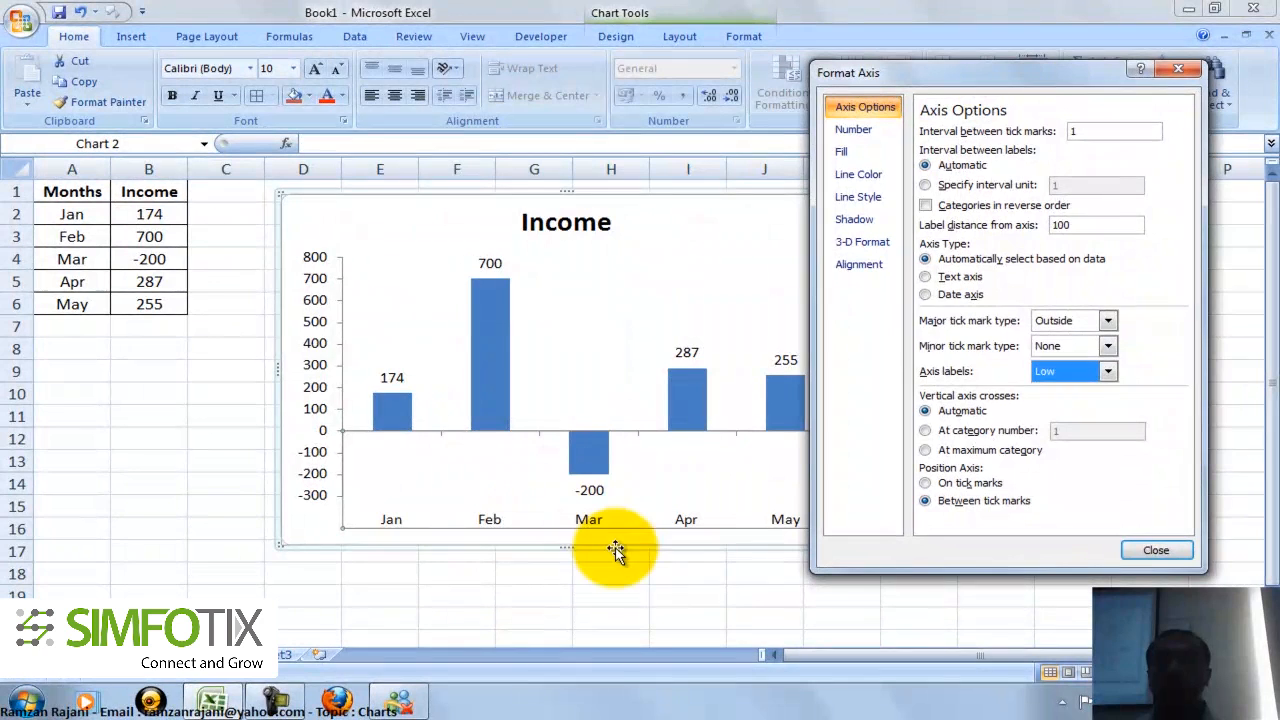
Step: Switch the horizontal axis labels to Next to Axis and back to Low, and close the axis formatting
{"action": "left_click", "coordinate": [1045, 369]}
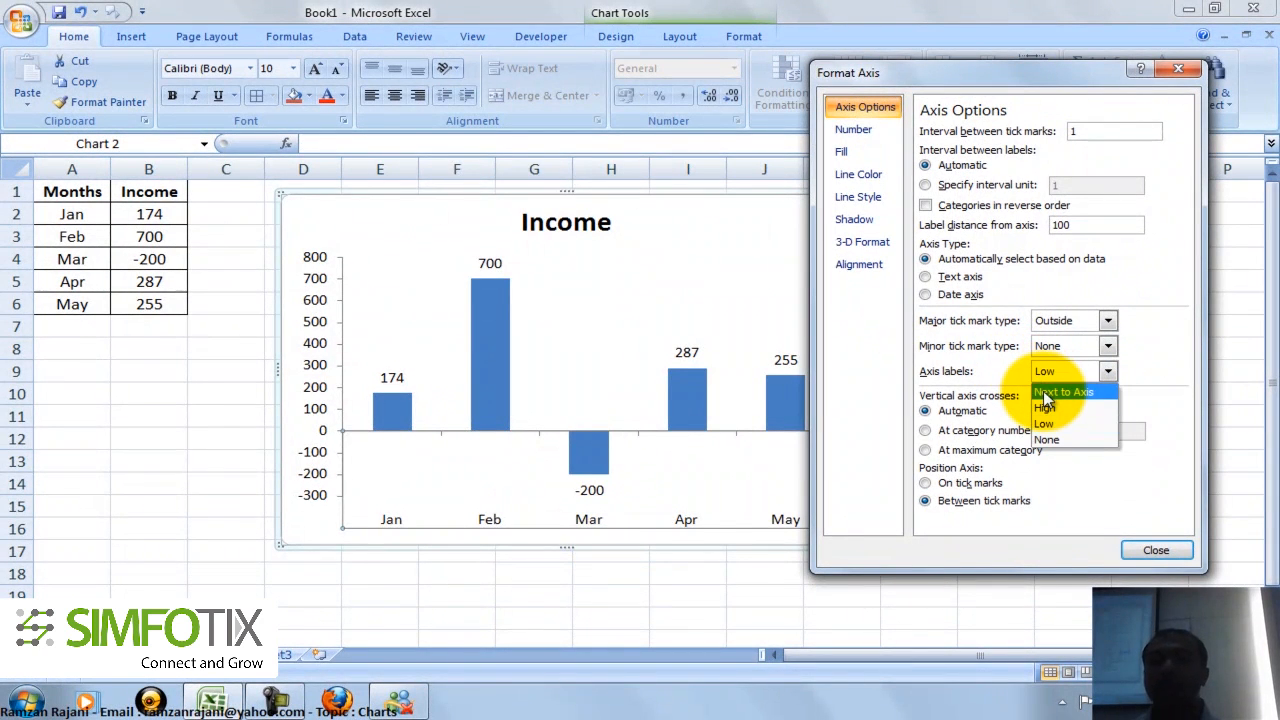
{"action": "left_click", "coordinate": [1046, 395]}
{"action": "left_click", "coordinate": [1049, 371]}
{"action": "left_click", "coordinate": [1046, 420]}
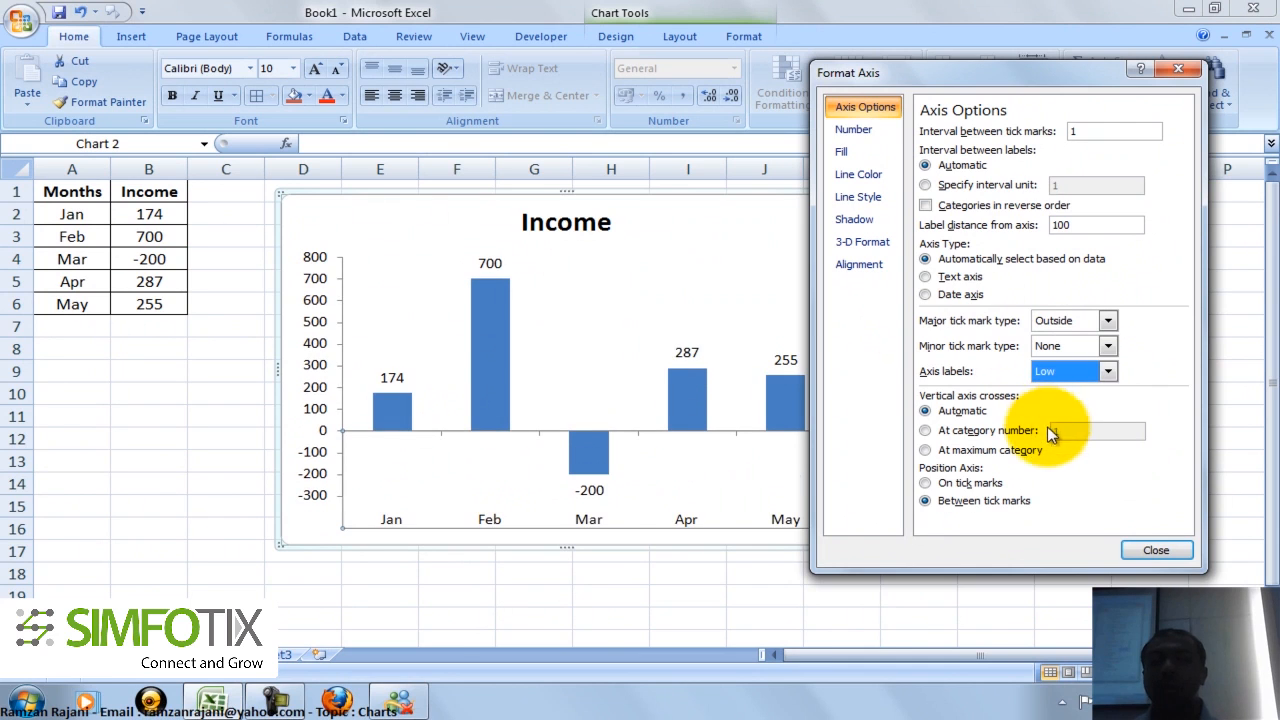
{"action": "left_click", "coordinate": [1136, 548]}
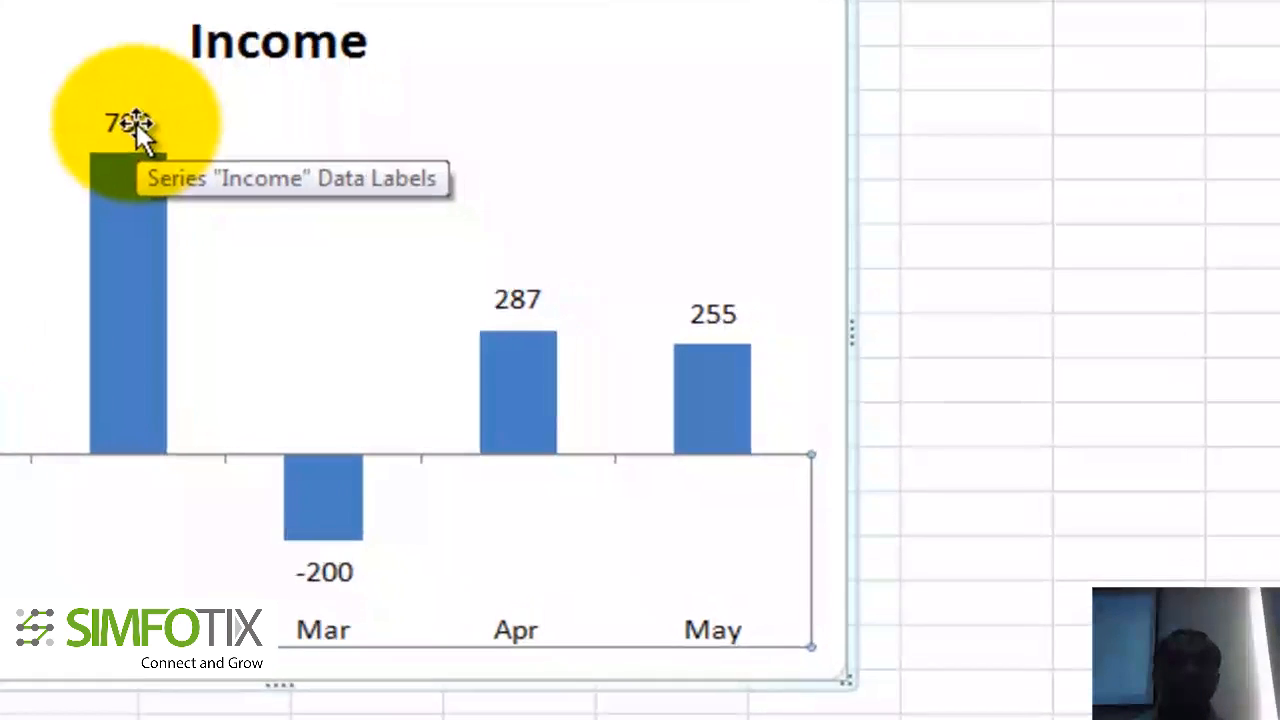
Step: Try the Center, Inside End, Inside Base and Outside End positions for the chart's data labels, and settle on Inside End
{"action": "left_click", "coordinate": [494, 264]}
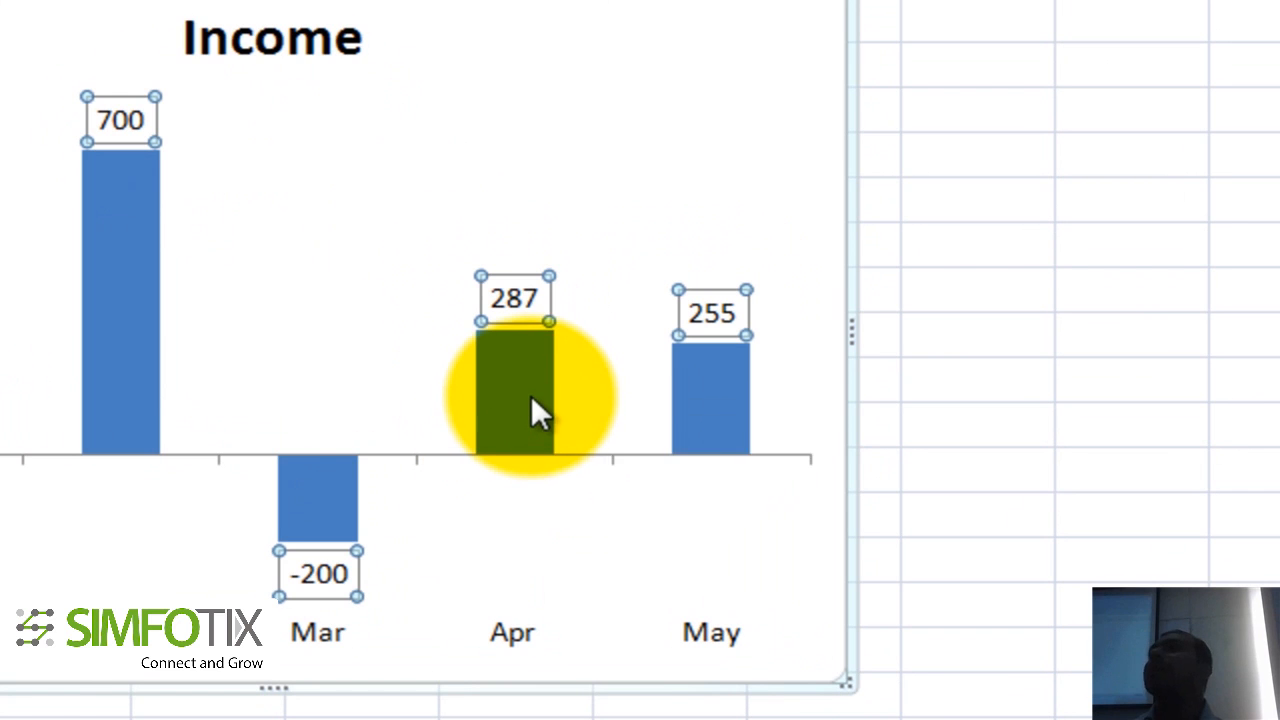
{"action": "right_click", "coordinate": [521, 294]}
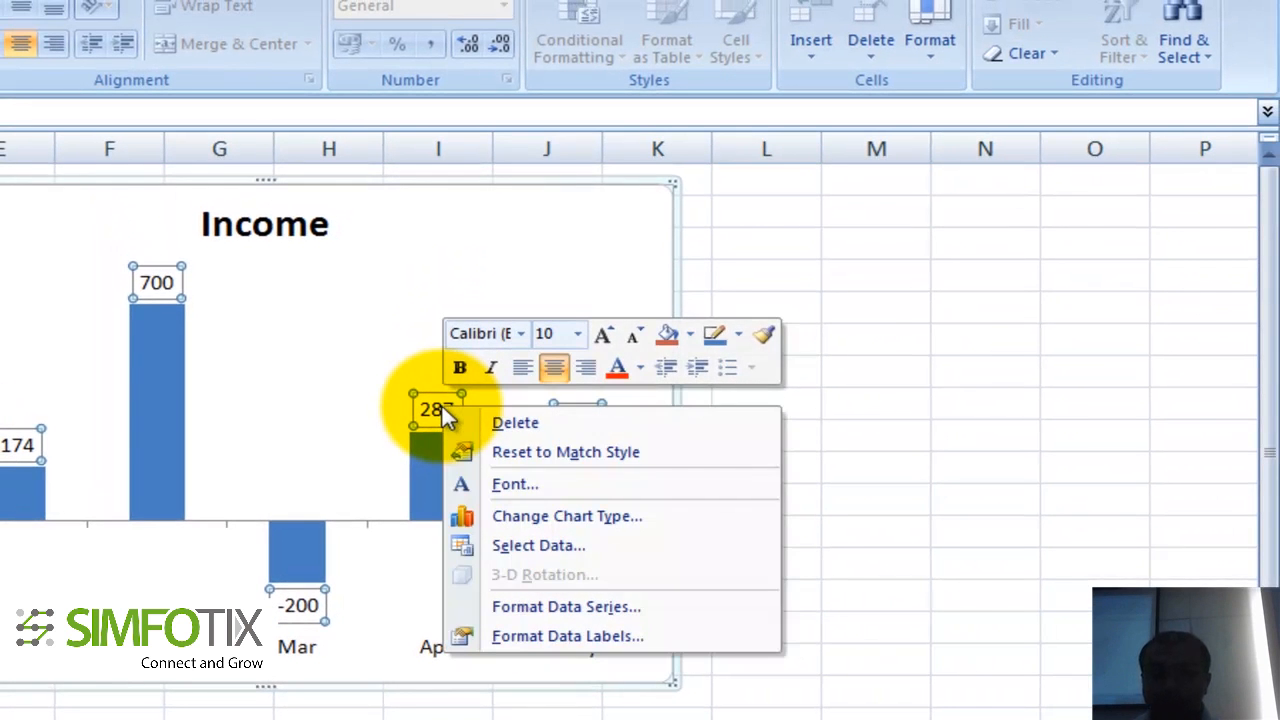
{"action": "left_click", "coordinate": [649, 634]}
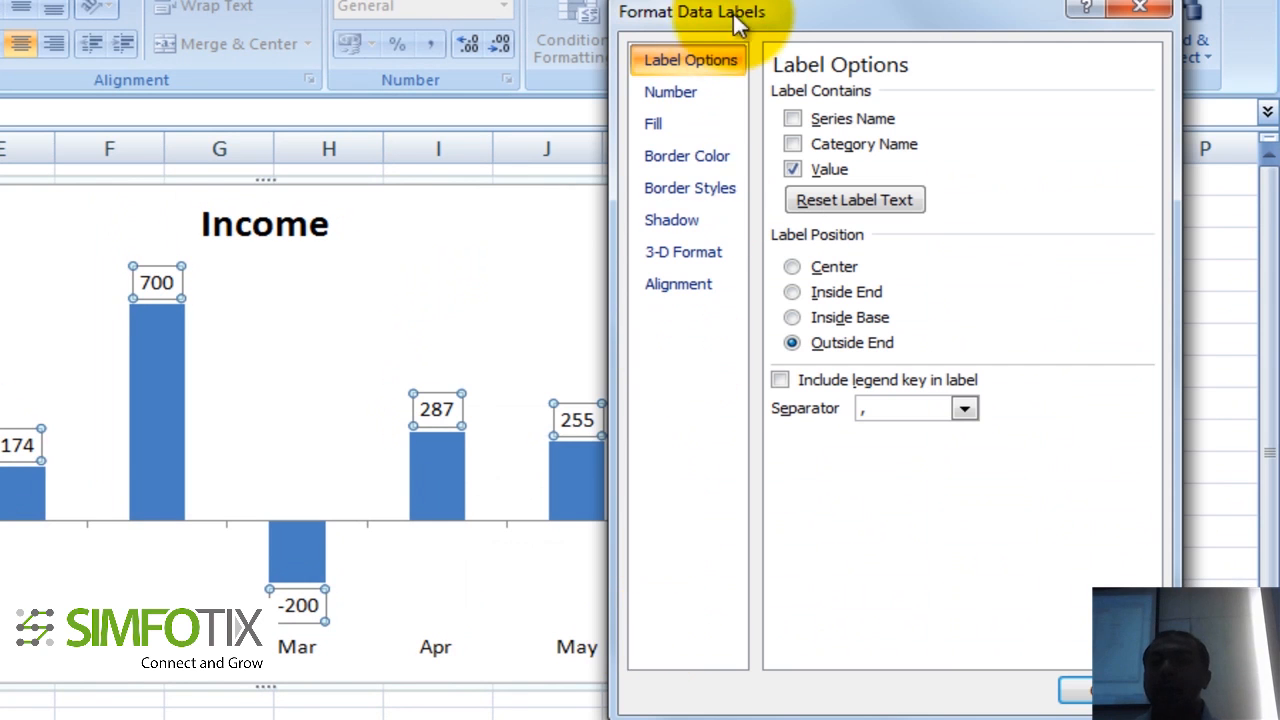
{"action": "left_click_drag", "start_coordinate": [732, 13], "coordinate": [659, 14]}
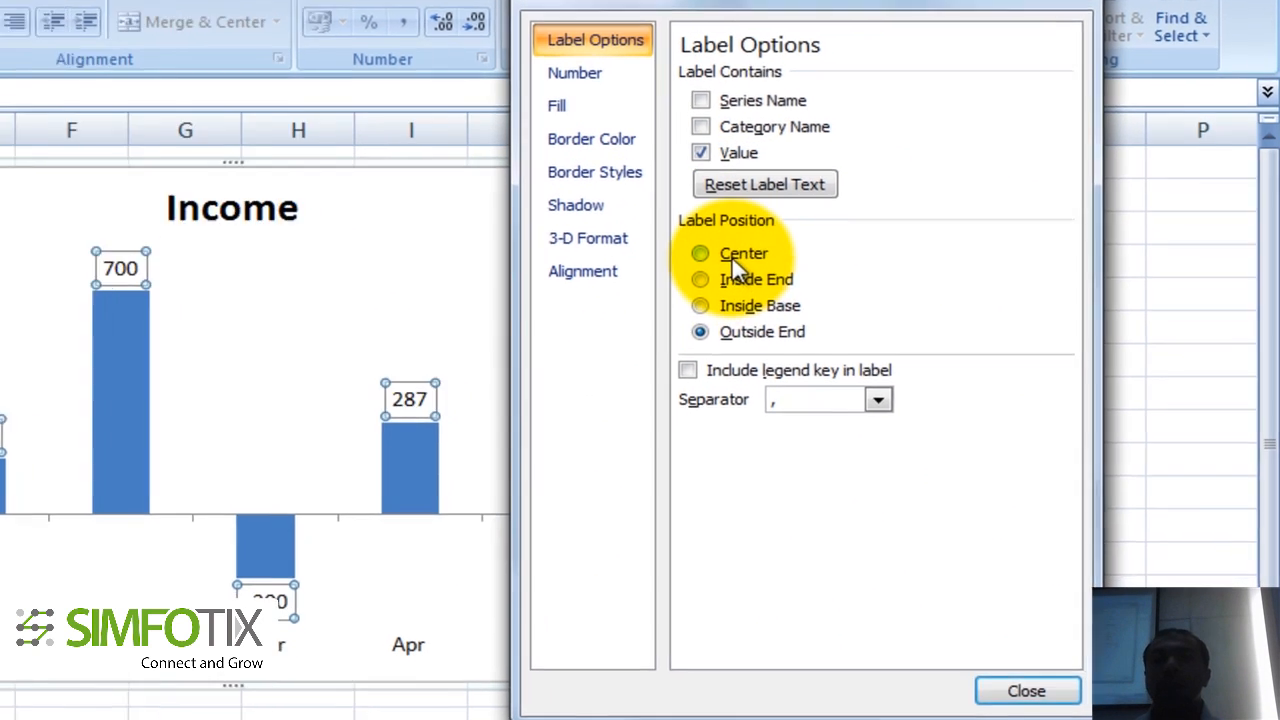
{"action": "left_click", "coordinate": [758, 269]}
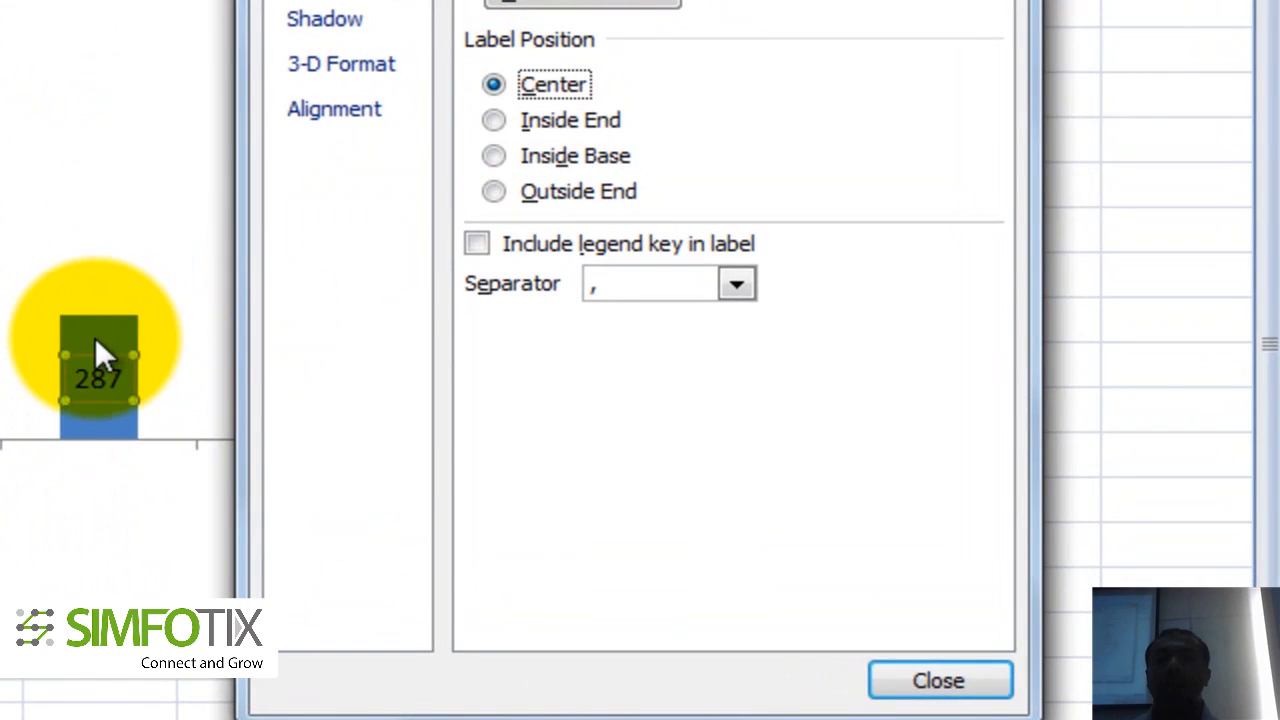
{"action": "left_click", "coordinate": [549, 120]}
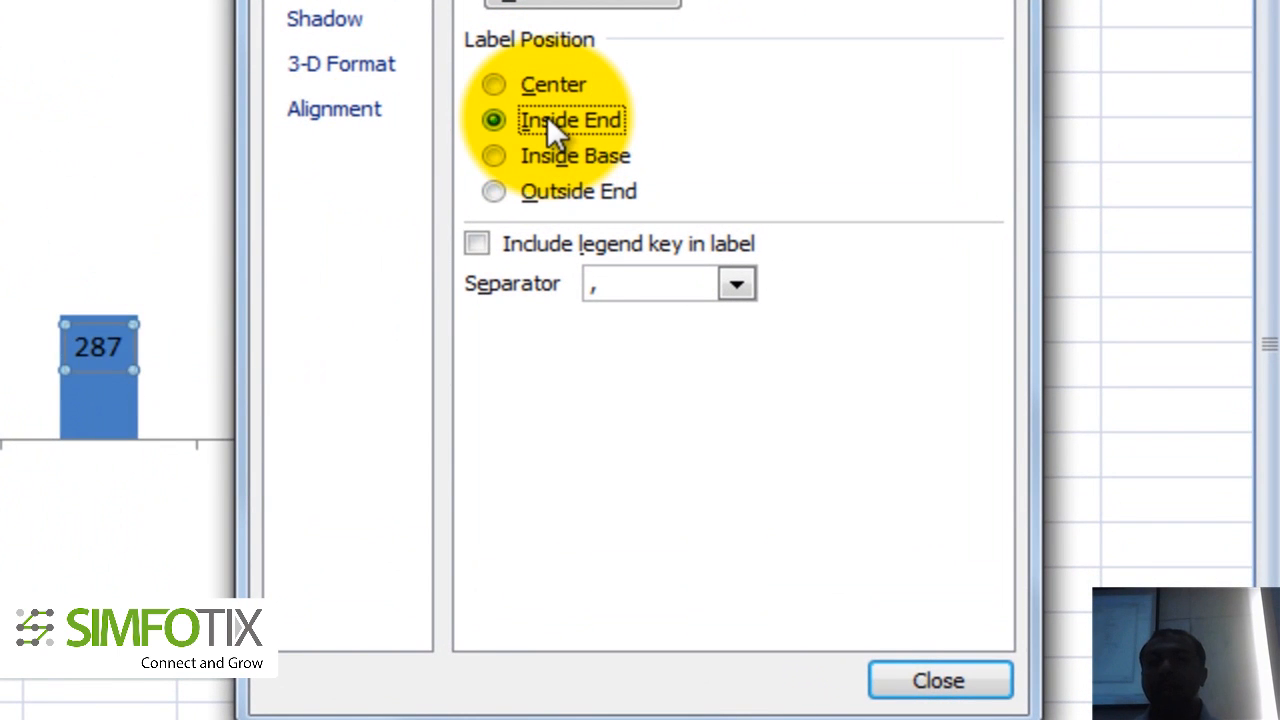
{"action": "left_click", "coordinate": [543, 157]}
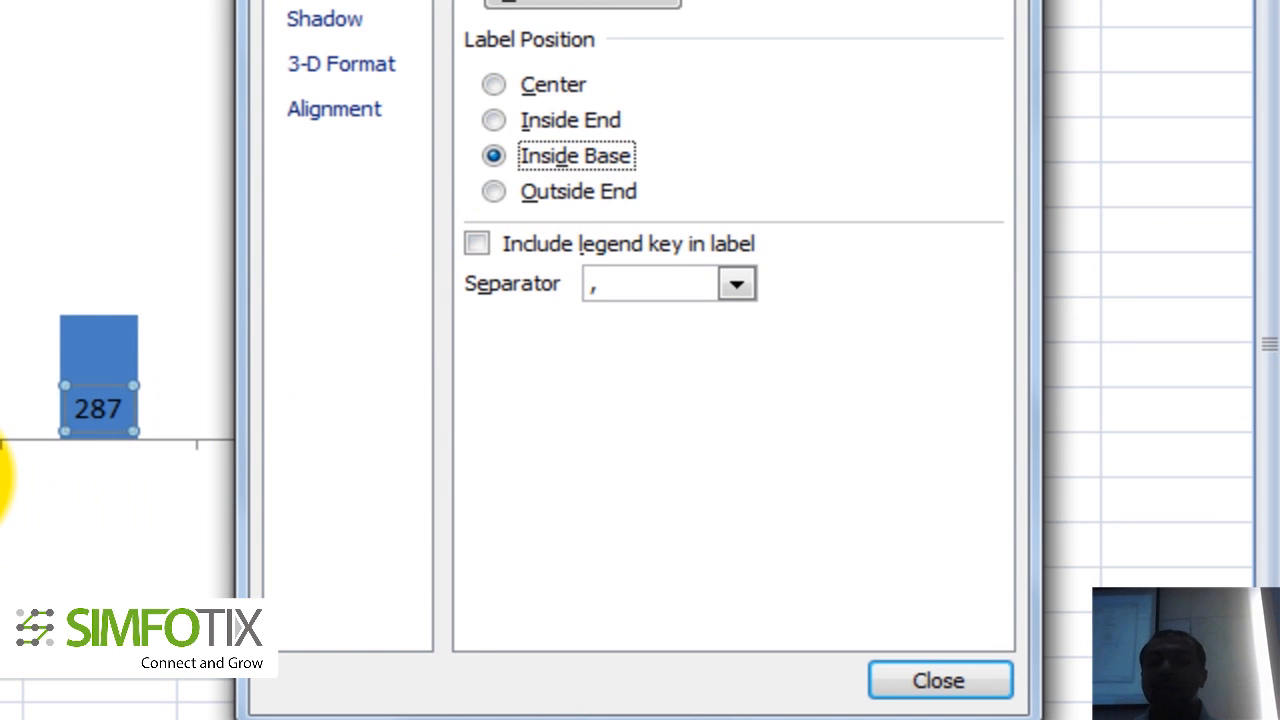
{"action": "left_click", "coordinate": [519, 200]}
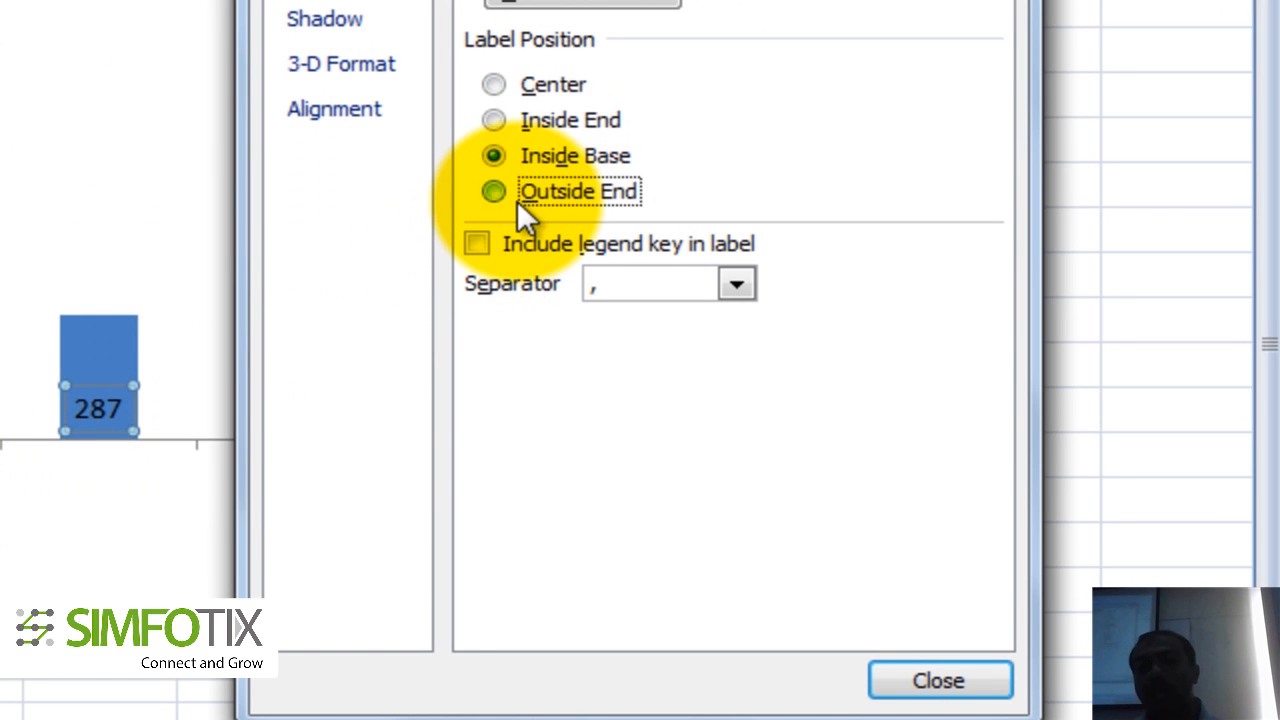
{"action": "left_click", "coordinate": [499, 114]}
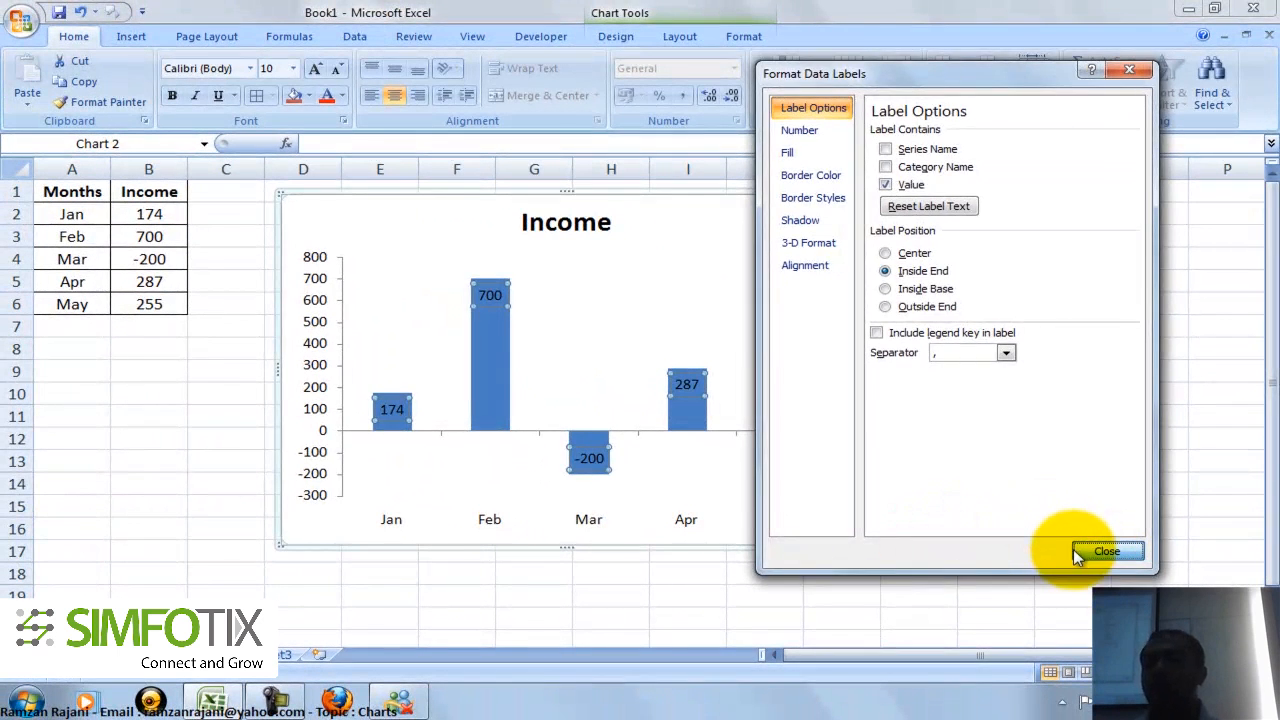
{"action": "left_click", "coordinate": [1082, 551]}
{"action": "left_click", "coordinate": [930, 372]}
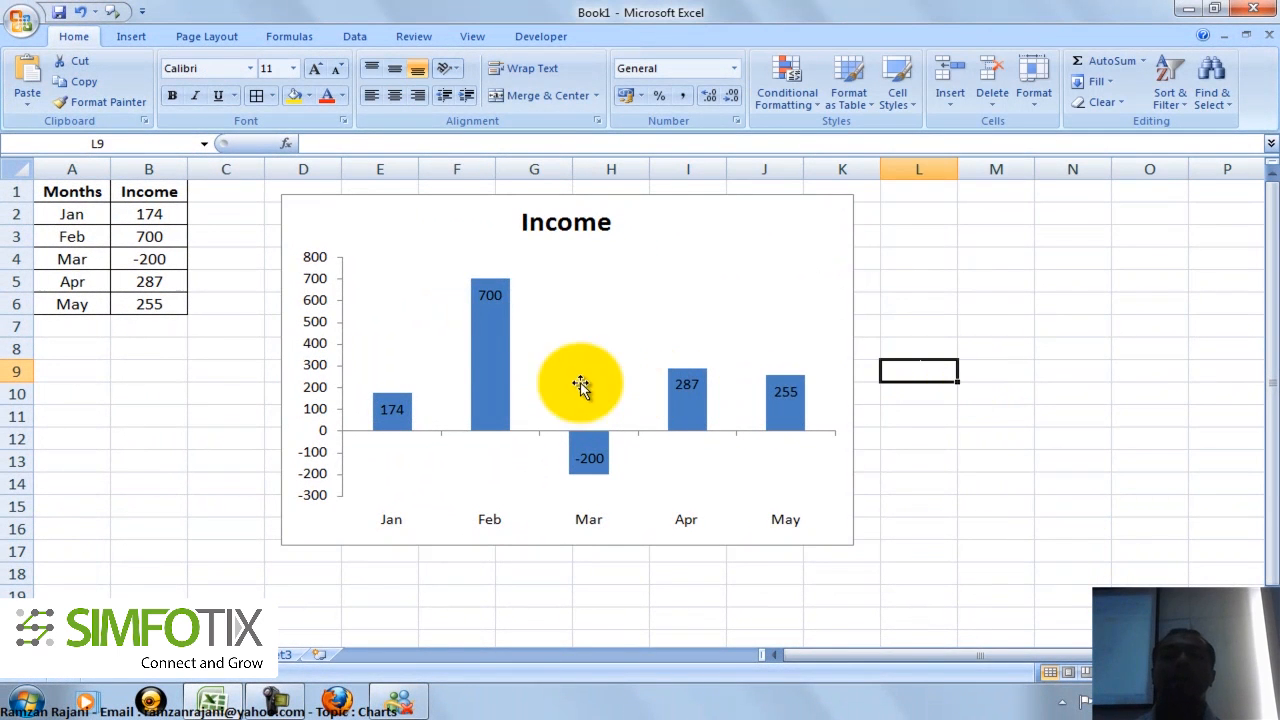
Step: Set the March income value in B4 to 600
{"action": "left_click", "coordinate": [165, 258]}
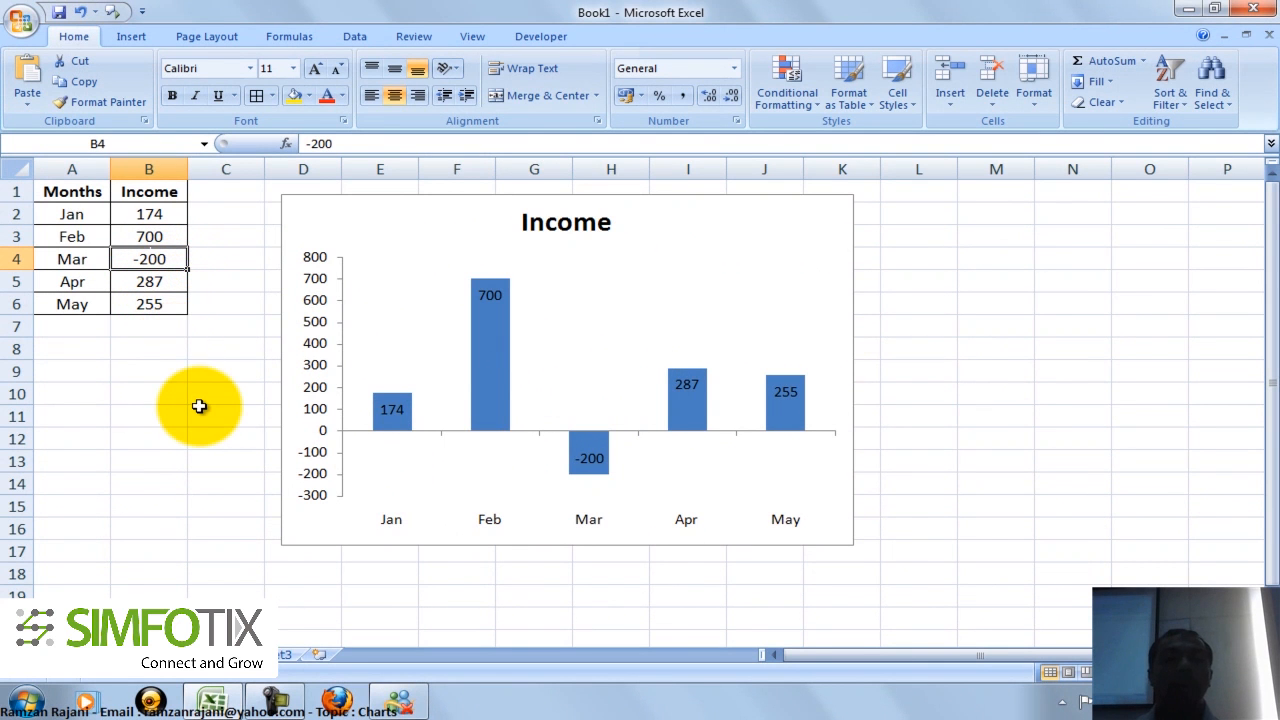
{"action": "type", "text": "600"}
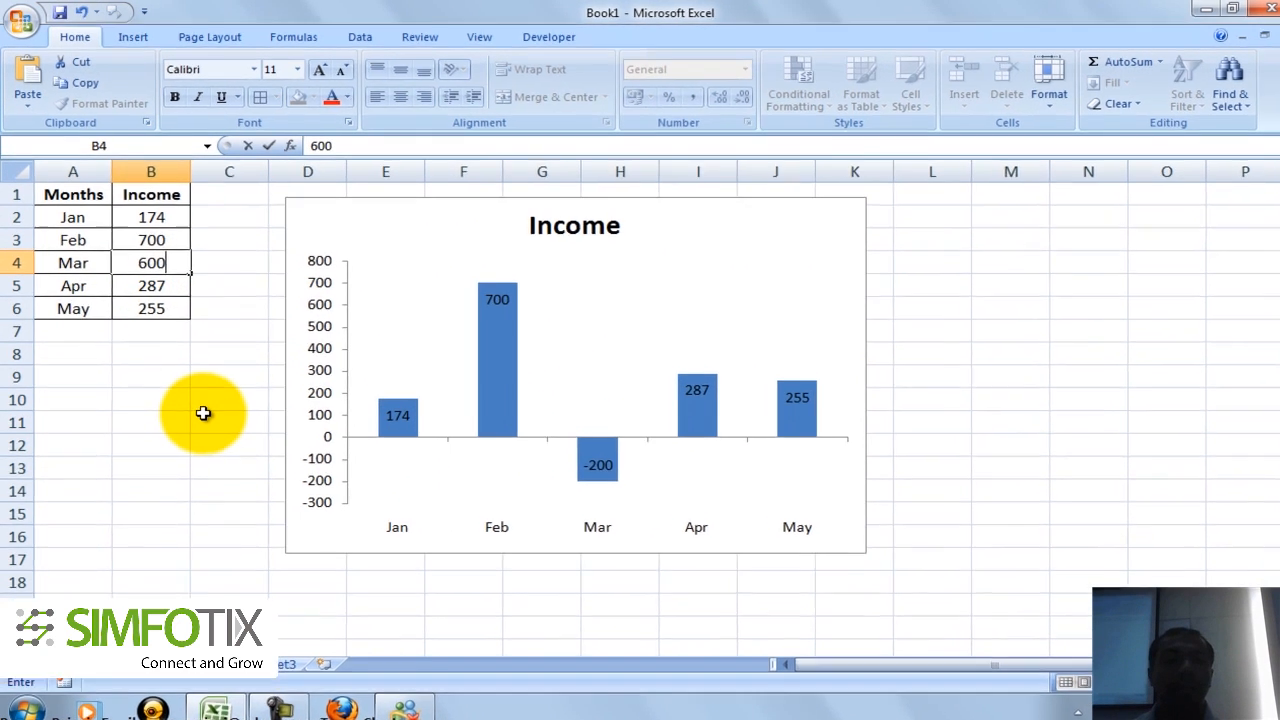
{"action": "key", "text": "Return"}
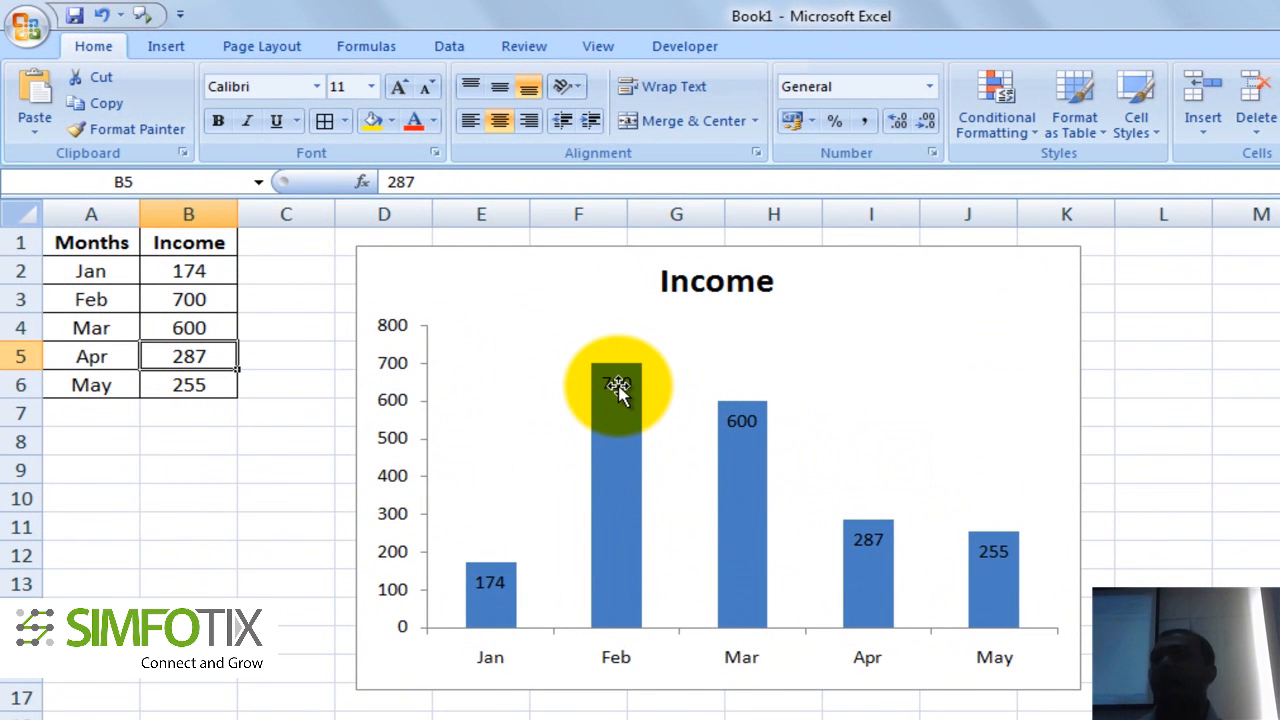
Step: Make the data labels on the Income chart's columns white and bold
{"action": "left_click", "coordinate": [617, 388]}
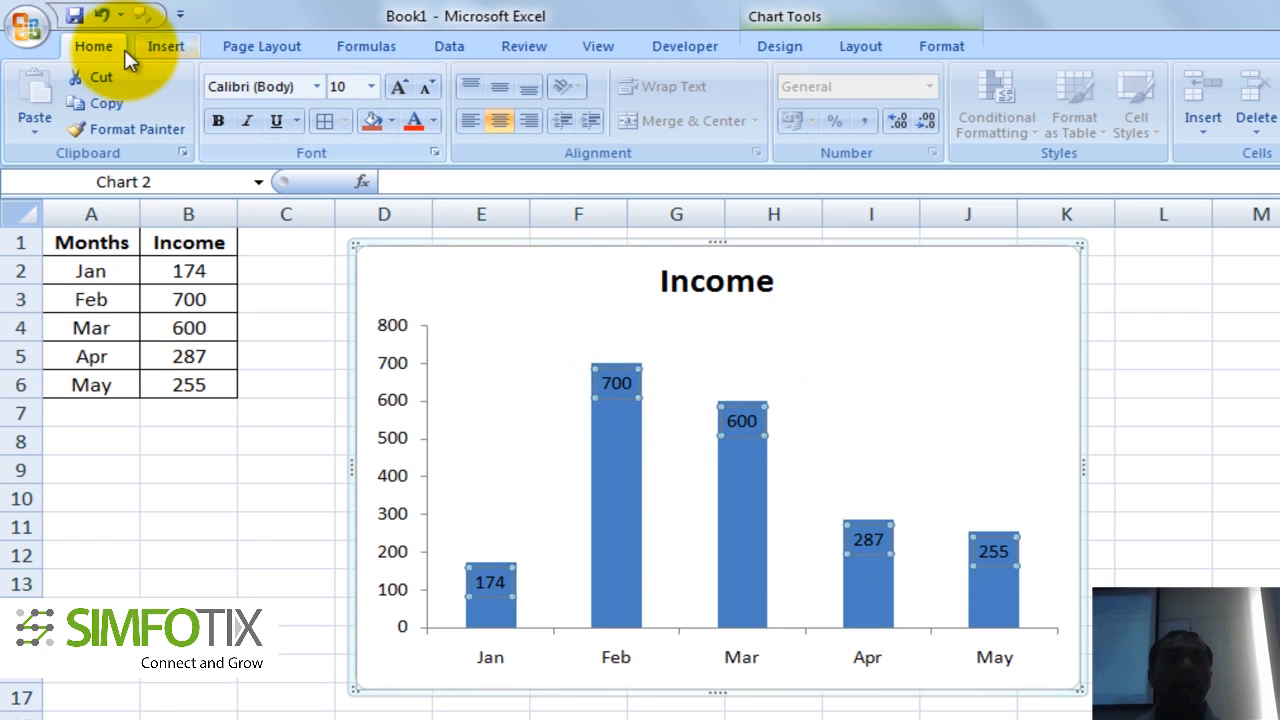
{"action": "left_click", "coordinate": [433, 120]}
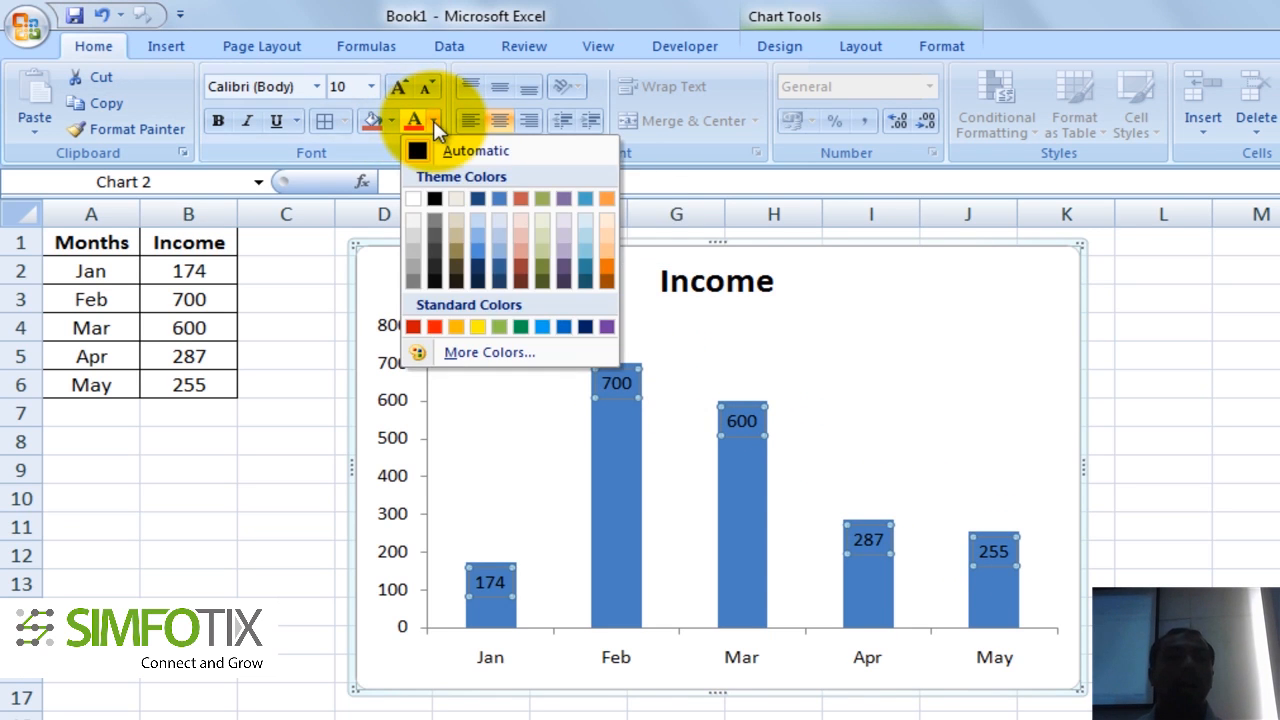
{"action": "left_click", "coordinate": [412, 196]}
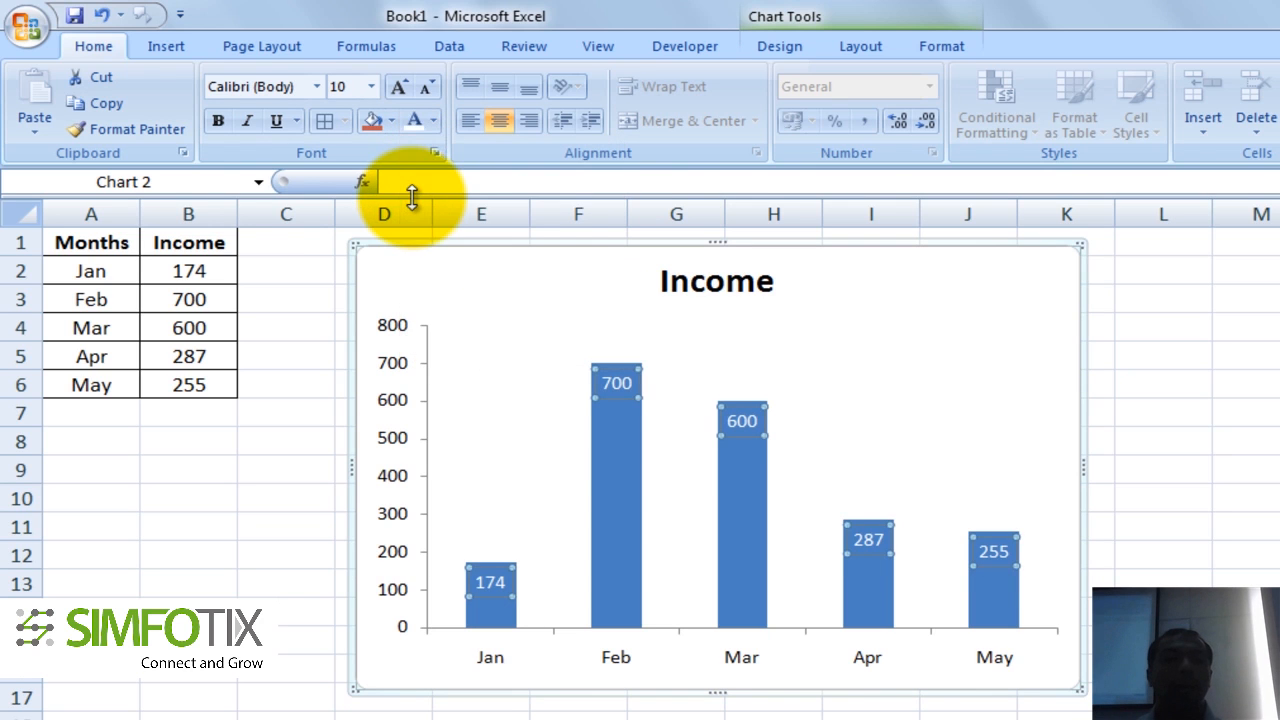
{"action": "left_click", "coordinate": [218, 119]}
{"action": "left_click", "coordinate": [1202, 375]}
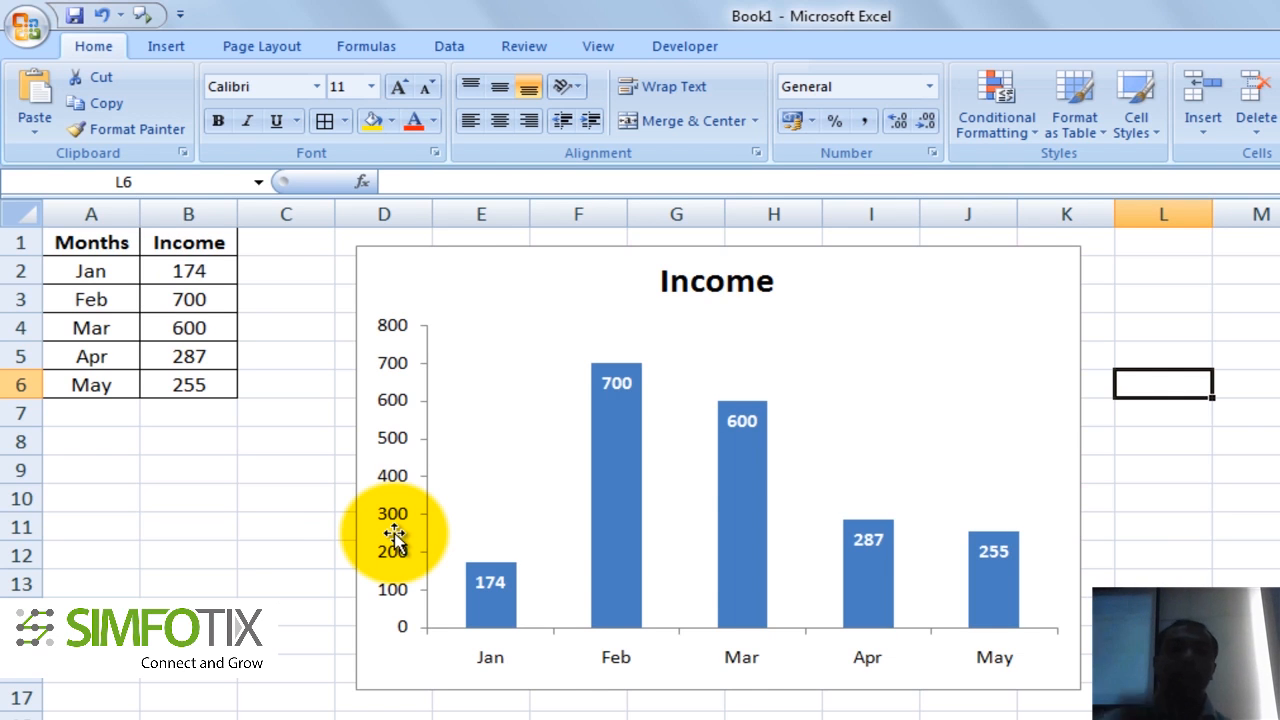
Step: Set the chart's vertical axis to a fixed major unit of 250 and close the axis formatting
{"action": "left_click", "coordinate": [400, 412]}
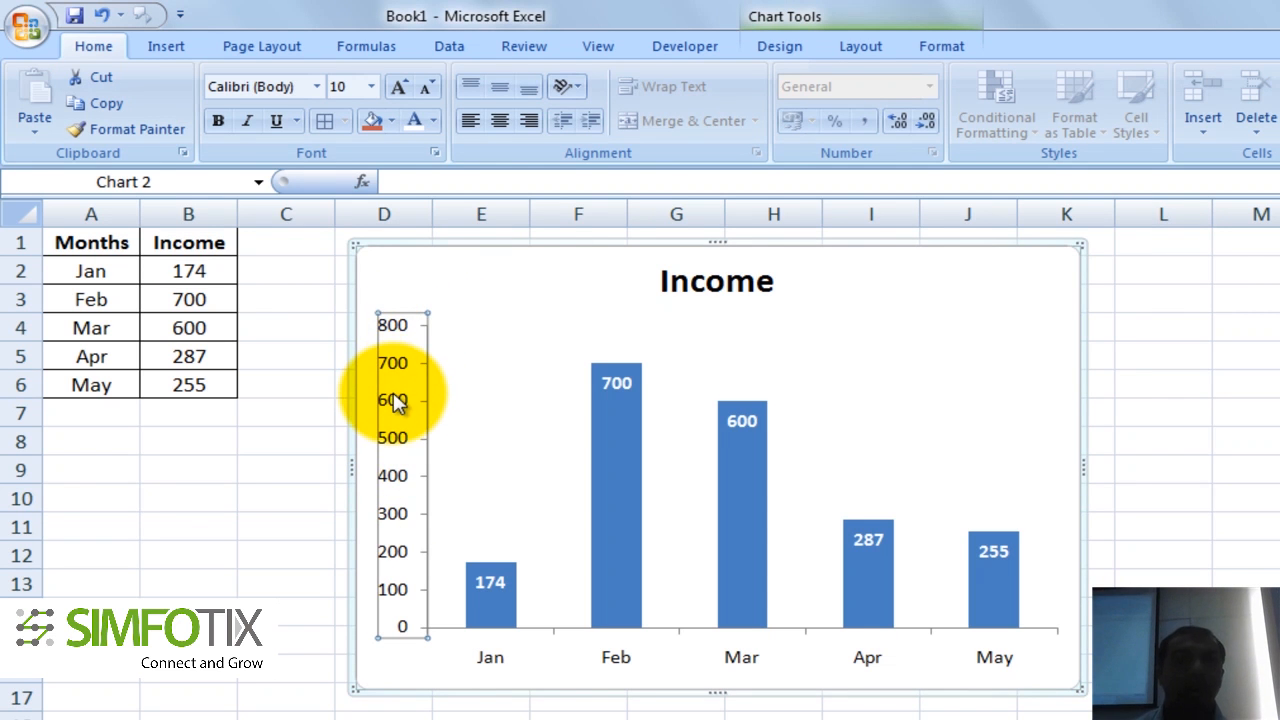
{"action": "right_click", "coordinate": [396, 396]}
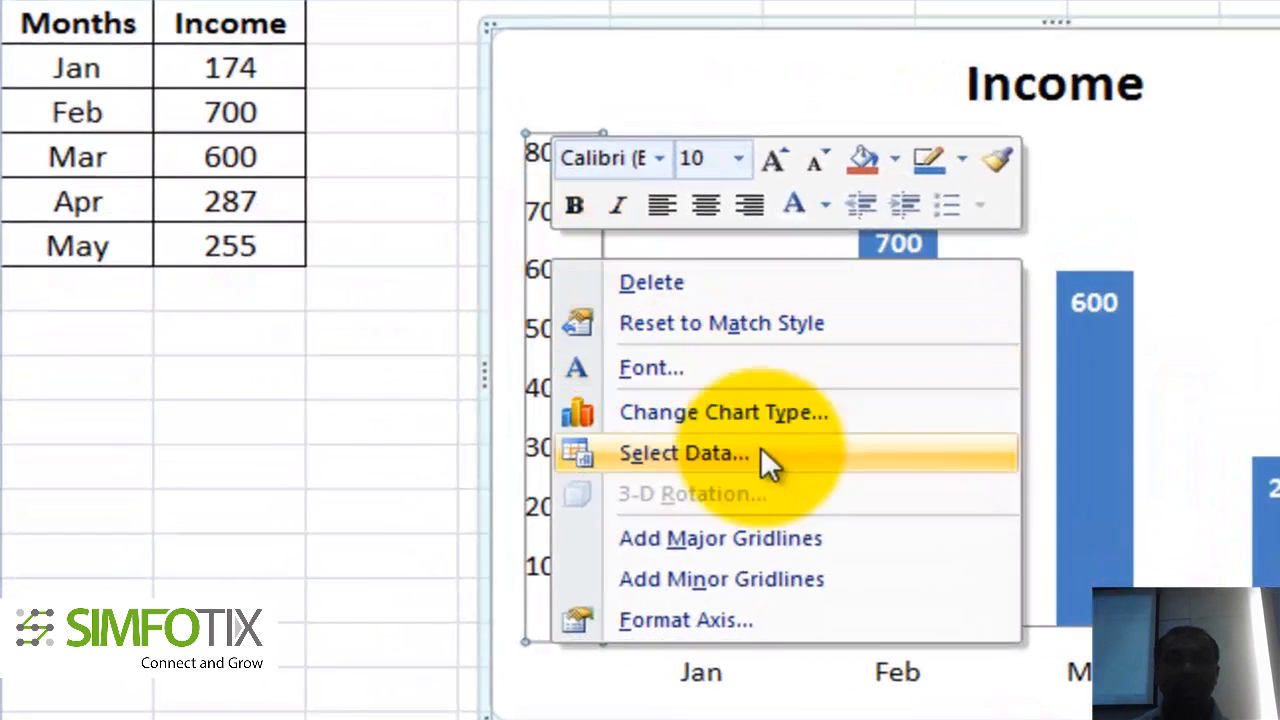
{"action": "left_click", "coordinate": [801, 612]}
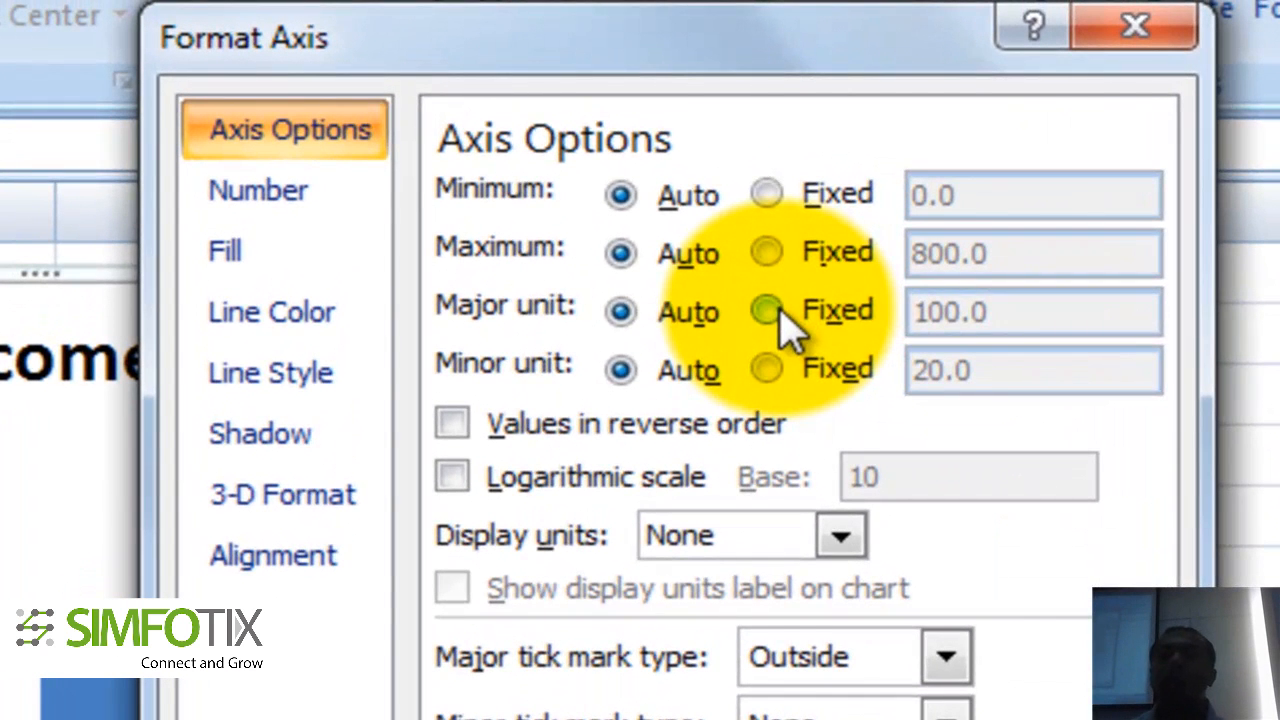
{"action": "left_click", "coordinate": [780, 312]}
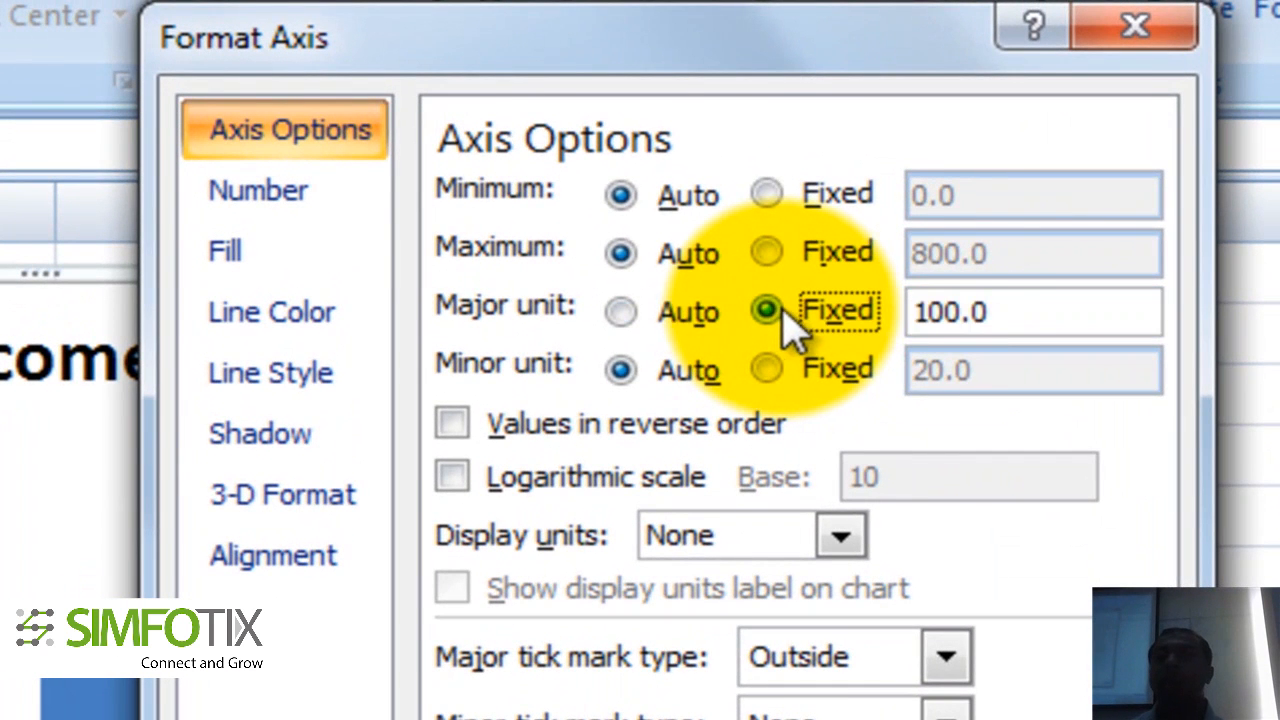
{"action": "left_click", "coordinate": [930, 314]}
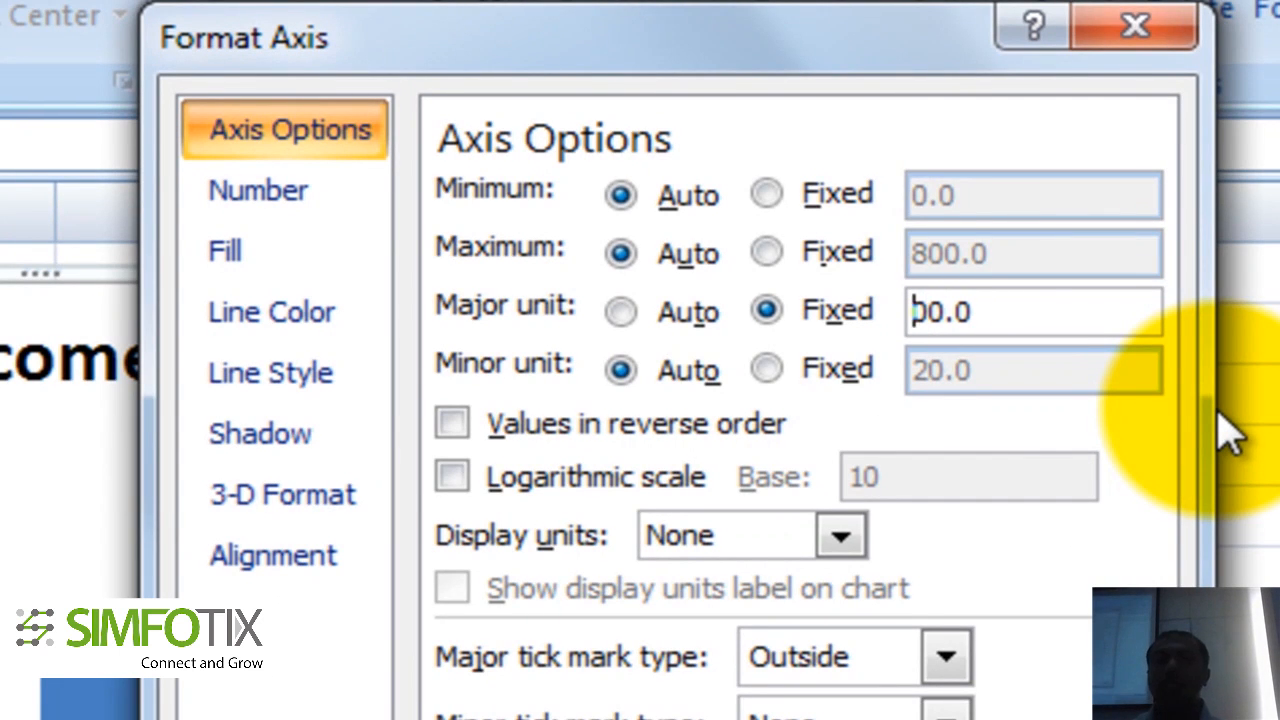
{"action": "type", "text": "25"}
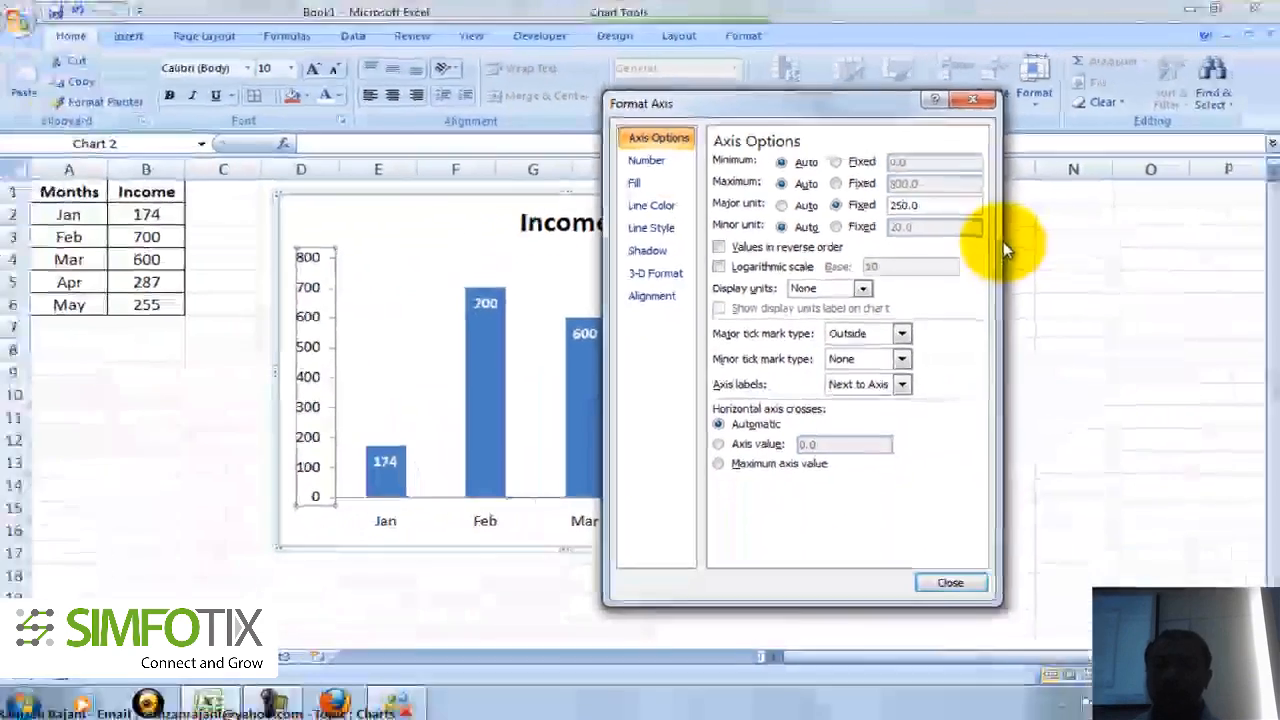
{"action": "left_click", "coordinate": [948, 581]}
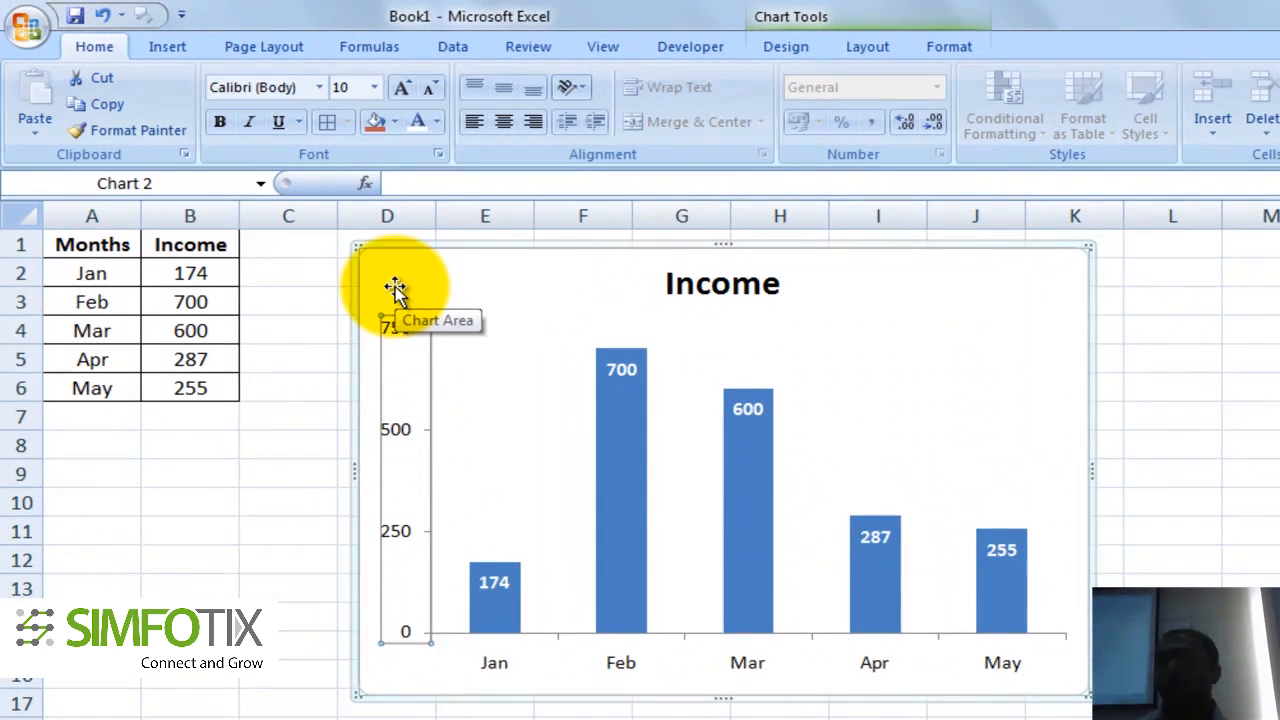
Step: Set the vertical axis to a fixed maximum of 1000, then close the axis formatting and deselect the chart
{"action": "right_click", "coordinate": [396, 426]}
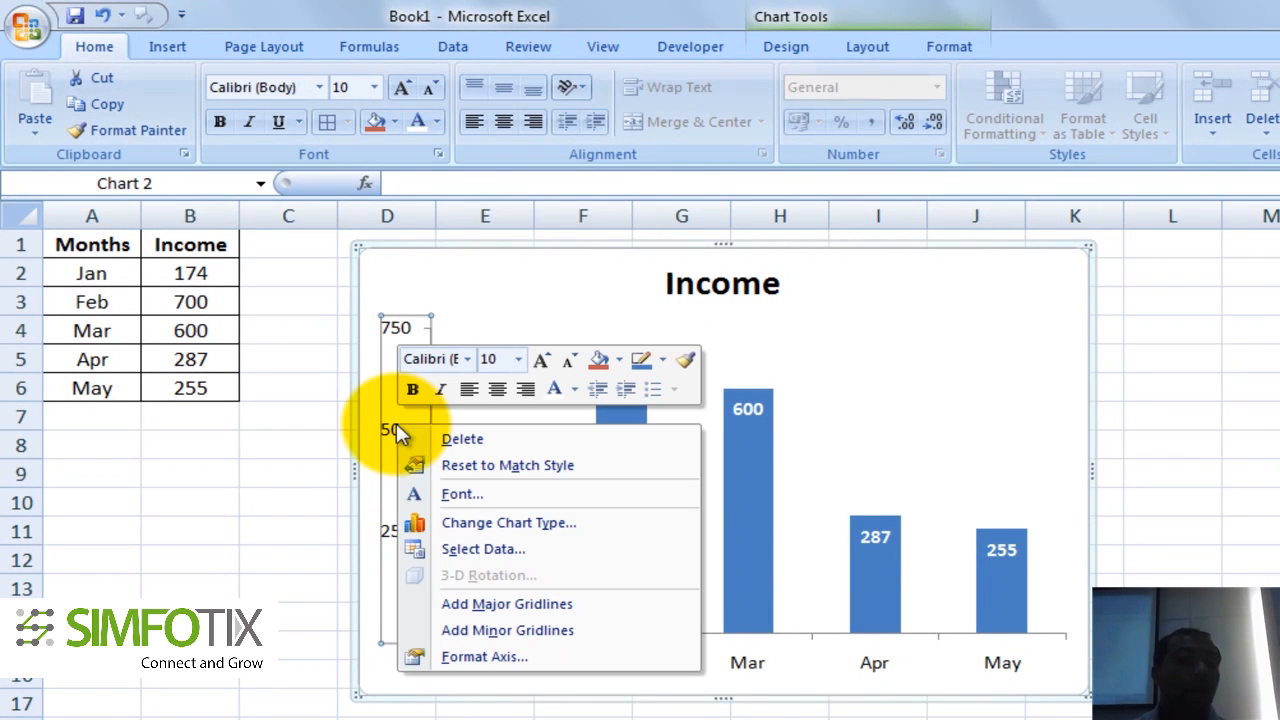
{"action": "left_click", "coordinate": [549, 655]}
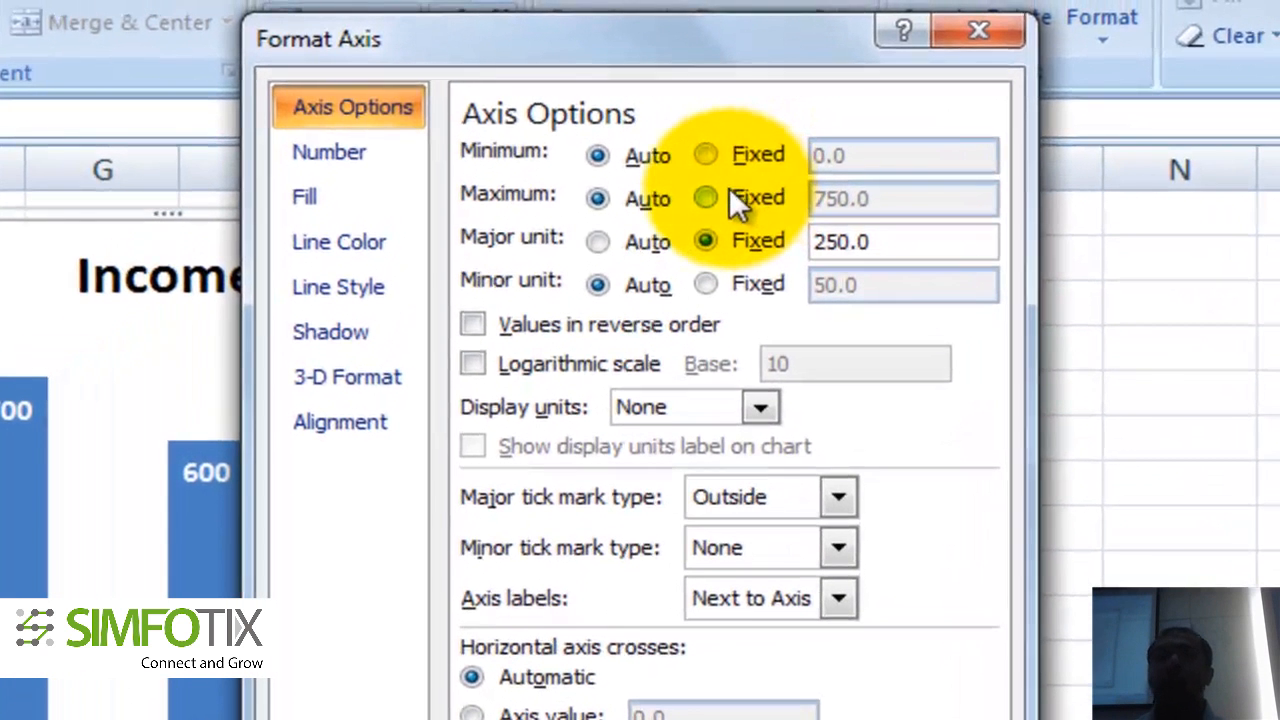
{"action": "left_click", "coordinate": [730, 192]}
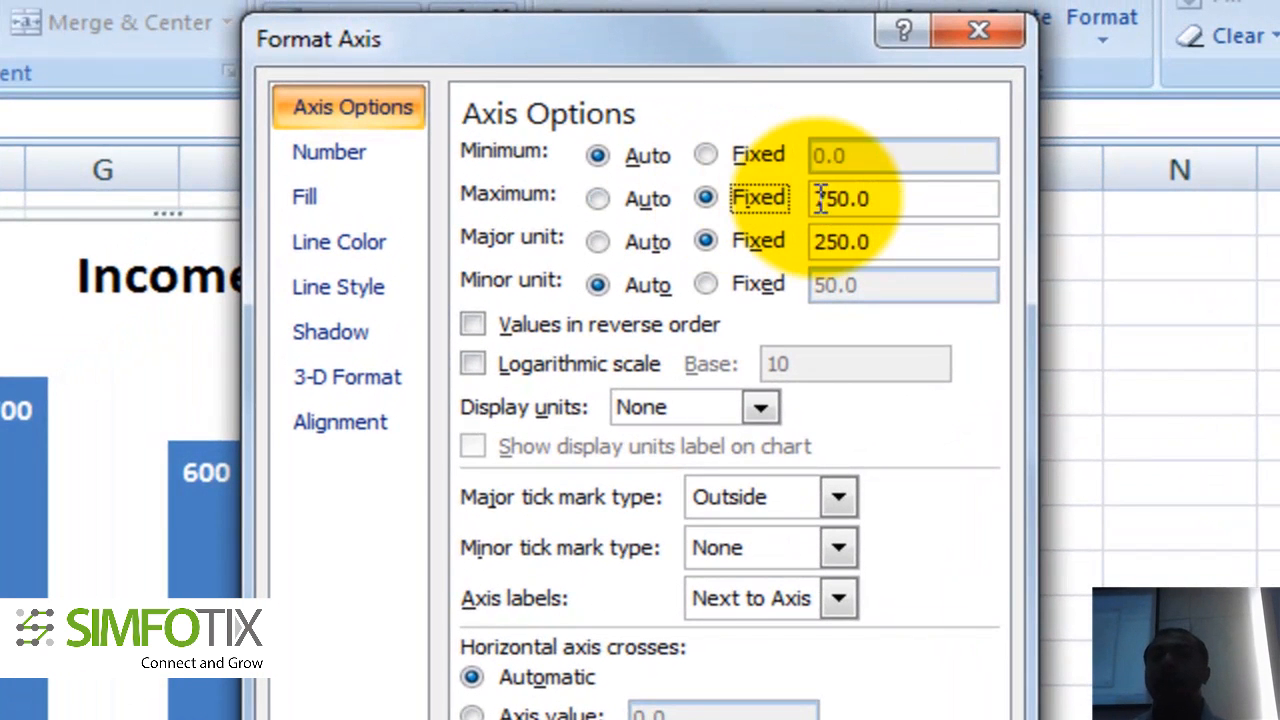
{"action": "left_click_drag", "start_coordinate": [836, 196], "coordinate": [773, 180]}
{"action": "type", "text": "100"}
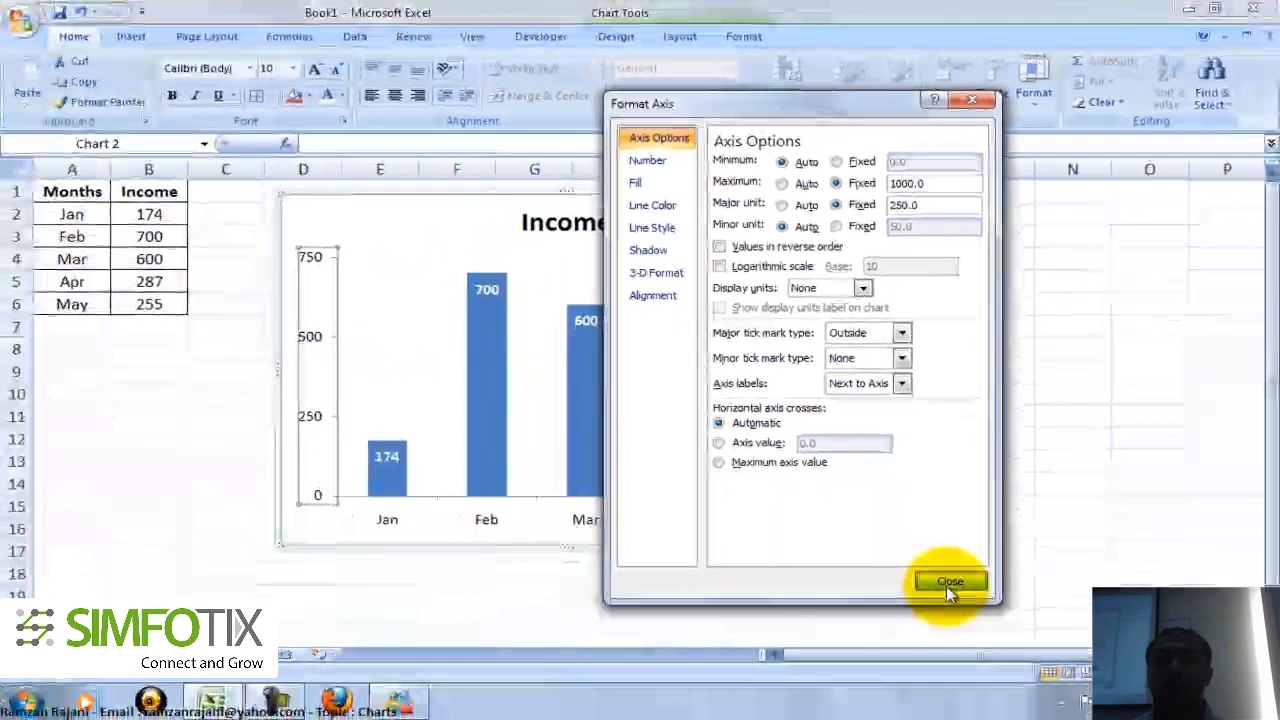
{"action": "left_click", "coordinate": [946, 642]}
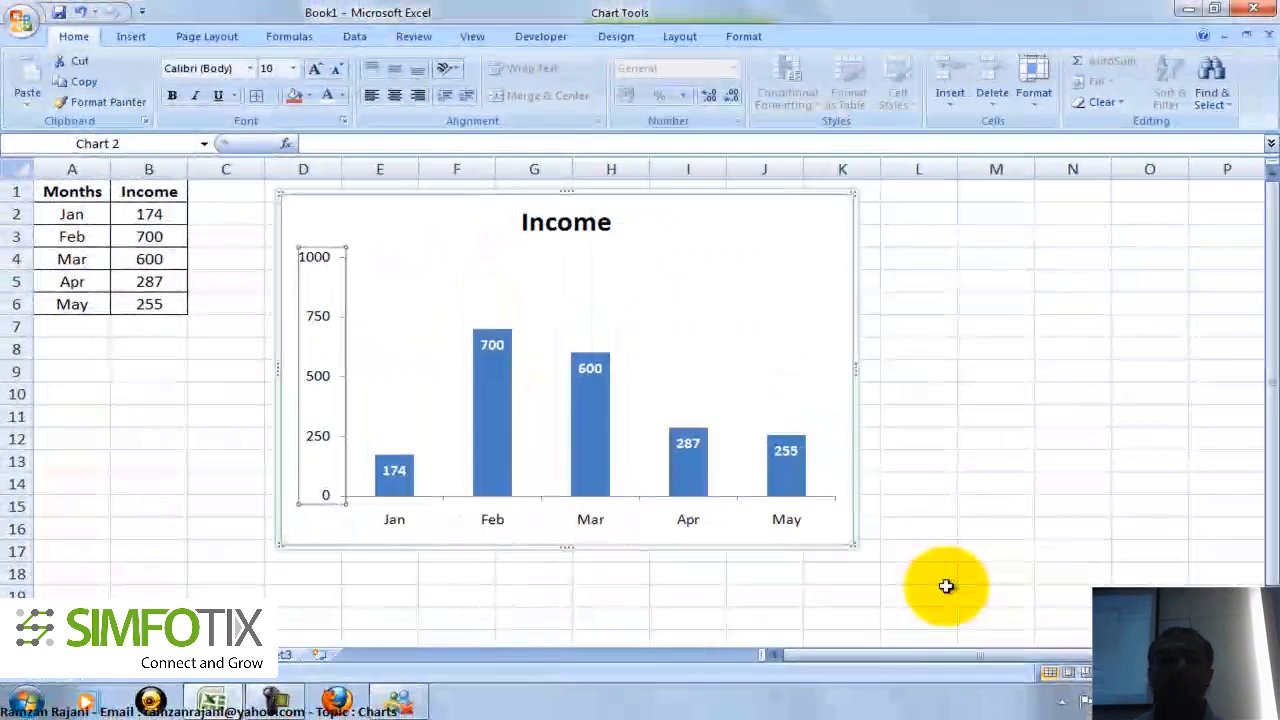
{"action": "left_click", "coordinate": [214, 477]}
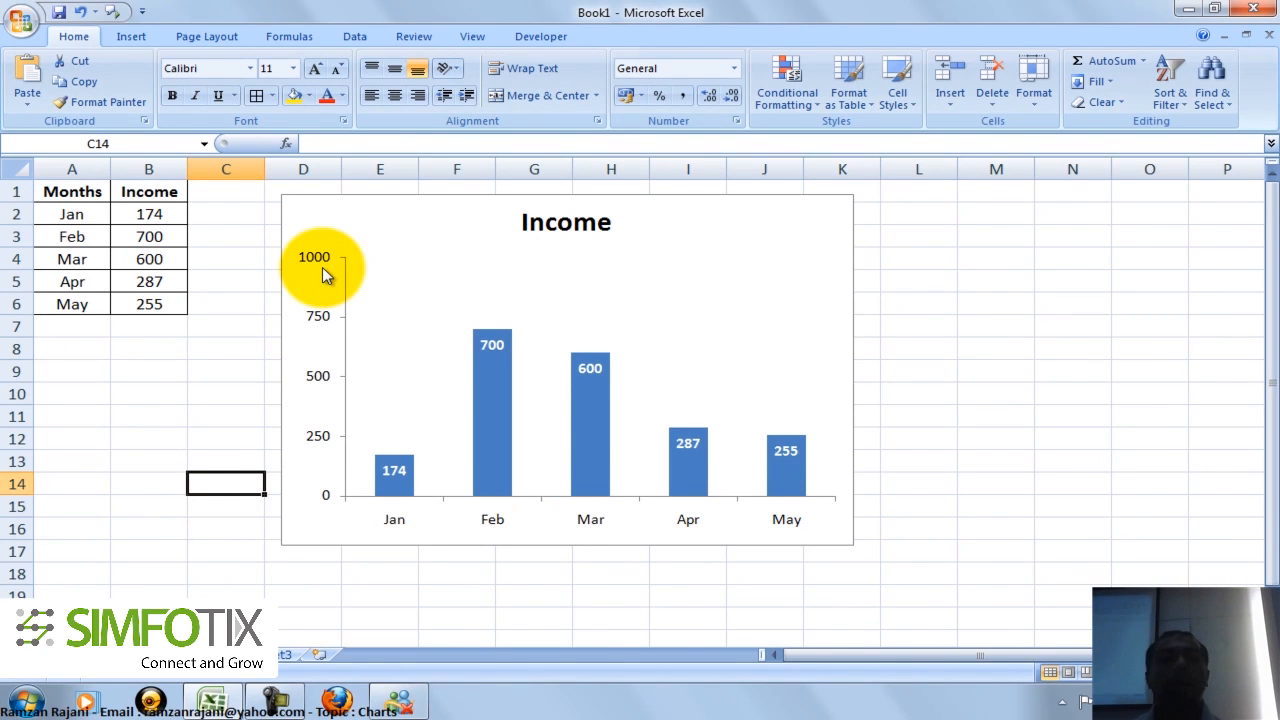
Step: Move the chart away from the table to free up column C, and enter the heading Target in C1
{"action": "left_click_drag", "start_coordinate": [372, 200], "coordinate": [420, 222]}
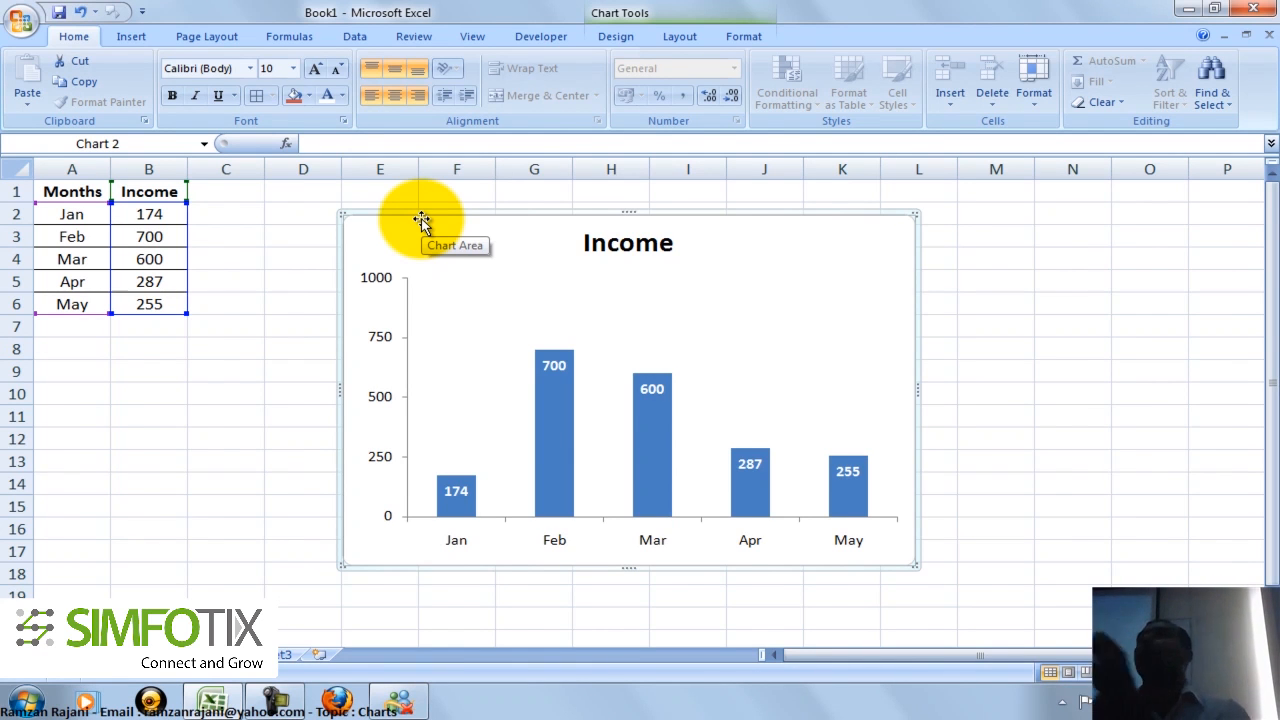
{"action": "left_click", "coordinate": [228, 194]}
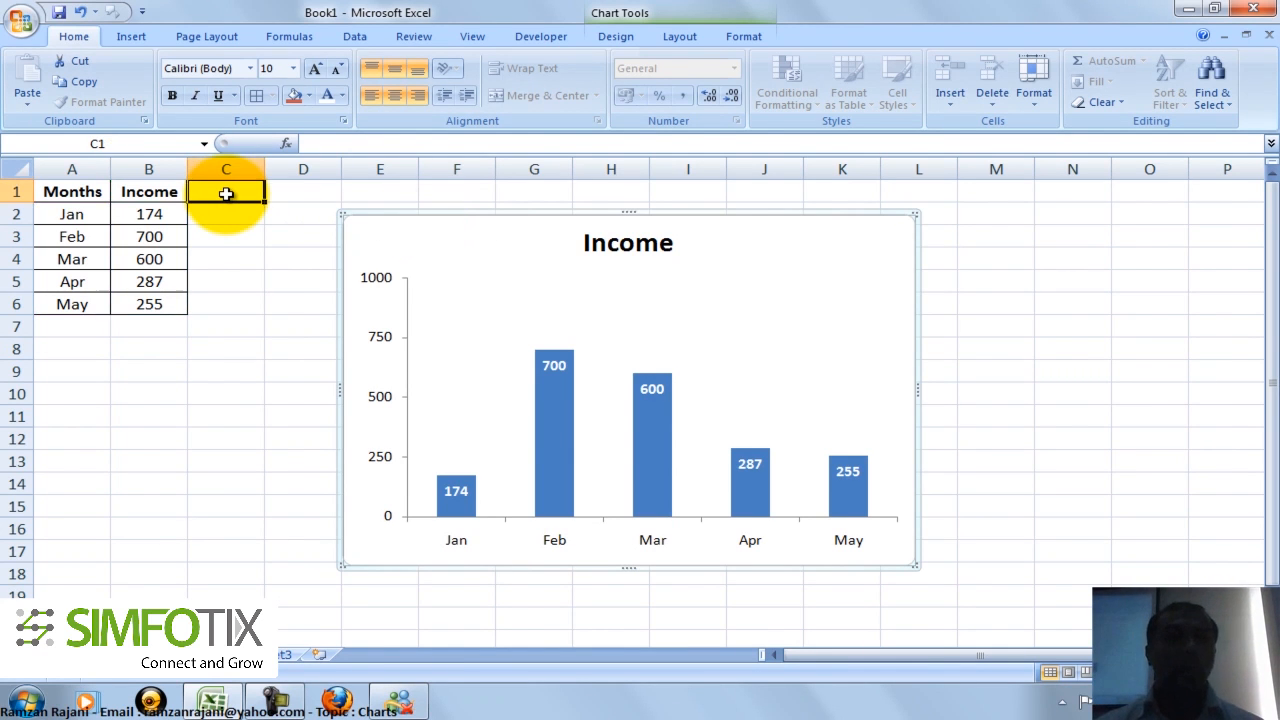
{"action": "type", "text": "Target"}
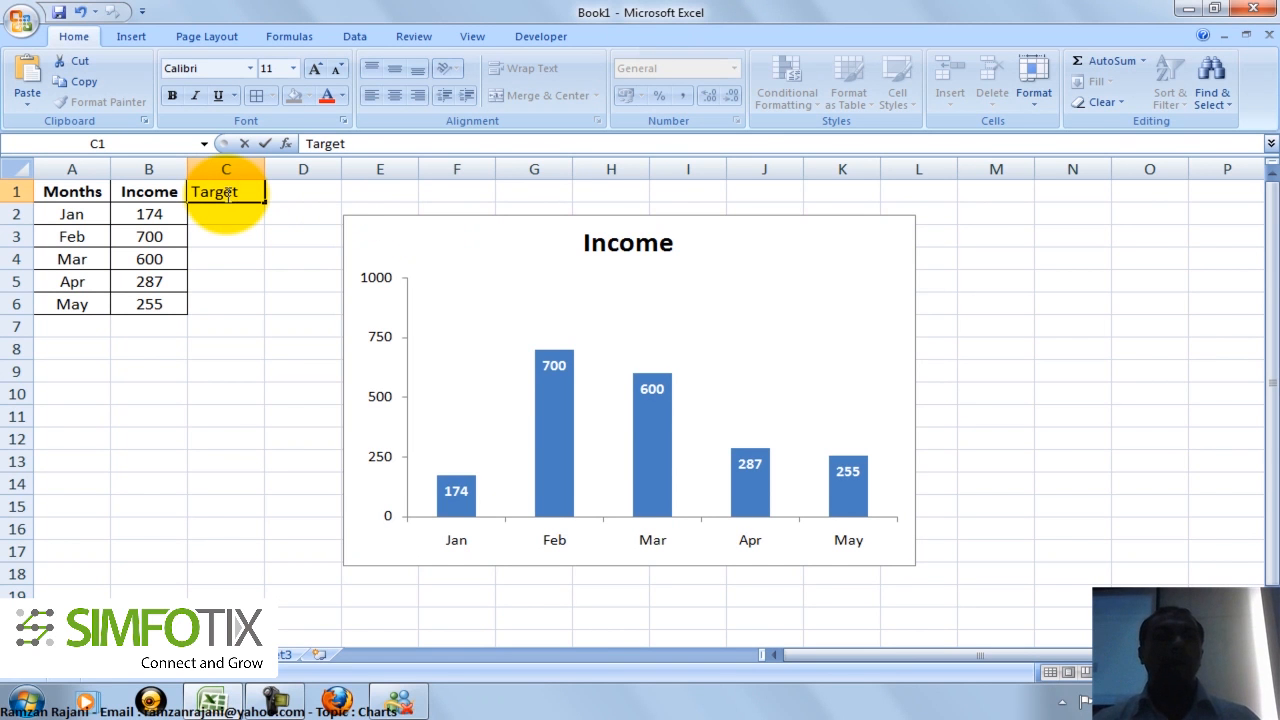
{"action": "key", "text": "Return"}
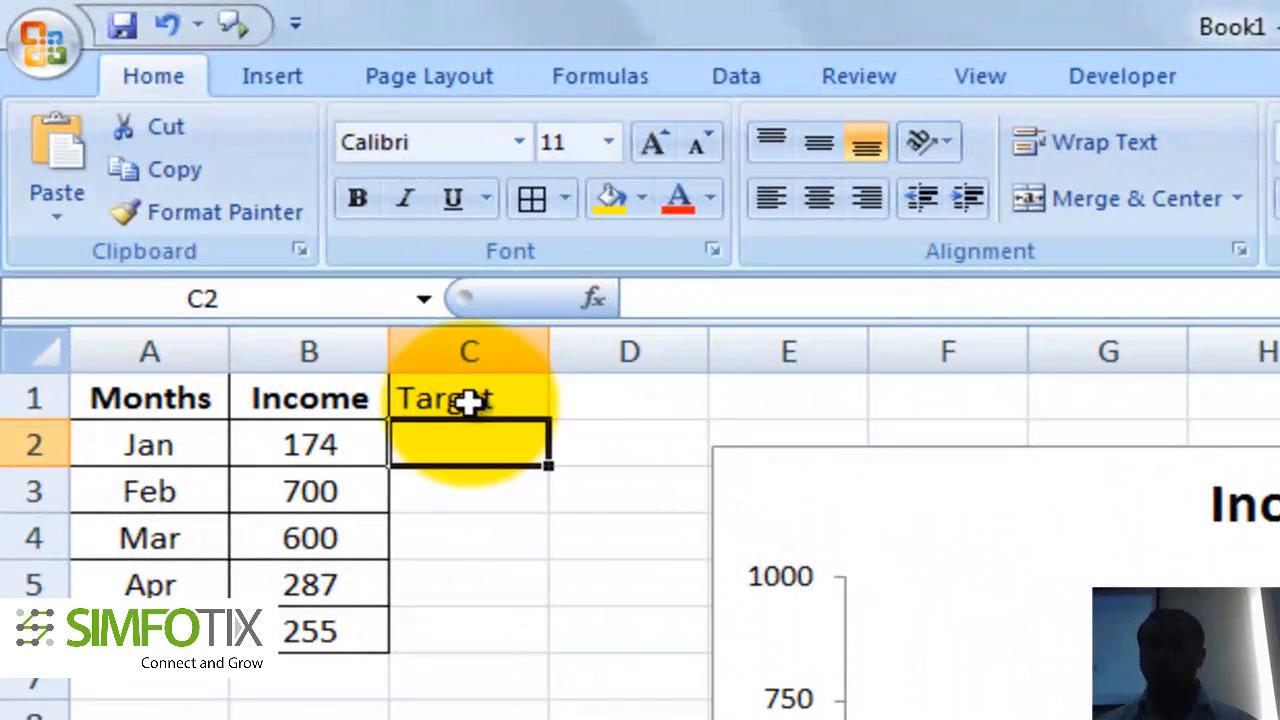
Step: Enter 300 as the January target in C2 and fill it down through May in C6
{"action": "type", "text": "300"}
{"action": "key", "text": "Return"}
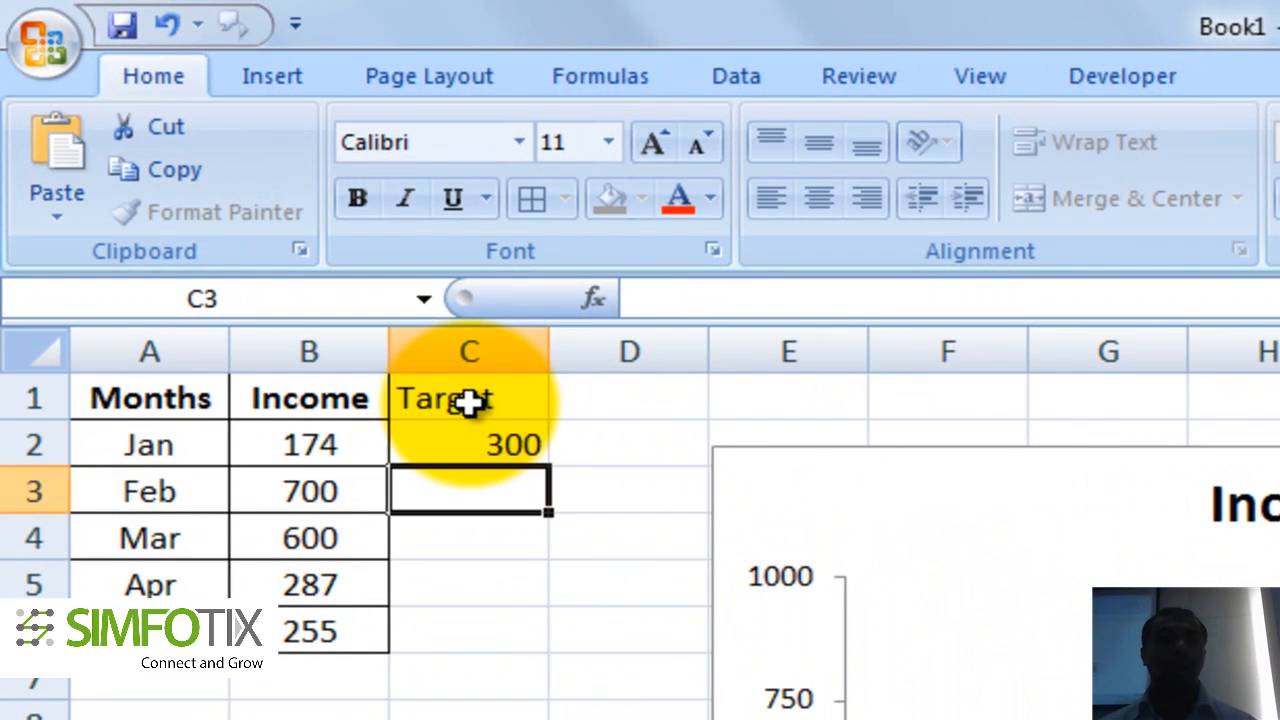
{"action": "key", "text": "Up"}
{"action": "key", "text": "shift+Down"}
{"action": "key", "text": "shift+Down"}
{"action": "key", "text": "shift+Down"}
{"action": "key", "text": "shift+Down"}
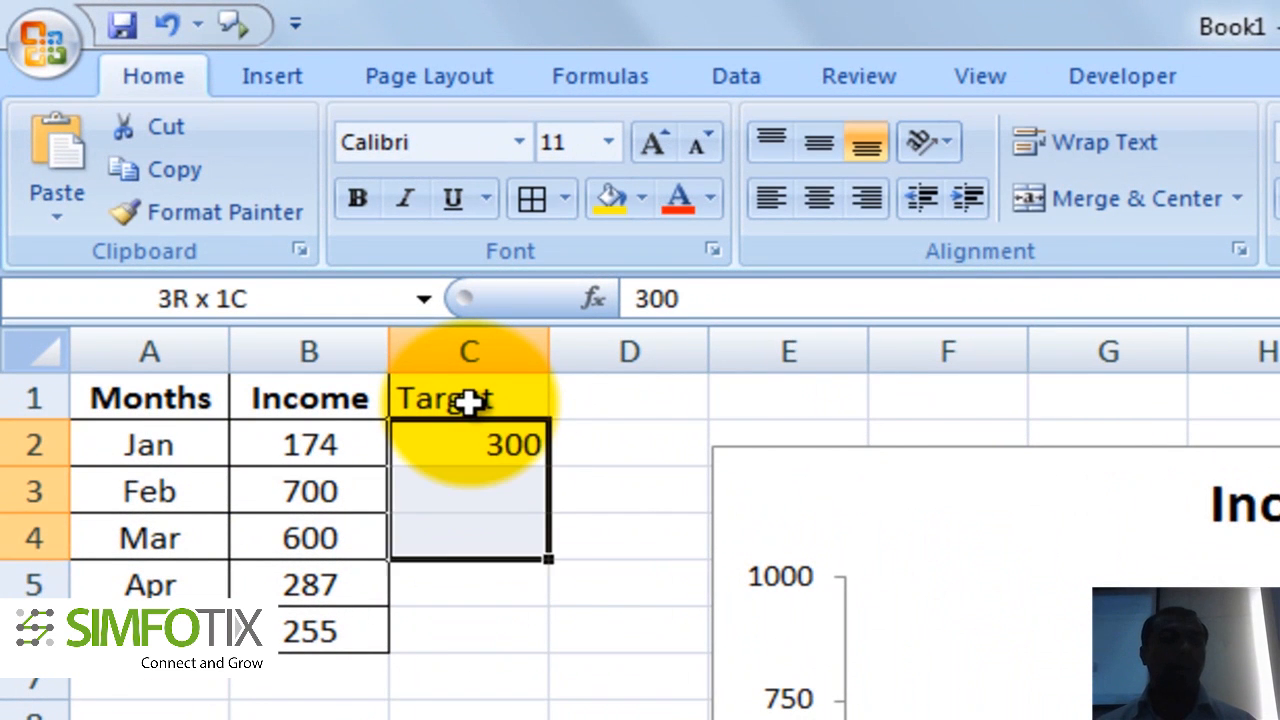
{"action": "key", "text": "ctrl+d"}
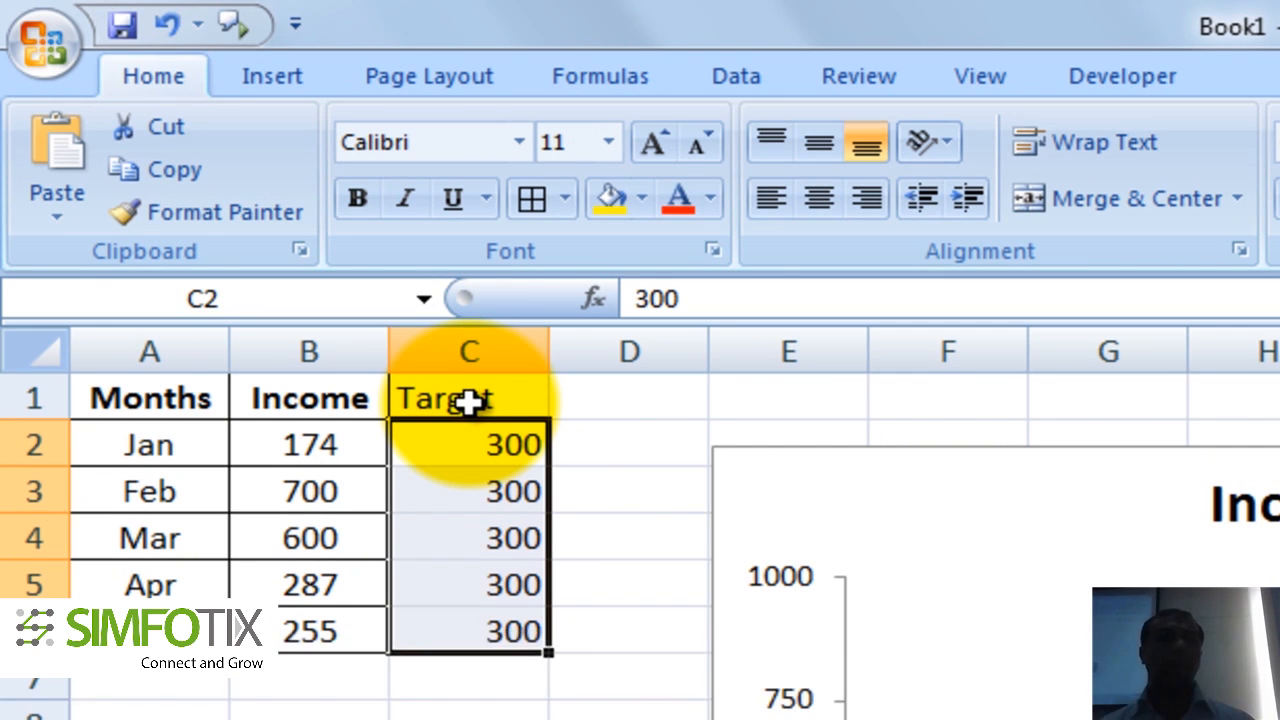
Step: Centre the Target column C1:C6 with all borders, and make its heading bold
{"action": "key", "text": "Up"}
{"action": "key", "text": "ctrl+shift+Down"}
{"action": "key", "text": "alt+h"}
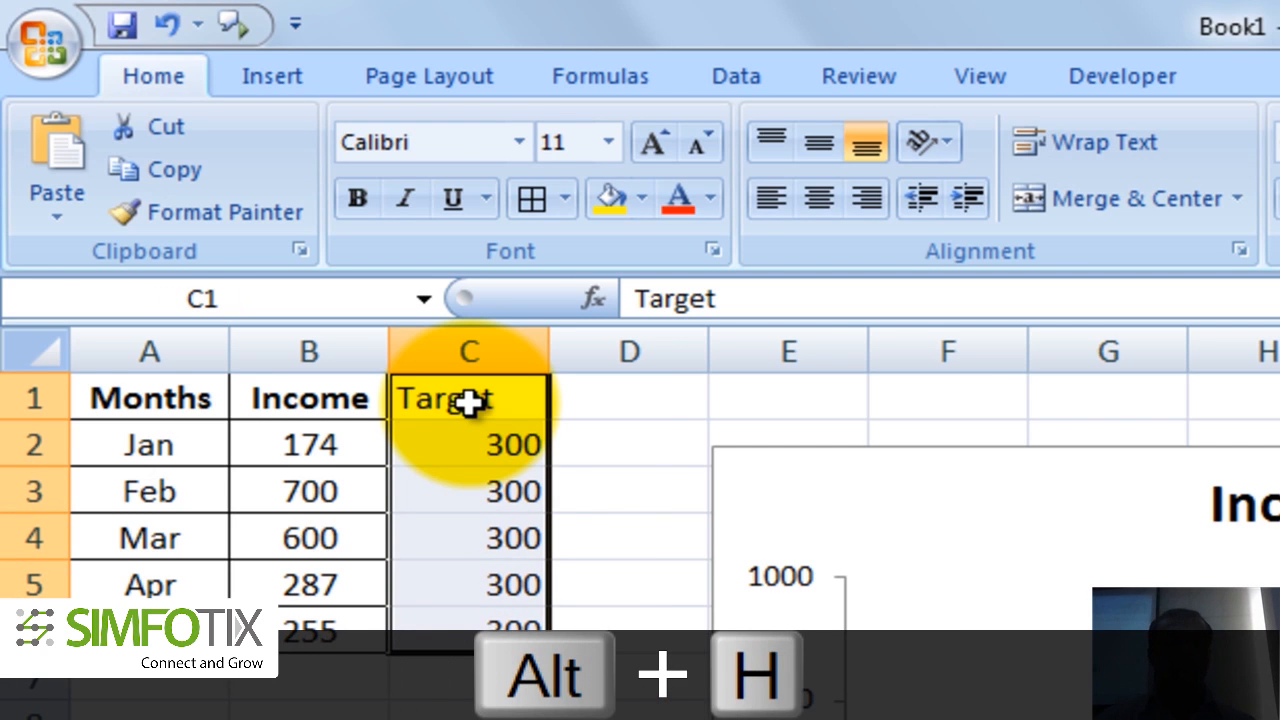
{"action": "key", "text": "a"}
{"action": "key", "text": "c"}
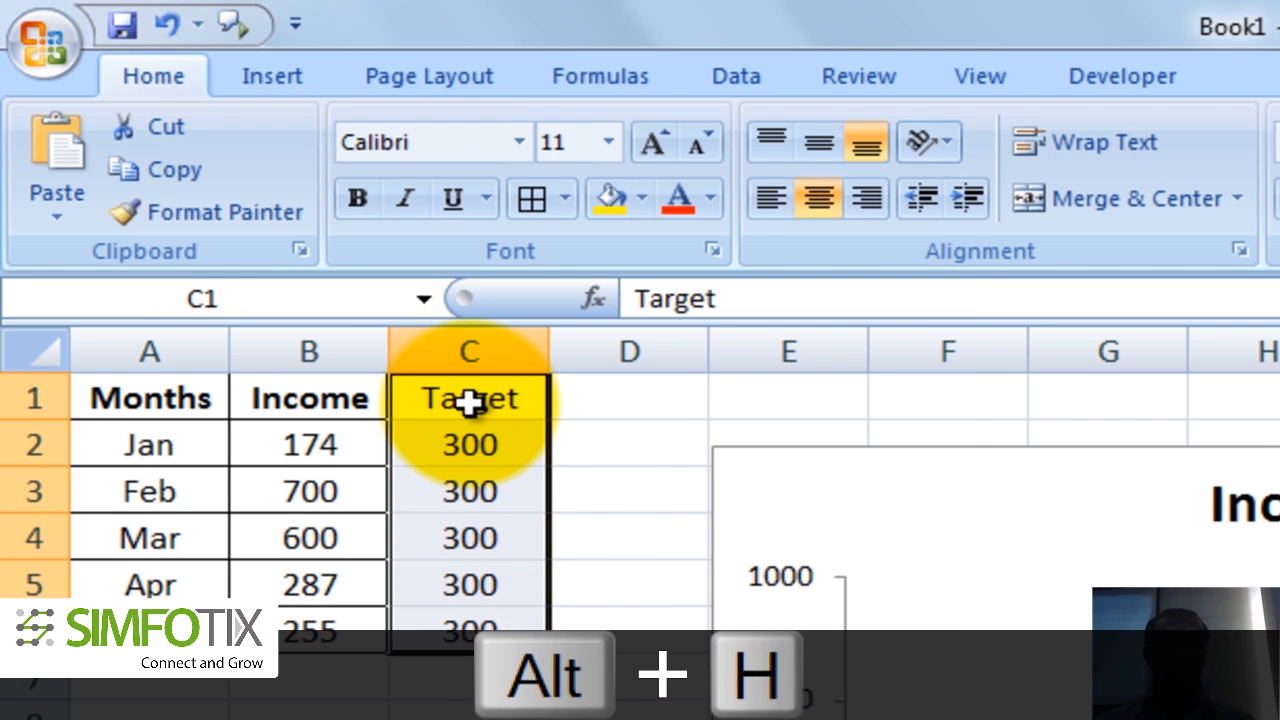
{"action": "key", "text": "b"}
{"action": "key", "text": "a"}
{"action": "left_click", "coordinate": [470, 400]}
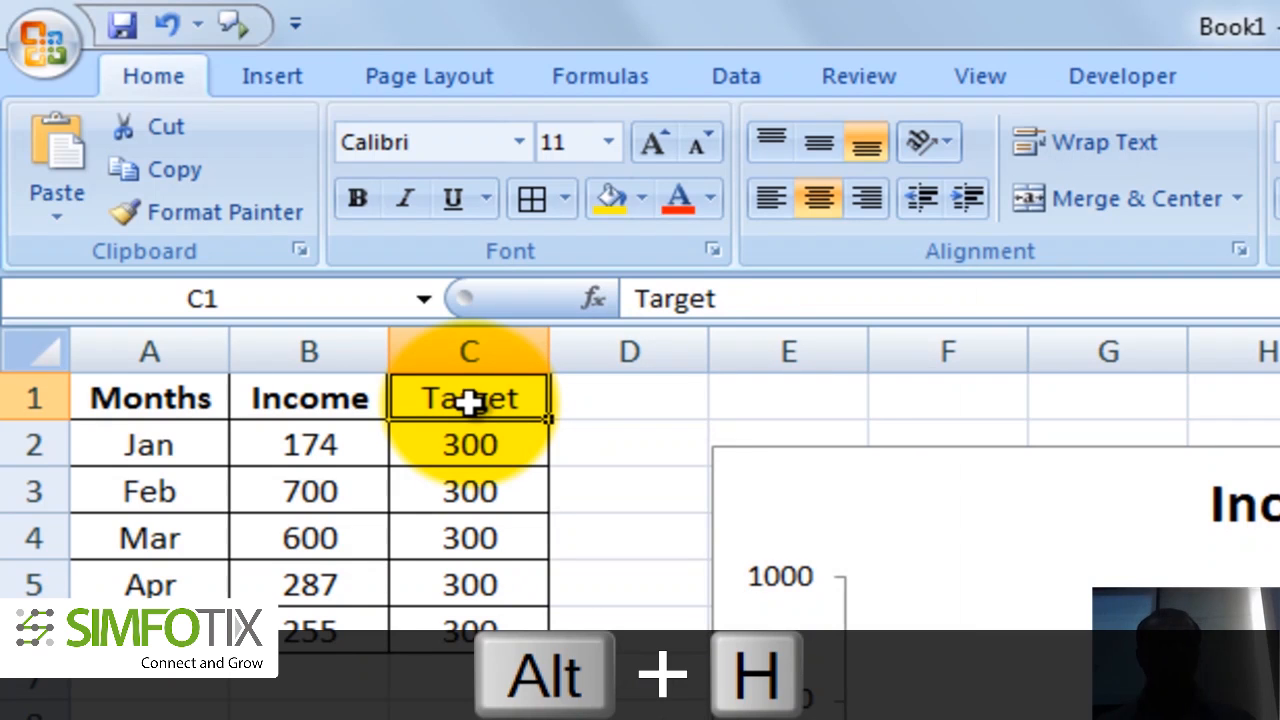
{"action": "key", "text": "ctrl+b"}
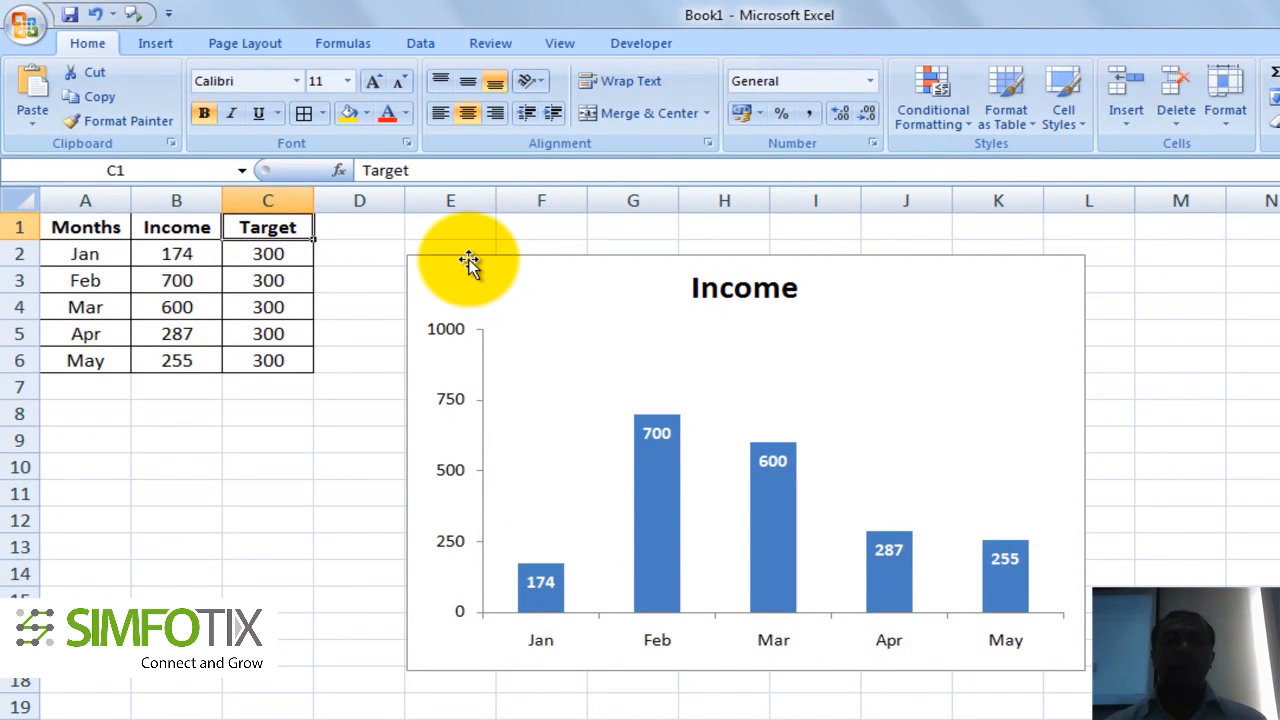
Step: Select the chart and its Income columns to check which table ranges they use as source data
{"action": "left_click", "coordinate": [469, 261]}
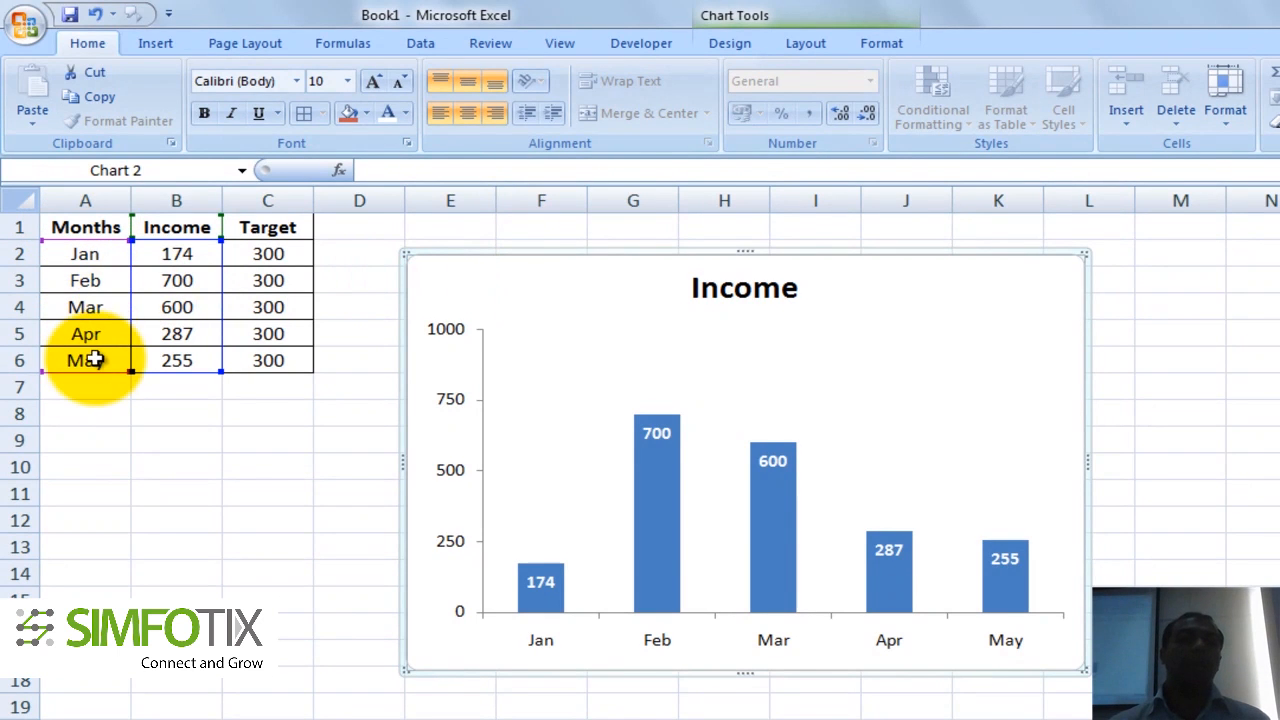
{"action": "left_click", "coordinate": [268, 232]}
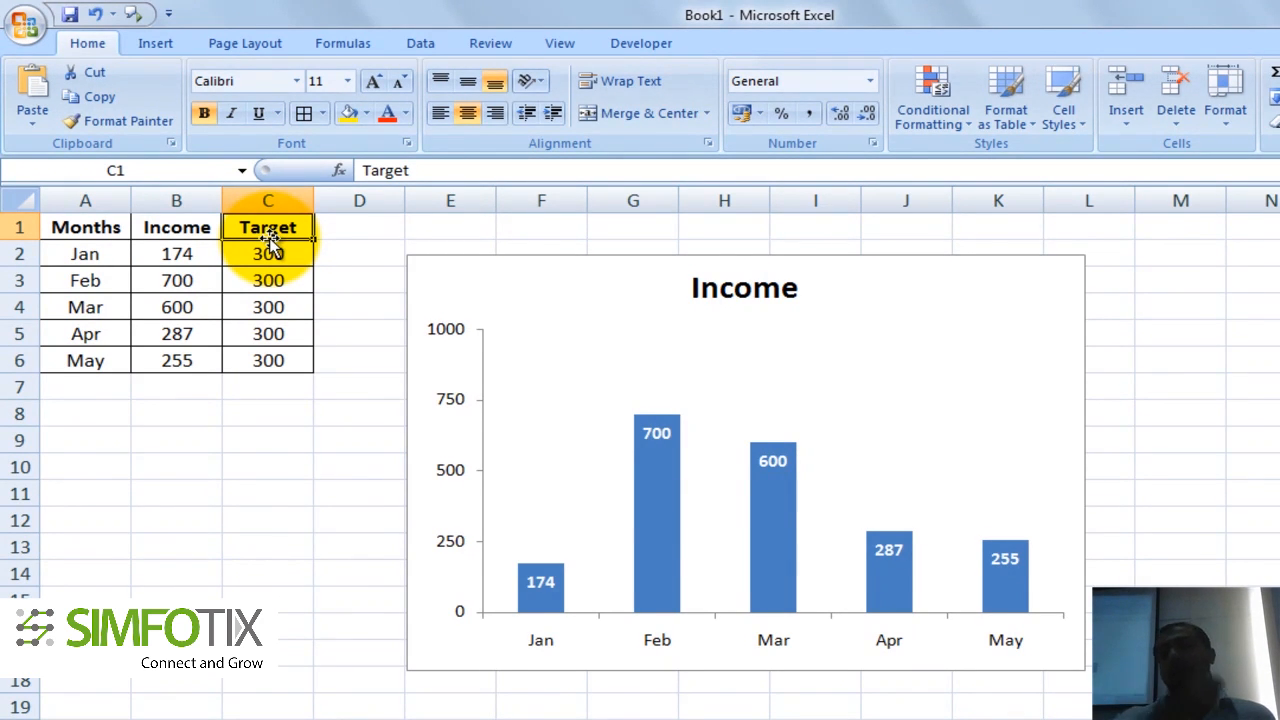
{"action": "left_click", "coordinate": [468, 262]}
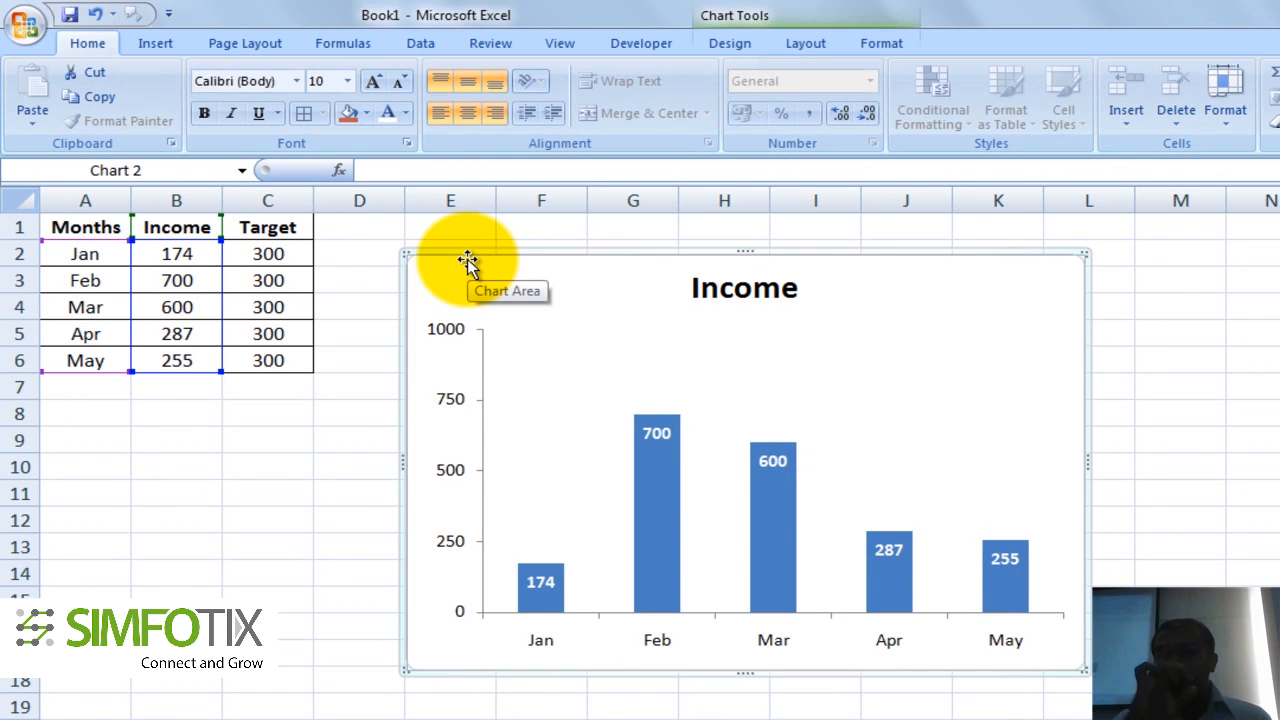
{"action": "left_click", "coordinate": [660, 480]}
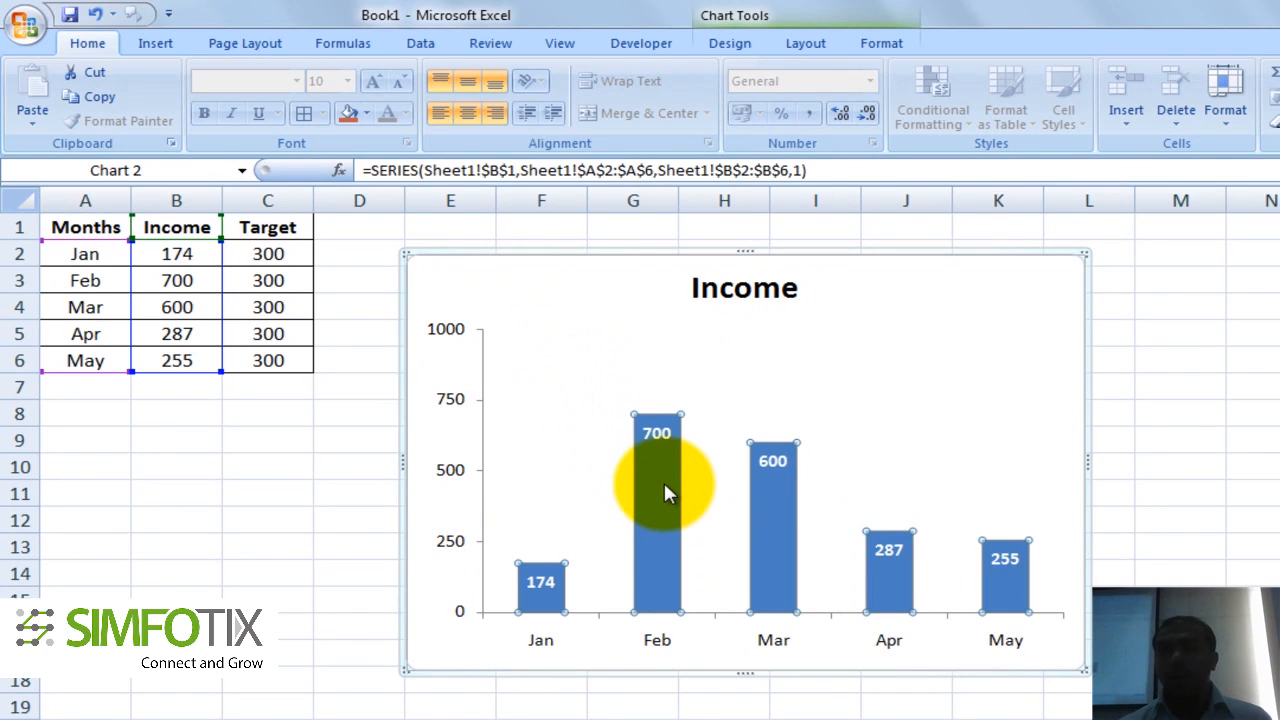
Step: Extend the chart's source range to take in the Target column, so it covers B1:C6
{"action": "left_click", "coordinate": [587, 257]}
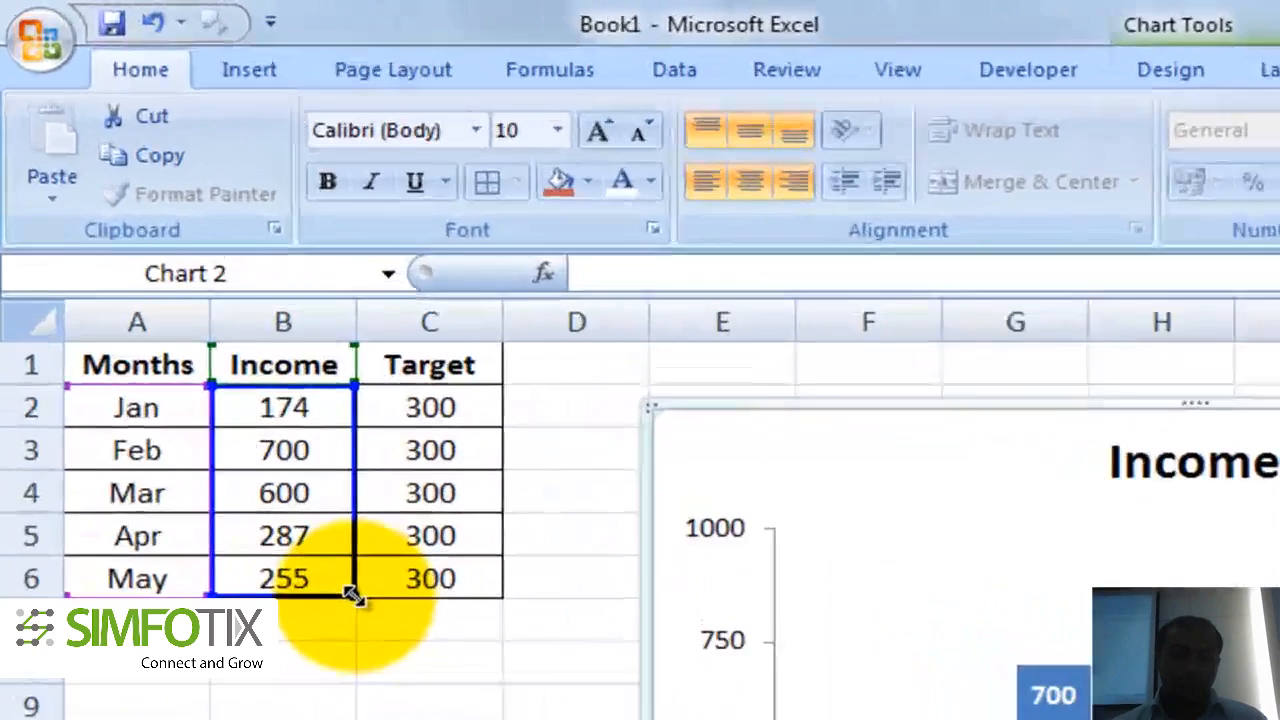
{"action": "left_click_drag", "start_coordinate": [220, 371], "coordinate": [291, 371]}
{"action": "left_click_drag", "start_coordinate": [507, 645], "coordinate": [507, 650]}
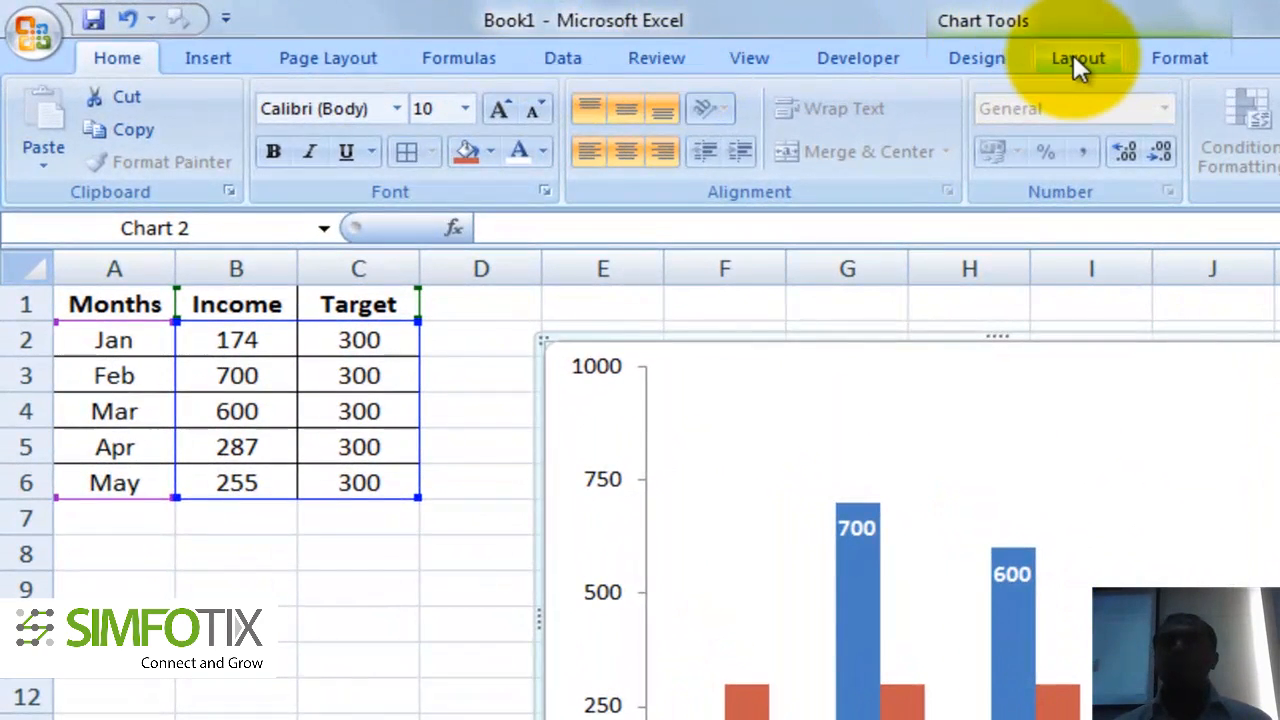
Step: Show the chart's legend at the right of the columns
{"action": "left_click", "coordinate": [1073, 54]}
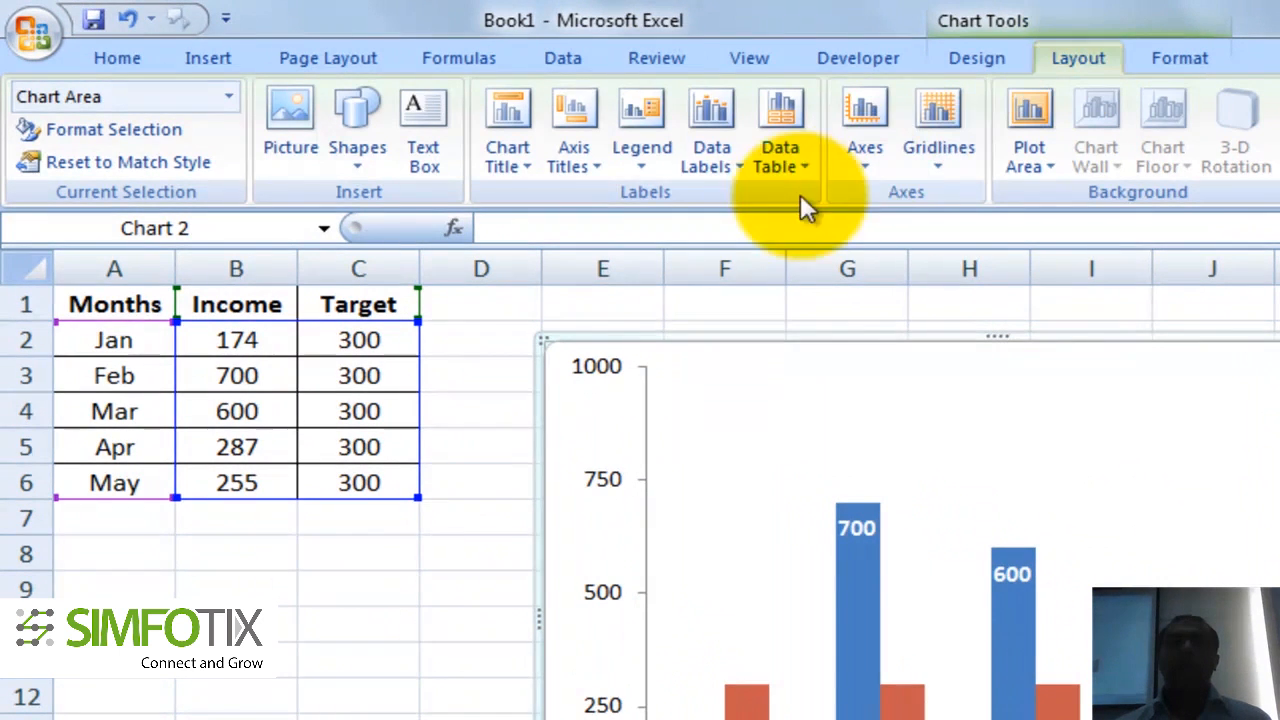
{"action": "left_click", "coordinate": [648, 158]}
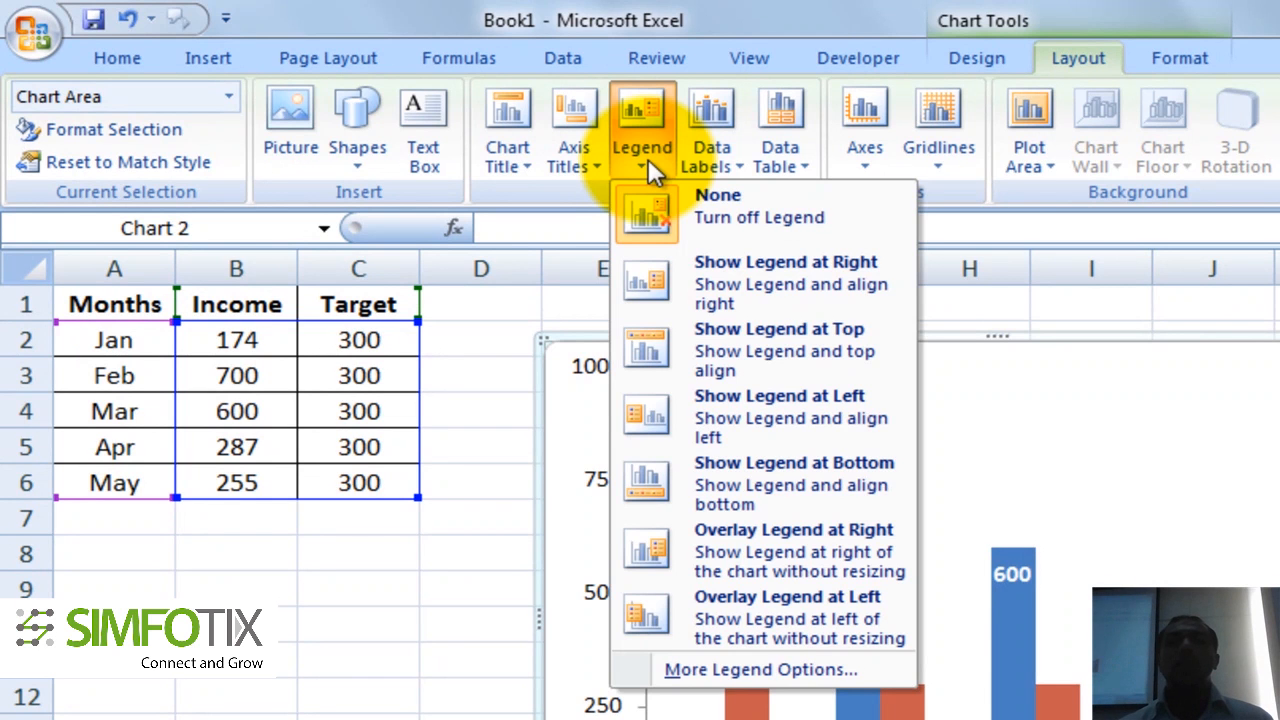
{"action": "left_click", "coordinate": [691, 269]}
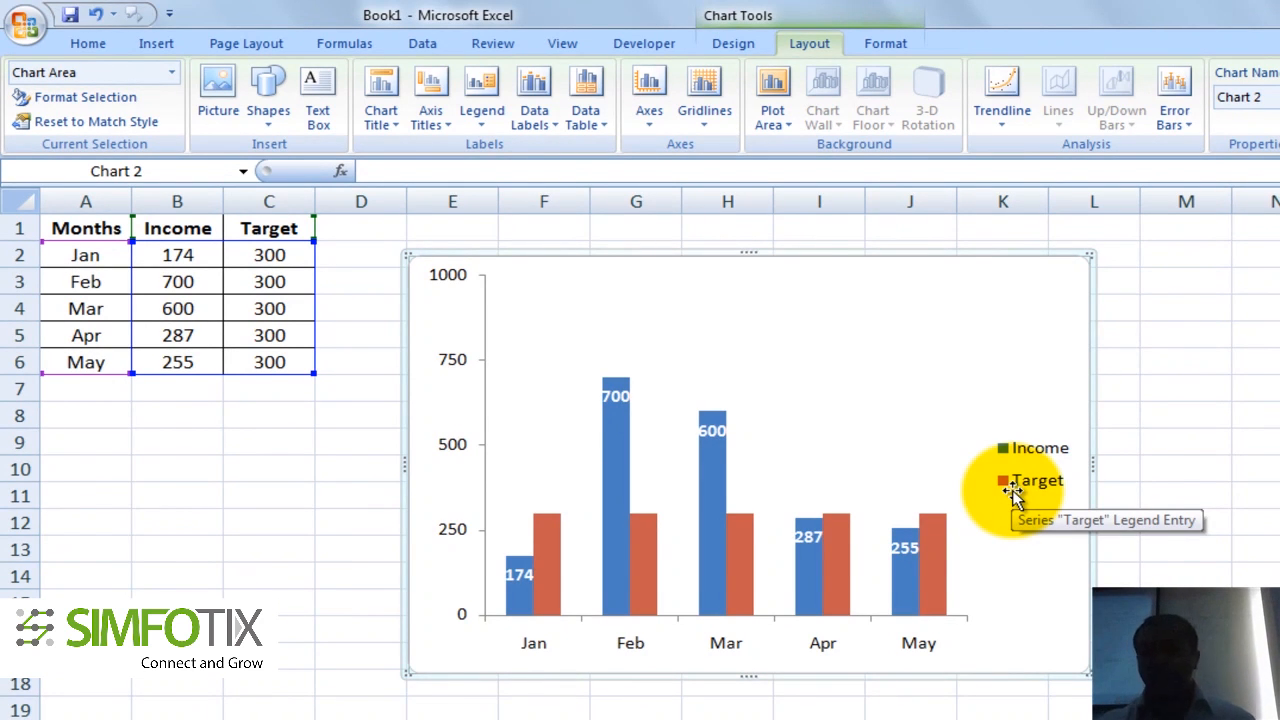
Step: Change the chart type of the Target series alone to a basic line
{"action": "left_click", "coordinate": [750, 540]}
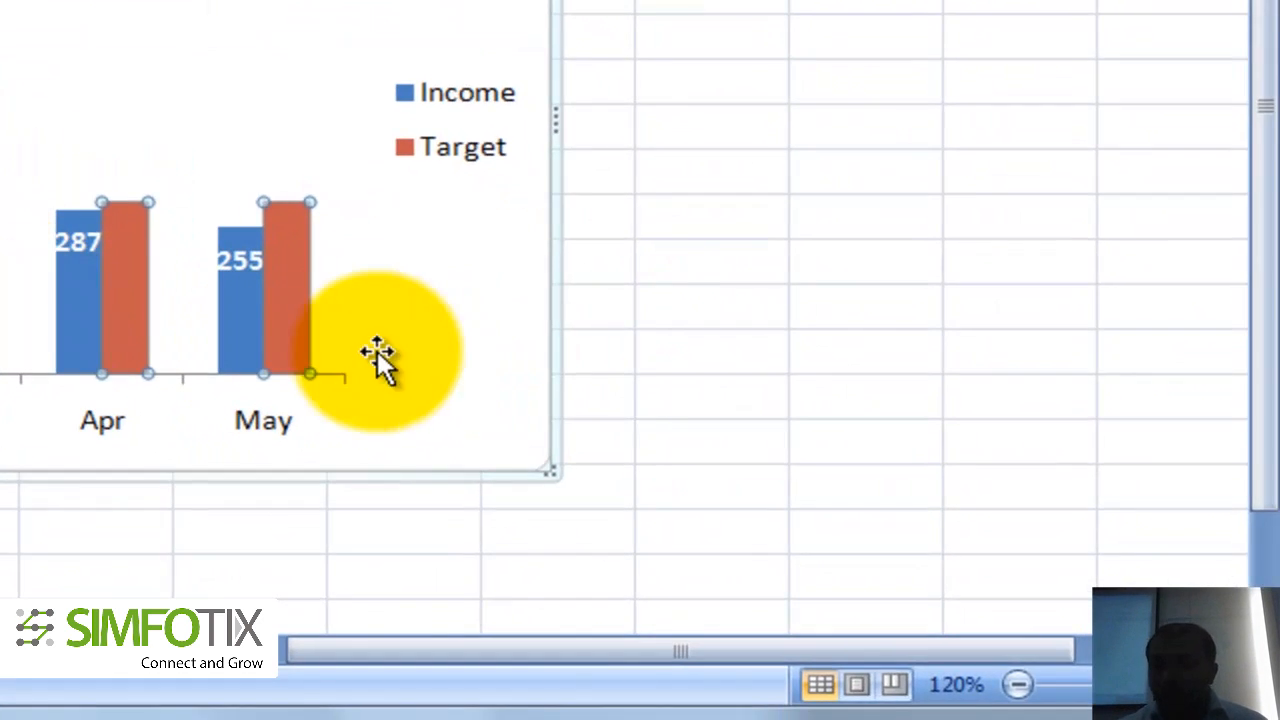
{"action": "left_click", "coordinate": [614, 276]}
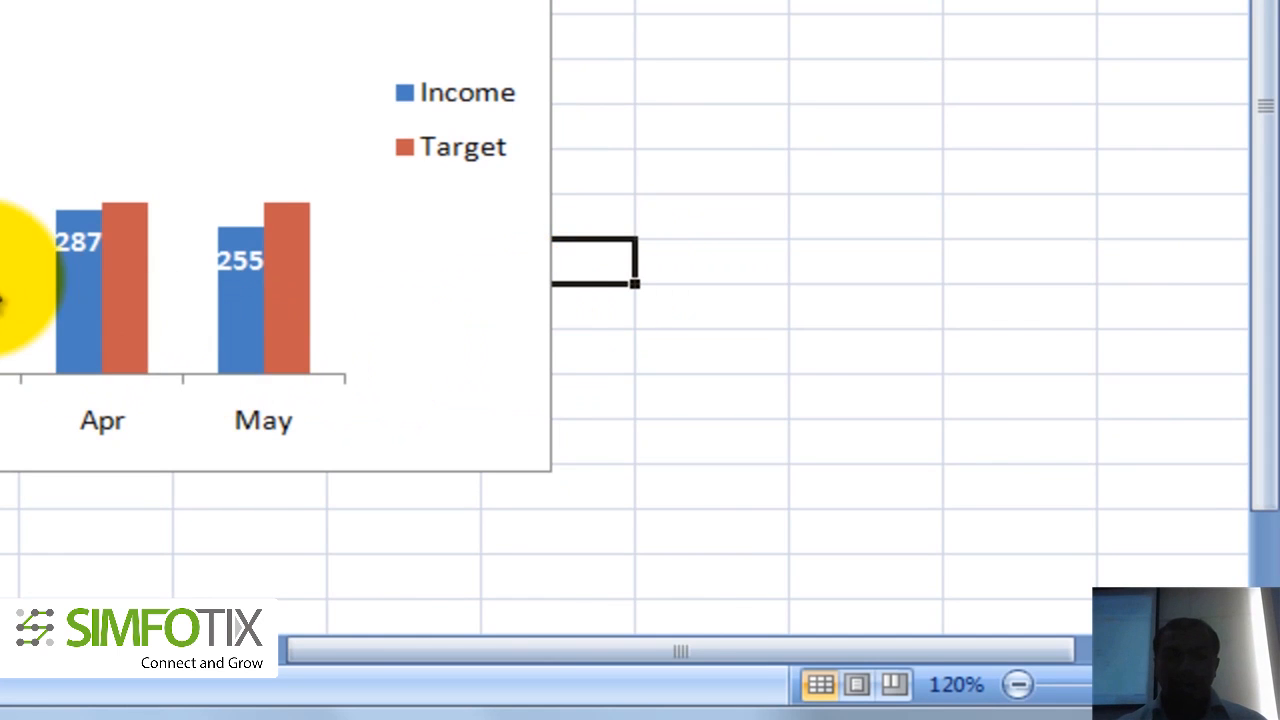
{"action": "left_click", "coordinate": [10, 290]}
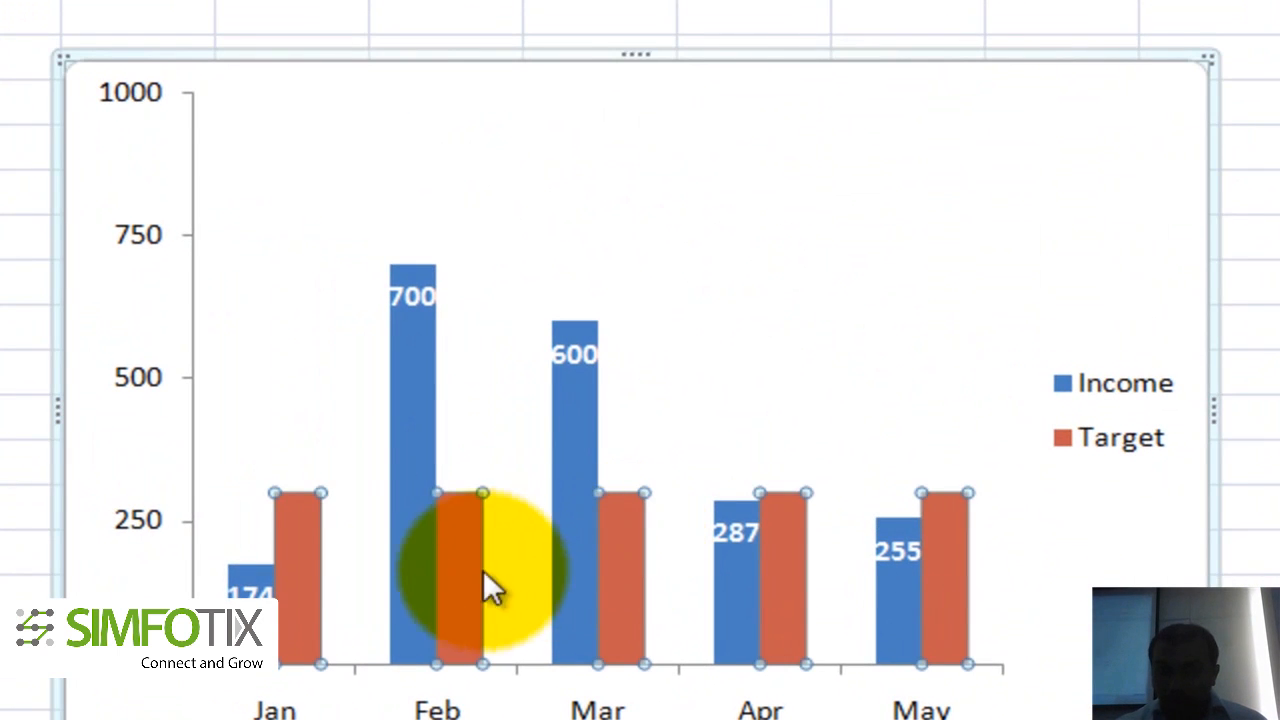
{"action": "right_click", "coordinate": [626, 552]}
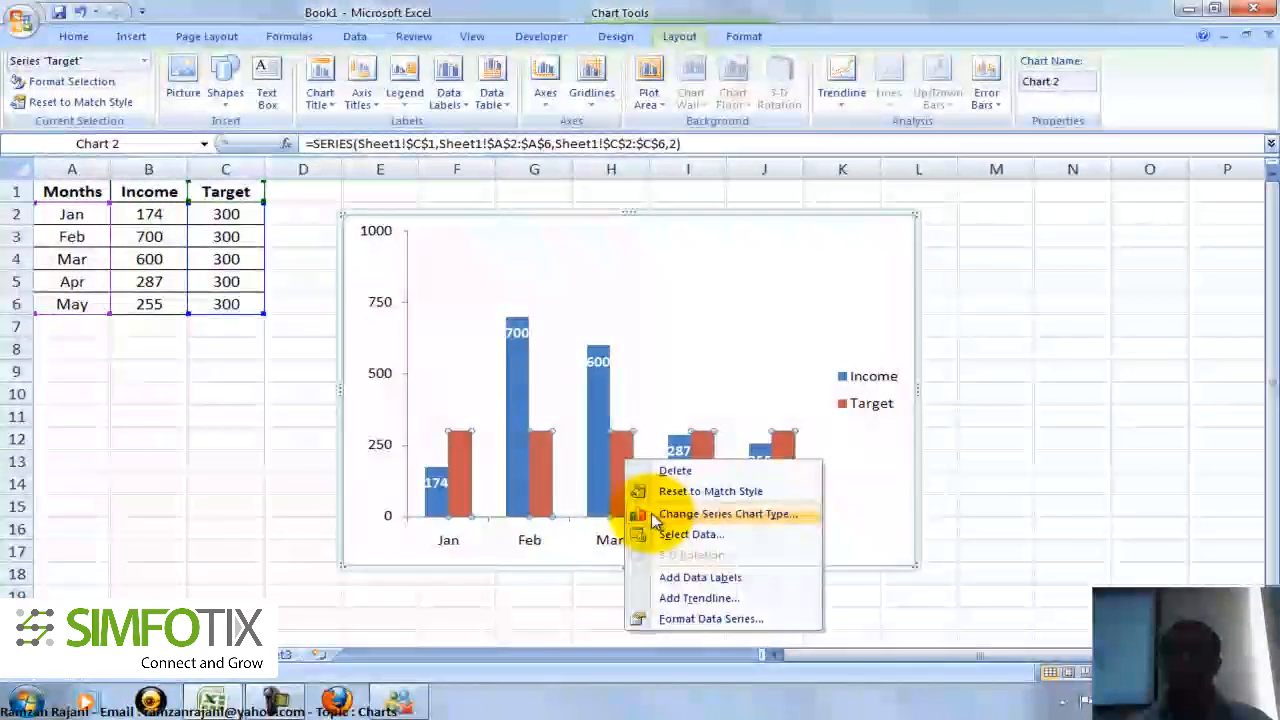
{"action": "left_click", "coordinate": [651, 513]}
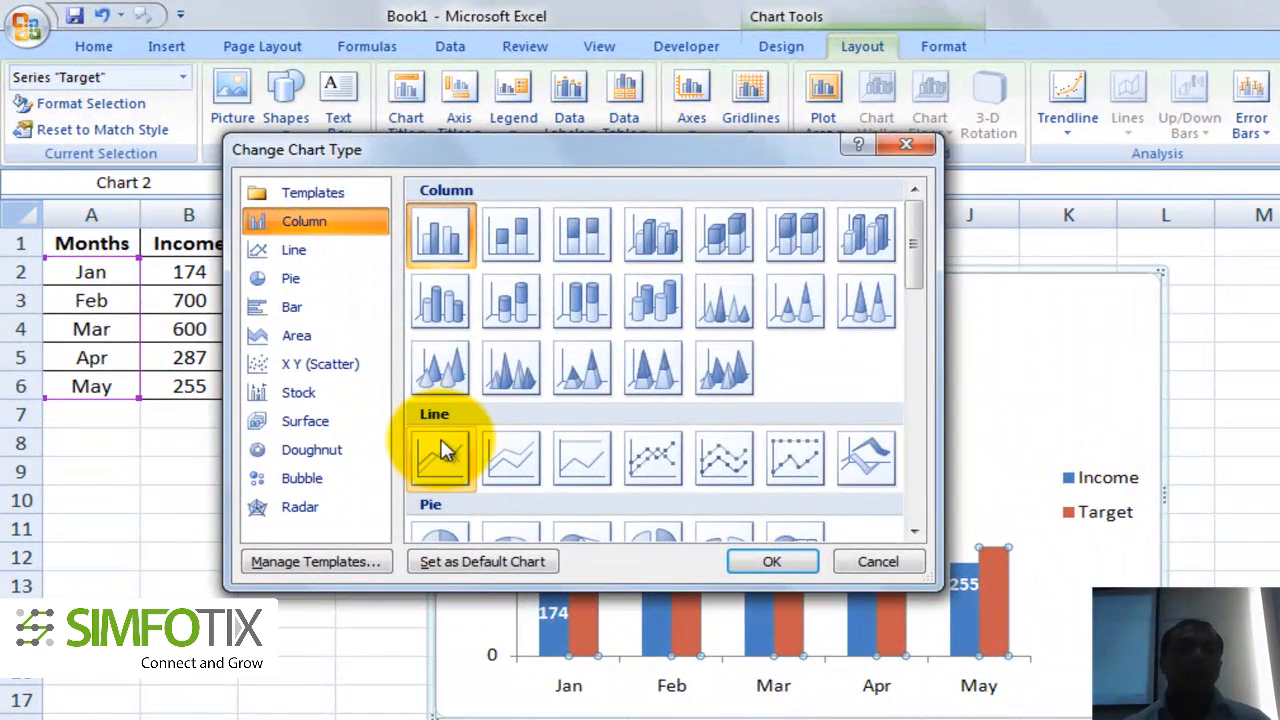
{"action": "left_click", "coordinate": [443, 452]}
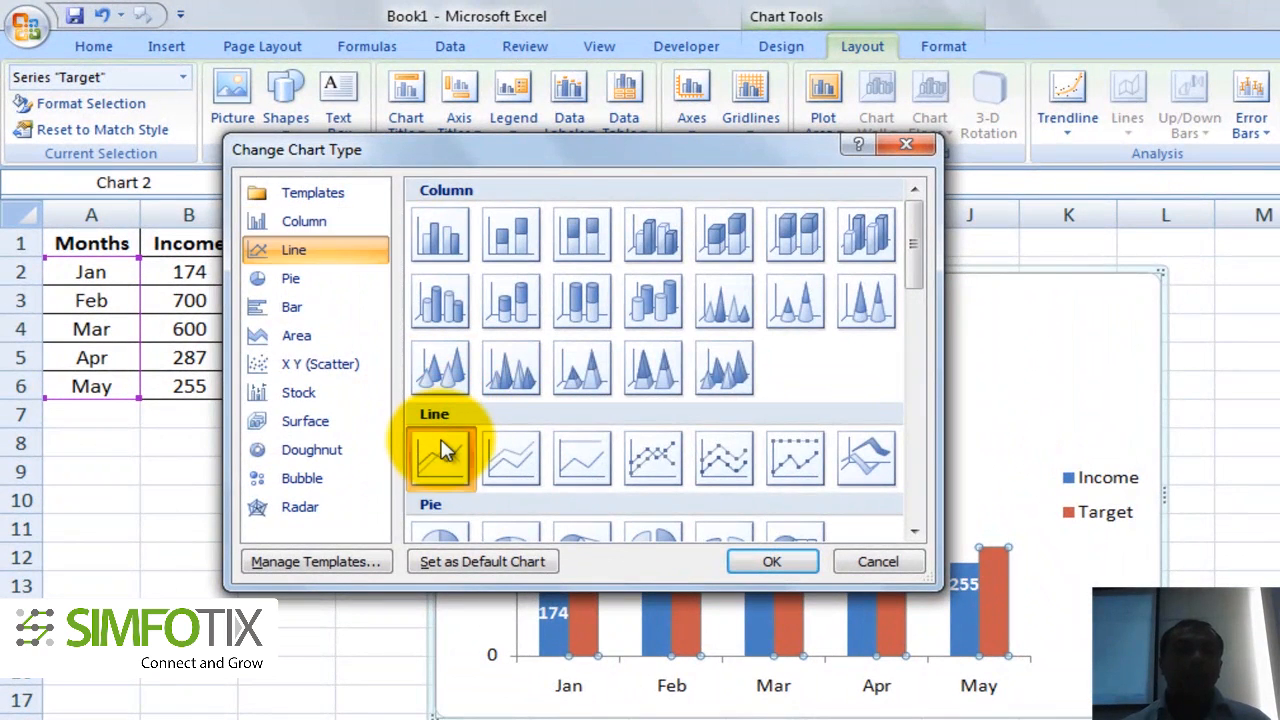
{"action": "left_click", "coordinate": [778, 558]}
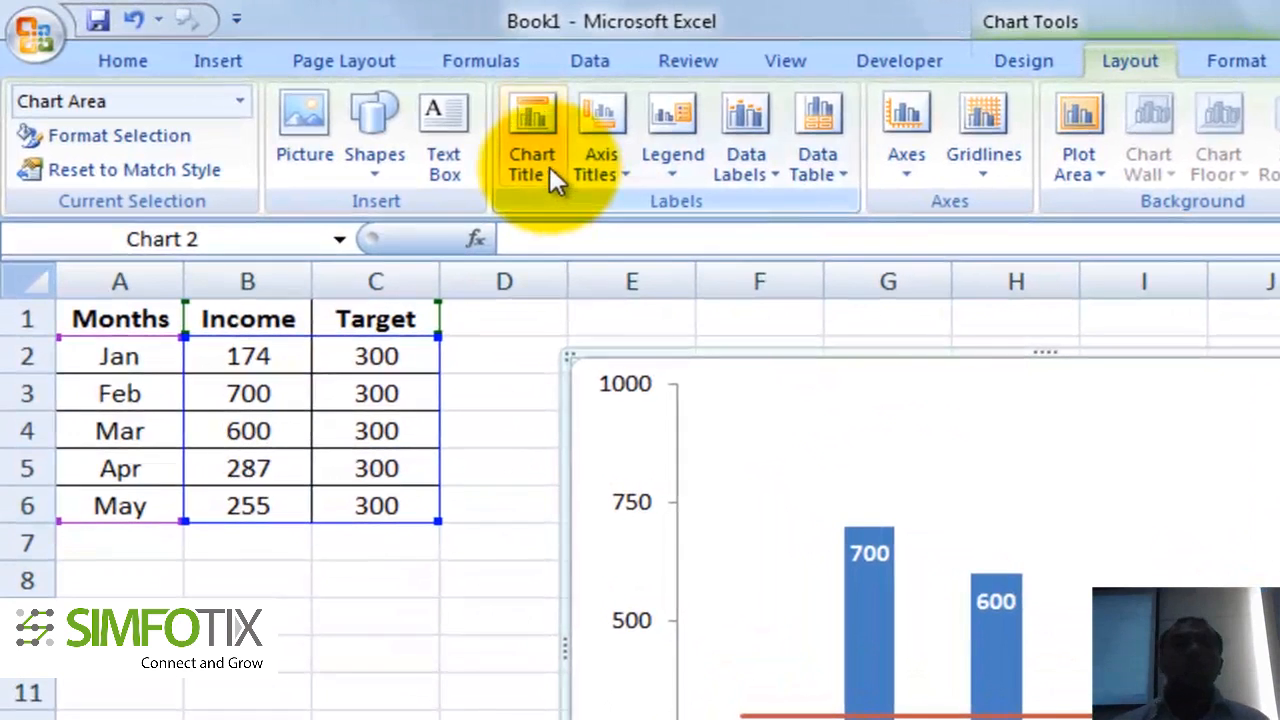
Step: Add a chart title placed above the chart
{"action": "left_click", "coordinate": [550, 167]}
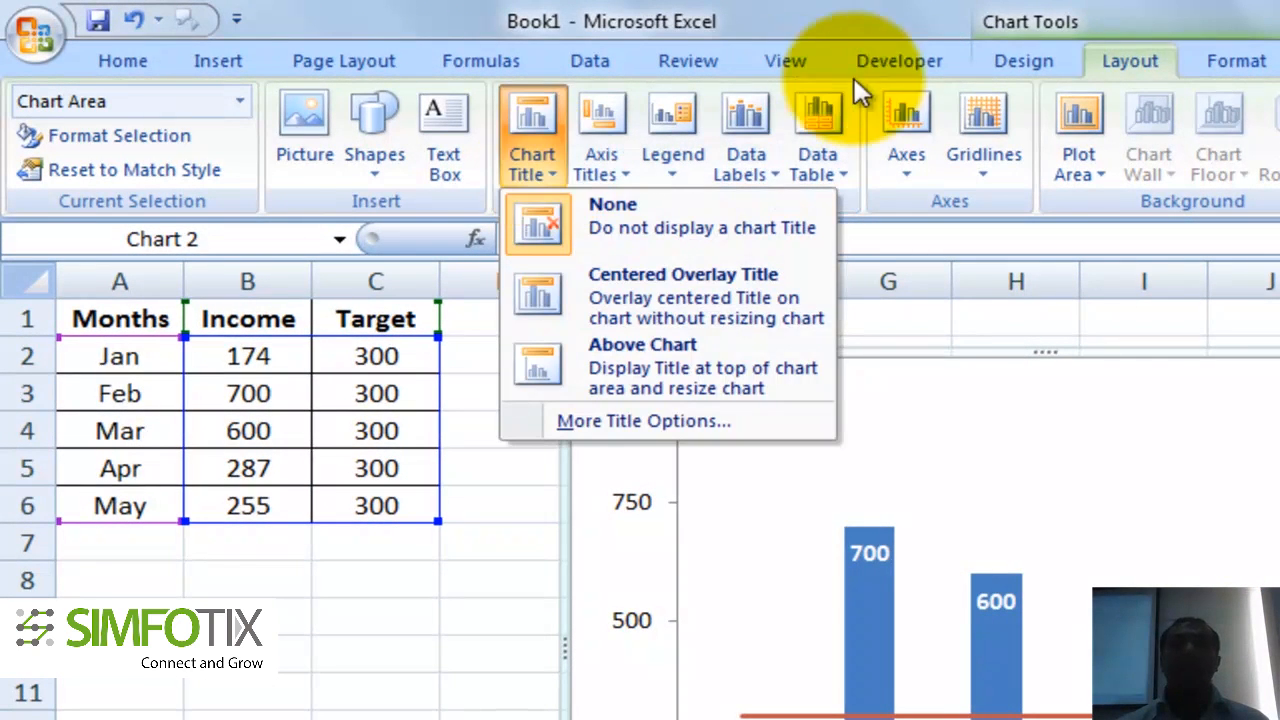
{"action": "left_click", "coordinate": [1118, 88]}
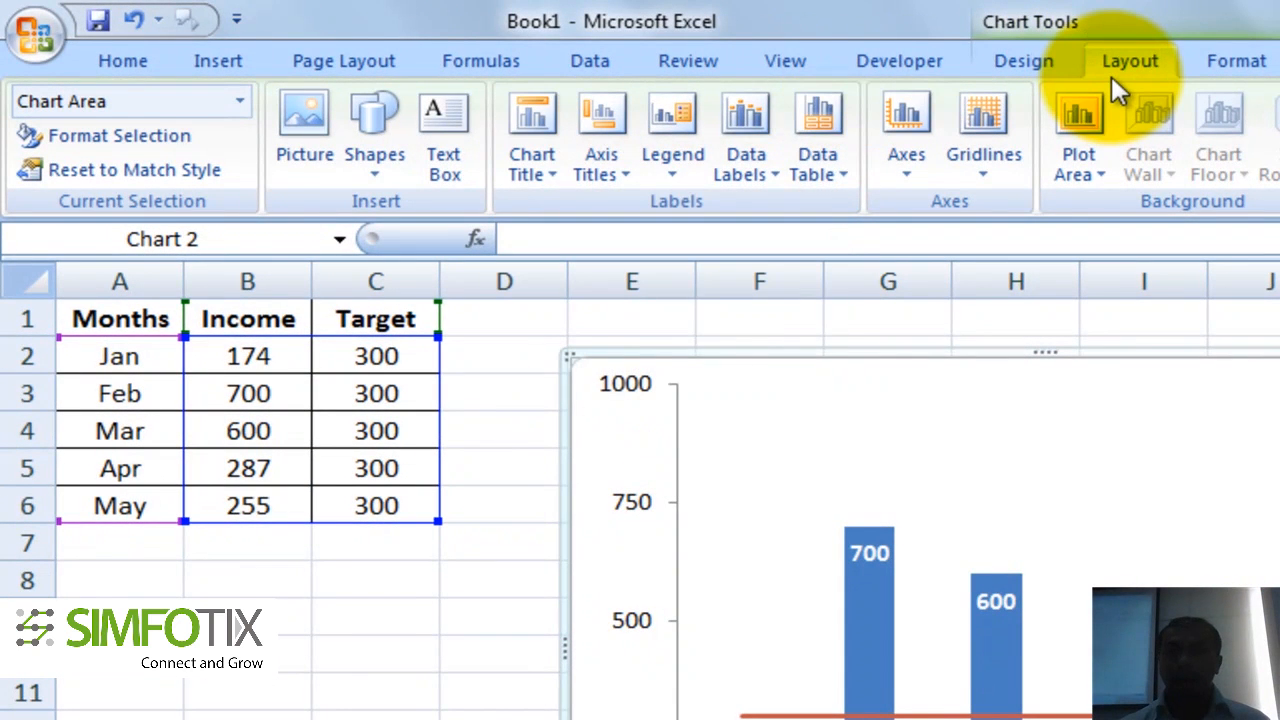
{"action": "left_click", "coordinate": [528, 171]}
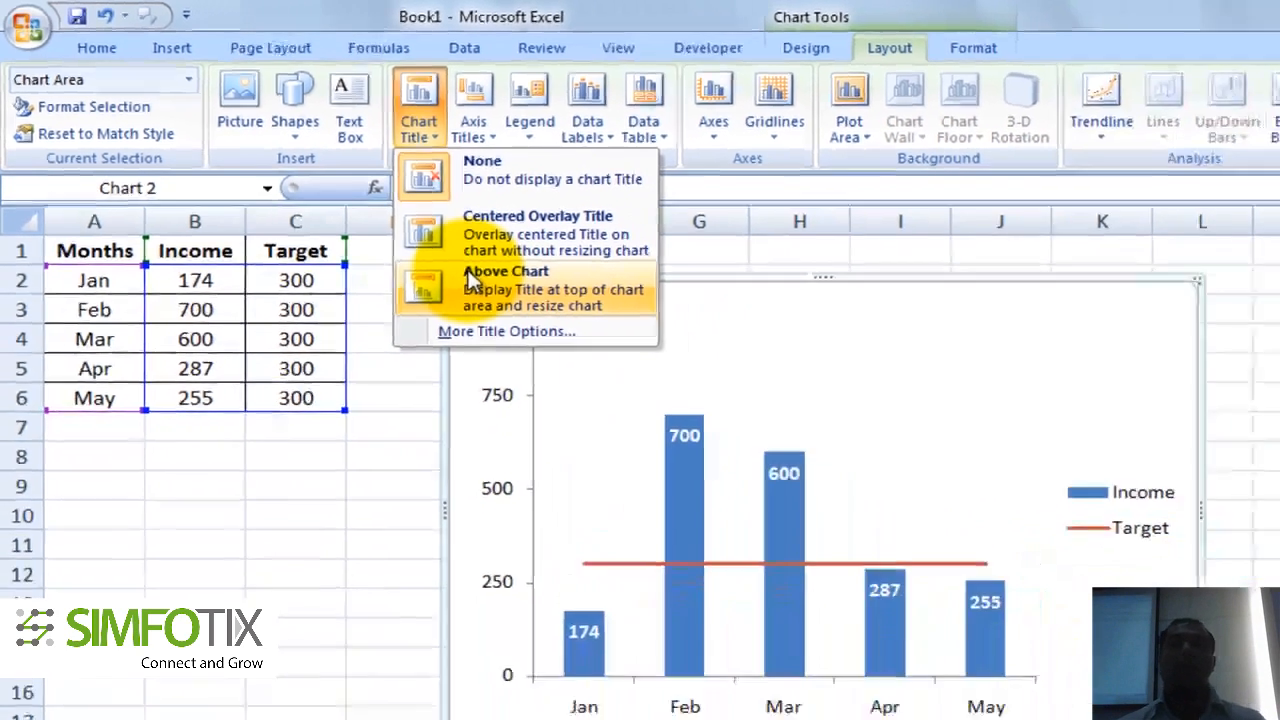
{"action": "left_click", "coordinate": [472, 280]}
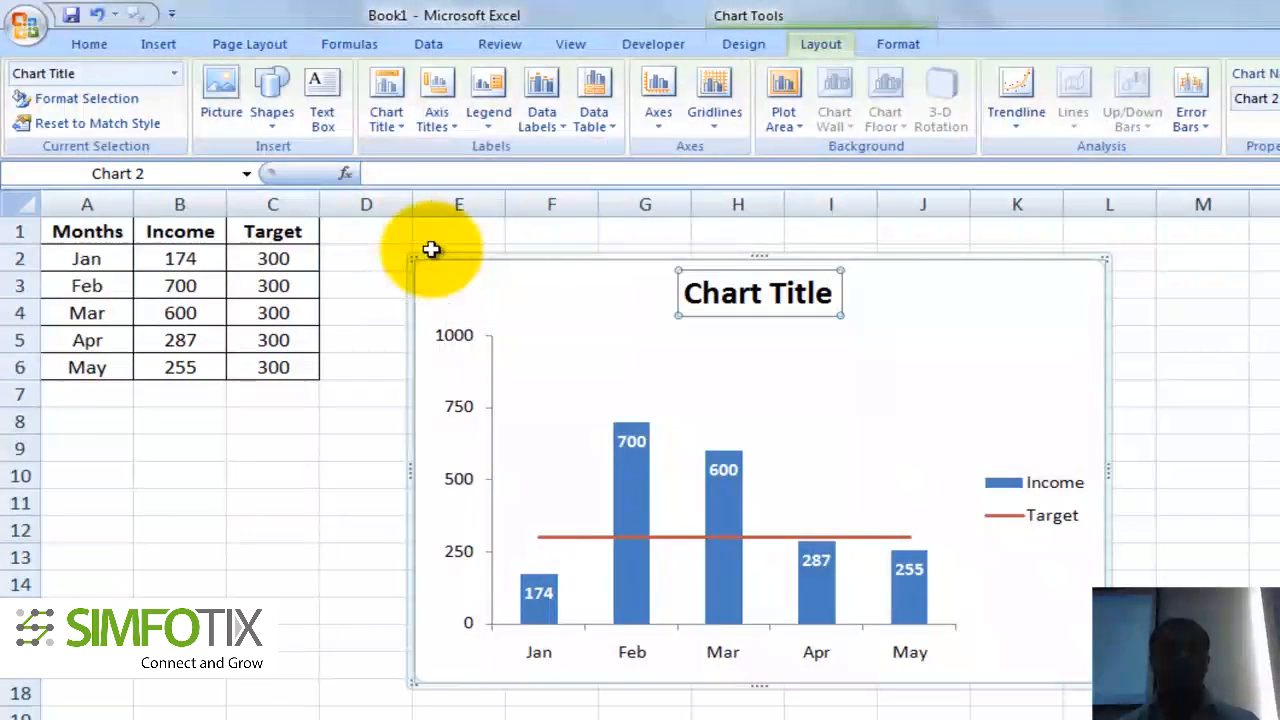
Step: Replace the placeholder chart title text with Sales for 2012
{"action": "left_click", "coordinate": [736, 295]}
{"action": "key", "text": "ctrl+Left"}
{"action": "key", "text": "ctrl+shift+Right"}
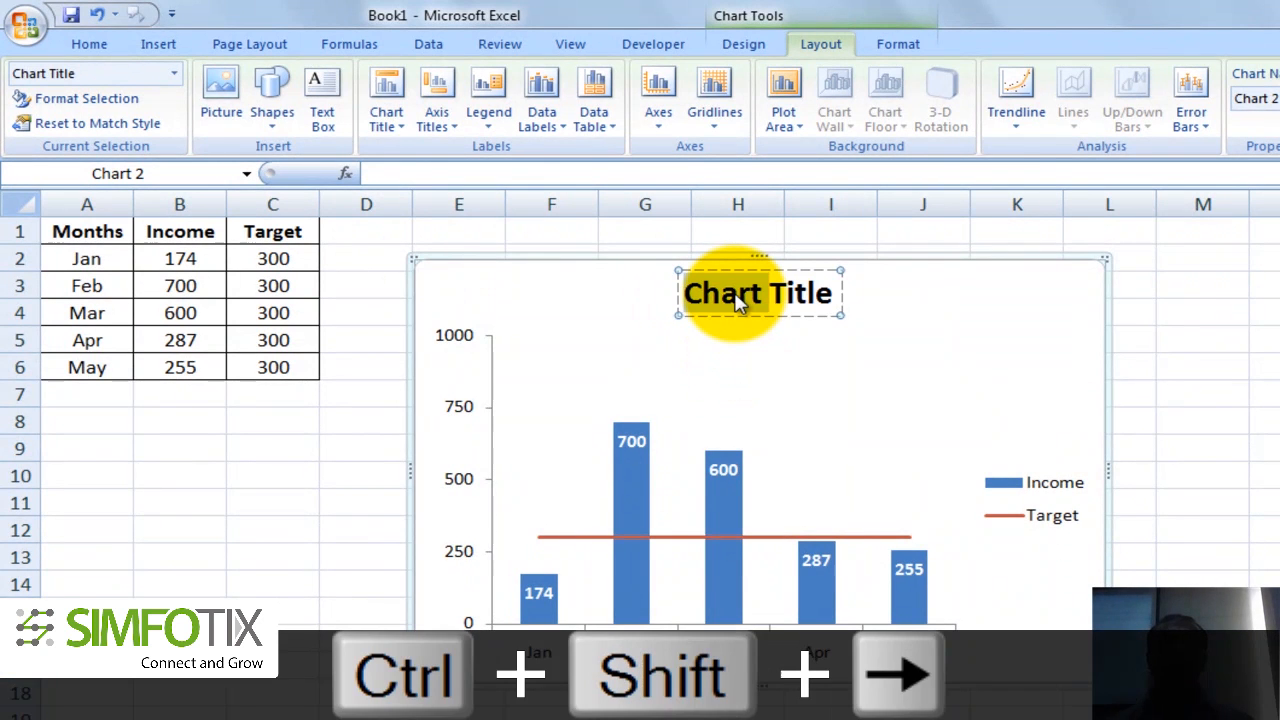
{"action": "key", "text": "ctrl+shift+Right"}
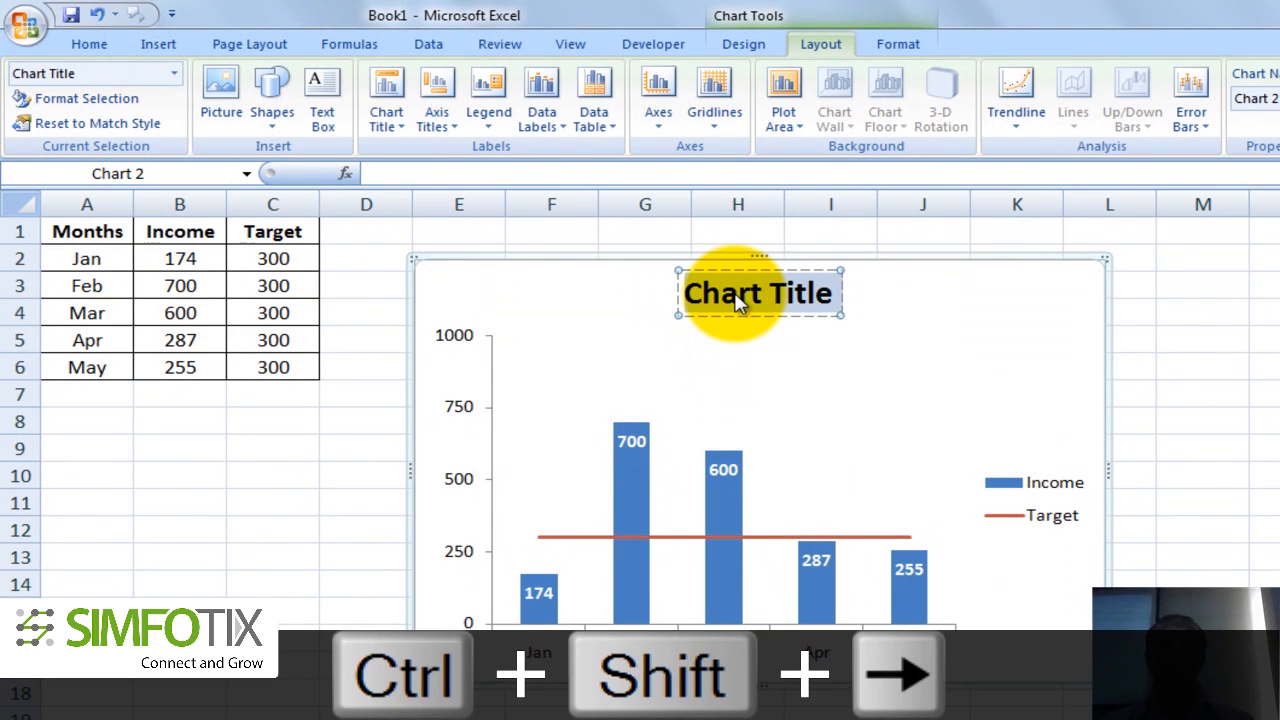
{"action": "type", "text": "Sales"}
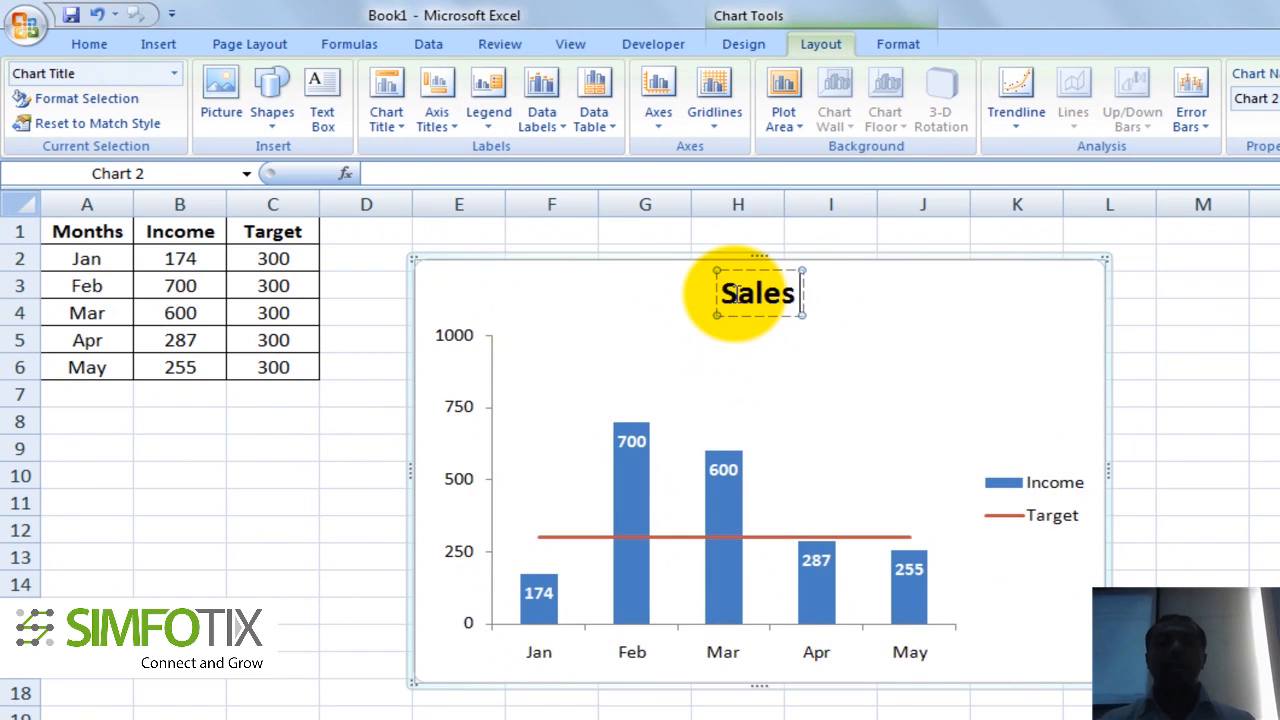
{"action": "type", "text": " for 2012"}
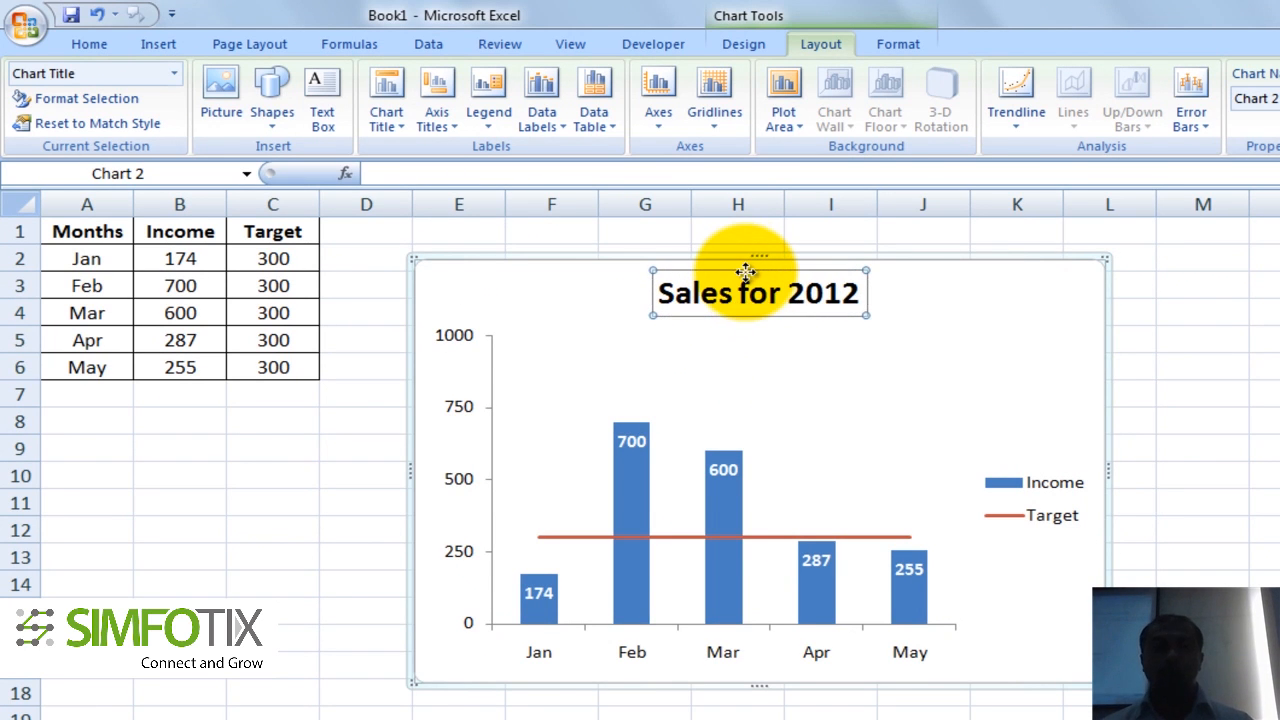
Step: Set the chart title's font size to 12
{"action": "left_click", "coordinate": [88, 44]}
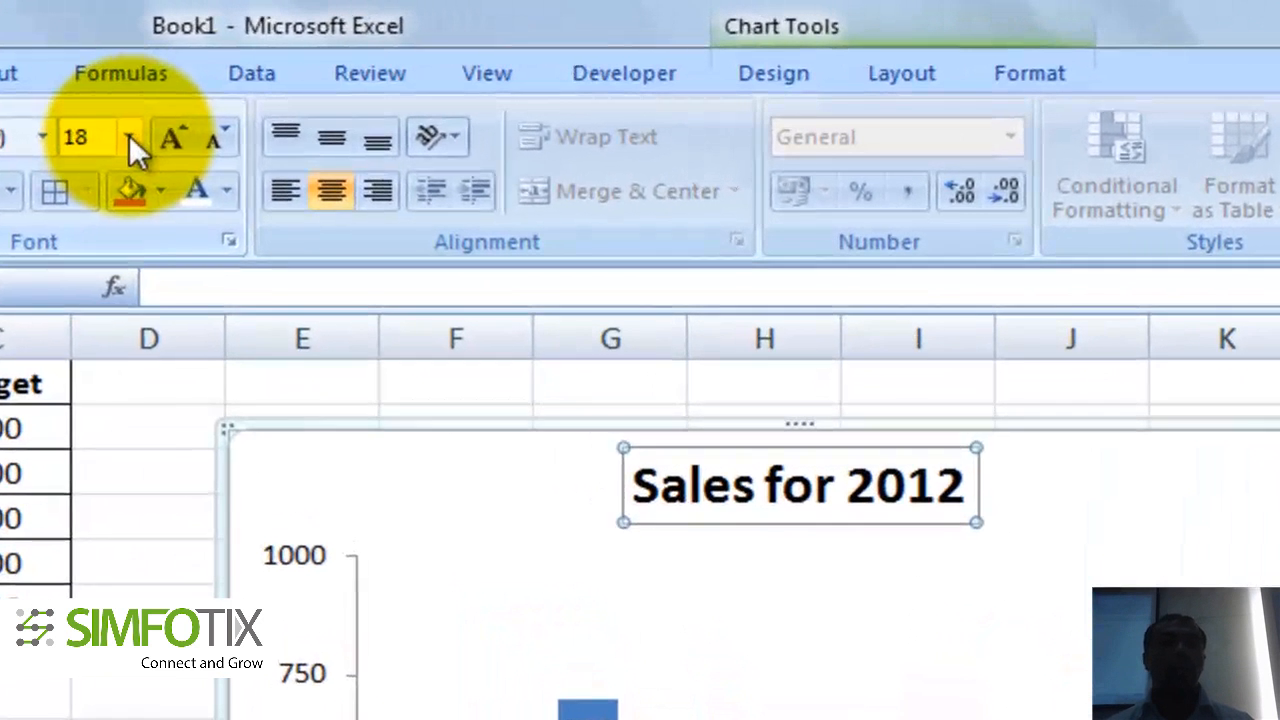
{"action": "left_click", "coordinate": [340, 83]}
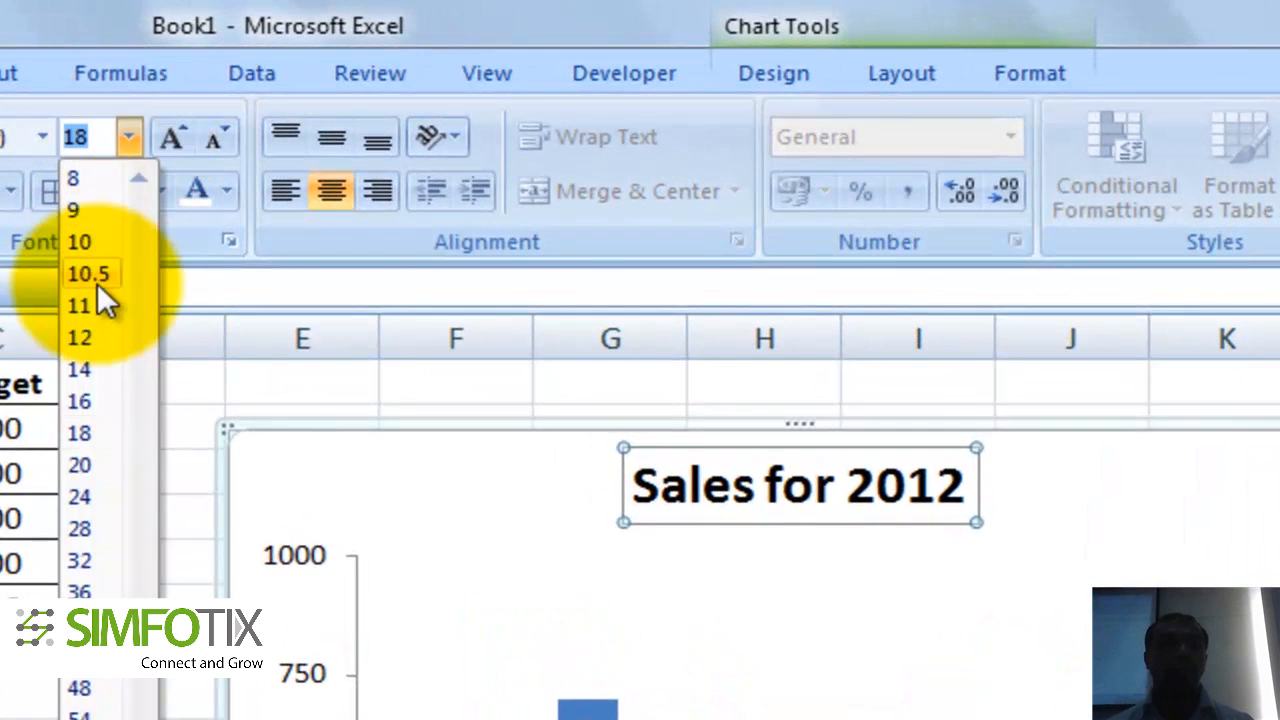
{"action": "left_click", "coordinate": [95, 338]}
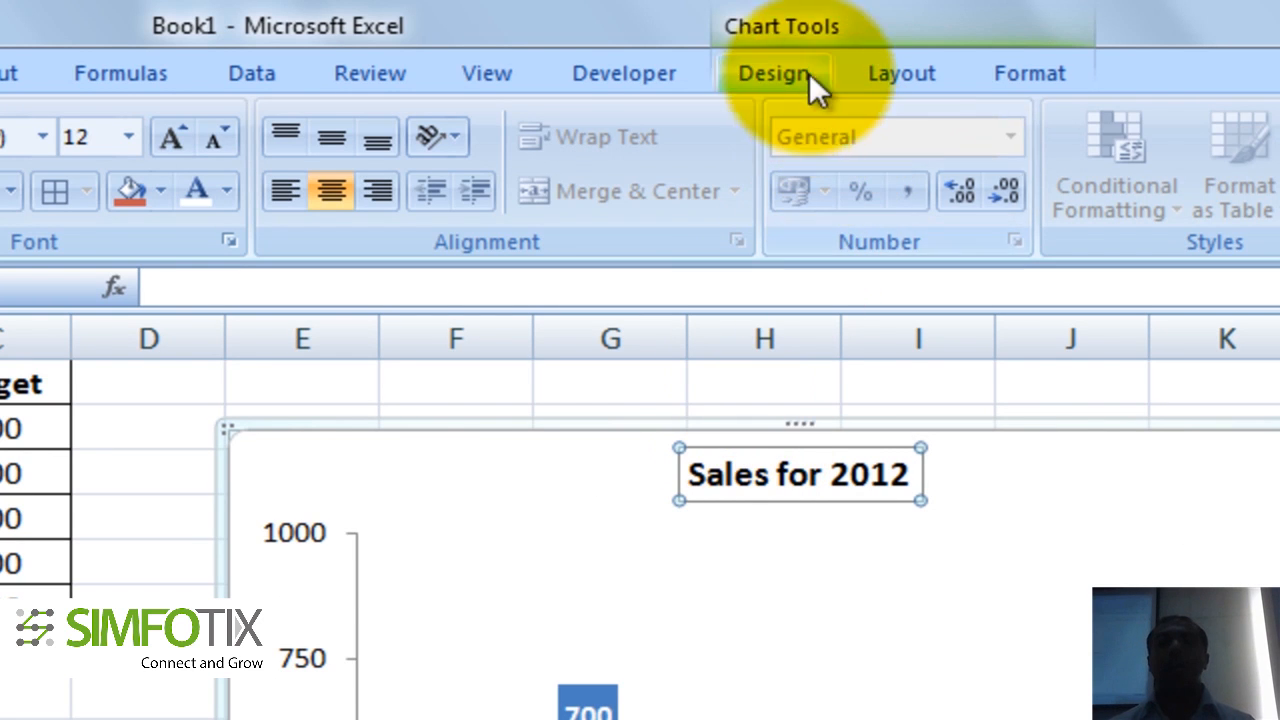
Step: Apply the light blue gradient shape style with dark text to the chart title, and deselect the chart
{"action": "left_click", "coordinate": [1017, 76]}
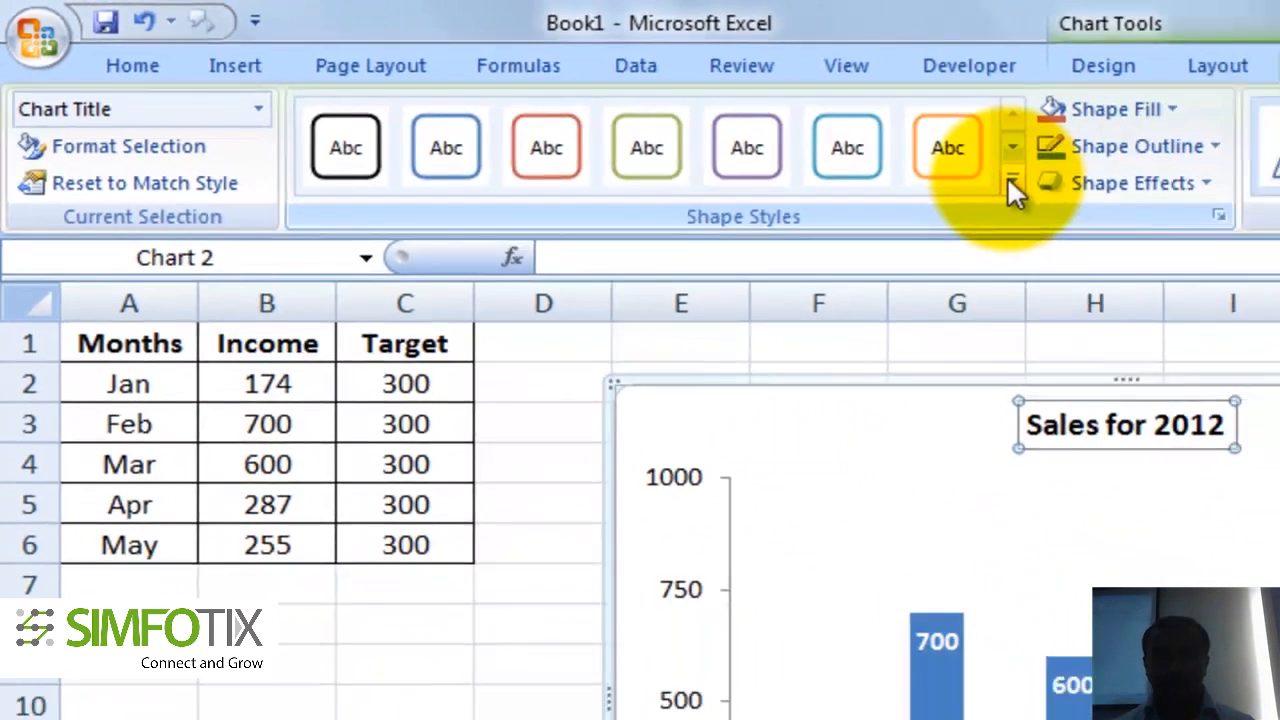
{"action": "left_click", "coordinate": [1217, 219]}
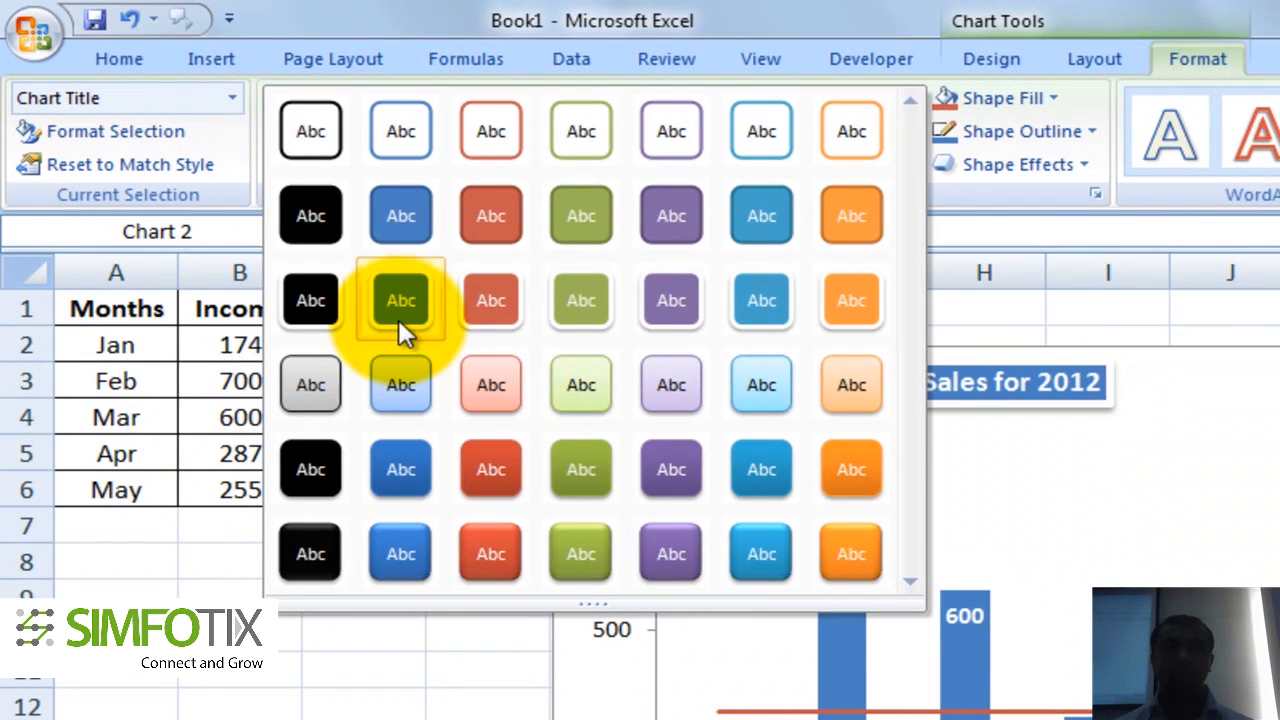
{"action": "left_click", "coordinate": [400, 385]}
{"action": "left_click", "coordinate": [402, 703]}
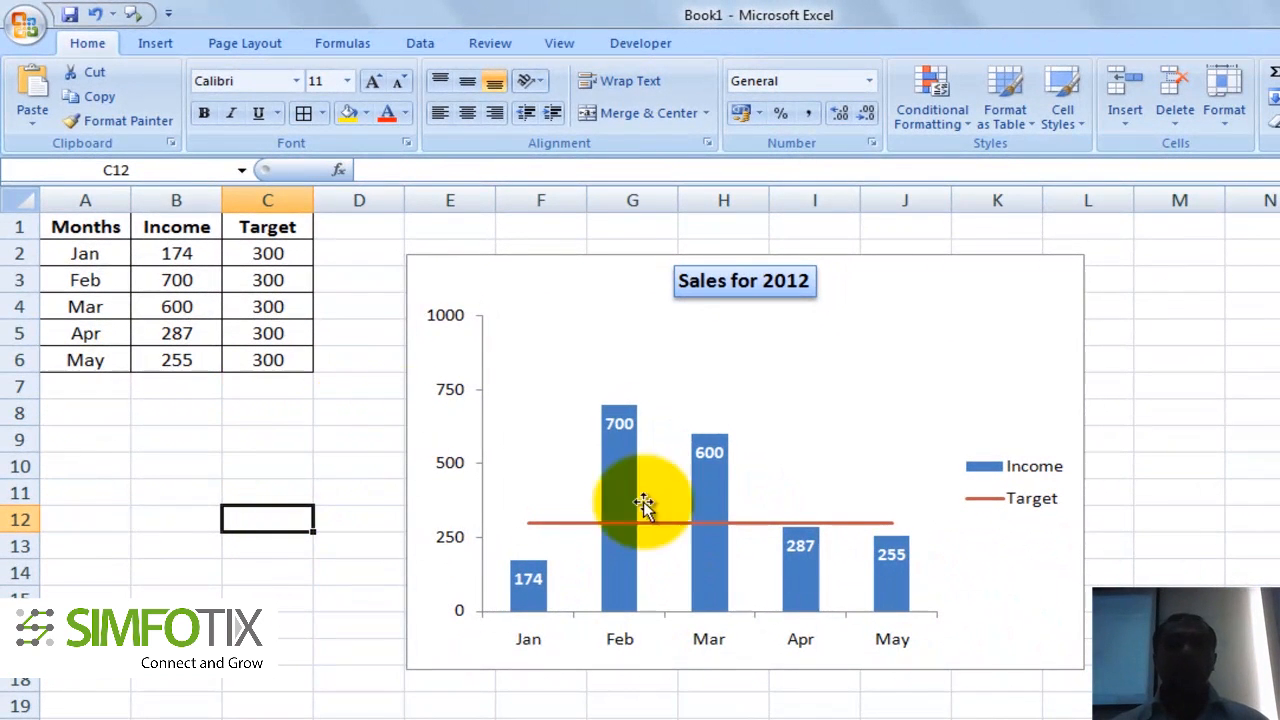
Step: Set the April and May targets in C5 and C6 to 500
{"action": "left_click_drag", "start_coordinate": [276, 252], "coordinate": [281, 302]}
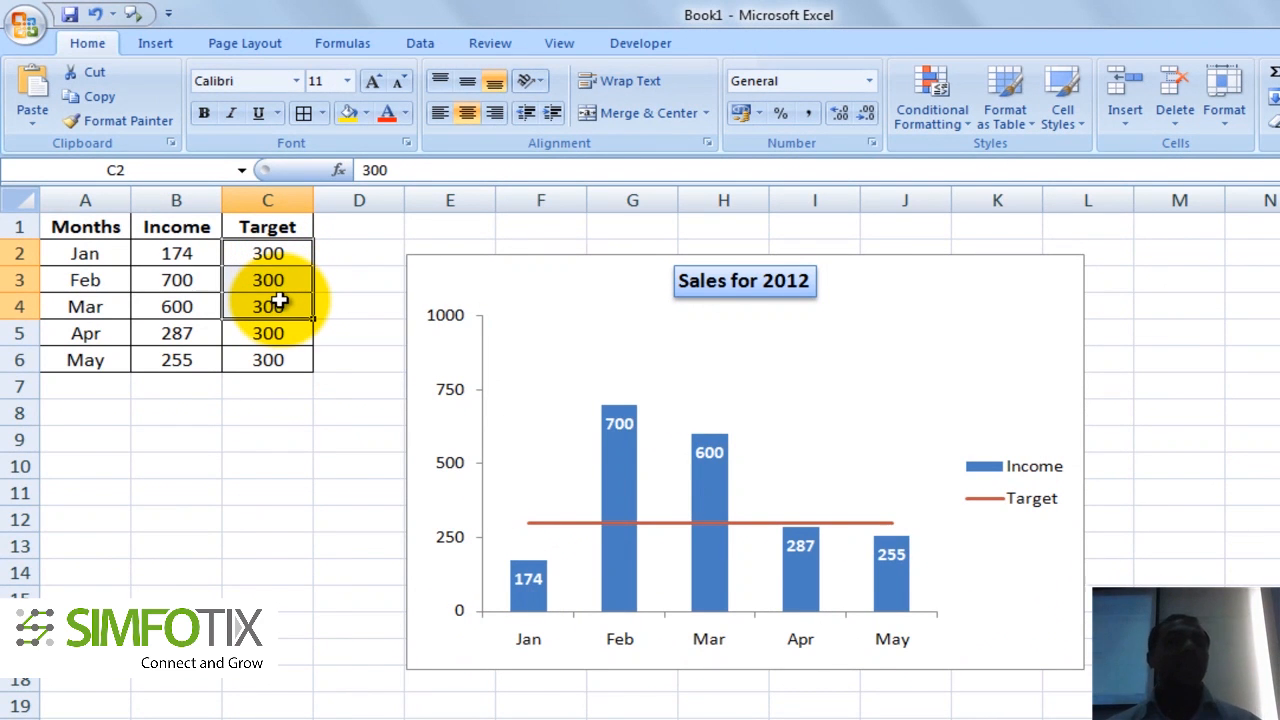
{"action": "left_click", "coordinate": [255, 335]}
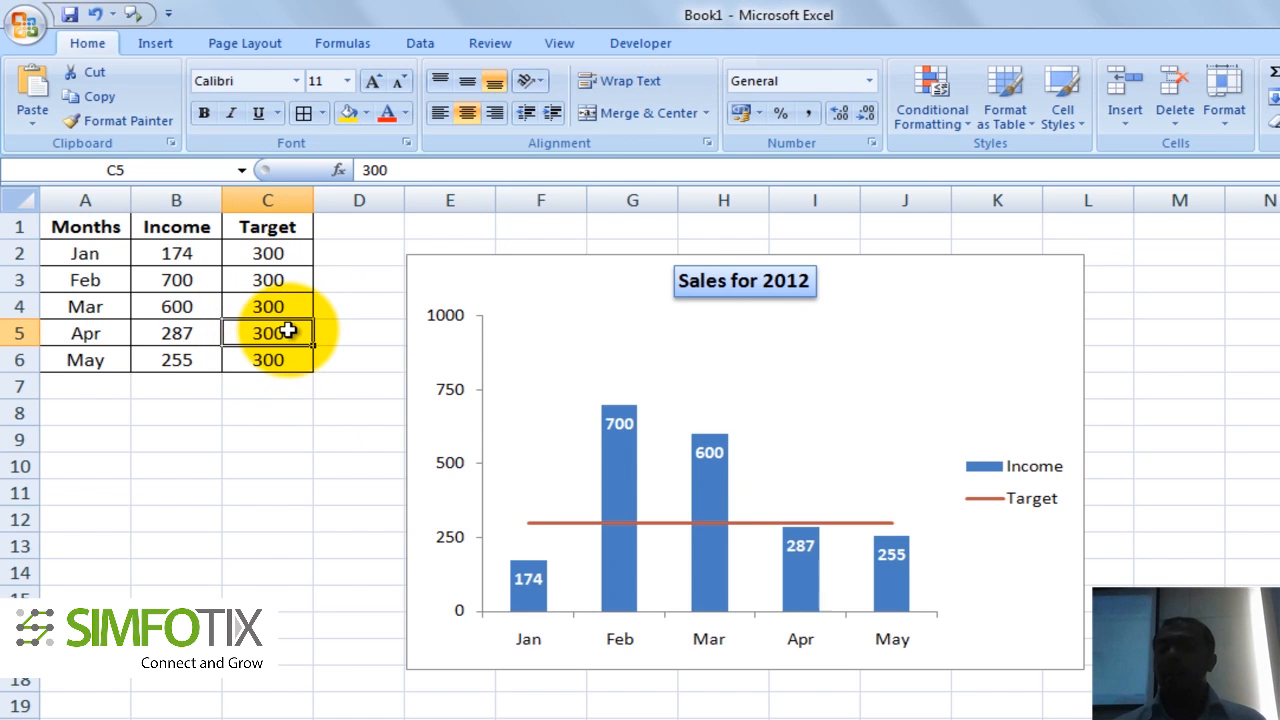
{"action": "type", "text": "50"}
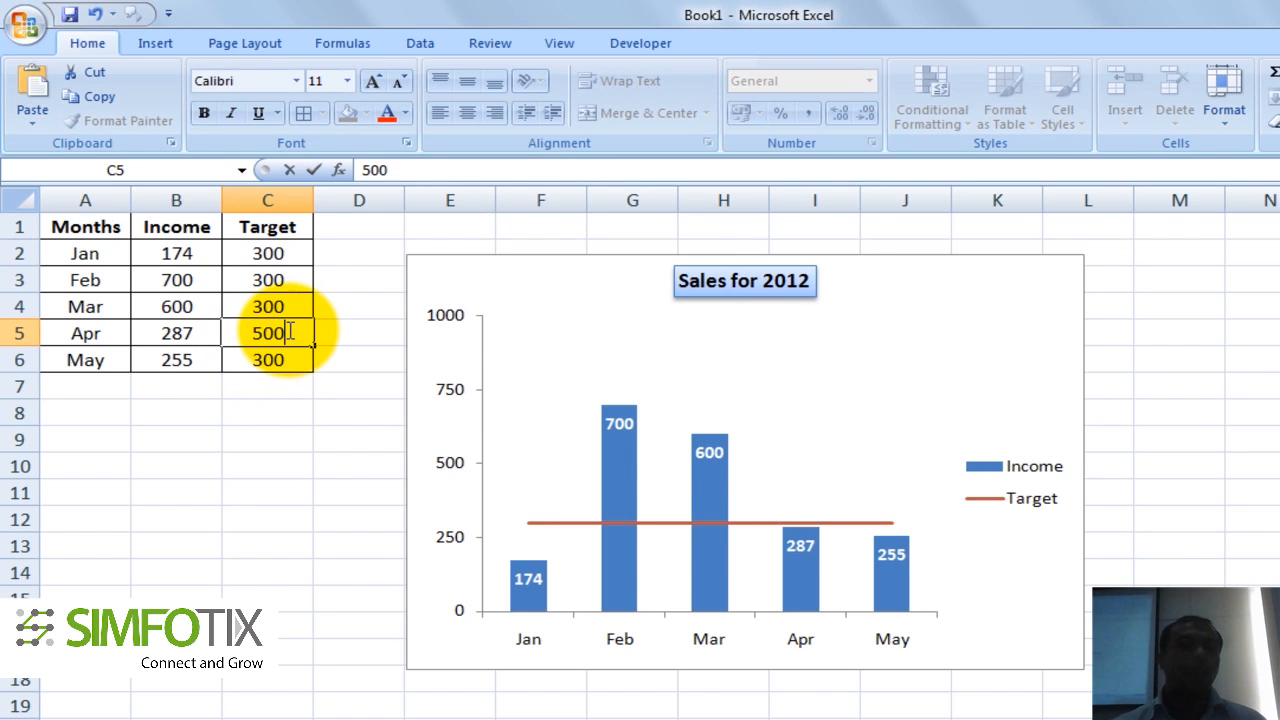
{"action": "key", "text": "Return"}
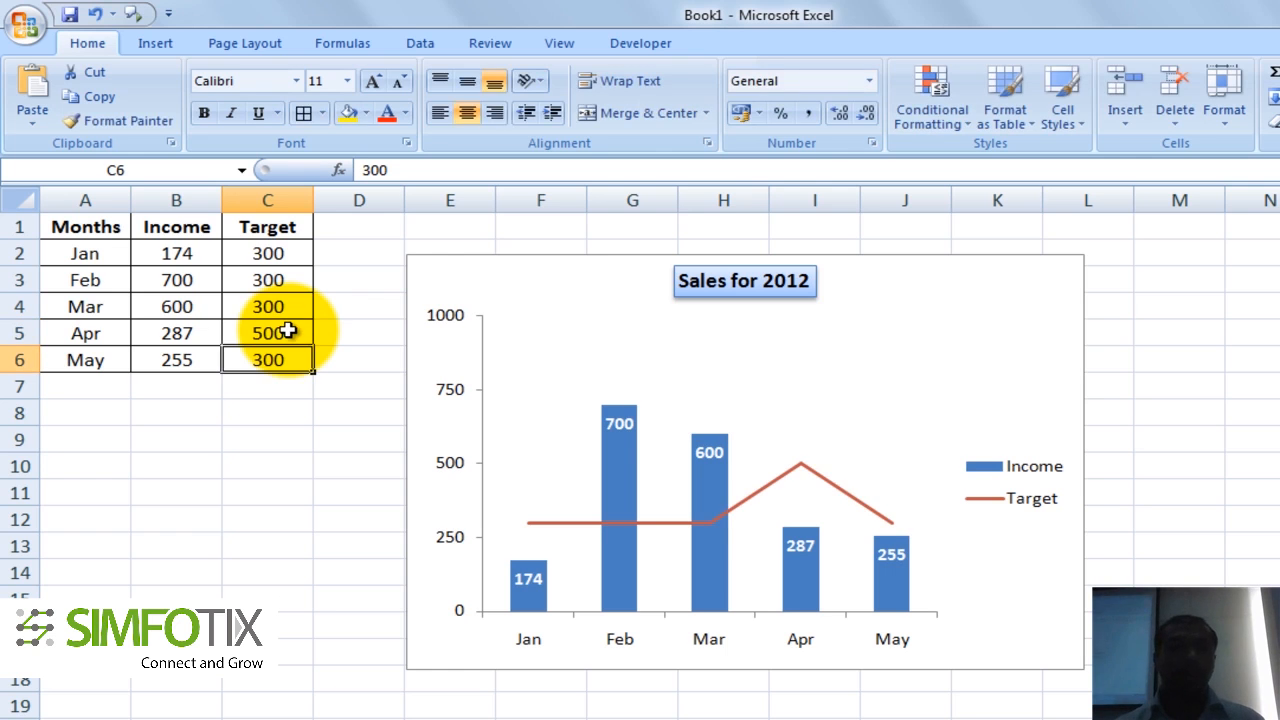
{"action": "type", "text": "50"}
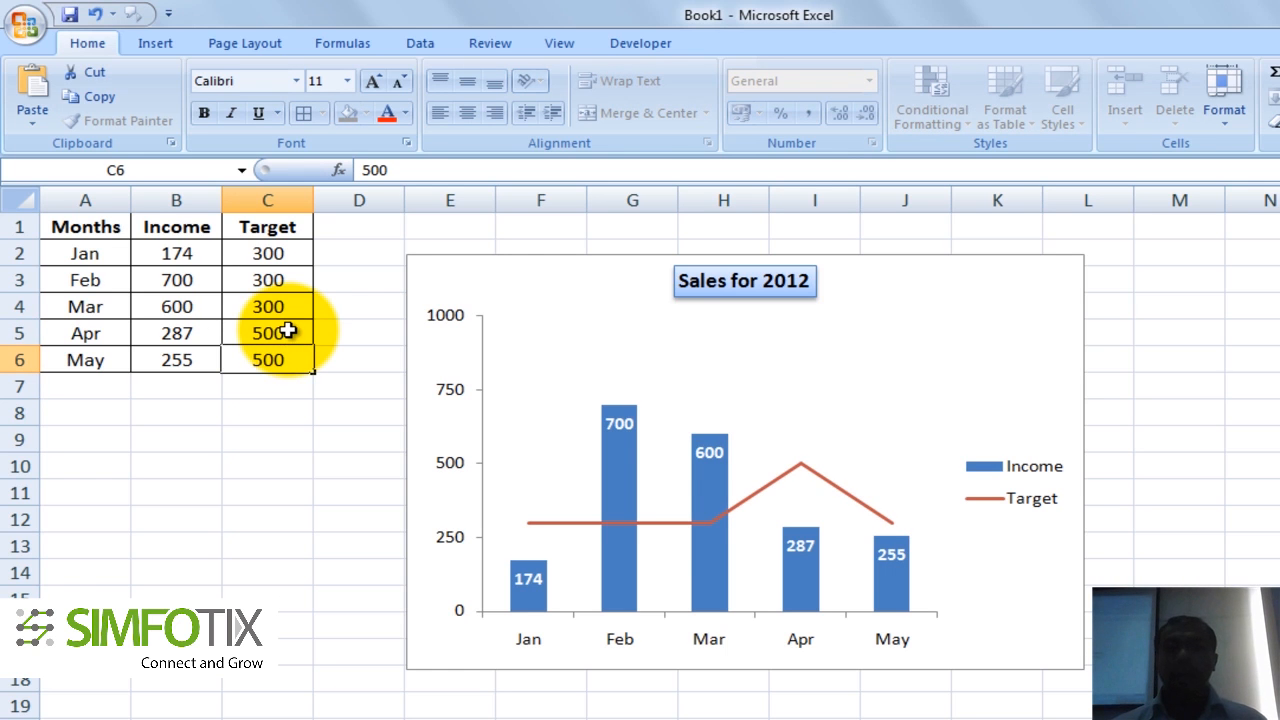
{"action": "key", "text": "Return"}
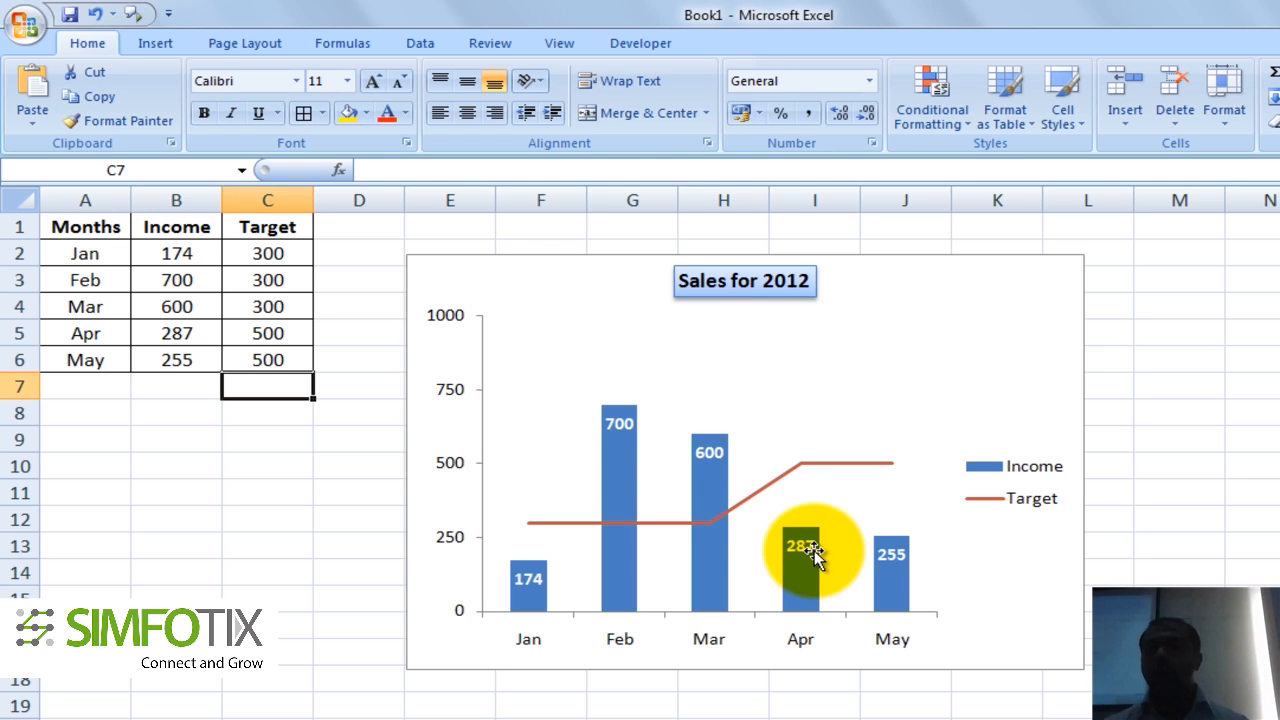
Step: Copy the Months and Income columns of the table, range A1:B6, leaving out the Target column
{"action": "key", "text": "ctrl+Up"}
{"action": "key", "text": "ctrl+Up"}
{"action": "key", "text": "ctrl+Left"}
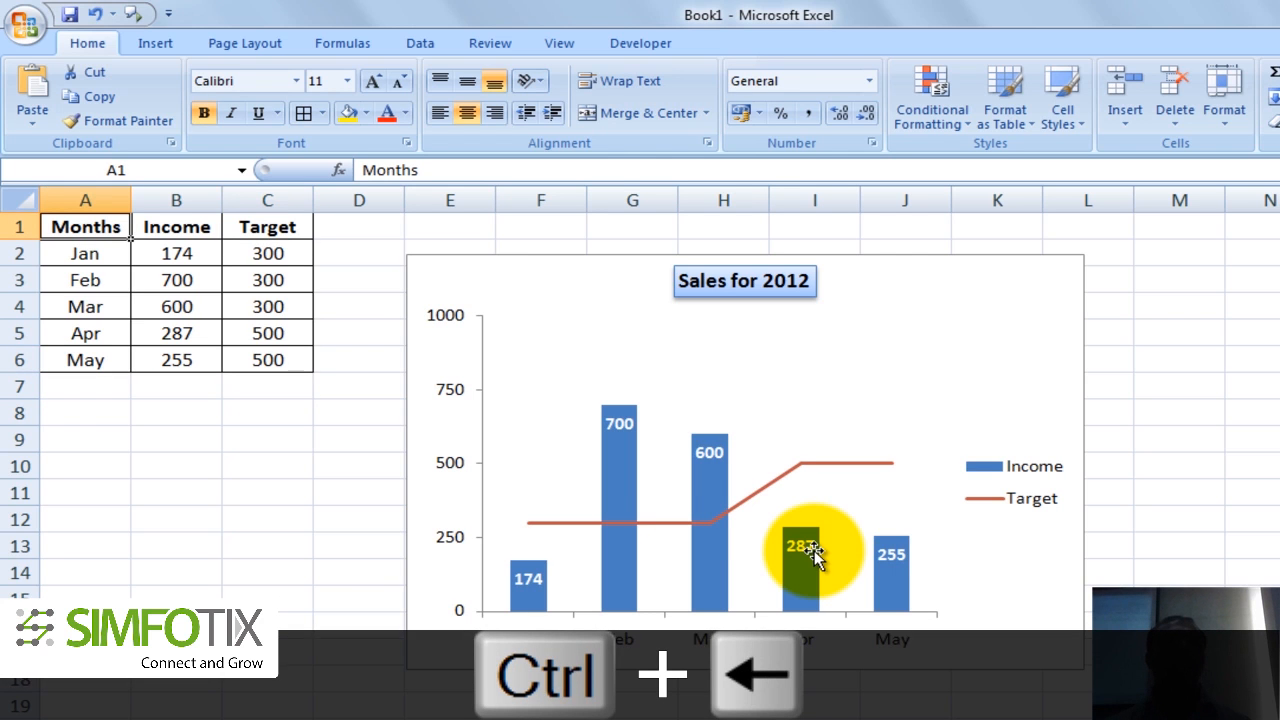
{"action": "key", "text": "shift+Down"}
{"action": "key", "text": "shift+Down"}
{"action": "key", "text": "shift+Down"}
{"action": "key", "text": "shift+Down"}
{"action": "key", "text": "shift+Down"}
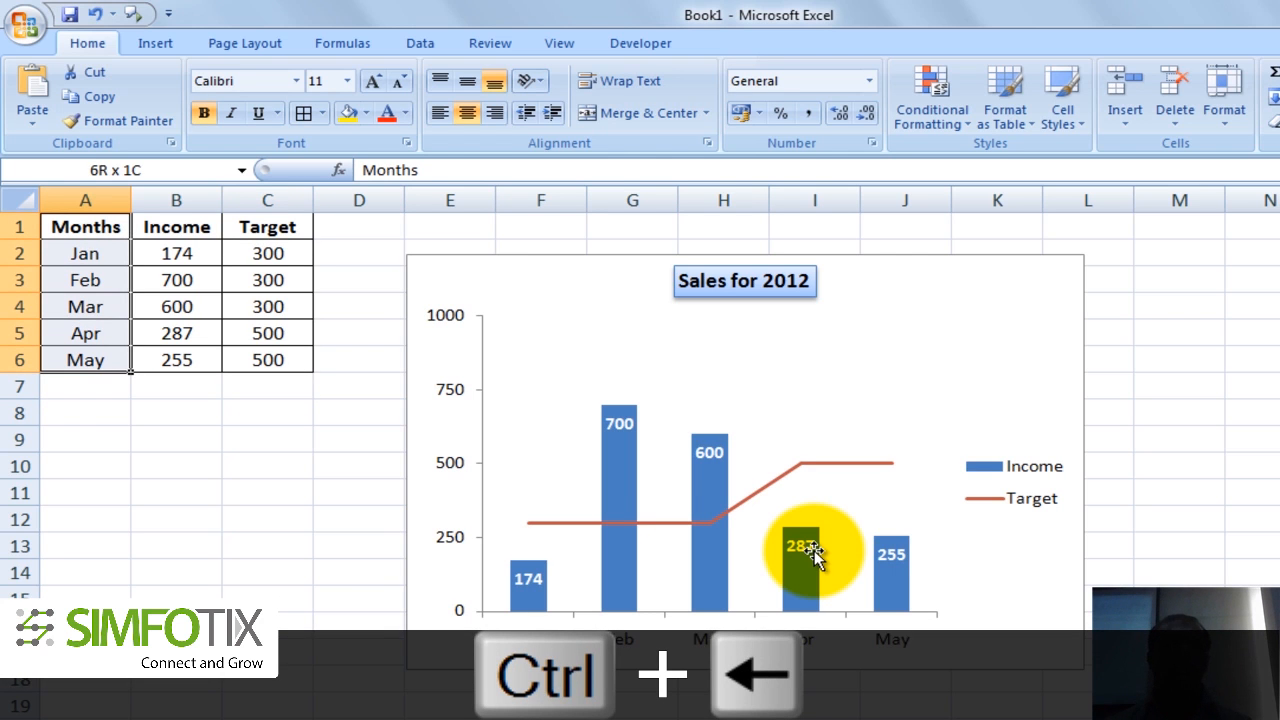
{"action": "key", "text": "shift+Right"}
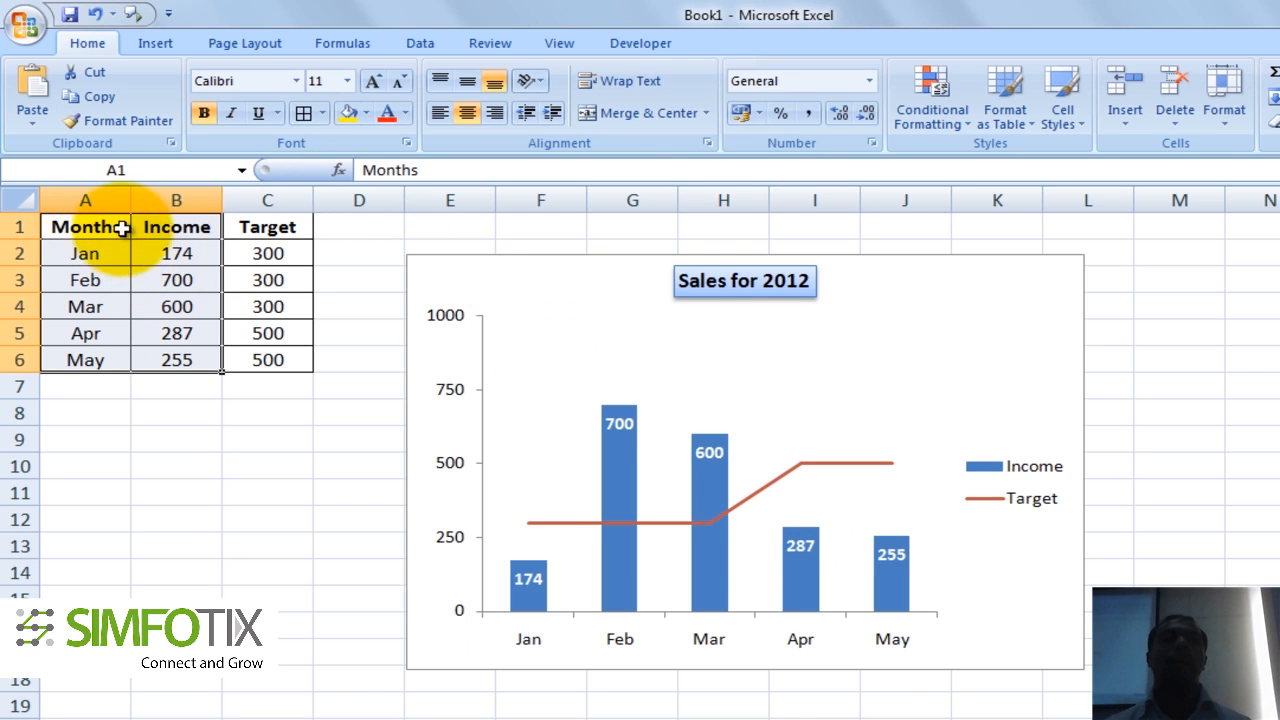
{"action": "left_click_drag", "start_coordinate": [94, 217], "coordinate": [152, 349]}
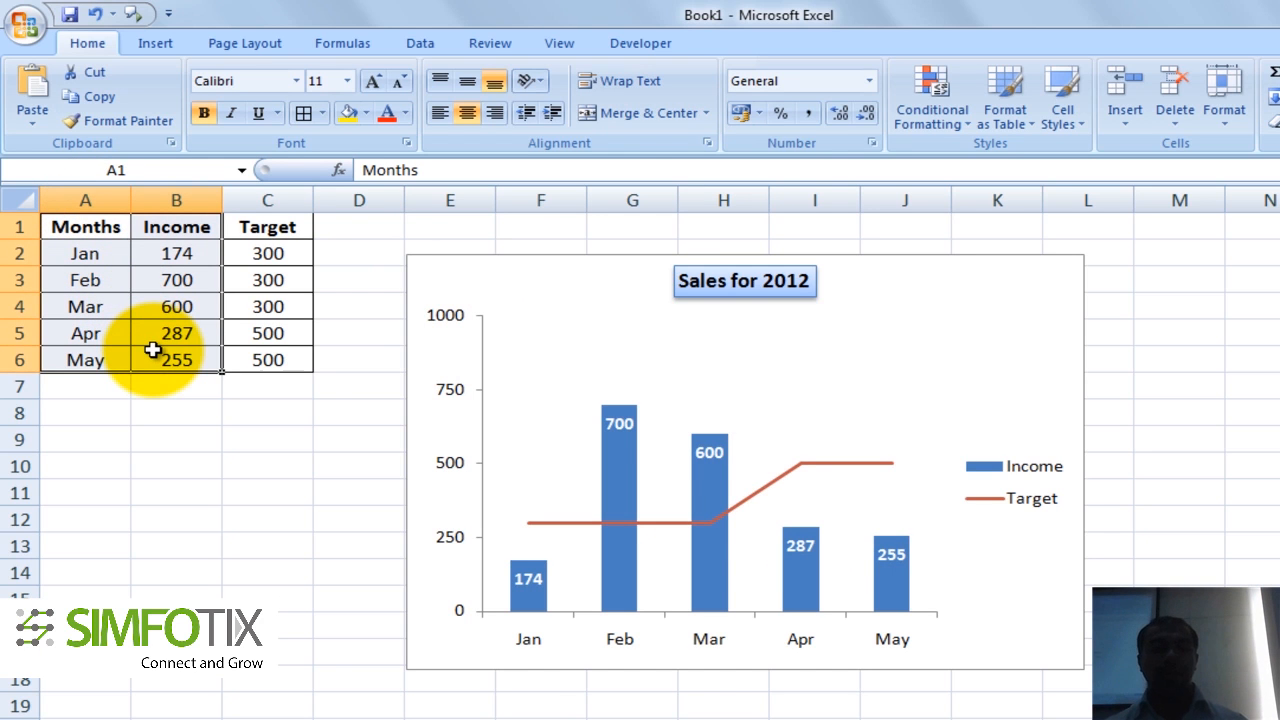
{"action": "key", "text": "ctrl+c"}
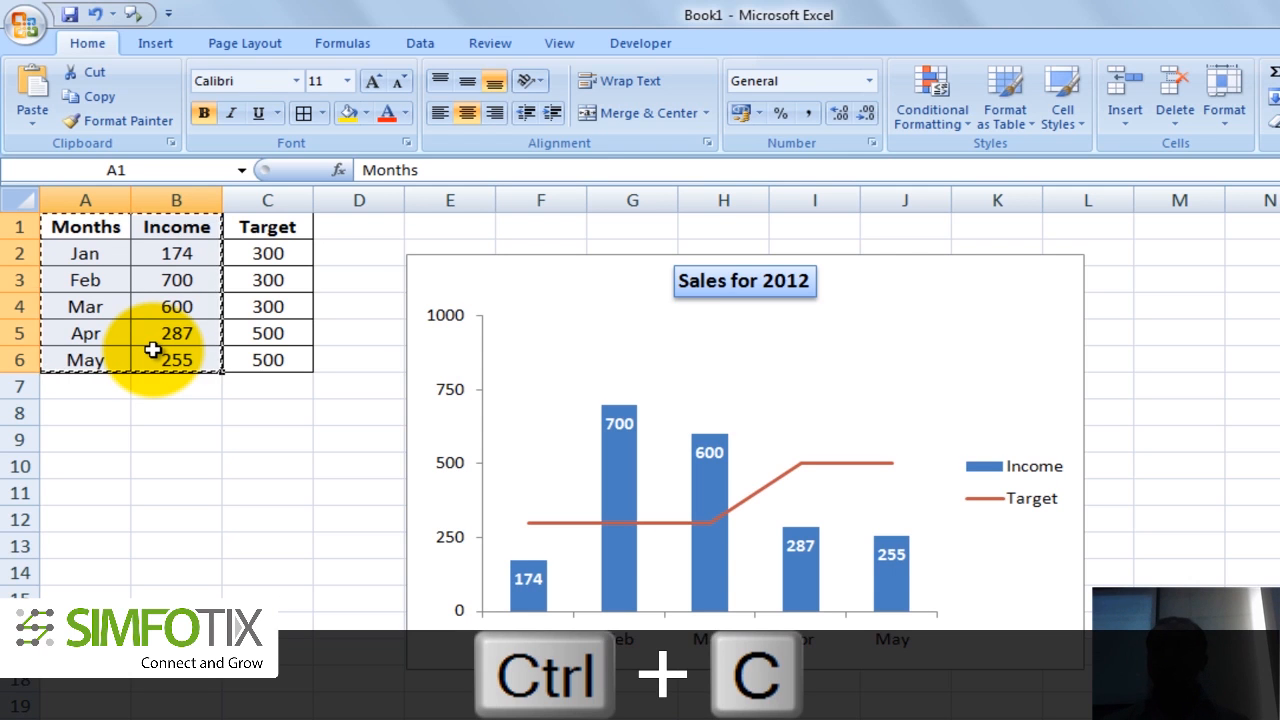
Step: Paste the copied Months and Income data at cell A1 of Sheet2
{"action": "key", "text": "ctrl+Page_Down"}
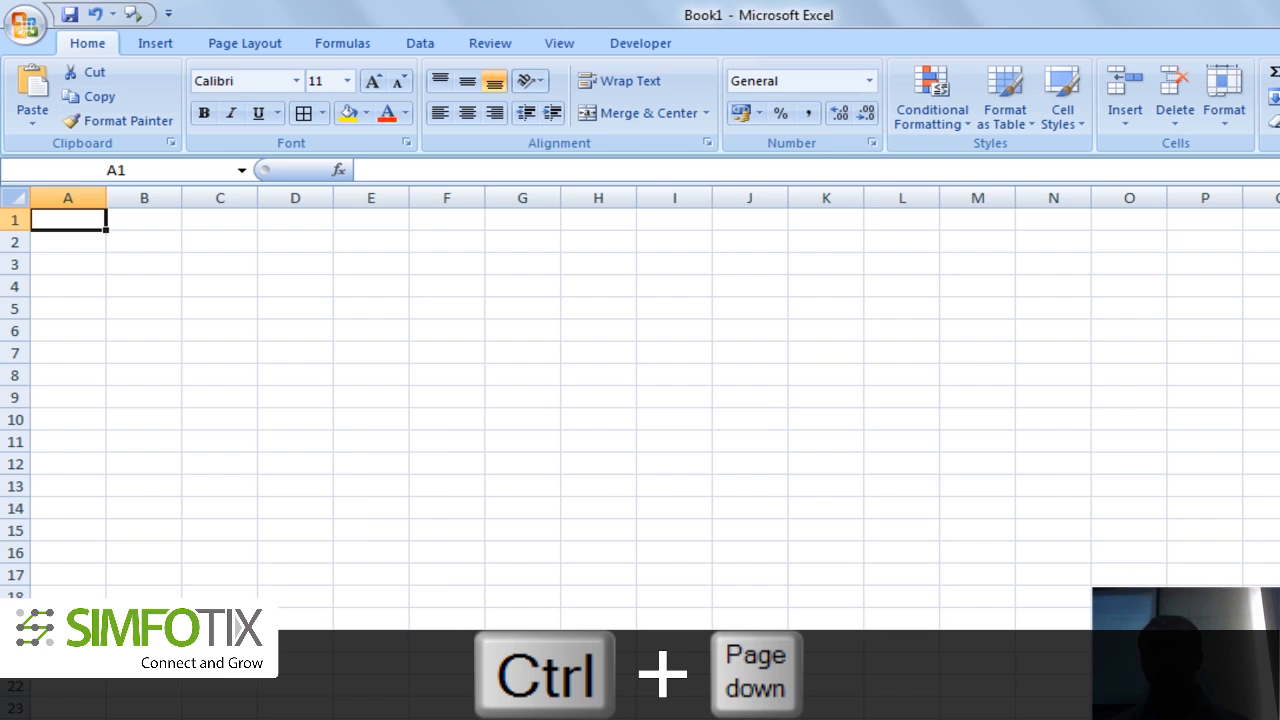
{"action": "scroll", "coordinate": [640, 400], "scroll_direction": "up", "scroll_amount": 5}
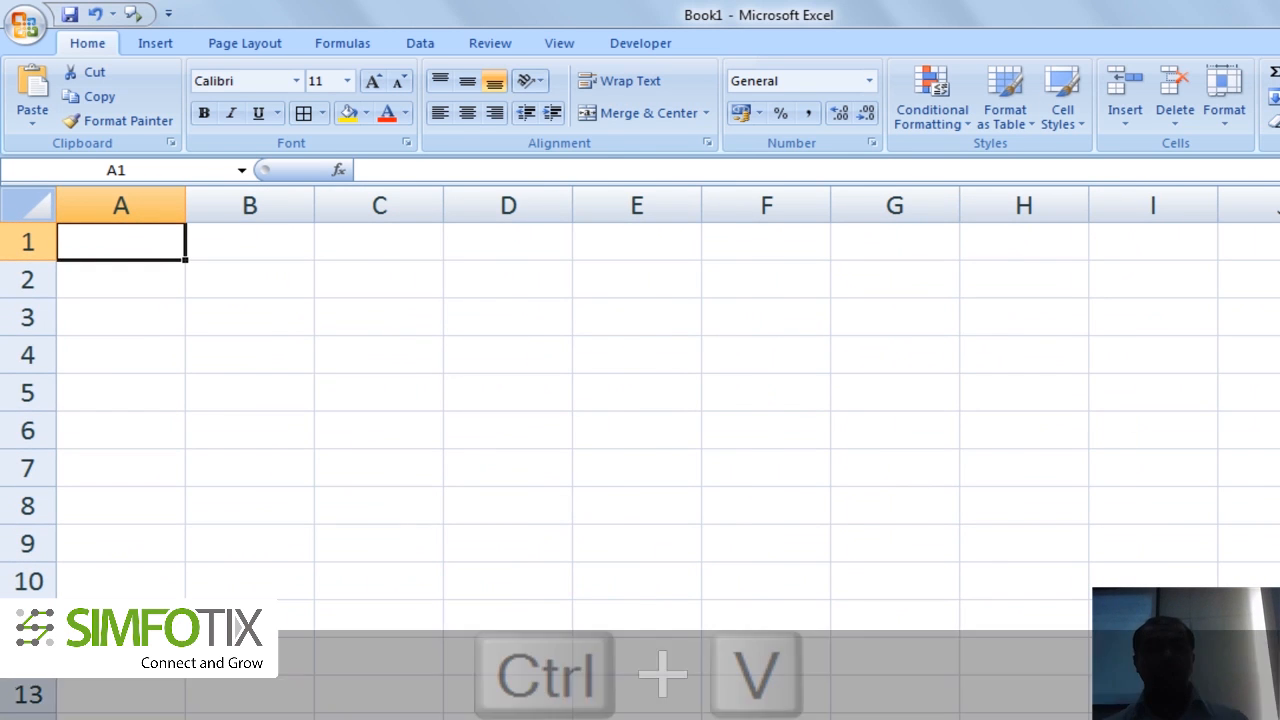
{"action": "key", "text": "ctrl+v"}
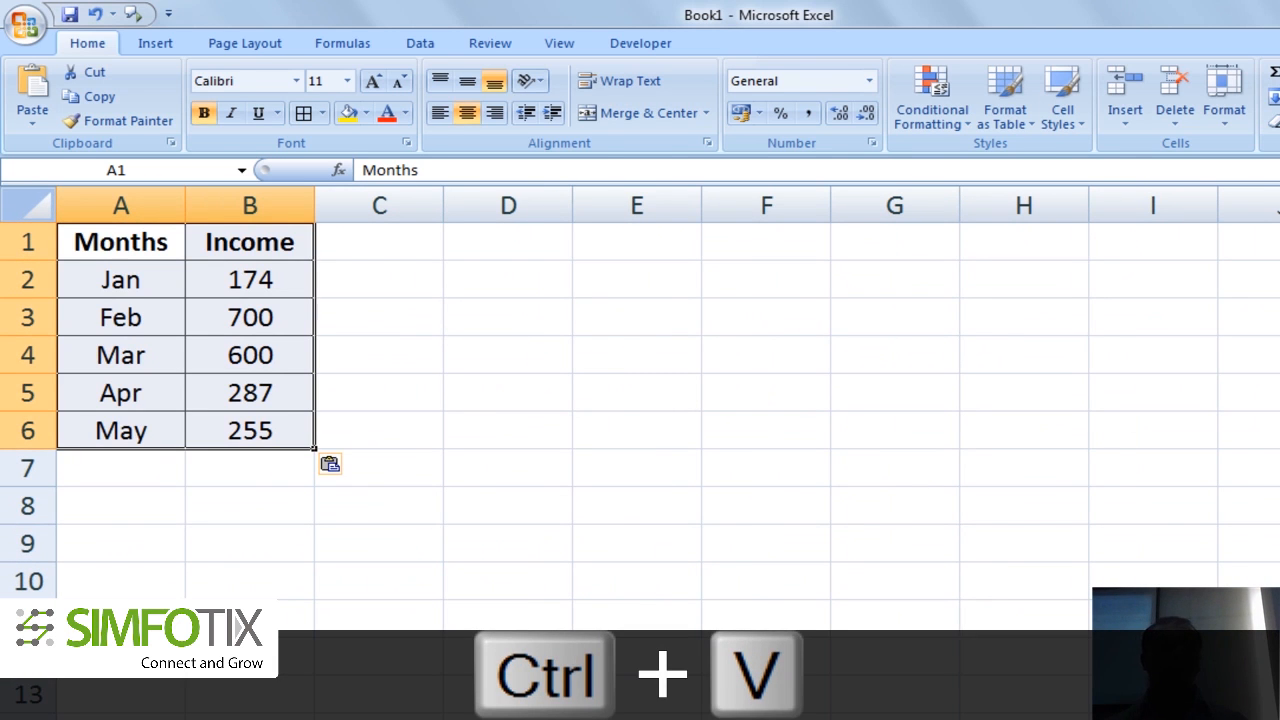
{"action": "left_click", "coordinate": [143, 474]}
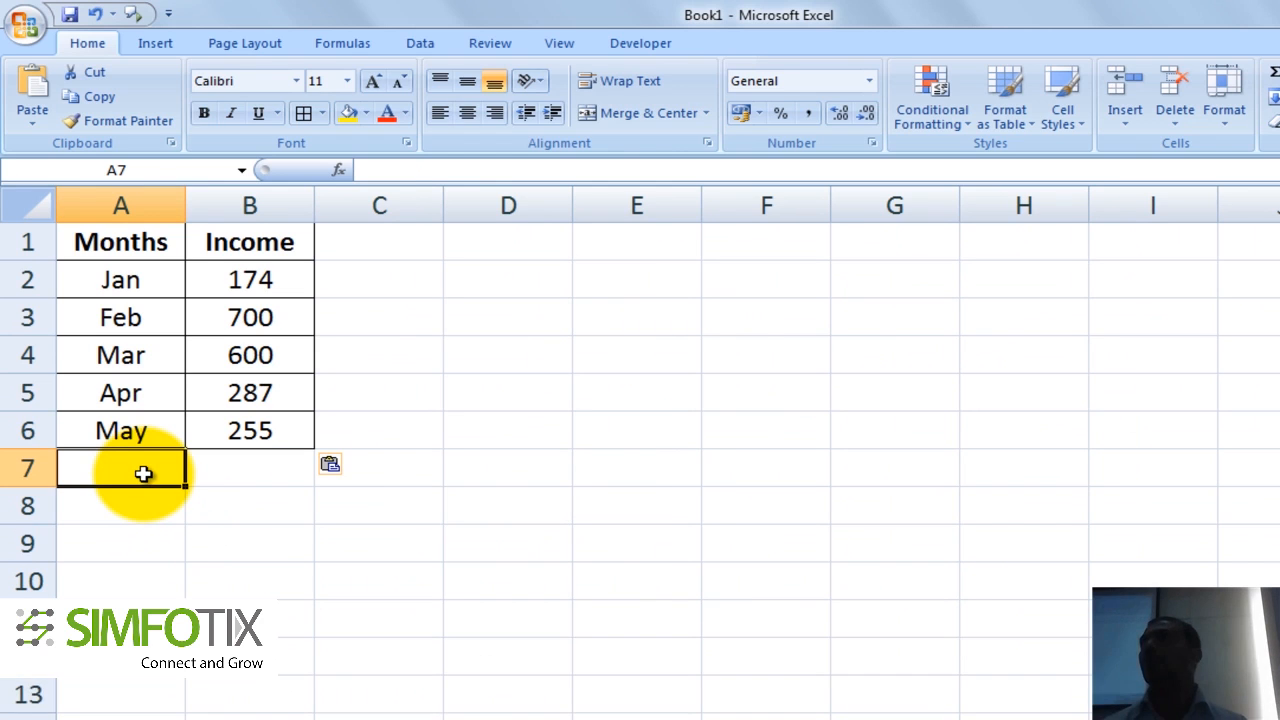
Step: Insert a basic 2-D line chart from the Months and Income data in A1:B6 and shrink the chart frame
{"action": "key", "text": "ctrl+Up"}
{"action": "key", "text": "ctrl+Up"}
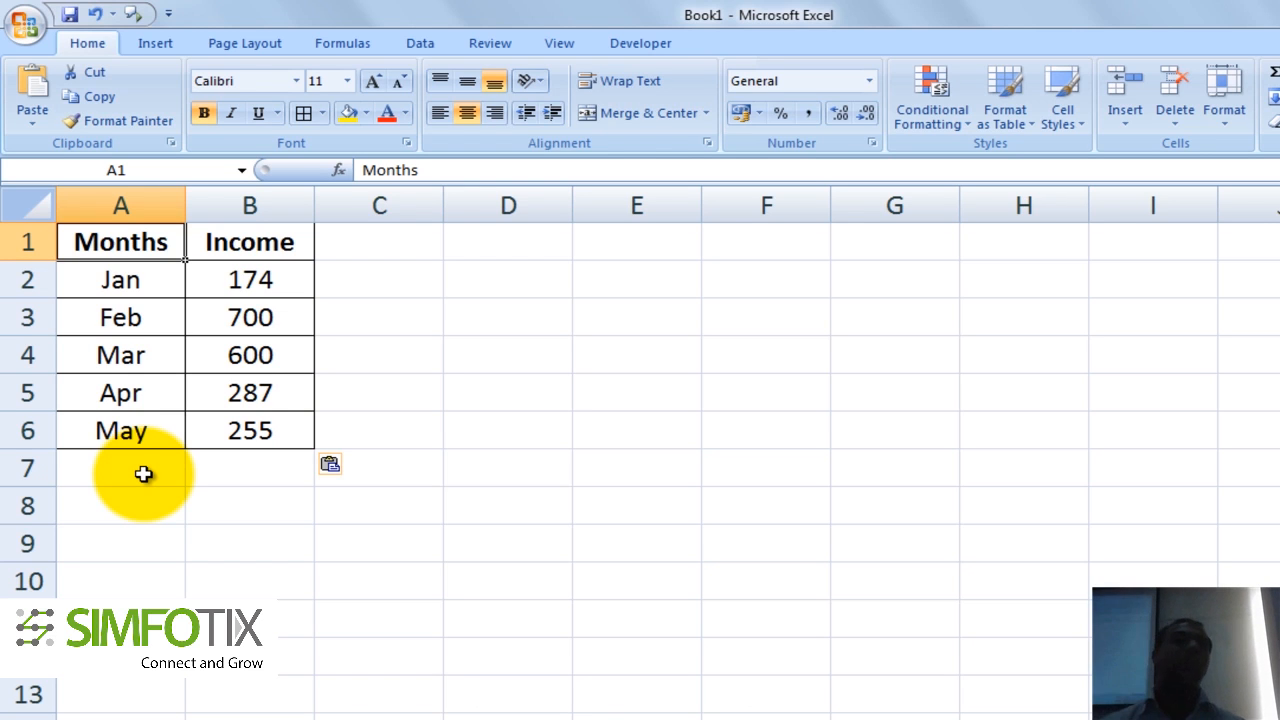
{"action": "key", "text": "ctrl+shift+Down"}
{"action": "key", "text": "ctrl+shift+Right"}
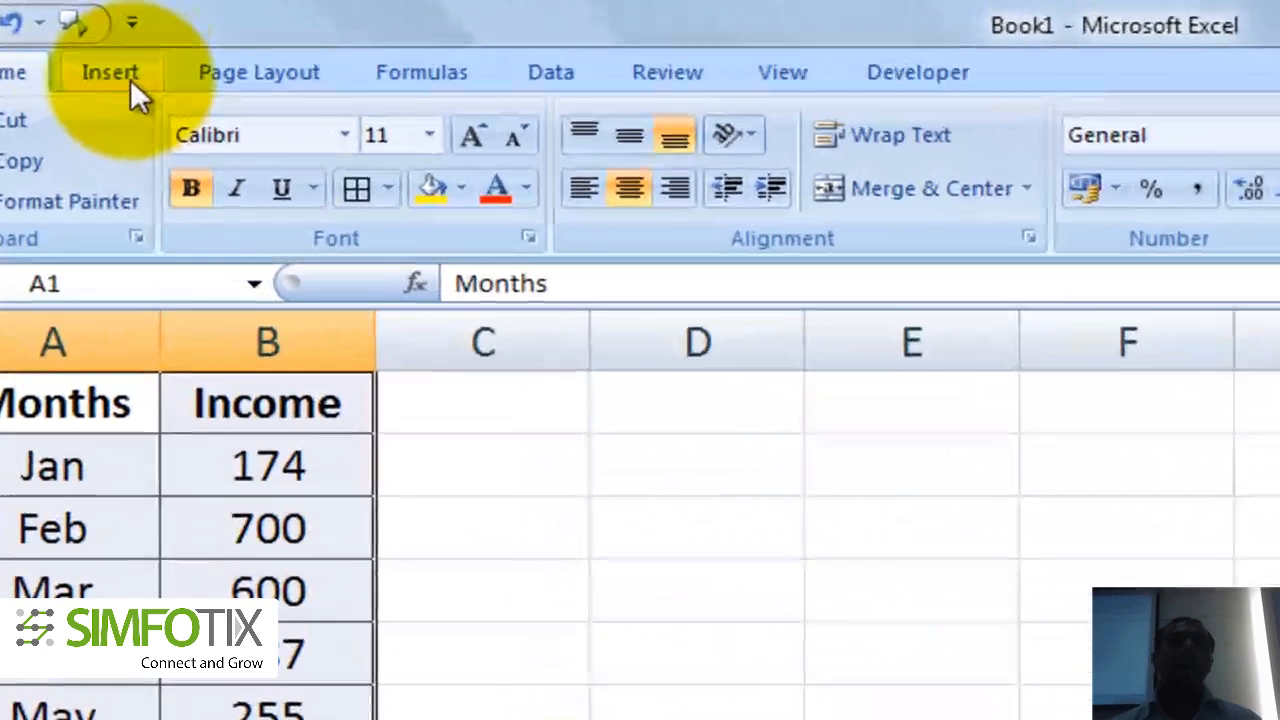
{"action": "left_click", "coordinate": [167, 47]}
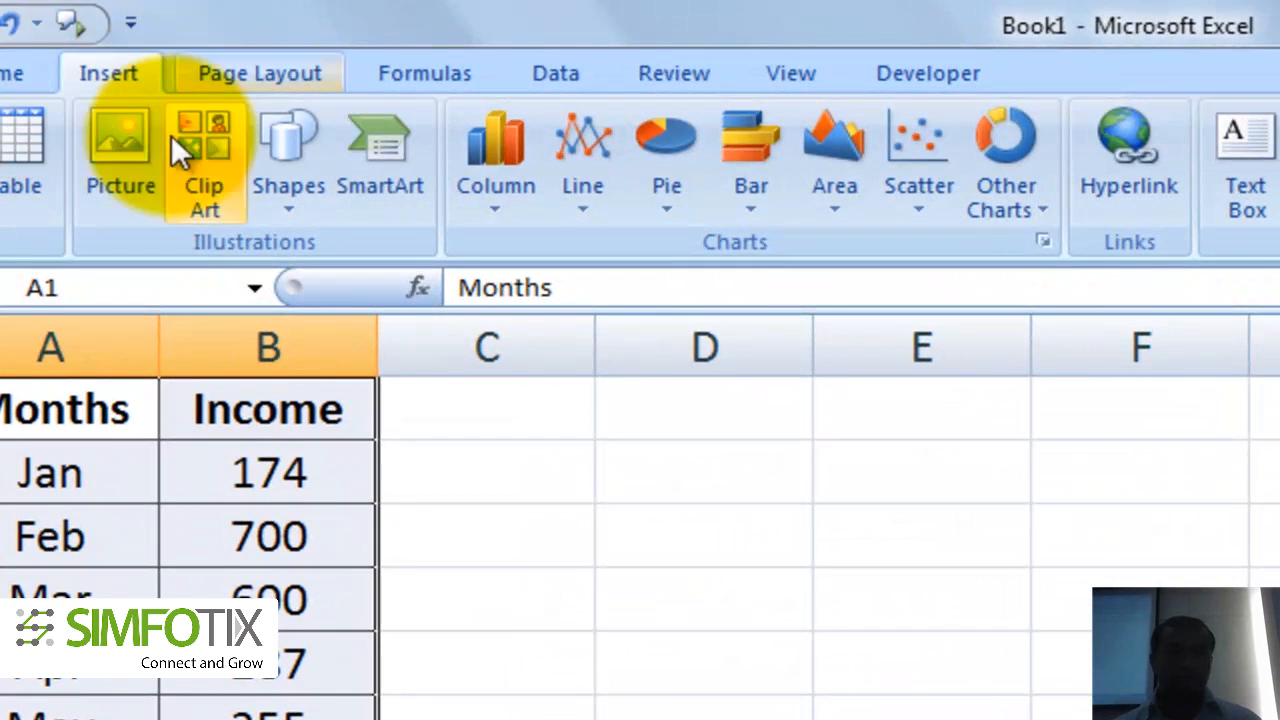
{"action": "left_click", "coordinate": [598, 200]}
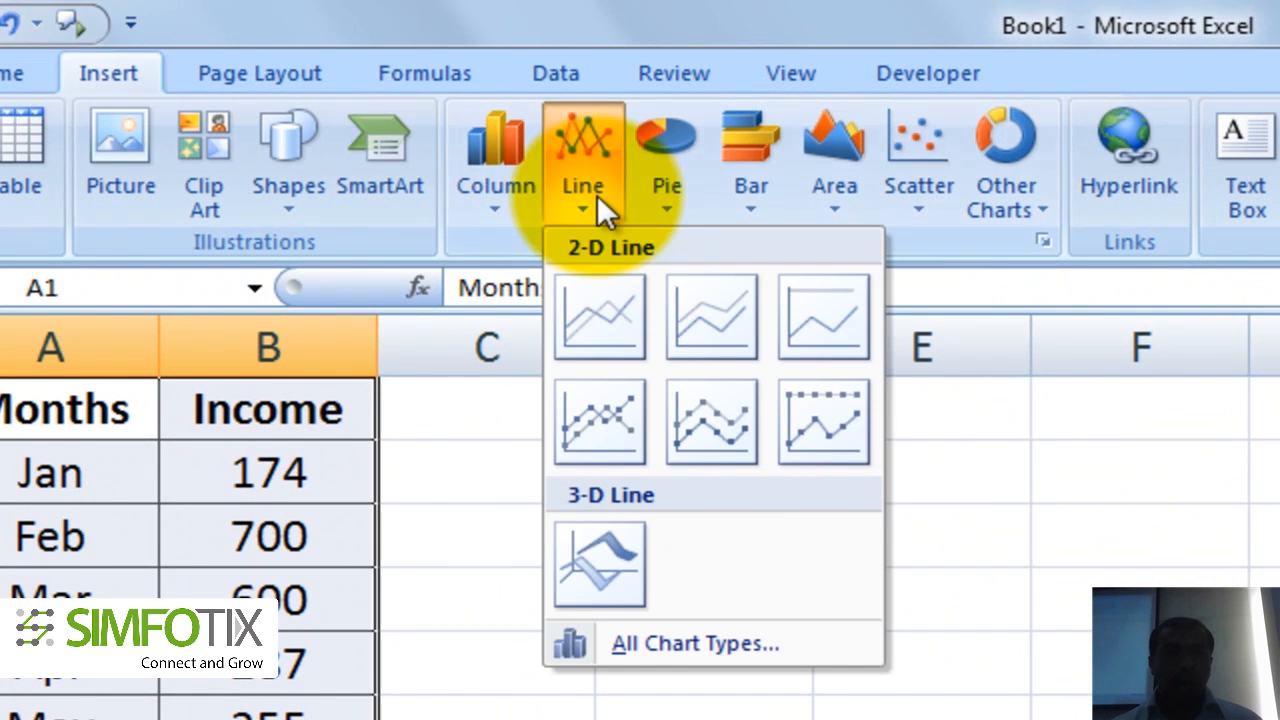
{"action": "left_click", "coordinate": [597, 298]}
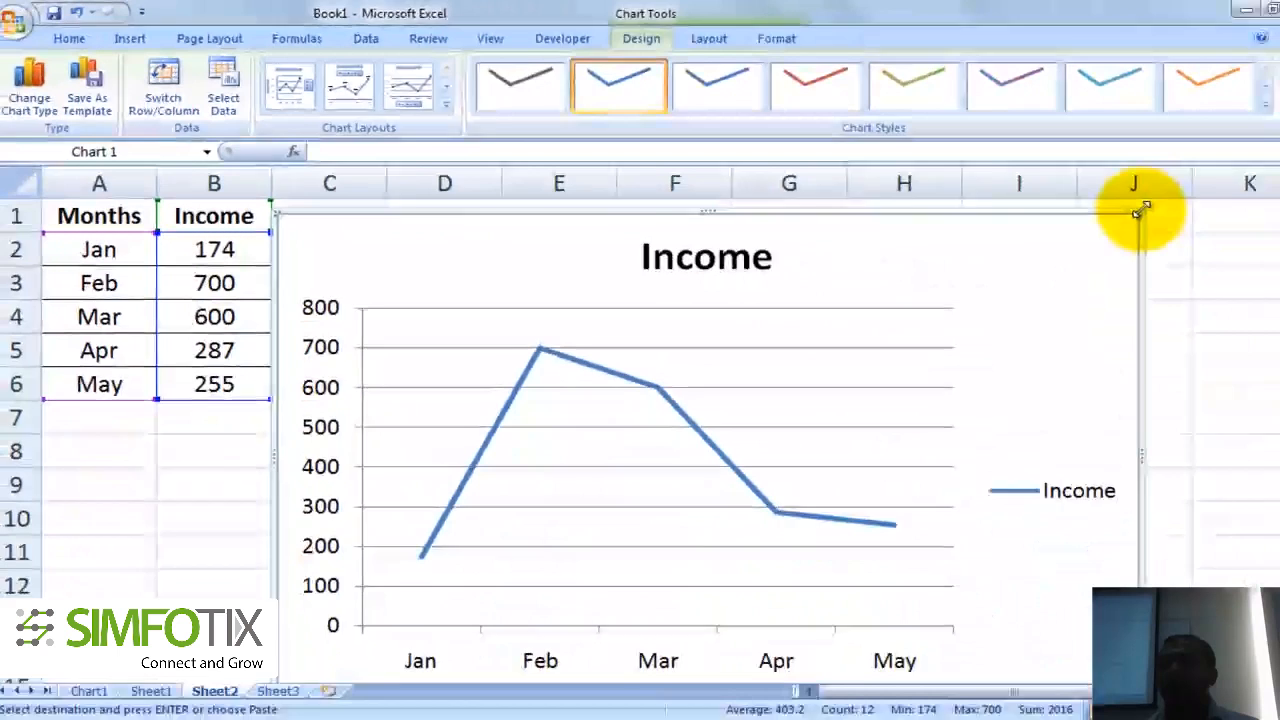
{"action": "left_click_drag", "start_coordinate": [1137, 209], "coordinate": [958, 223]}
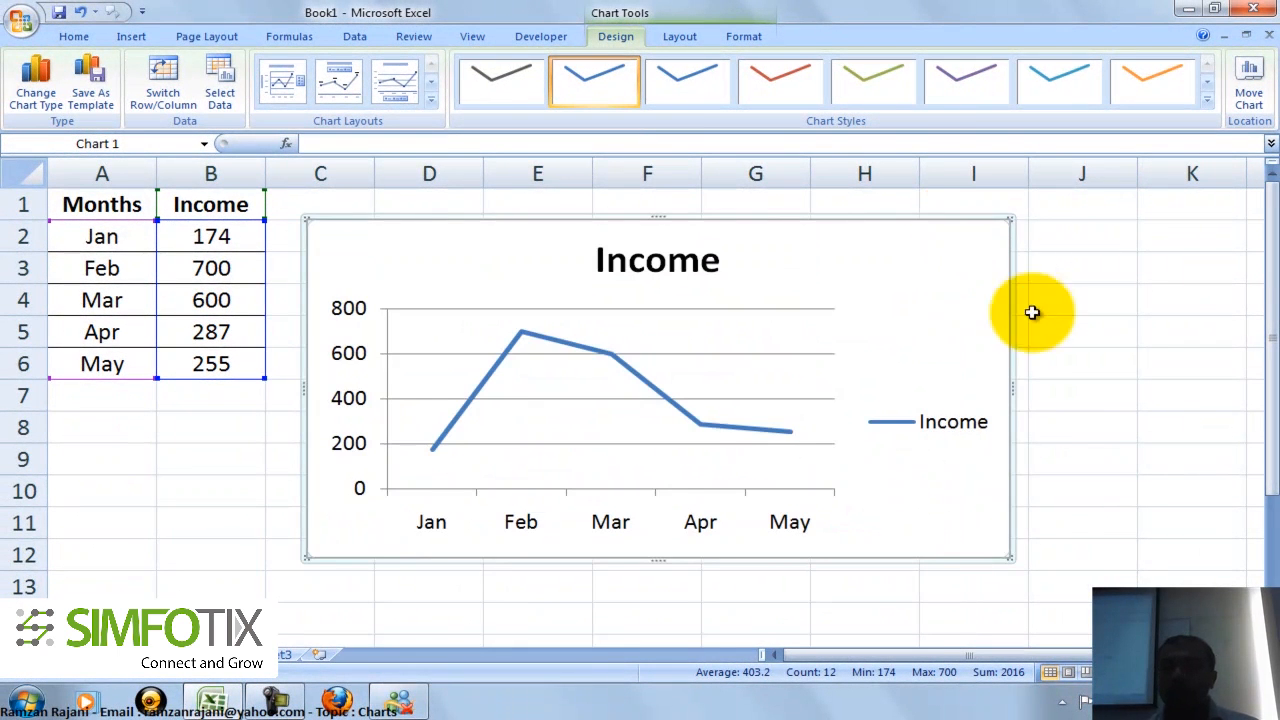
Step: Delete the horizontal gridlines and the legend from the Income line chart
{"action": "left_click", "coordinate": [816, 354]}
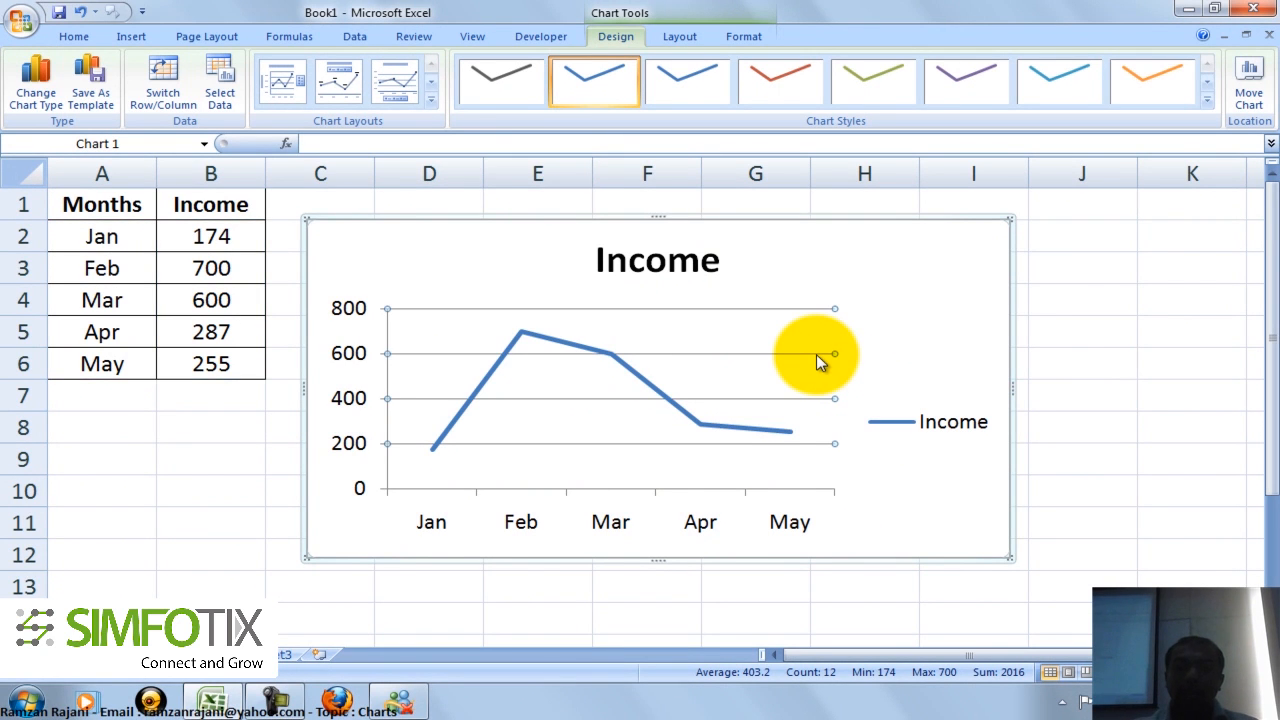
{"action": "key", "text": "Delete"}
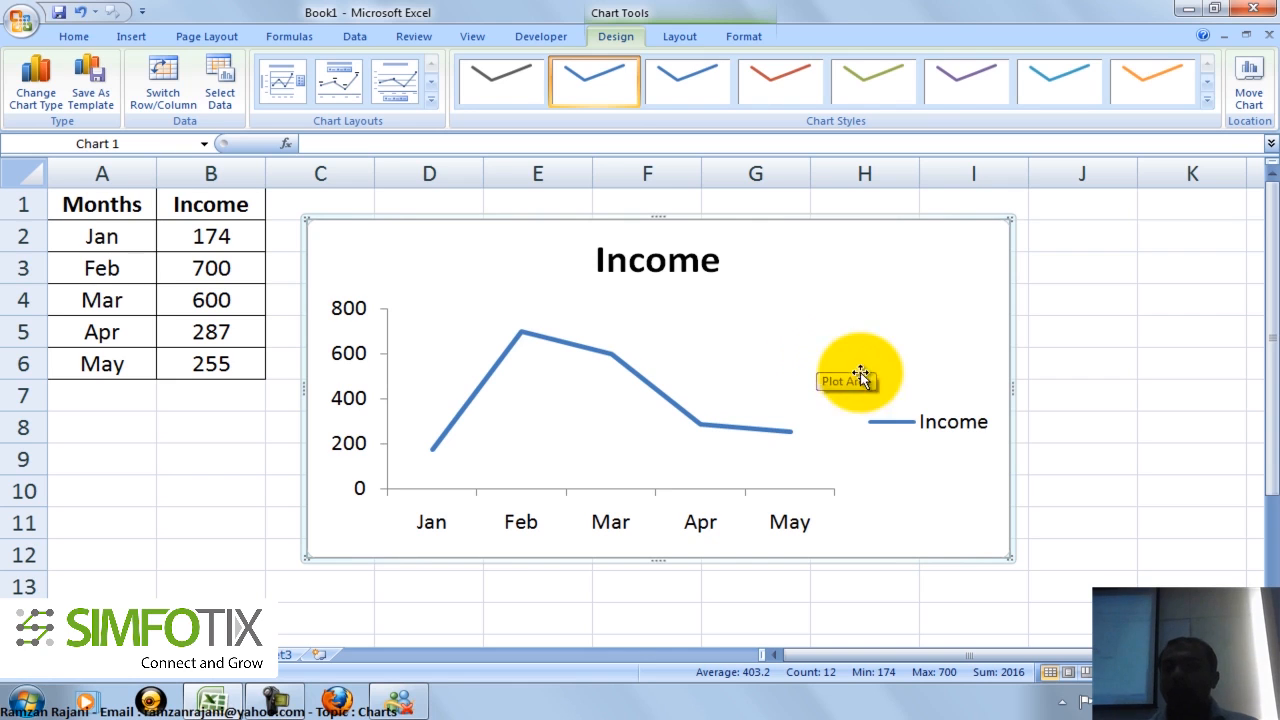
{"action": "left_click", "coordinate": [943, 431]}
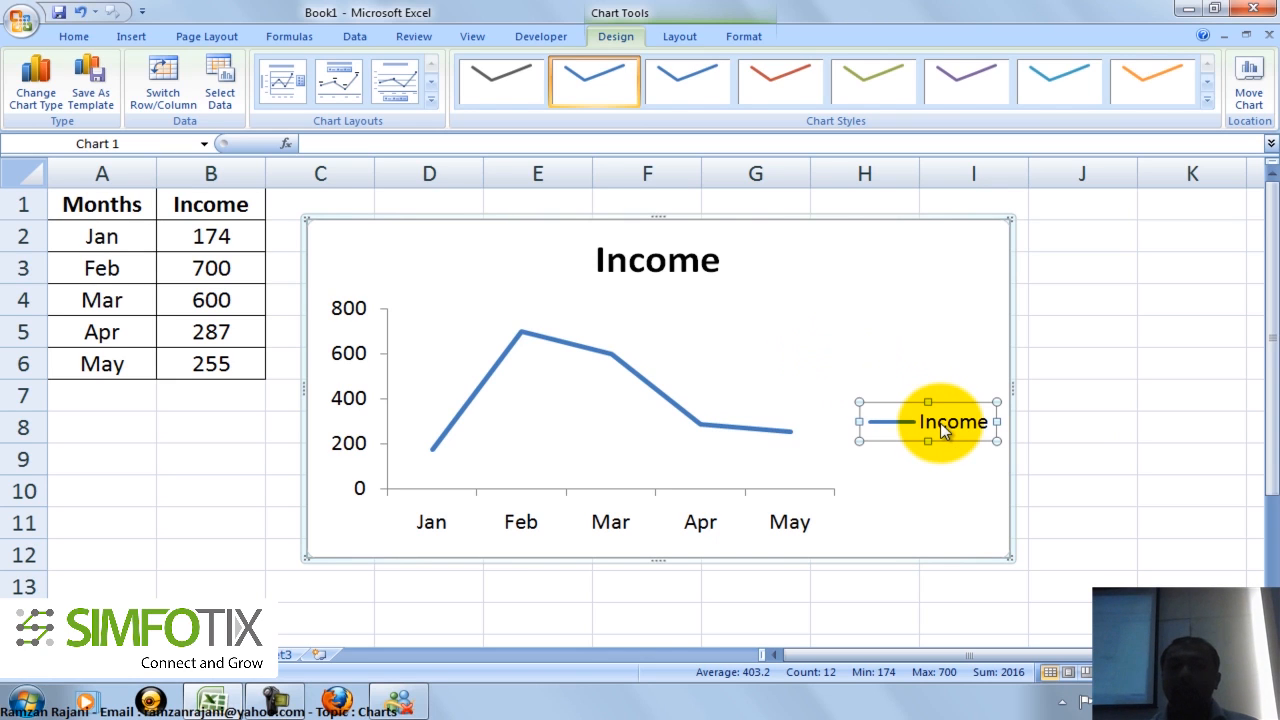
{"action": "key", "text": "Delete"}
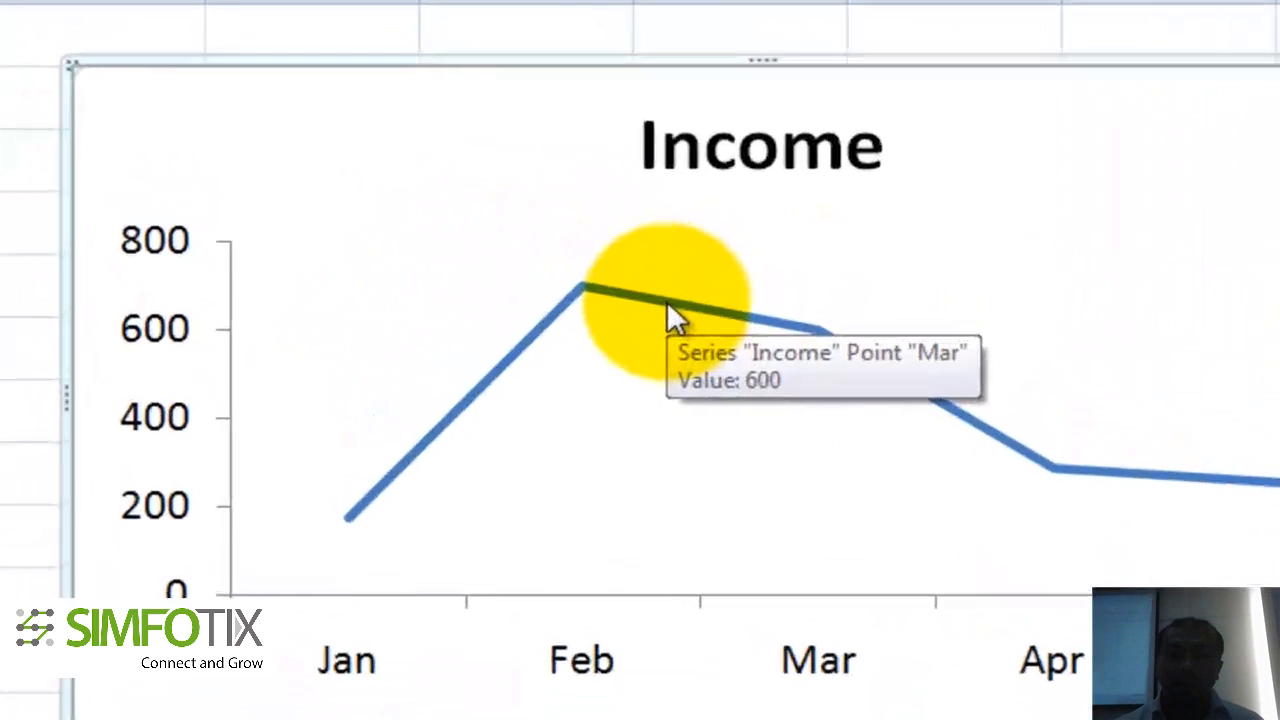
Step: Format the Income data series with the Smoothed line option turned on in its line style
{"action": "left_click", "coordinate": [609, 339]}
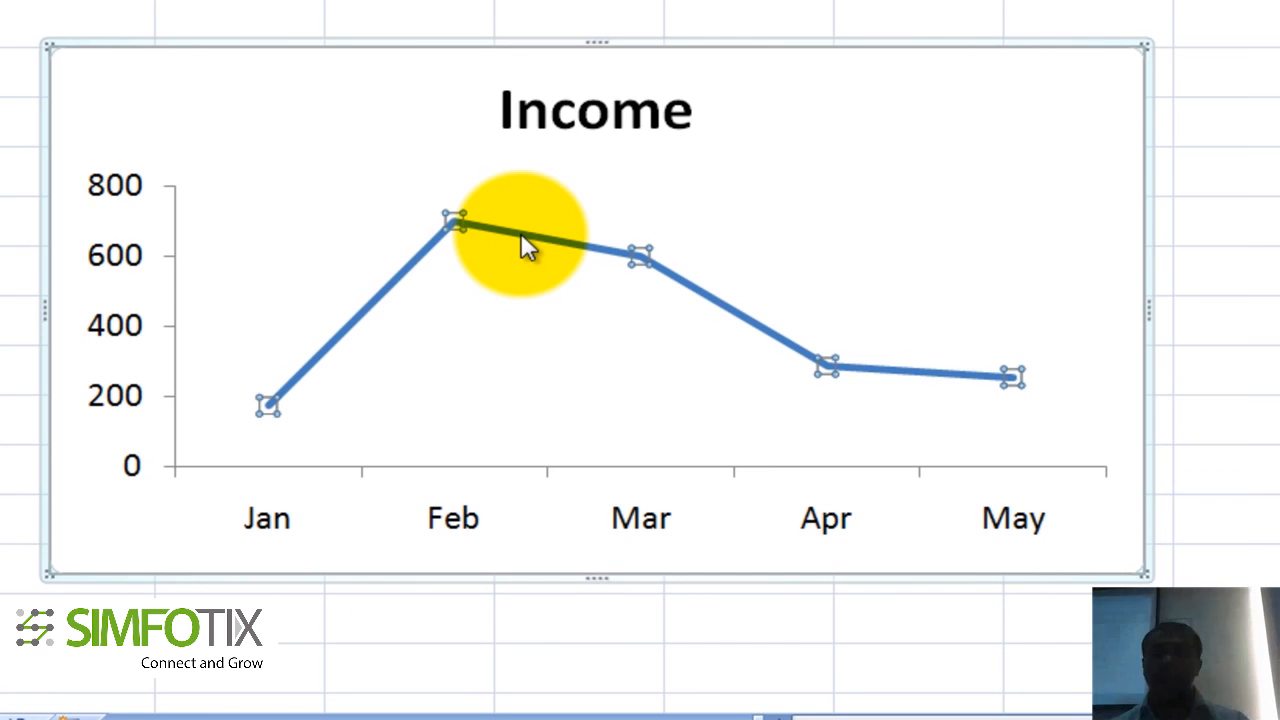
{"action": "right_click", "coordinate": [528, 248]}
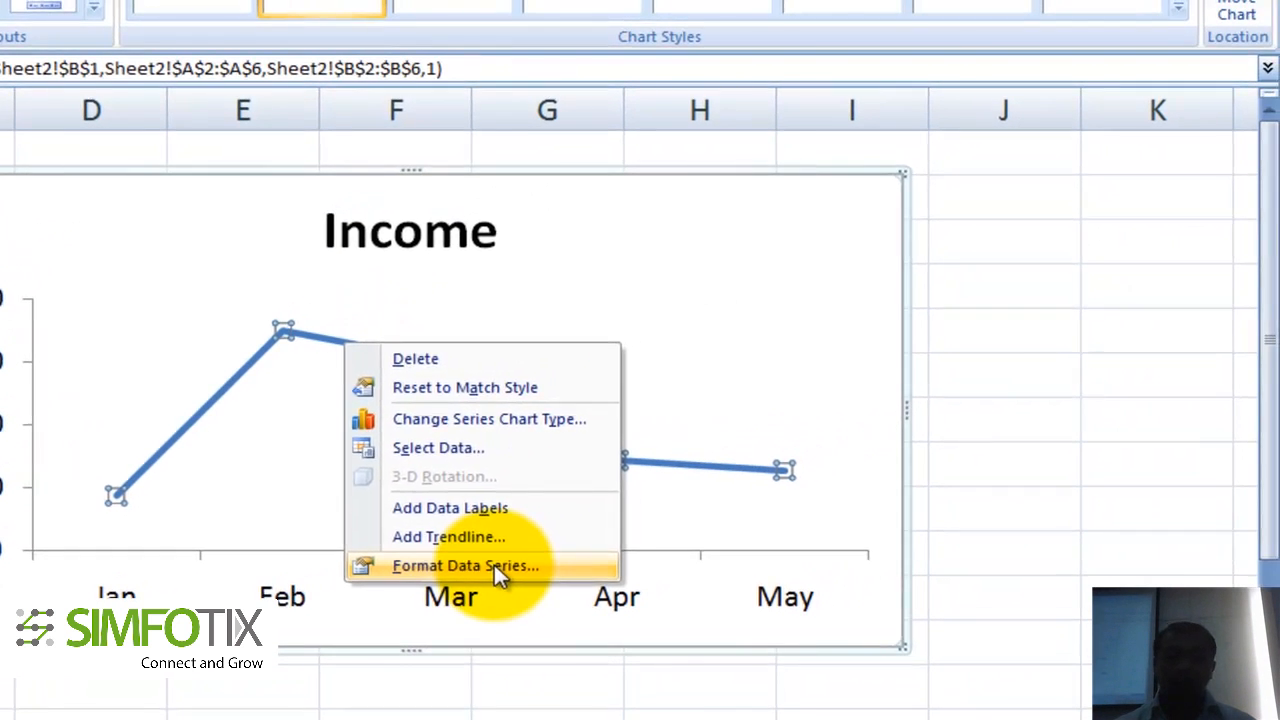
{"action": "left_click", "coordinate": [689, 483]}
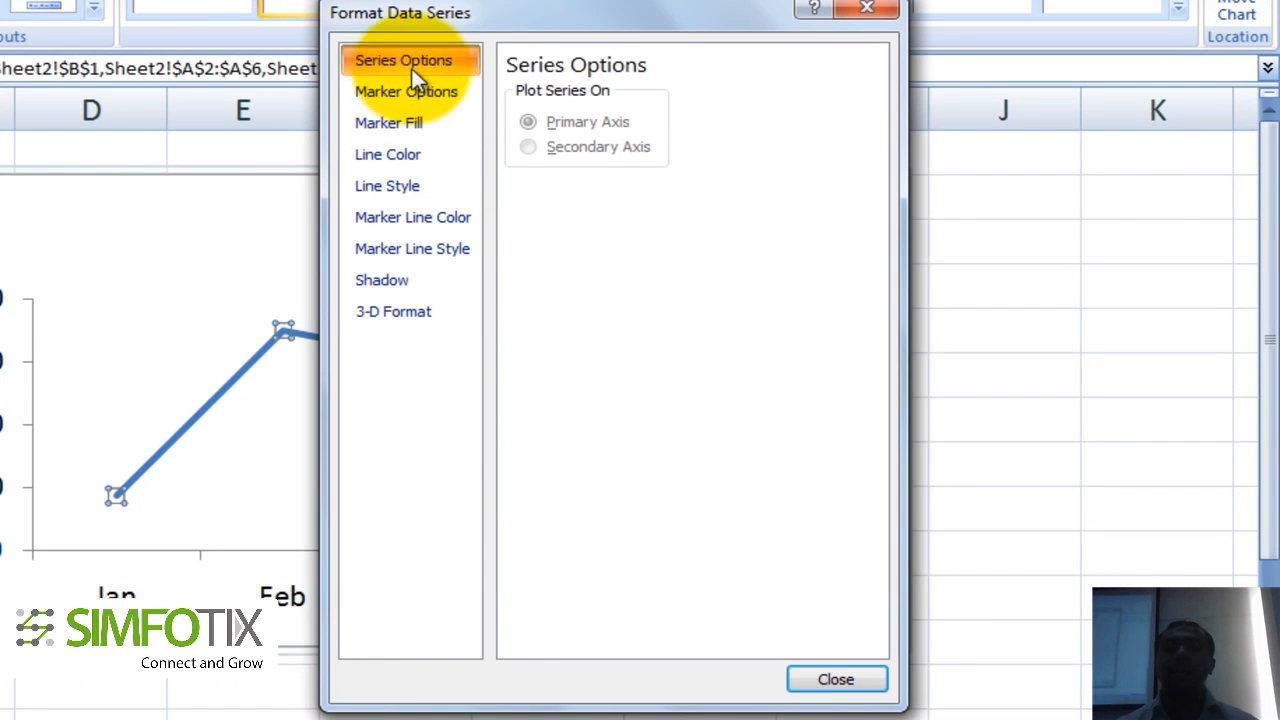
{"action": "left_click", "coordinate": [415, 187]}
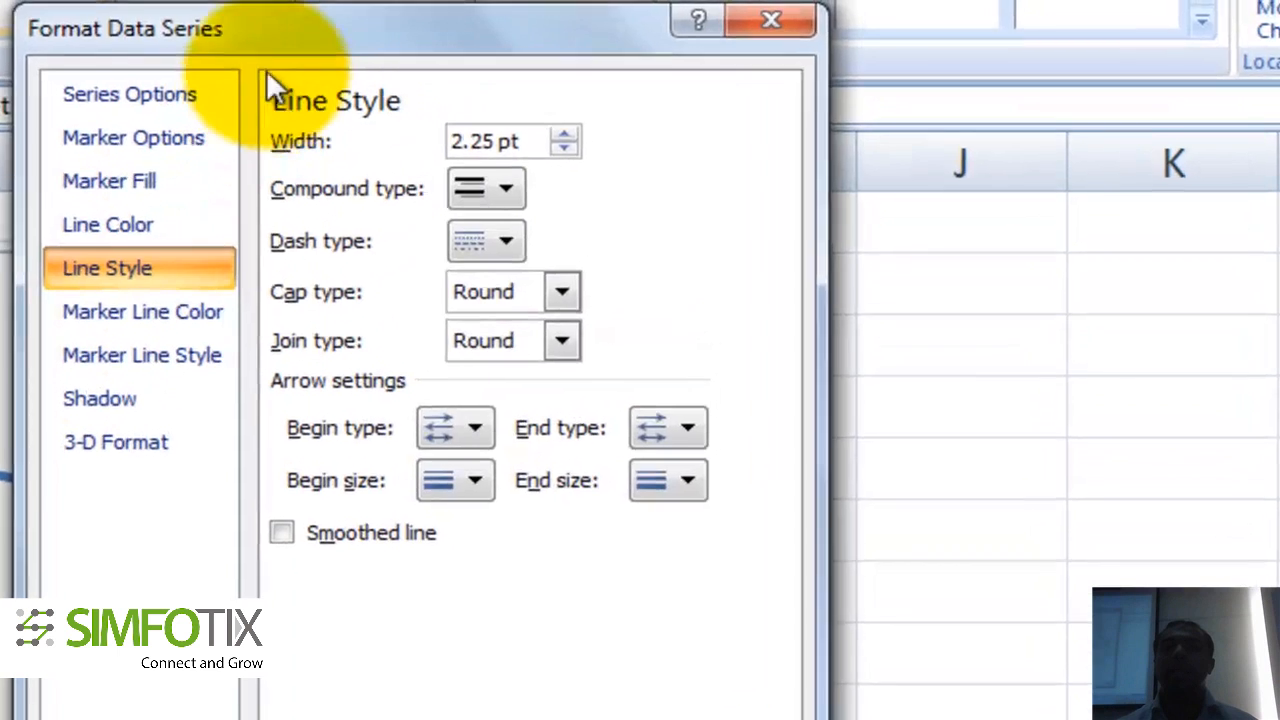
{"action": "left_click_drag", "start_coordinate": [263, 23], "coordinate": [520, 42]}
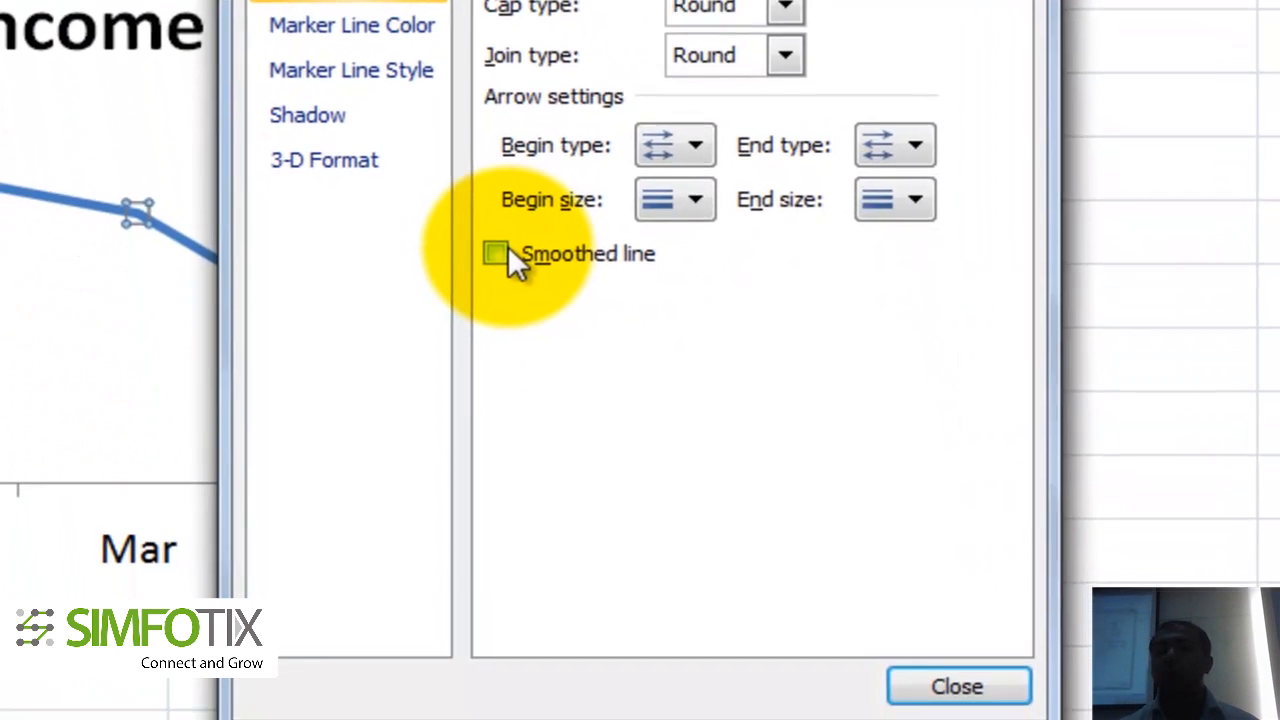
{"action": "left_click", "coordinate": [503, 265]}
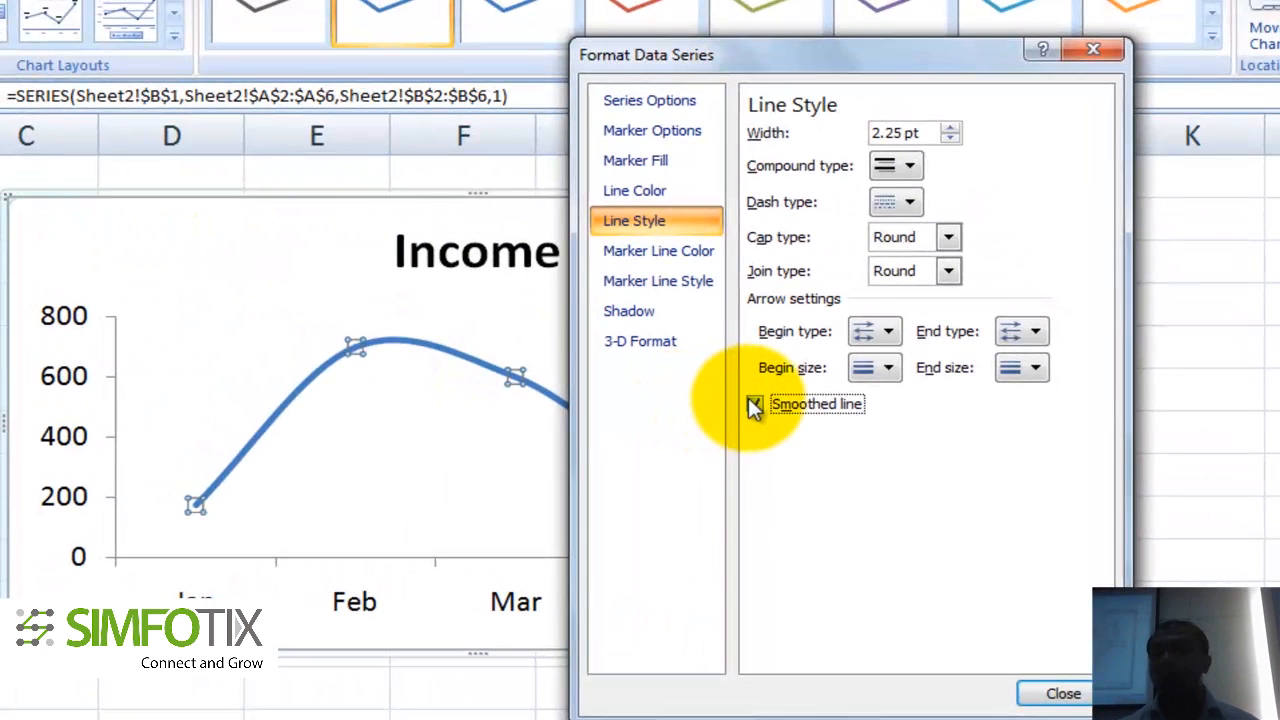
{"action": "left_click", "coordinate": [640, 336]}
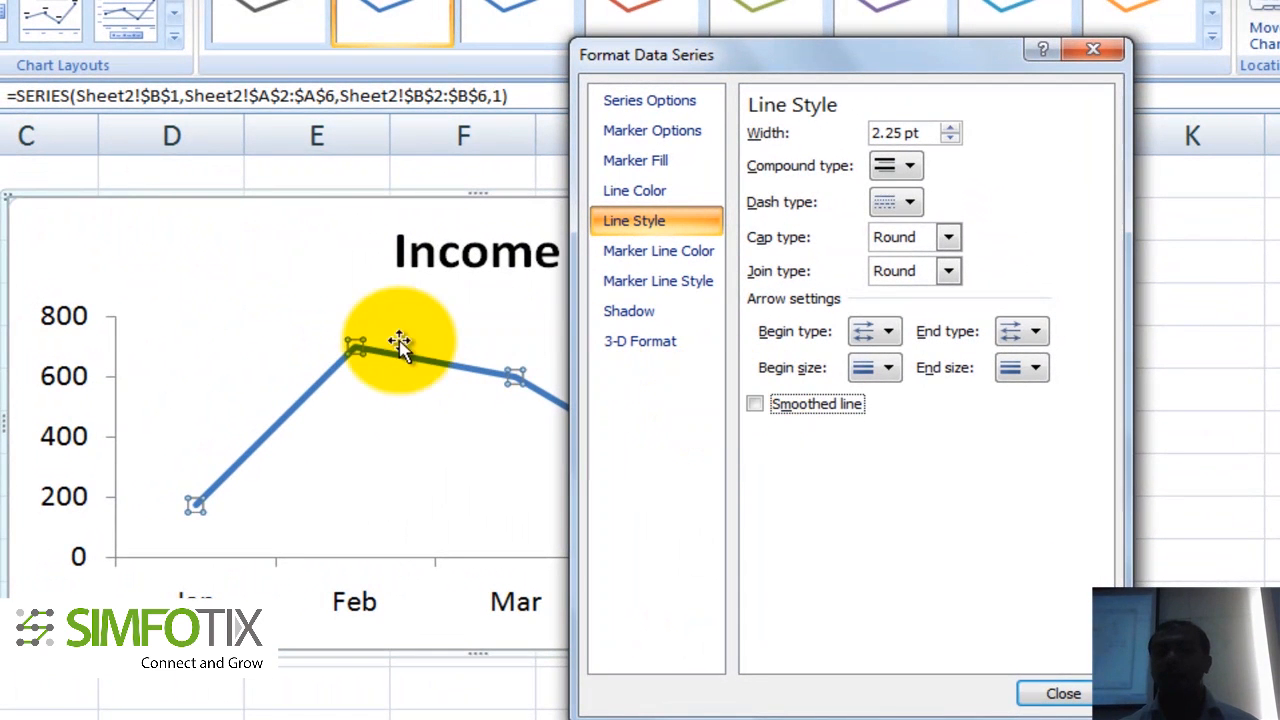
{"action": "left_click", "coordinate": [757, 404]}
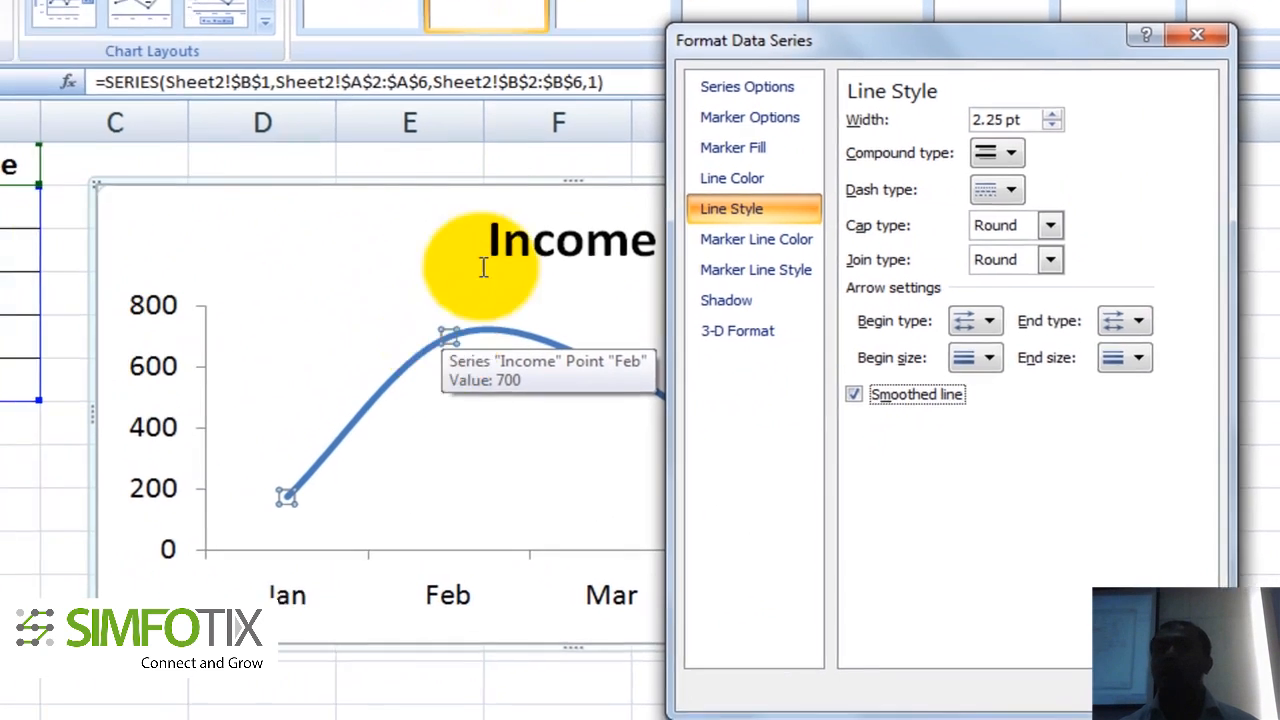
Step: End the Income line with a stealth arrowhead in the wide, medium-length size, keeping the dialog clear of the line's end
{"action": "left_click_drag", "start_coordinate": [870, 42], "coordinate": [191, 41]}
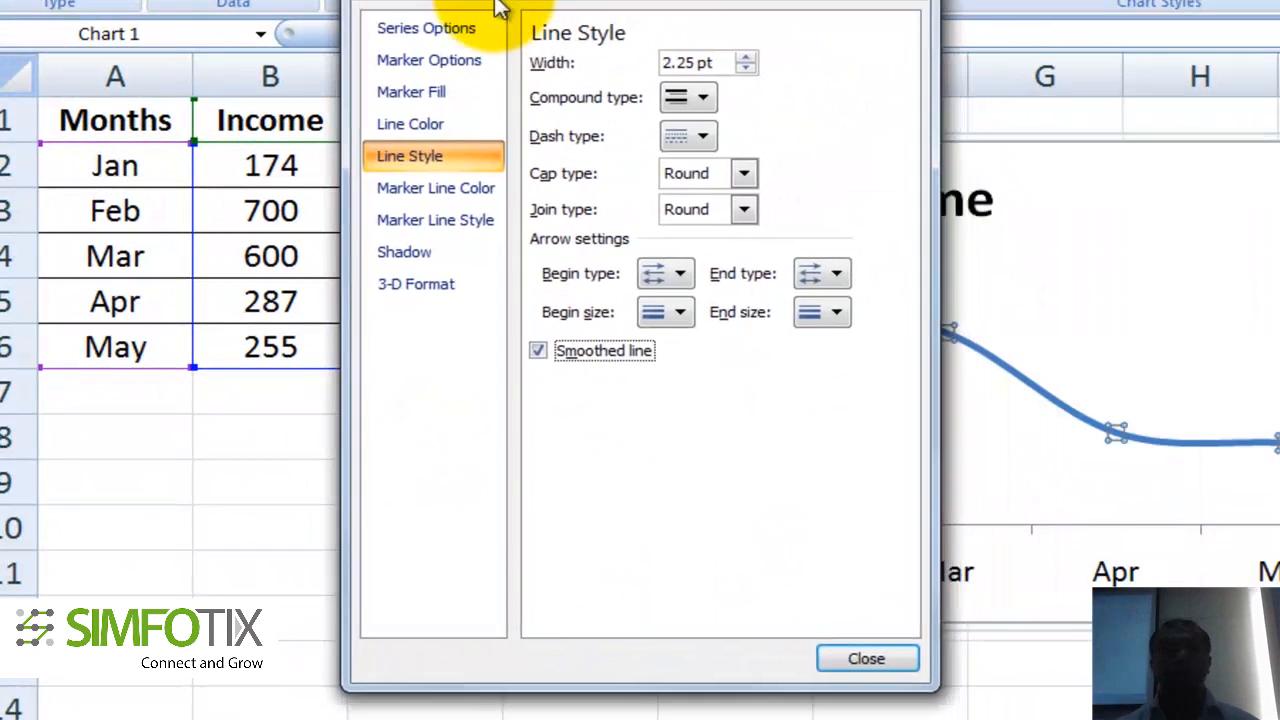
{"action": "left_click_drag", "start_coordinate": [500, 5], "coordinate": [503, 25]}
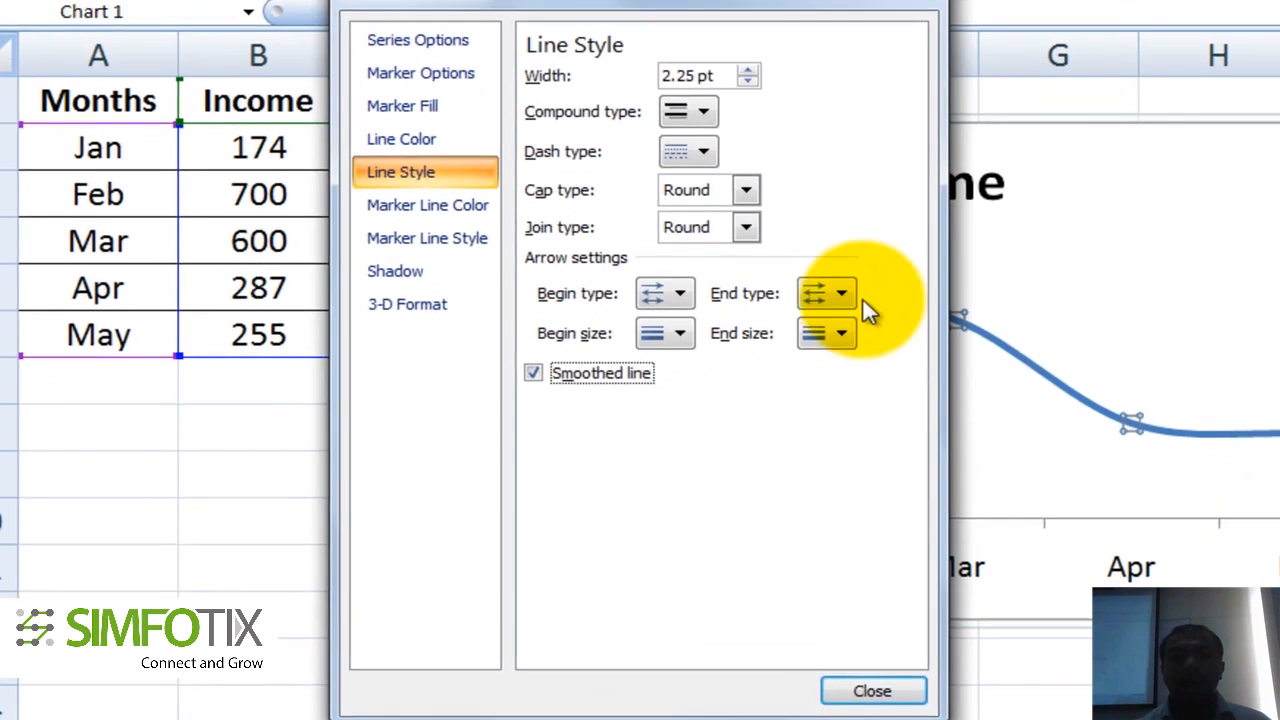
{"action": "left_click", "coordinate": [845, 293]}
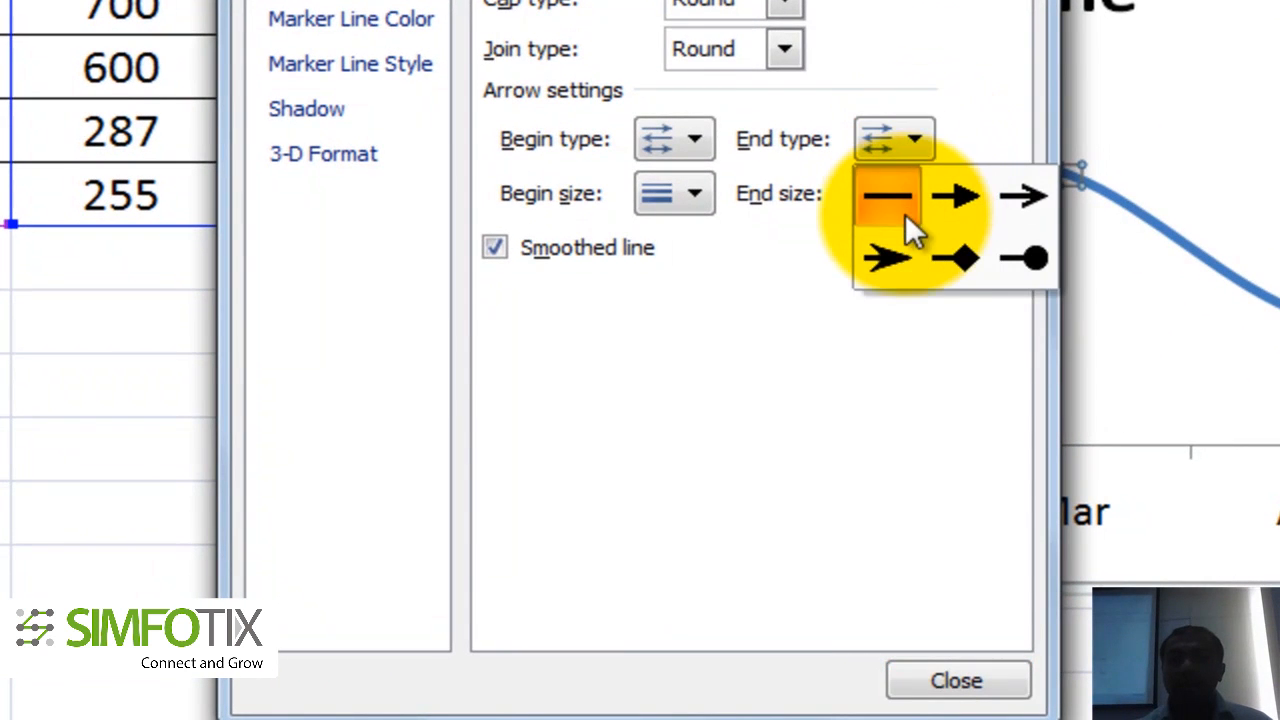
{"action": "left_click", "coordinate": [903, 255]}
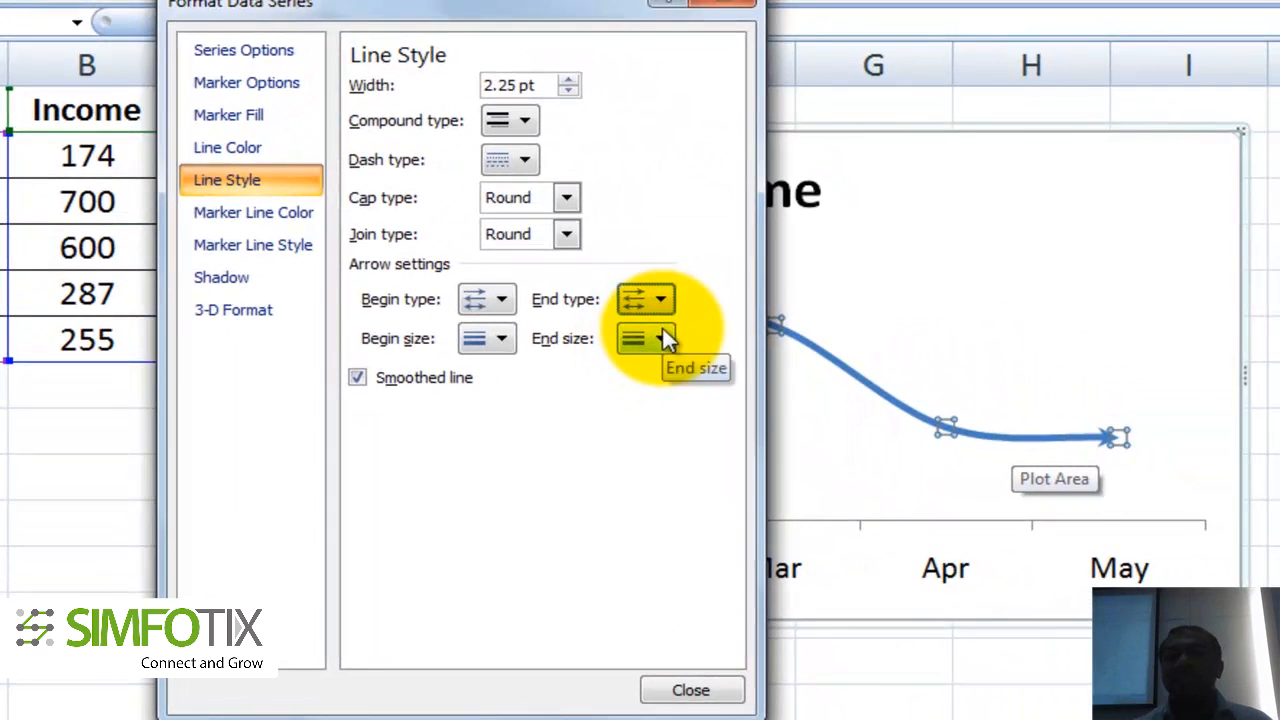
{"action": "left_click", "coordinate": [662, 338]}
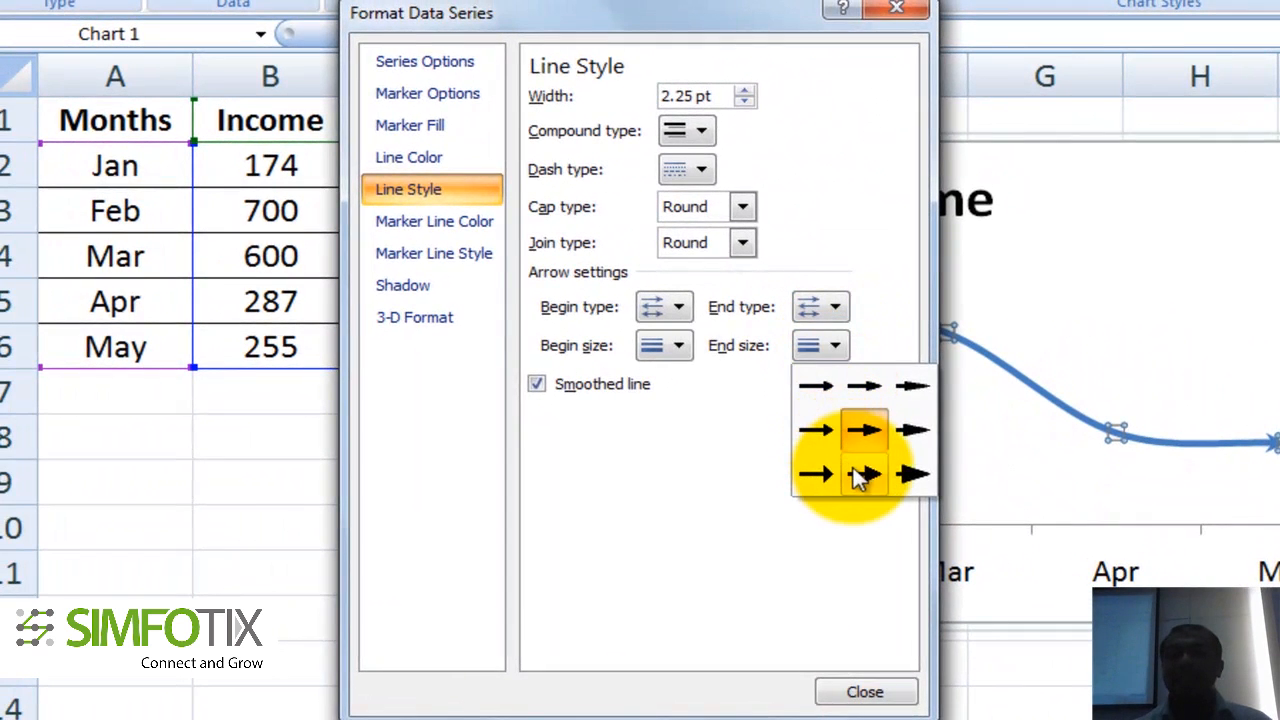
{"action": "left_click", "coordinate": [858, 476]}
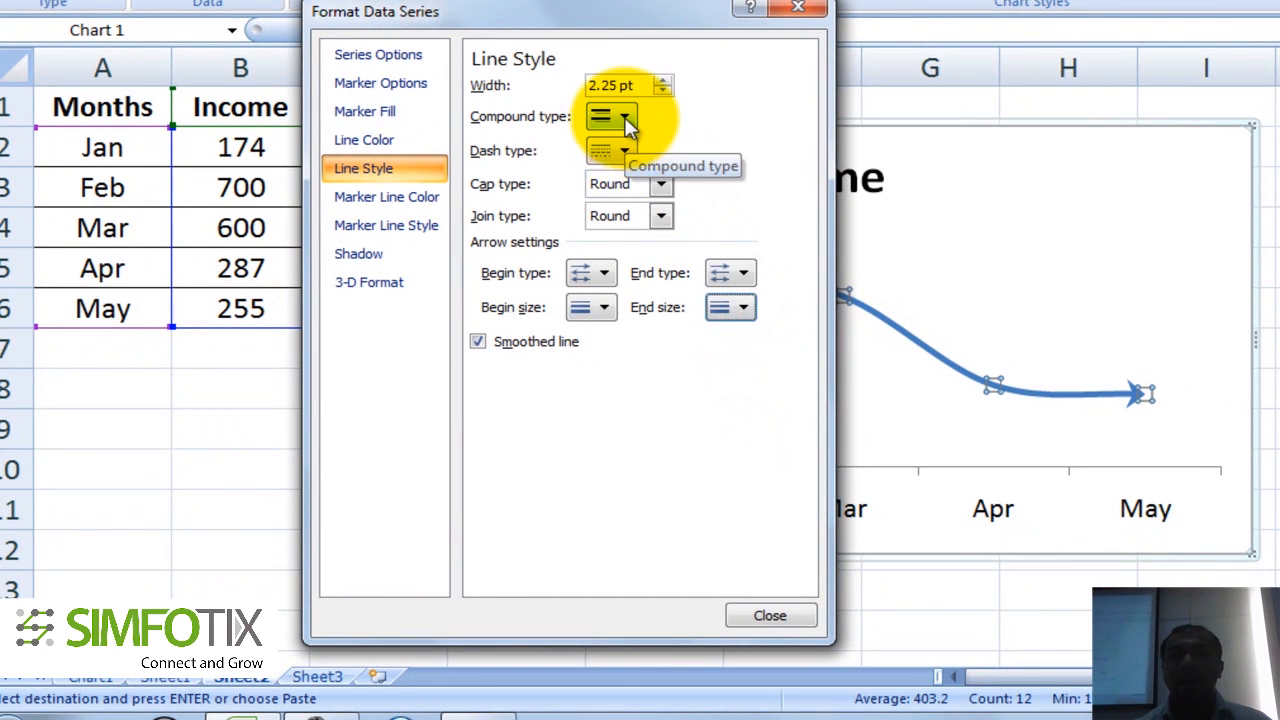
Step: Try the double compound type on the Income line and return it to the single line
{"action": "left_click", "coordinate": [622, 118]}
{"action": "left_click", "coordinate": [540, 233]}
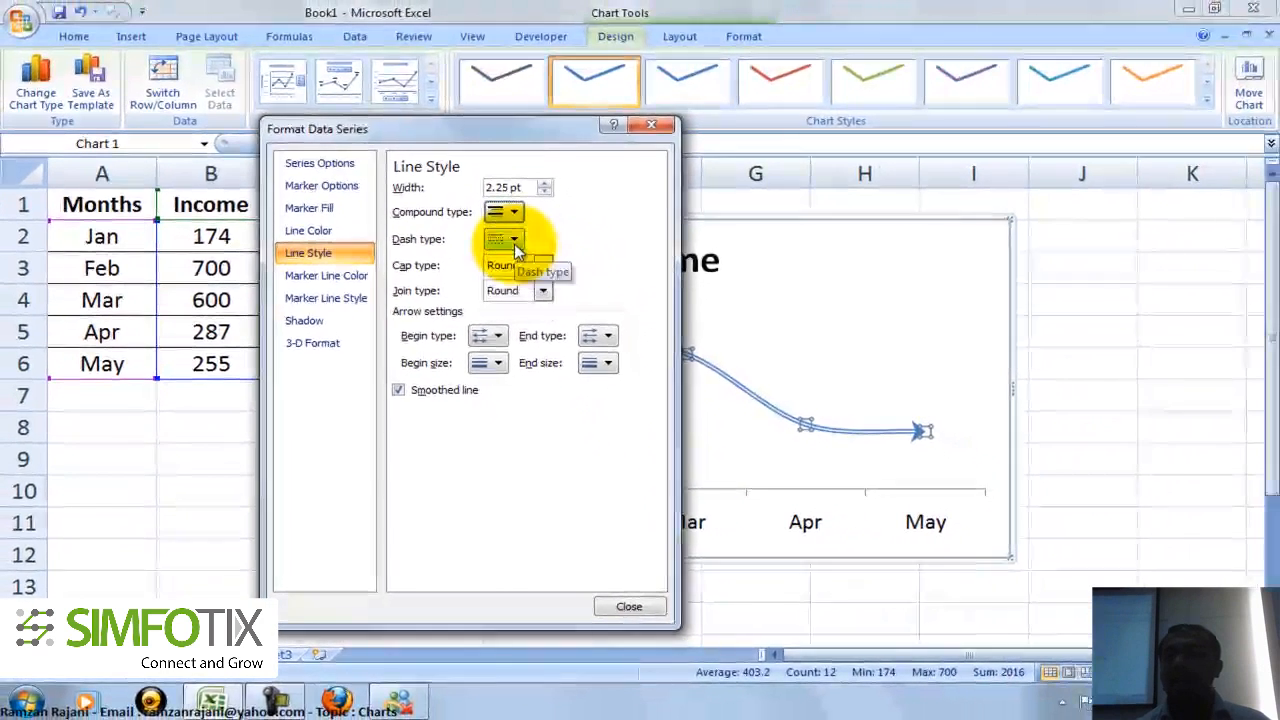
{"action": "left_click", "coordinate": [530, 191]}
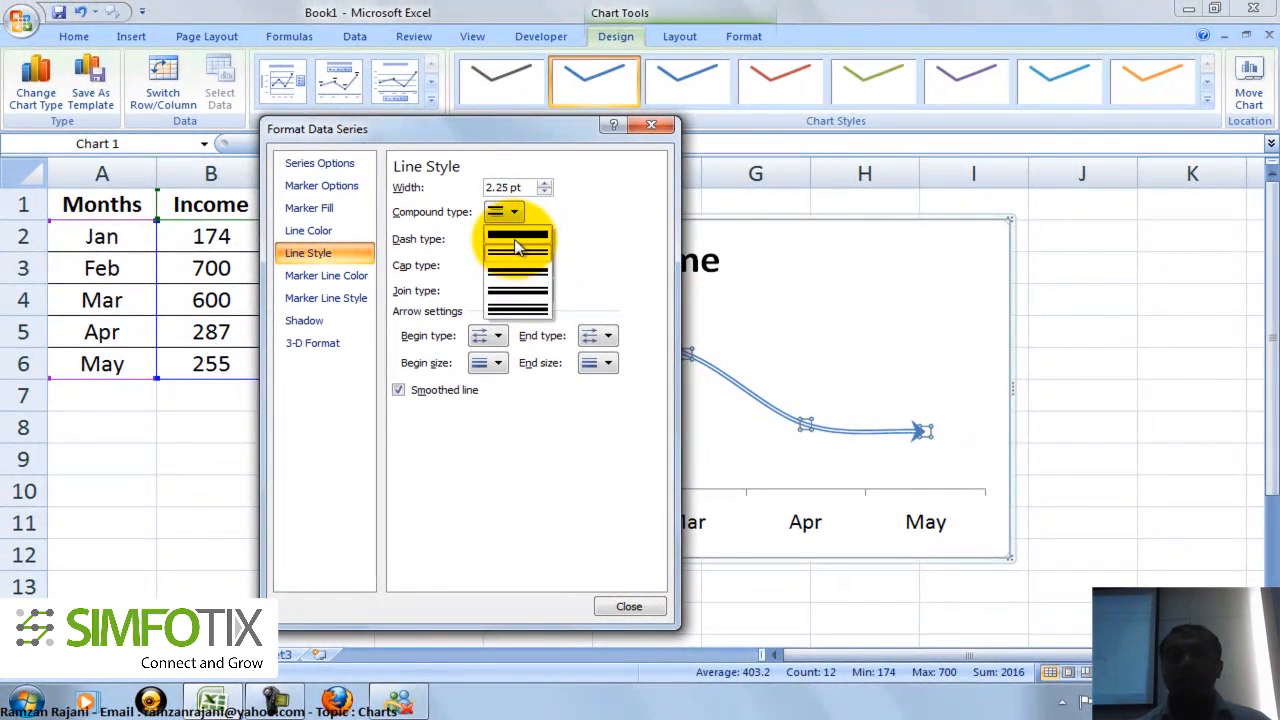
{"action": "left_click", "coordinate": [515, 237]}
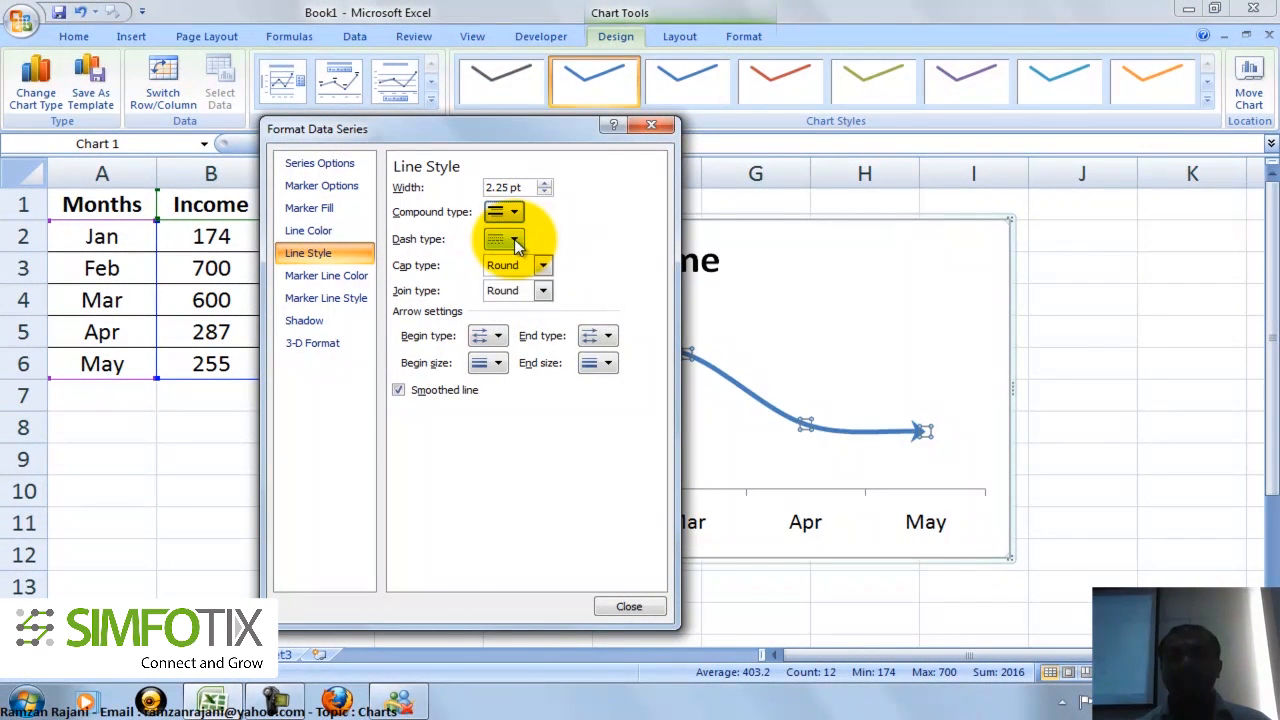
Step: Set the Income line's width to 3.75 pt and close the series formatting dialog
{"action": "left_click", "coordinate": [545, 186]}
{"action": "left_click", "coordinate": [545, 186]}
{"action": "left_click", "coordinate": [545, 186]}
{"action": "left_click", "coordinate": [545, 186]}
{"action": "left_click", "coordinate": [545, 186]}
{"action": "left_click", "coordinate": [545, 185]}
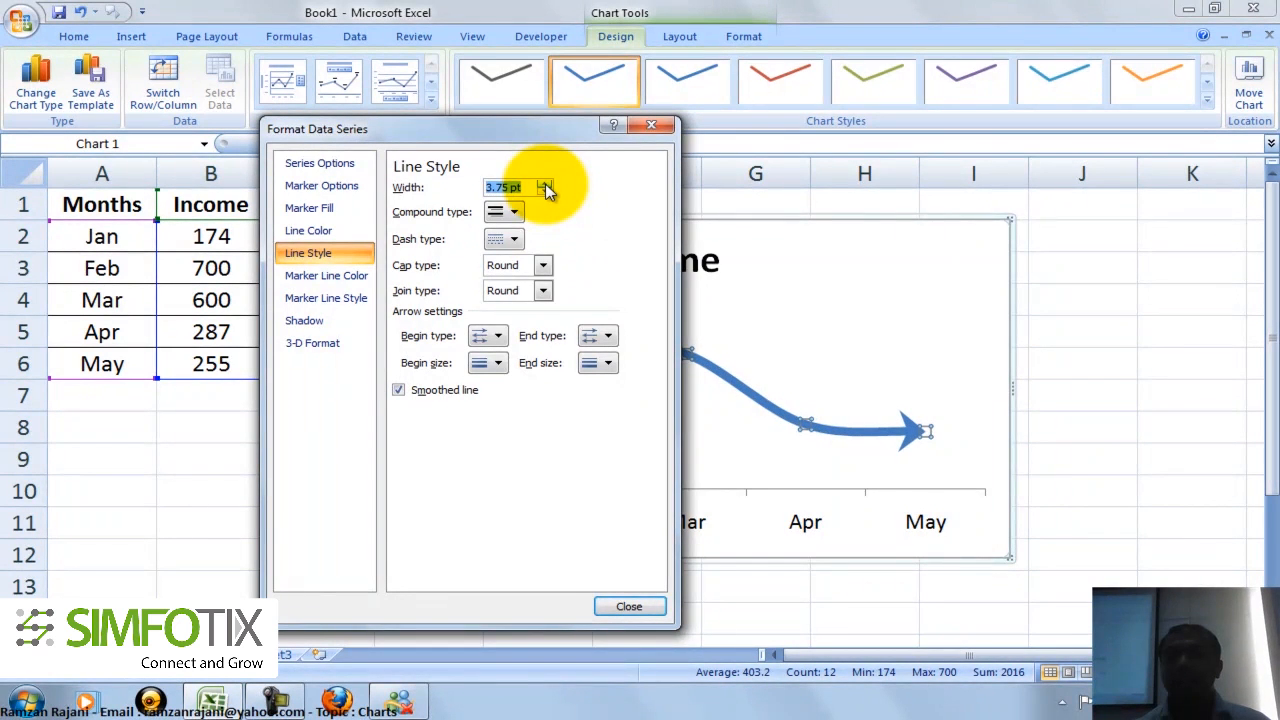
{"action": "left_click", "coordinate": [604, 607]}
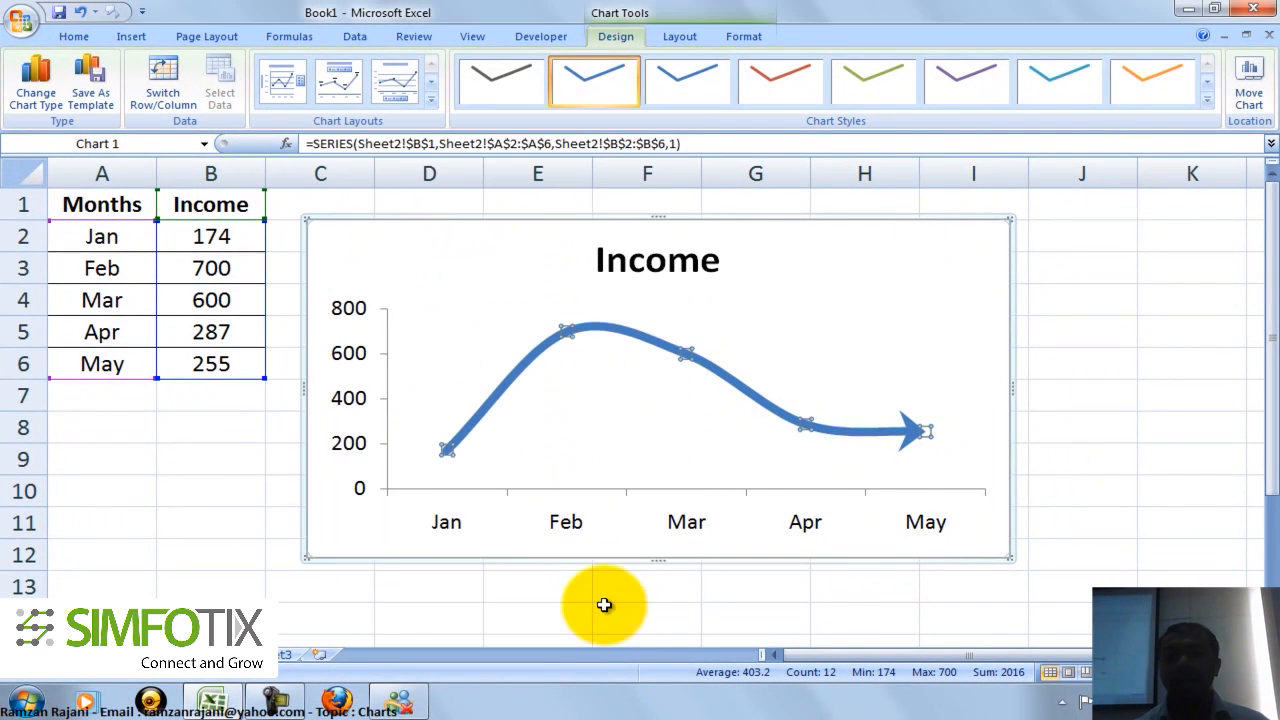
Step: Set the May income in B6 to 450
{"action": "left_click", "coordinate": [251, 481]}
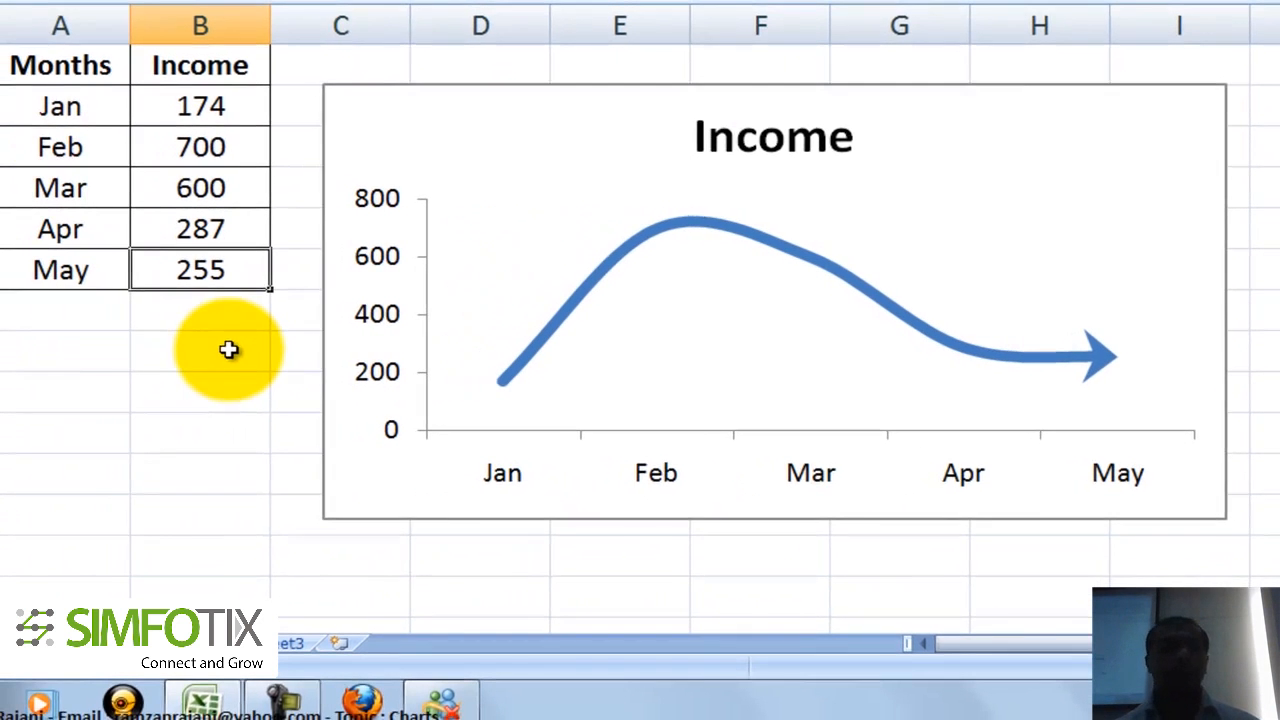
{"action": "type", "text": "450"}
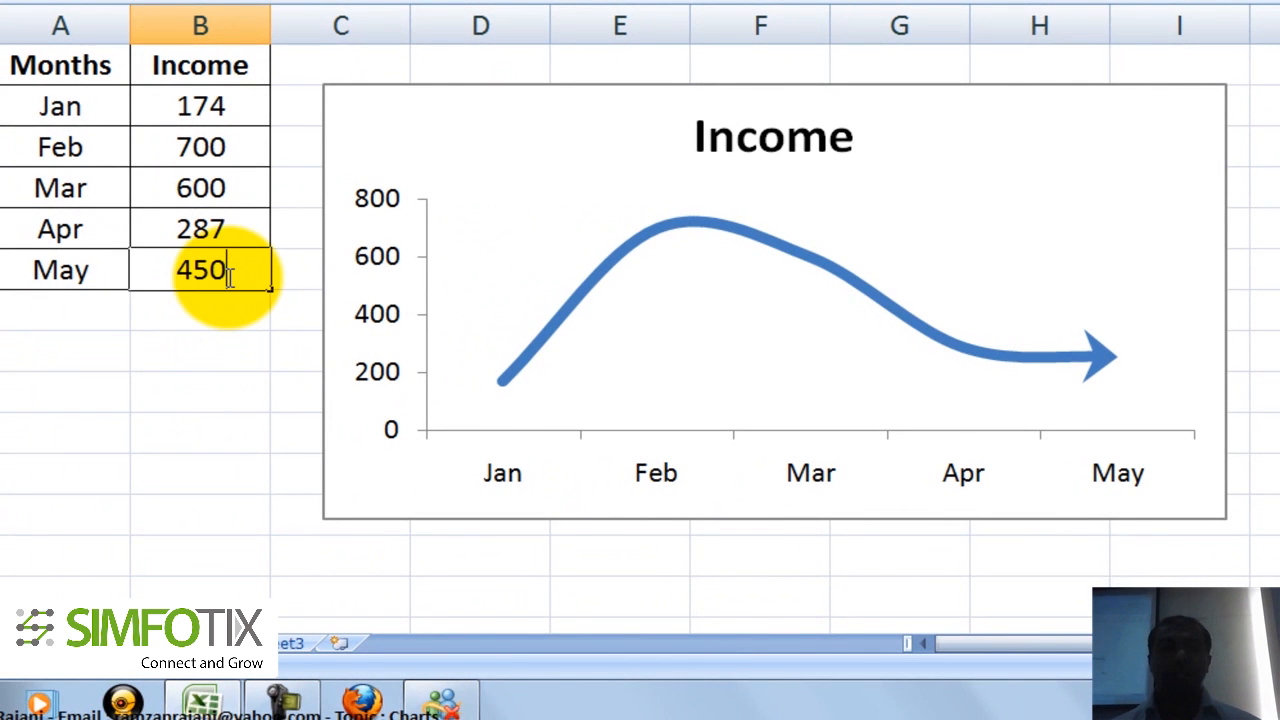
{"action": "key", "text": "Return"}
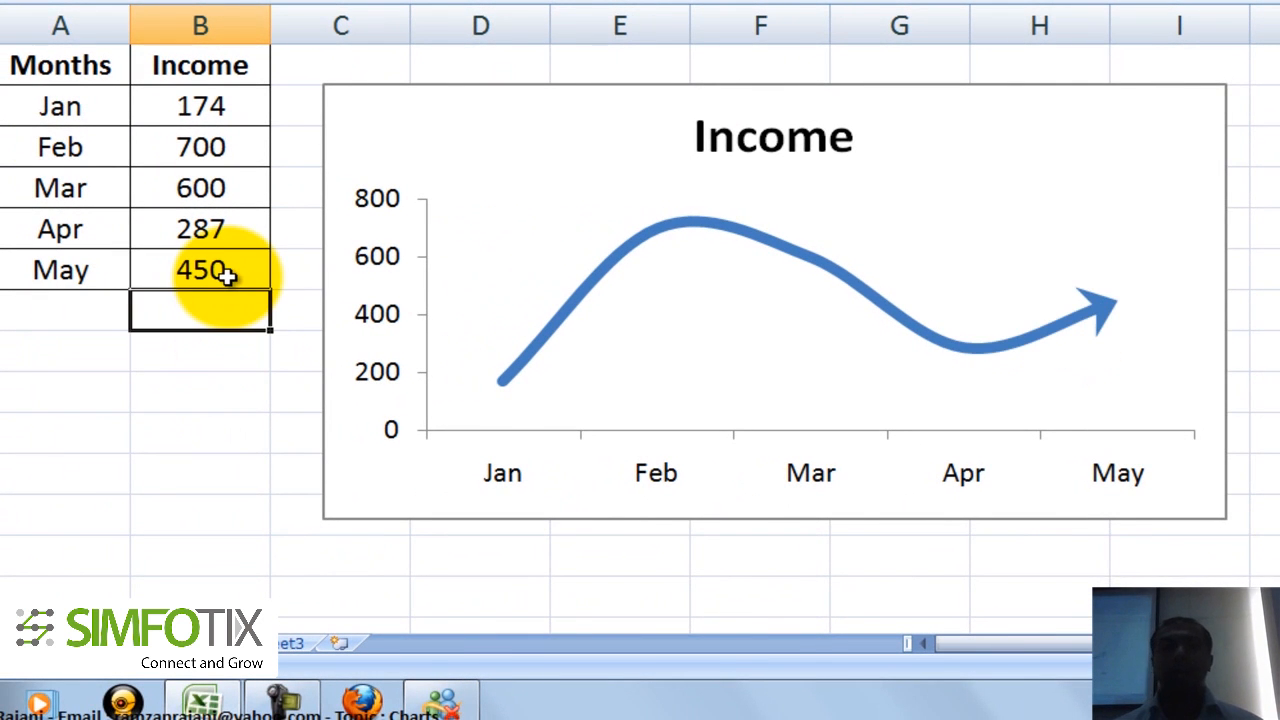
Step: Set the April income to 450 and the May income to 600
{"action": "left_click", "coordinate": [196, 224]}
{"action": "type", "text": "450"}
{"action": "key", "text": "Return"}
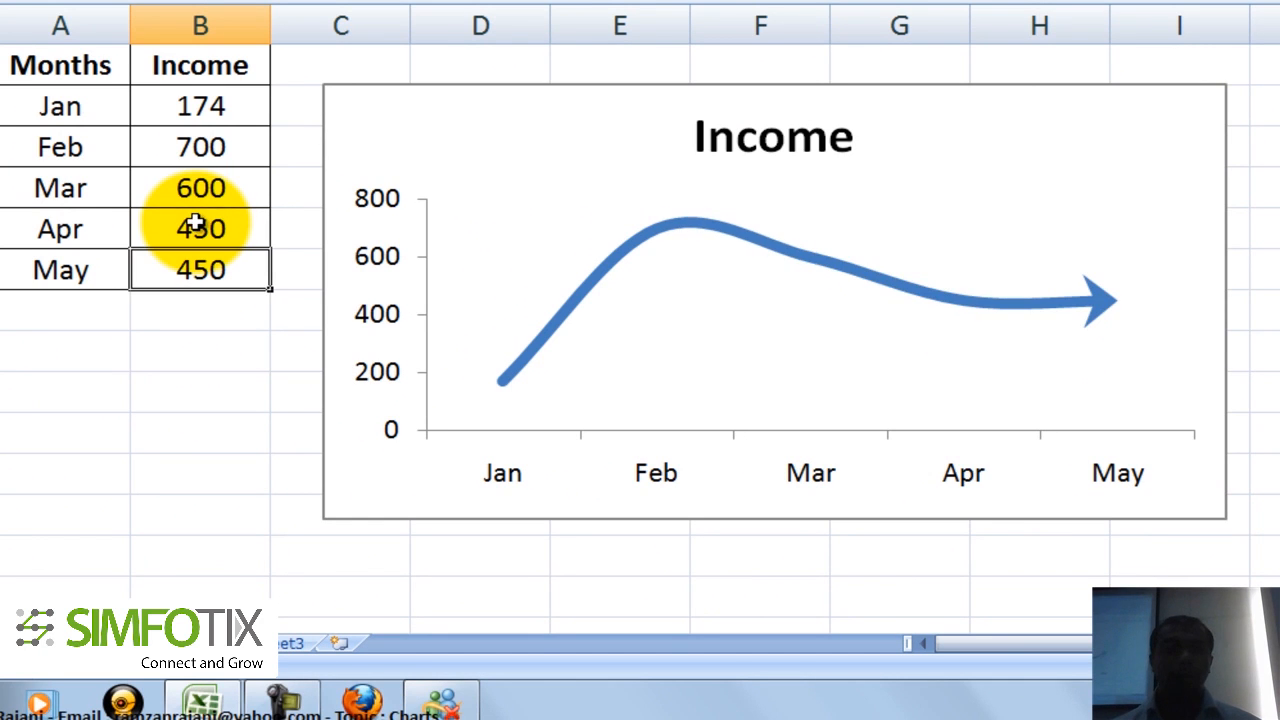
{"action": "type", "text": "600"}
{"action": "key", "text": "Return"}
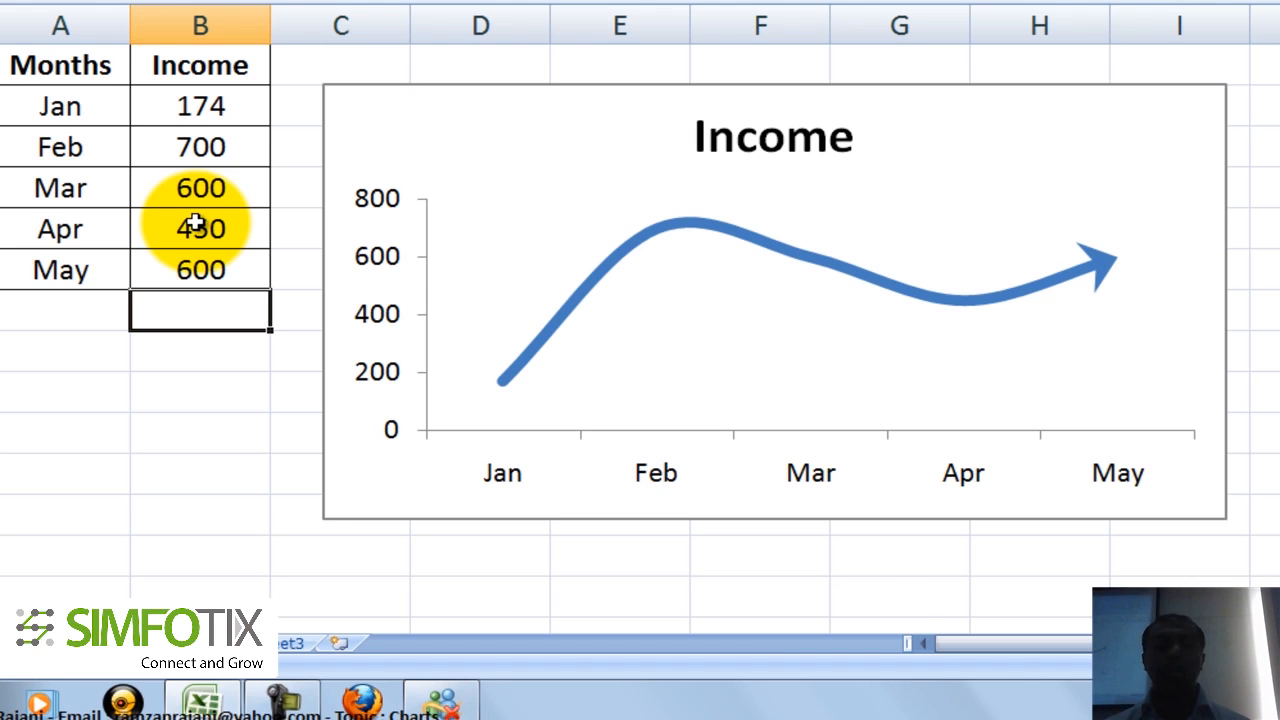
Step: On the blank Sheet3, enter the headers Education in A1 and Count in B1
{"action": "key", "text": "ctrl+Page_Down"}
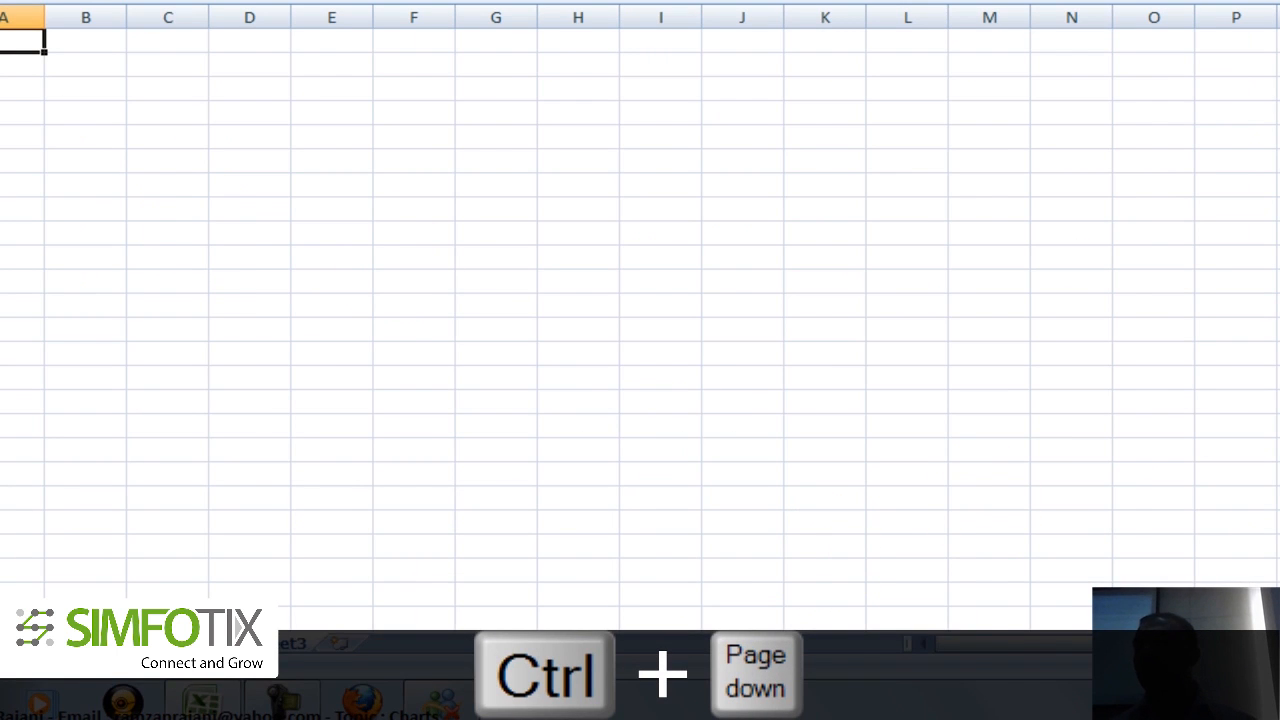
{"action": "left_click", "coordinate": [1270, 666]}
{"action": "left_click", "coordinate": [1270, 666]}
{"action": "left_click", "coordinate": [1270, 666]}
{"action": "left_click", "coordinate": [1270, 666]}
{"action": "left_click", "coordinate": [1270, 666]}
{"action": "left_click", "coordinate": [1270, 666]}
{"action": "left_click", "coordinate": [1270, 666]}
{"action": "left_click", "coordinate": [1270, 666]}
{"action": "left_click", "coordinate": [1270, 666]}
{"action": "left_click", "coordinate": [1270, 666]}
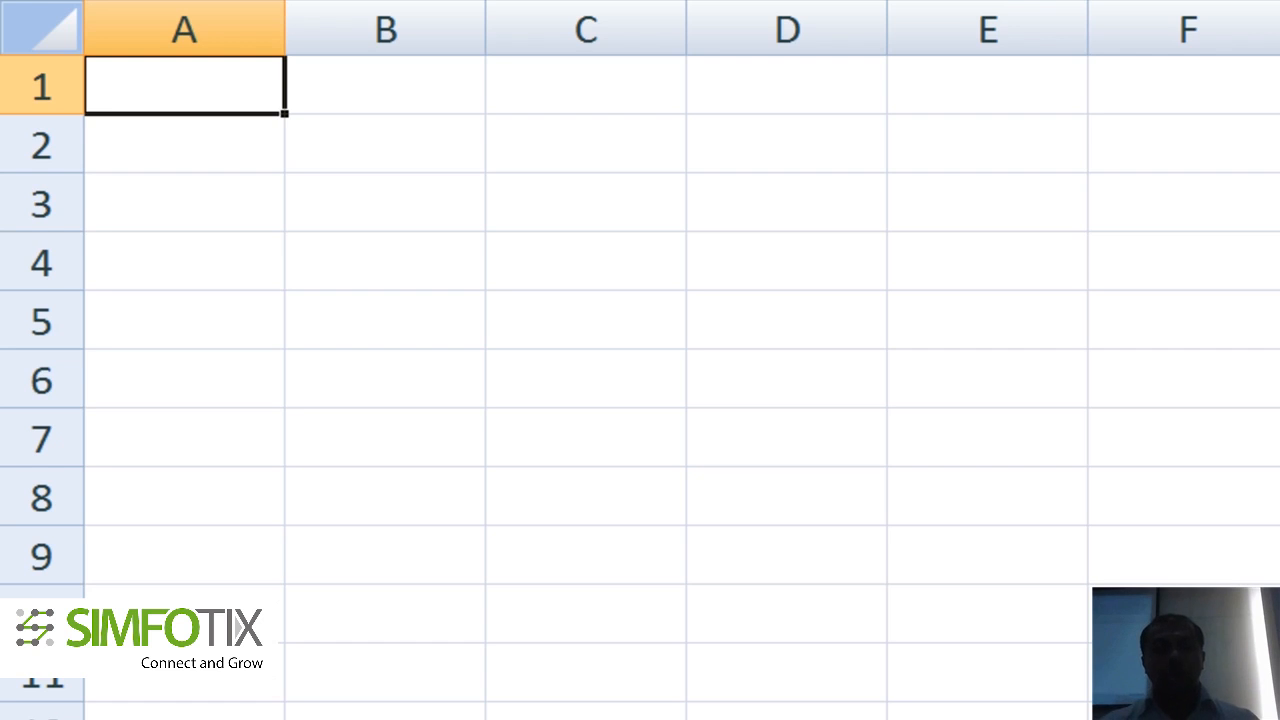
{"action": "type", "text": "Education"}
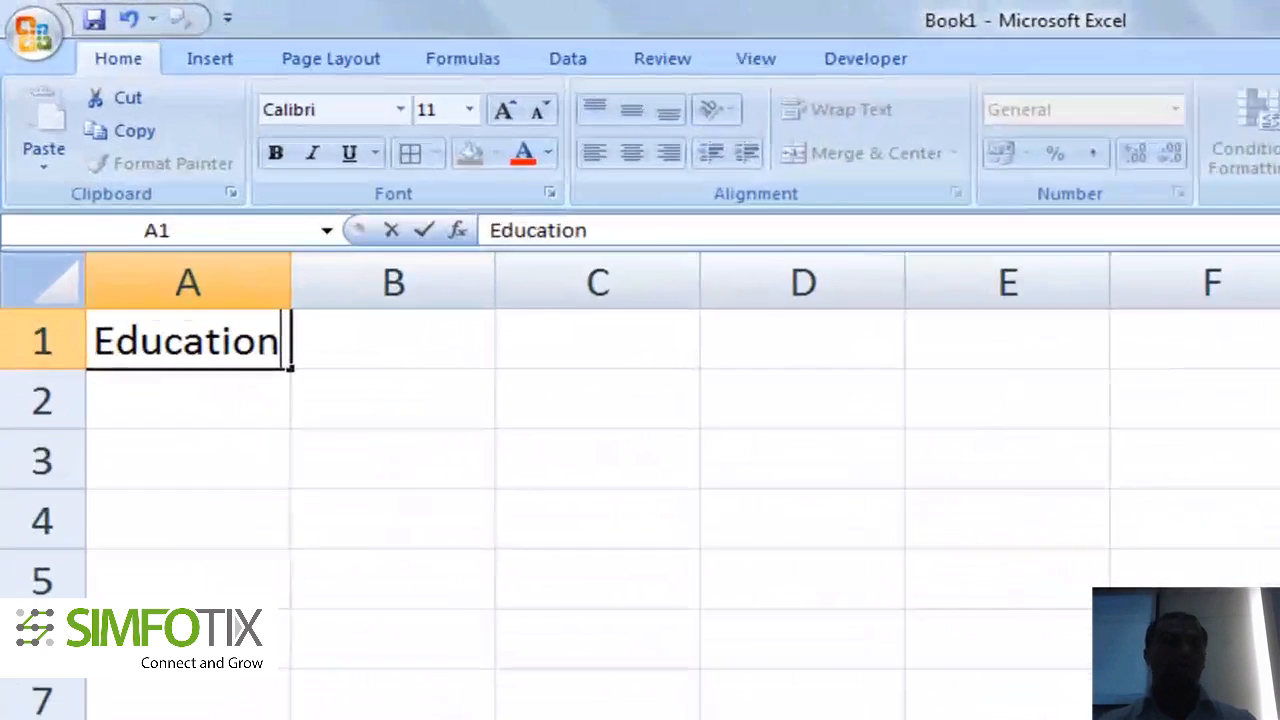
{"action": "key", "text": "Tab"}
{"action": "type", "text": "Count"}
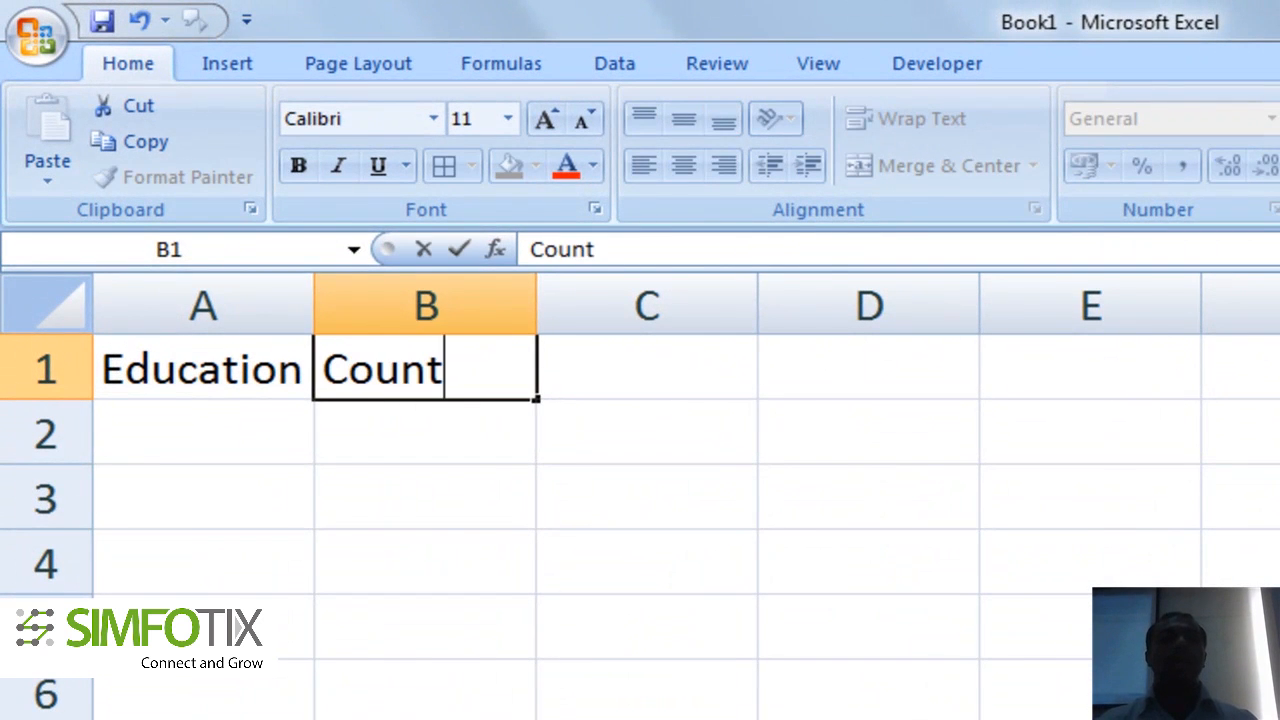
{"action": "key", "text": "Return"}
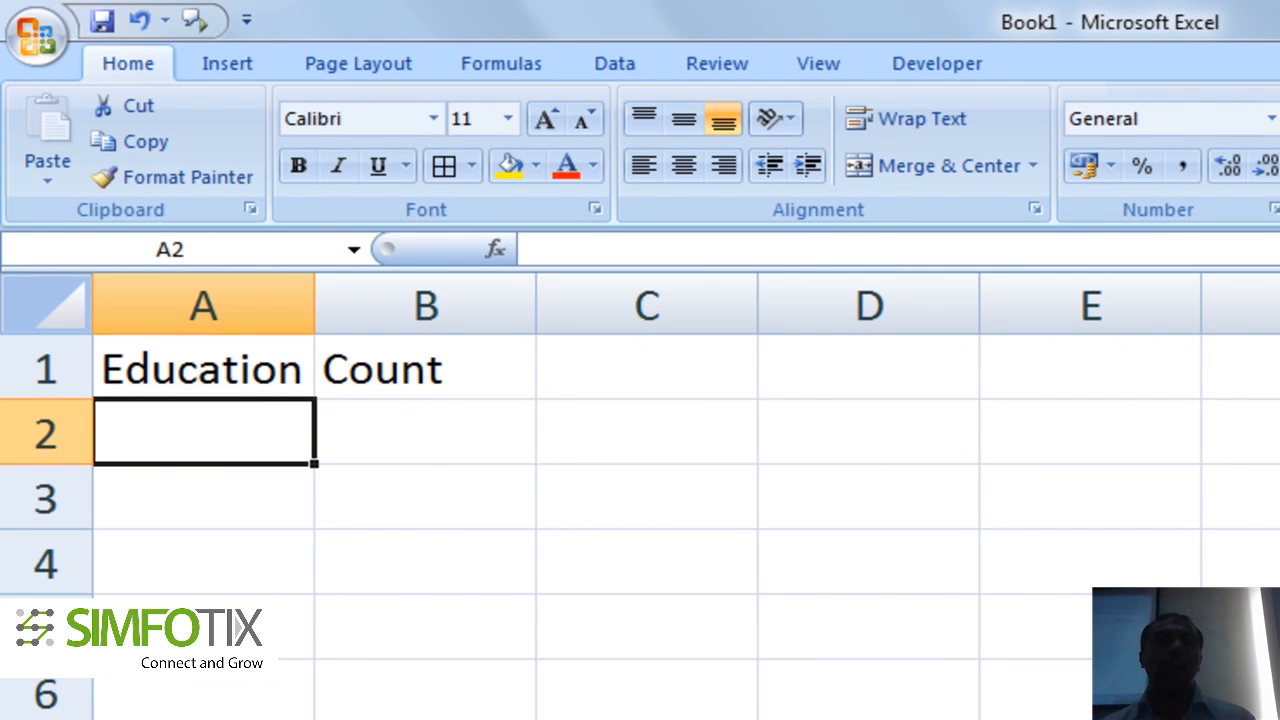
Step: Fill the first two rows of the Education table with MBA 1000 and IIT 1000
{"action": "type", "text": "MBA"}
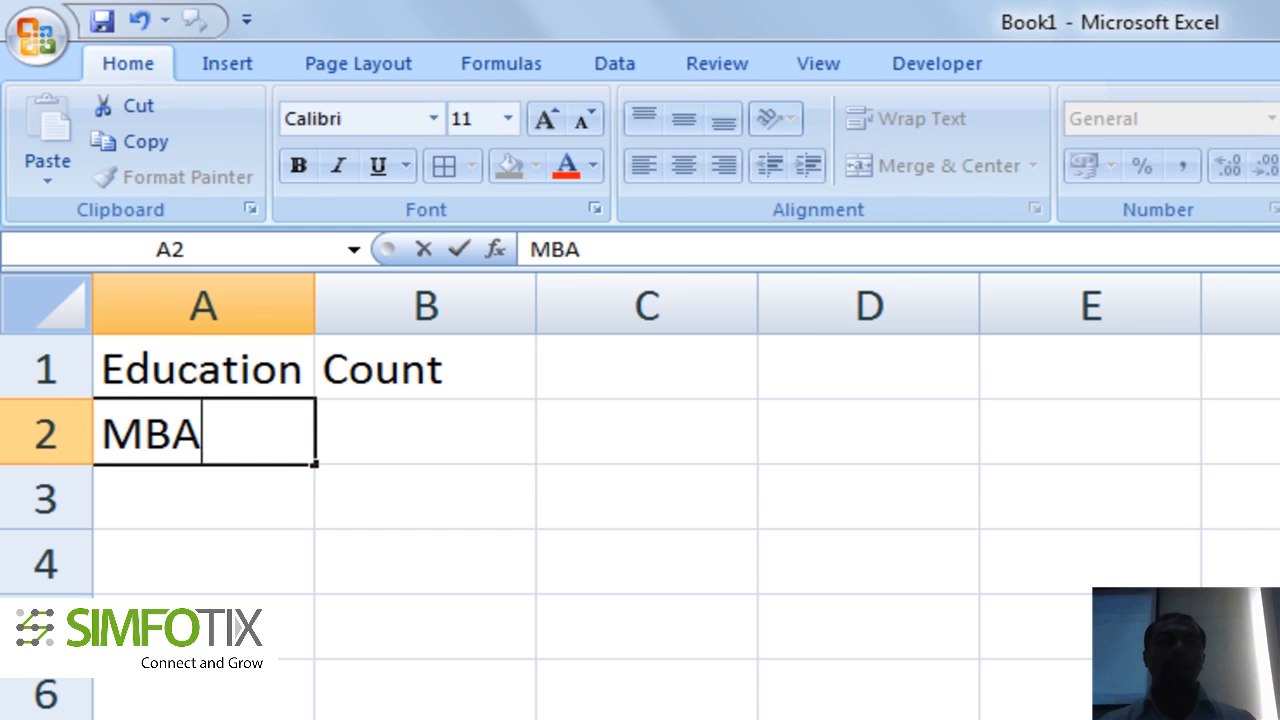
{"action": "key", "text": "Tab"}
{"action": "type", "text": "1000"}
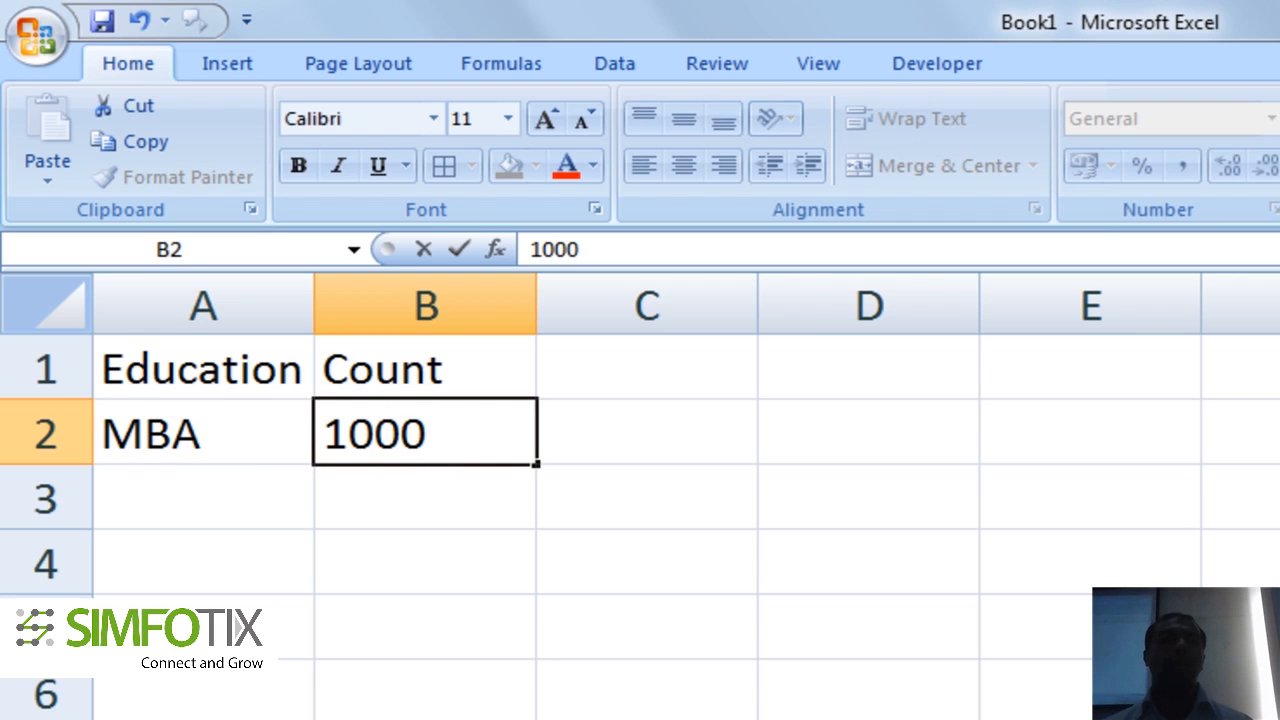
{"action": "key", "text": "Return"}
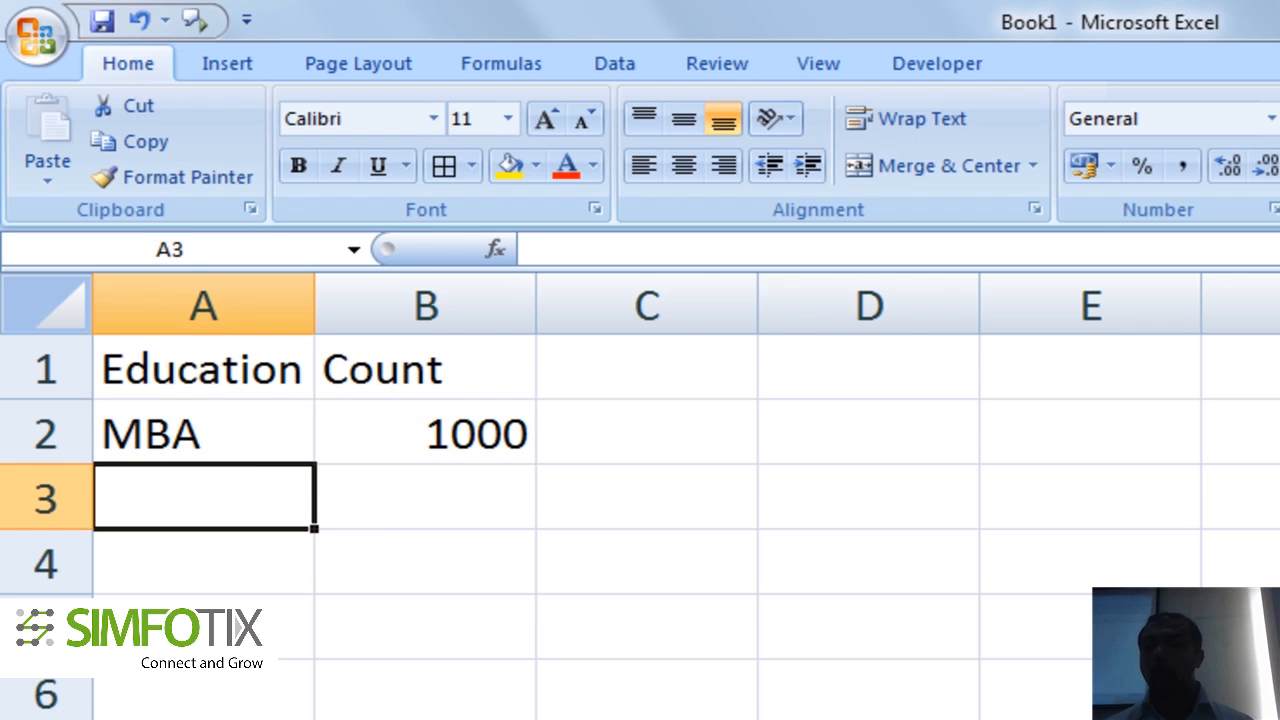
{"action": "scroll", "coordinate": [640, 496], "scroll_direction": "up", "scroll_amount": 3}
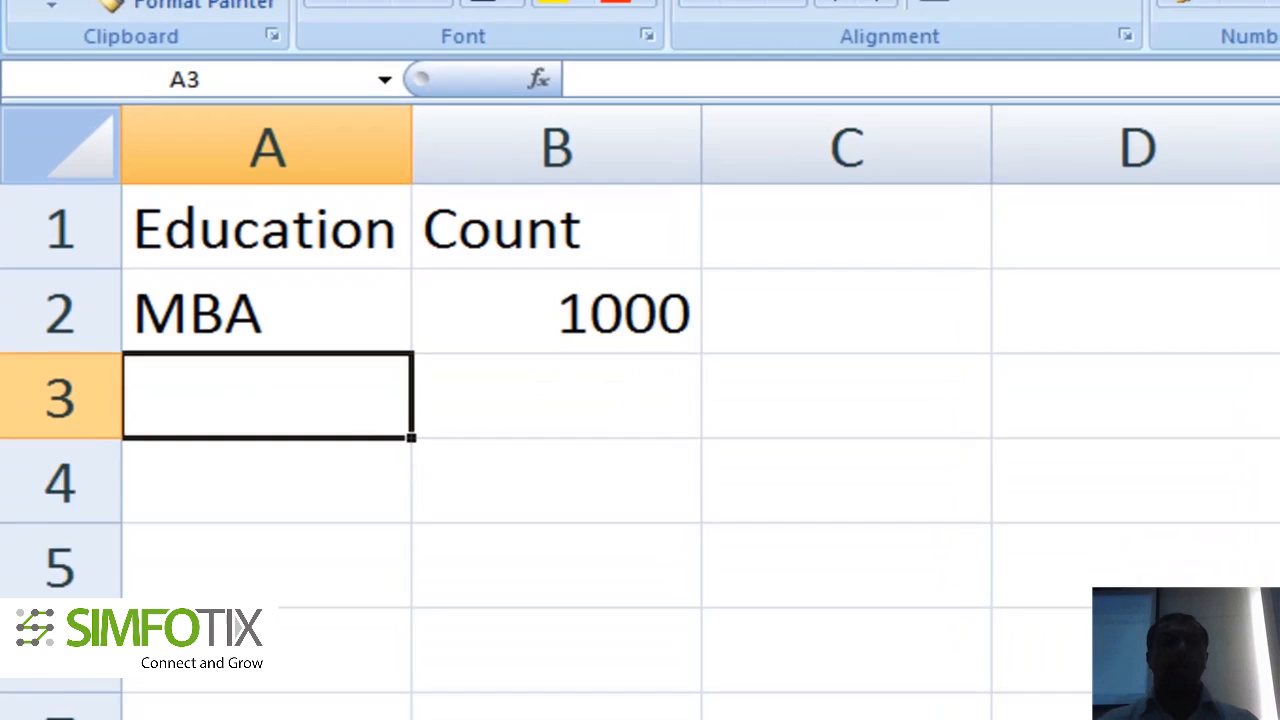
{"action": "type", "text": "i"}
{"action": "key", "text": "BackSpace"}
{"action": "type", "text": "IIT"}
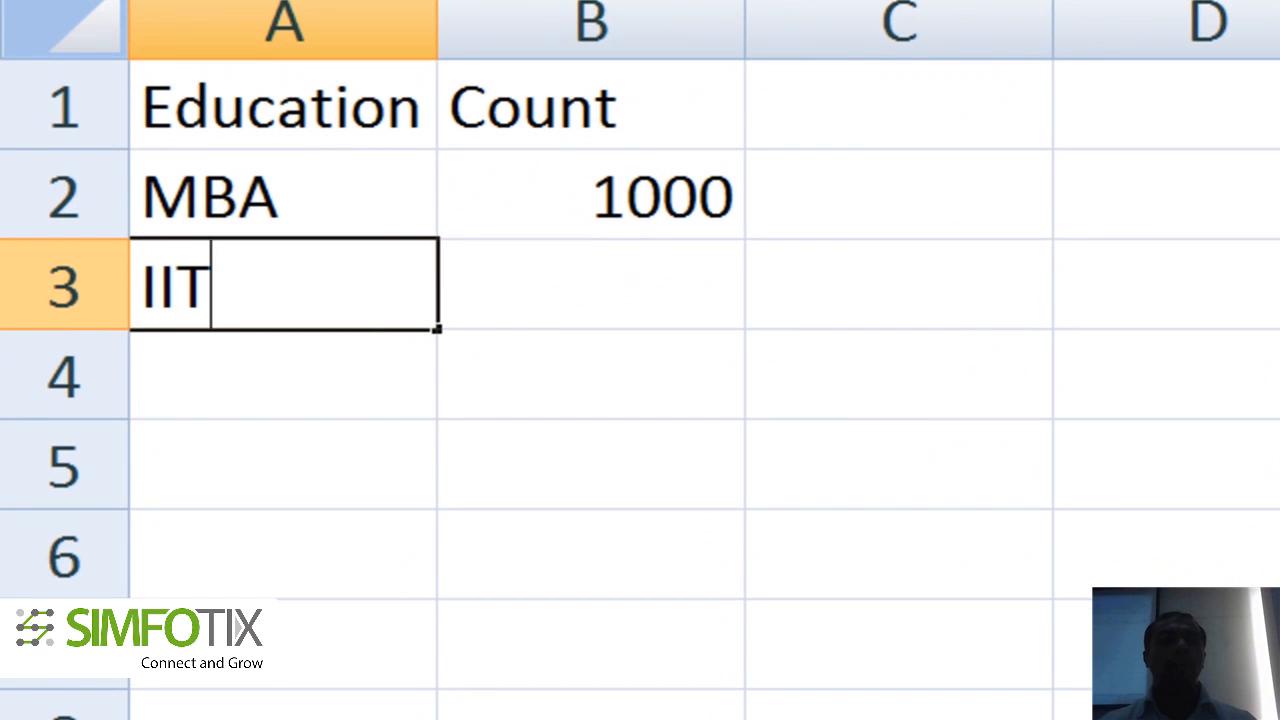
{"action": "key", "text": "Tab"}
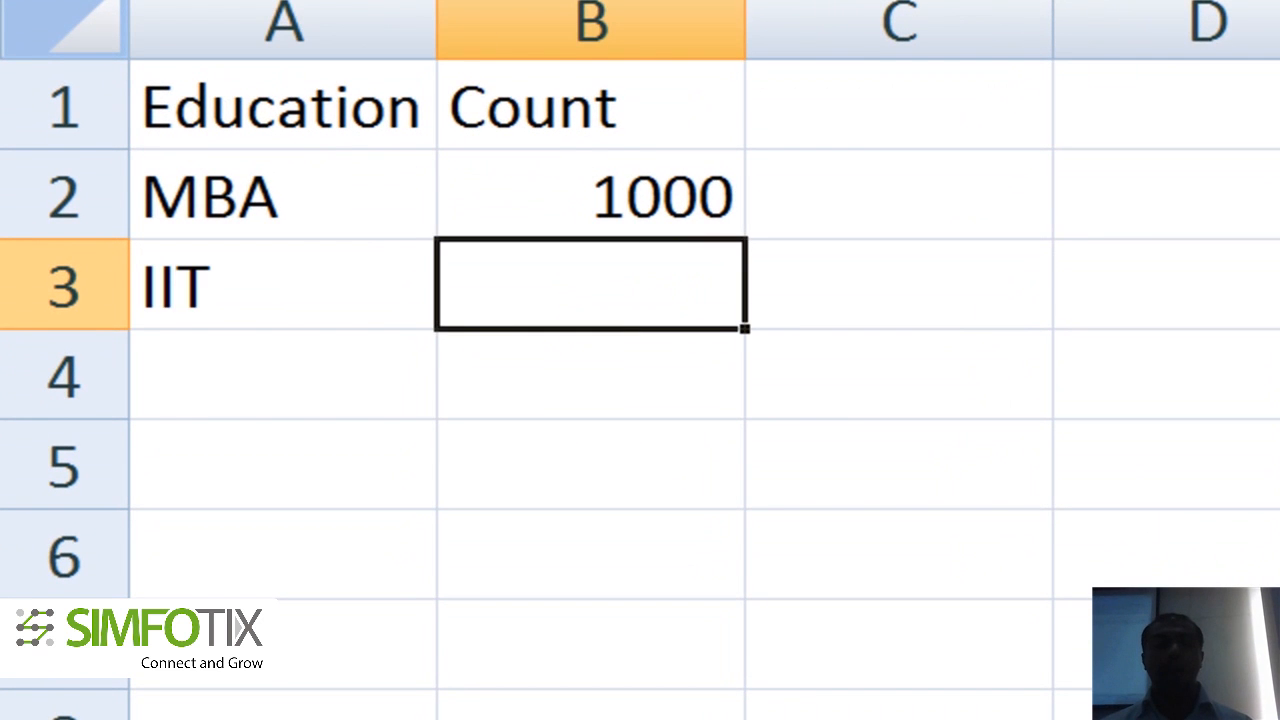
{"action": "type", "text": "1000"}
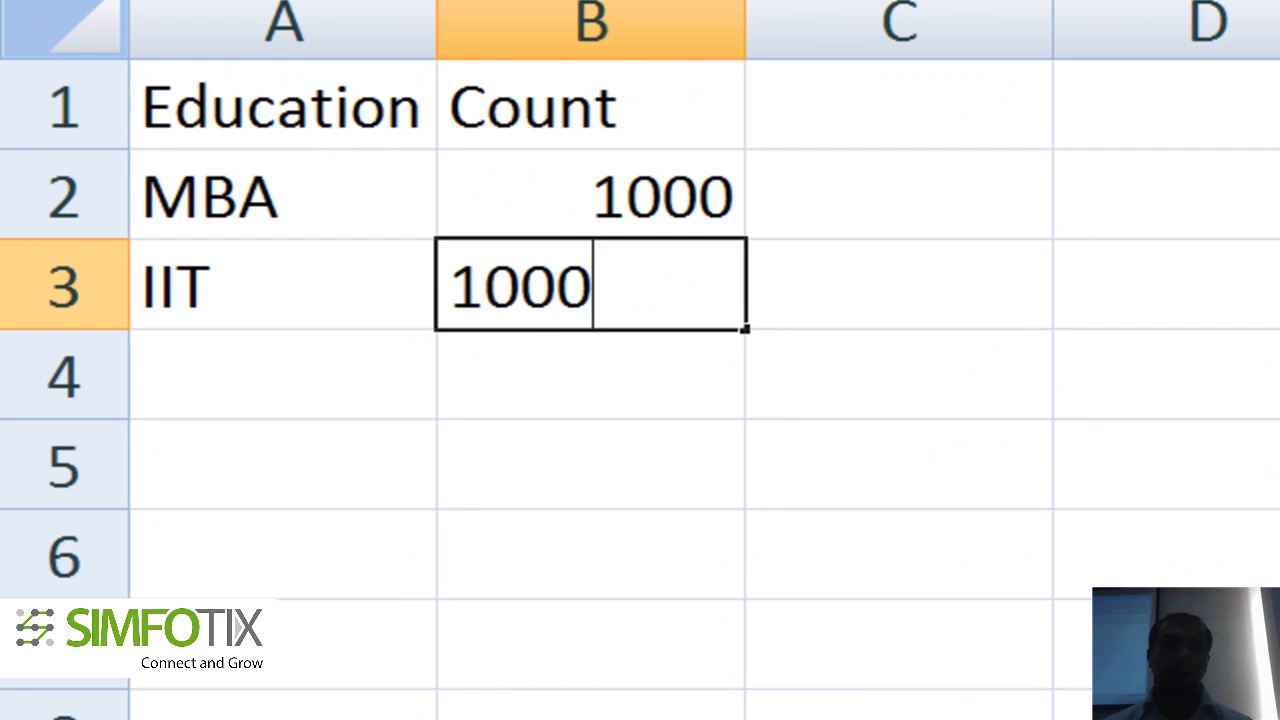
{"action": "key", "text": "Return"}
Step: Add rows 4 and 5 to the Education table with CA 750 and Engineers 750
{"action": "type", "text": "CA"}
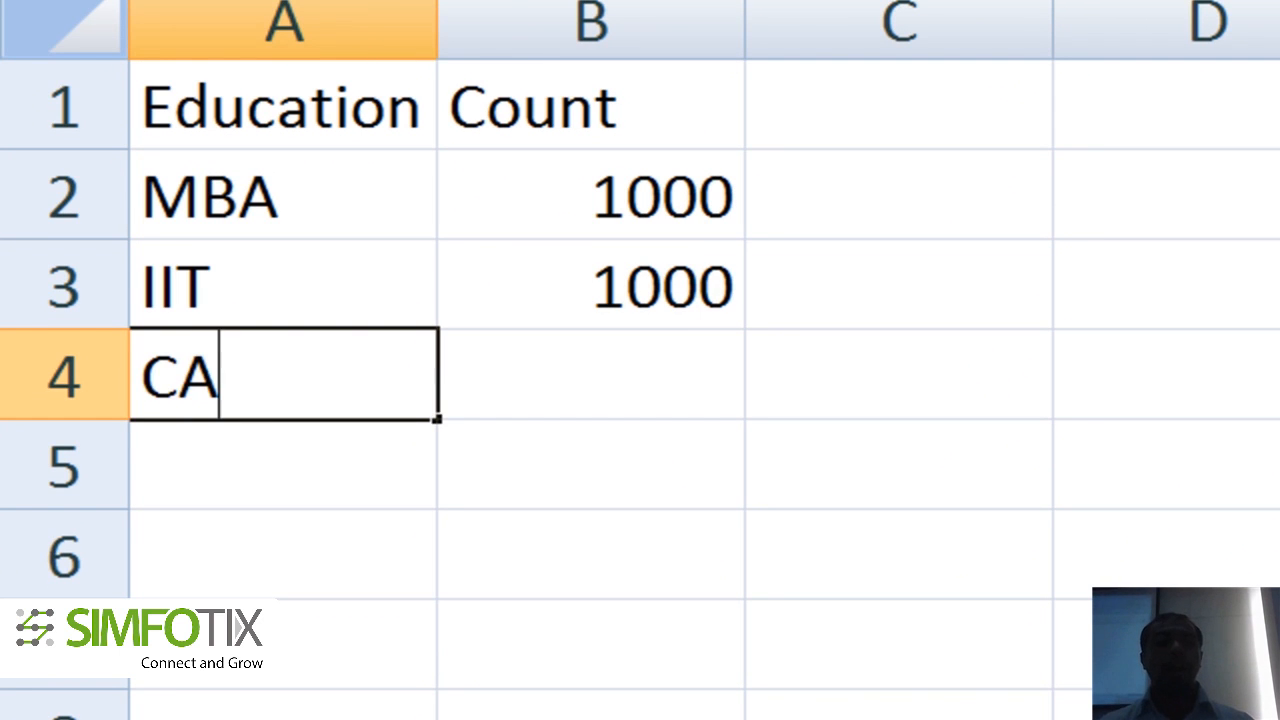
{"action": "key", "text": "Tab"}
{"action": "type", "text": "750"}
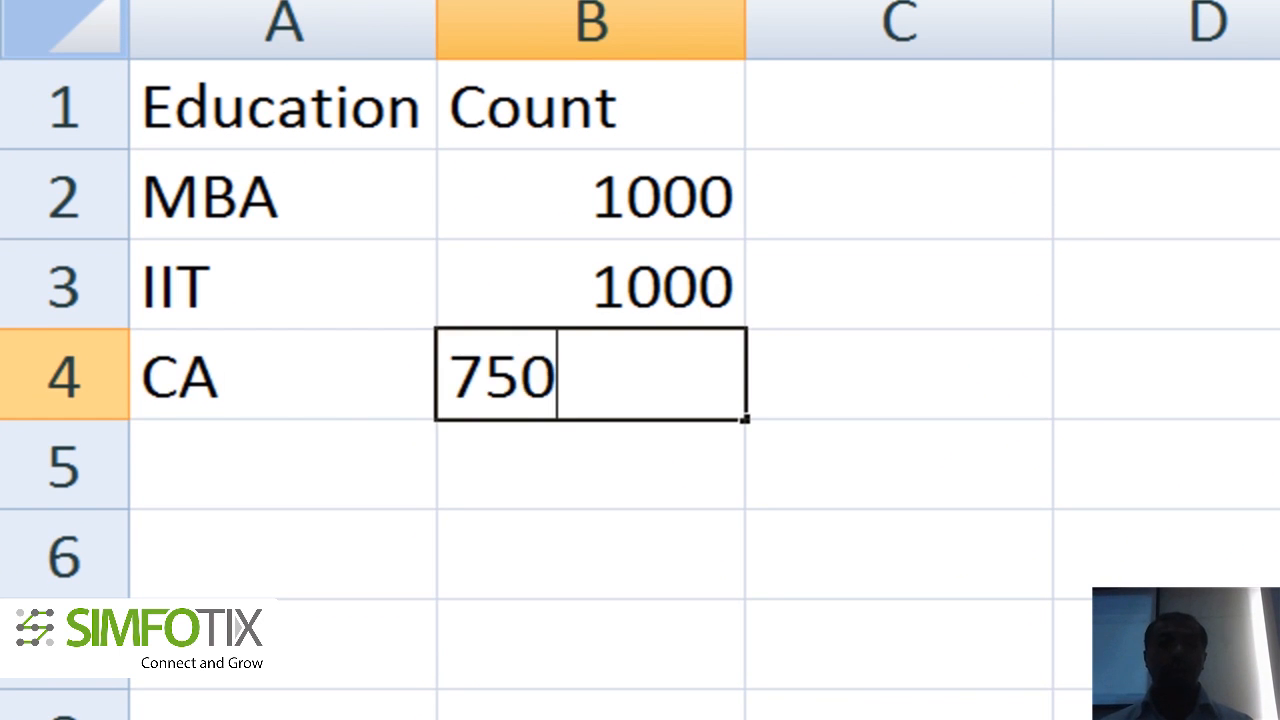
{"action": "key", "text": "Return"}
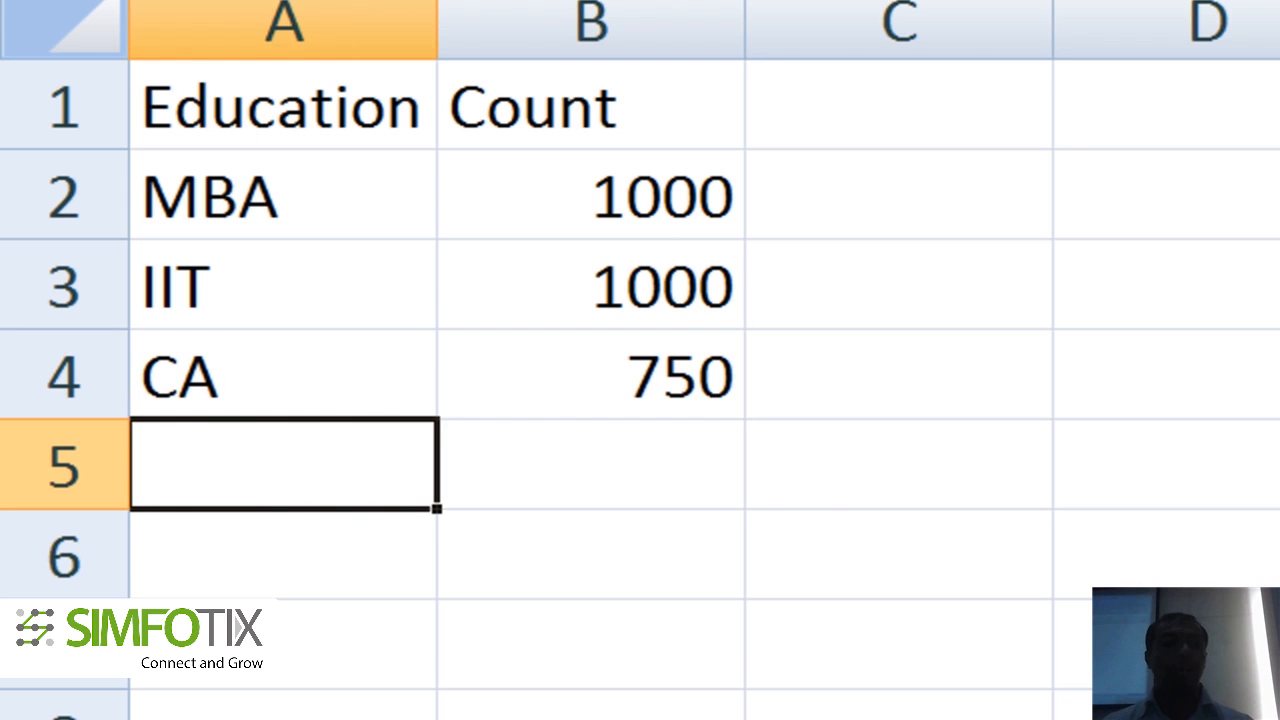
{"action": "type", "text": "Engli"}
{"action": "key", "text": "BackSpace"}
{"action": "key", "text": "BackSpace"}
{"action": "type", "text": "ineers"}
{"action": "key", "text": "Tab"}
{"action": "type", "text": "750"}
{"action": "key", "text": "Return"}
Step: Select the four counts in B2:B5 to review the entries
{"action": "key", "text": "Right"}
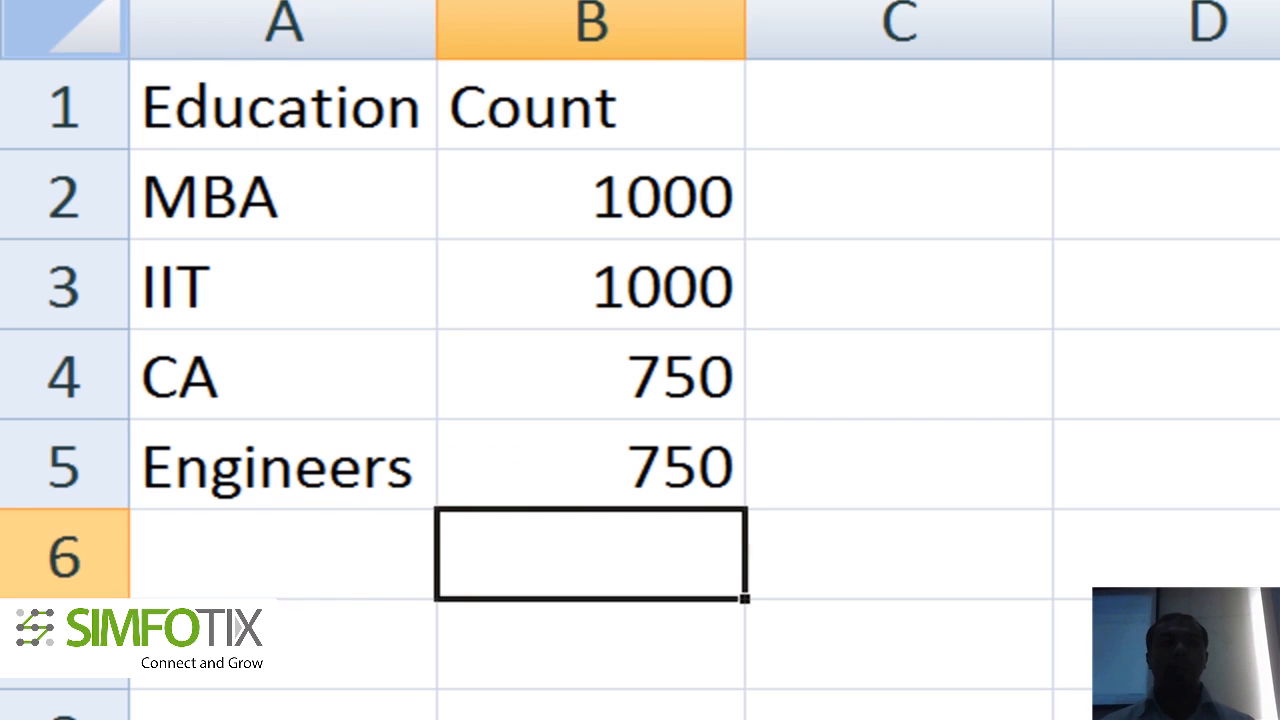
{"action": "key", "text": "Up"}
{"action": "key", "text": "shift+Up"}
{"action": "key", "text": "shift+Up"}
{"action": "key", "text": "shift+Up"}
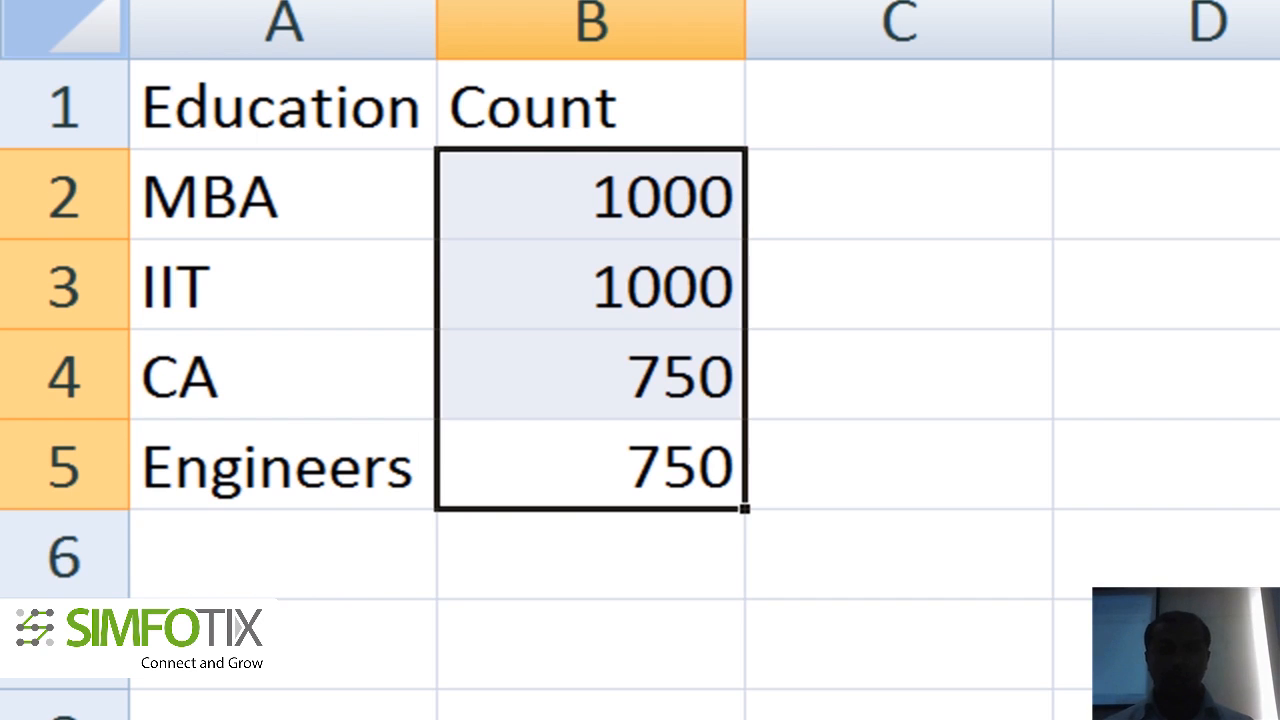
{"action": "key", "text": "Down"}
{"action": "key", "text": "Left"}
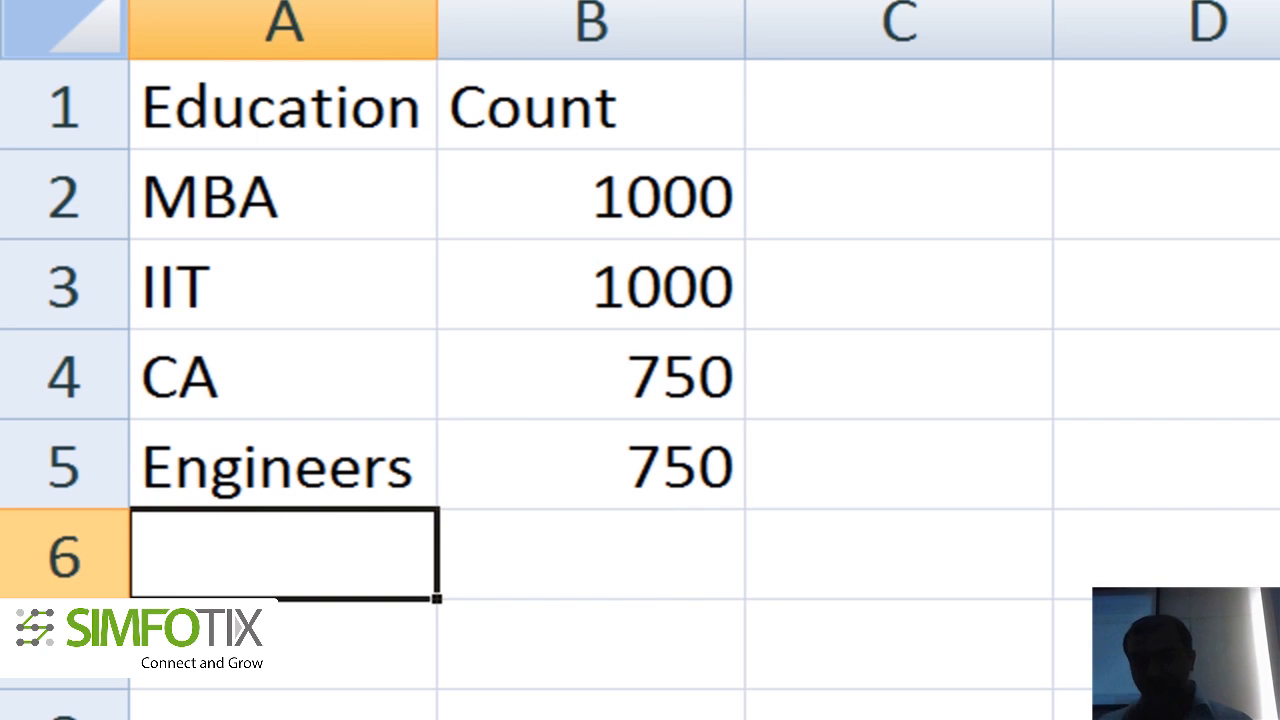
Step: Complete row 6 of the table with Graduates as the education and 500 as the count
{"action": "key", "text": "Right"}
{"action": "type", "text": "0"}
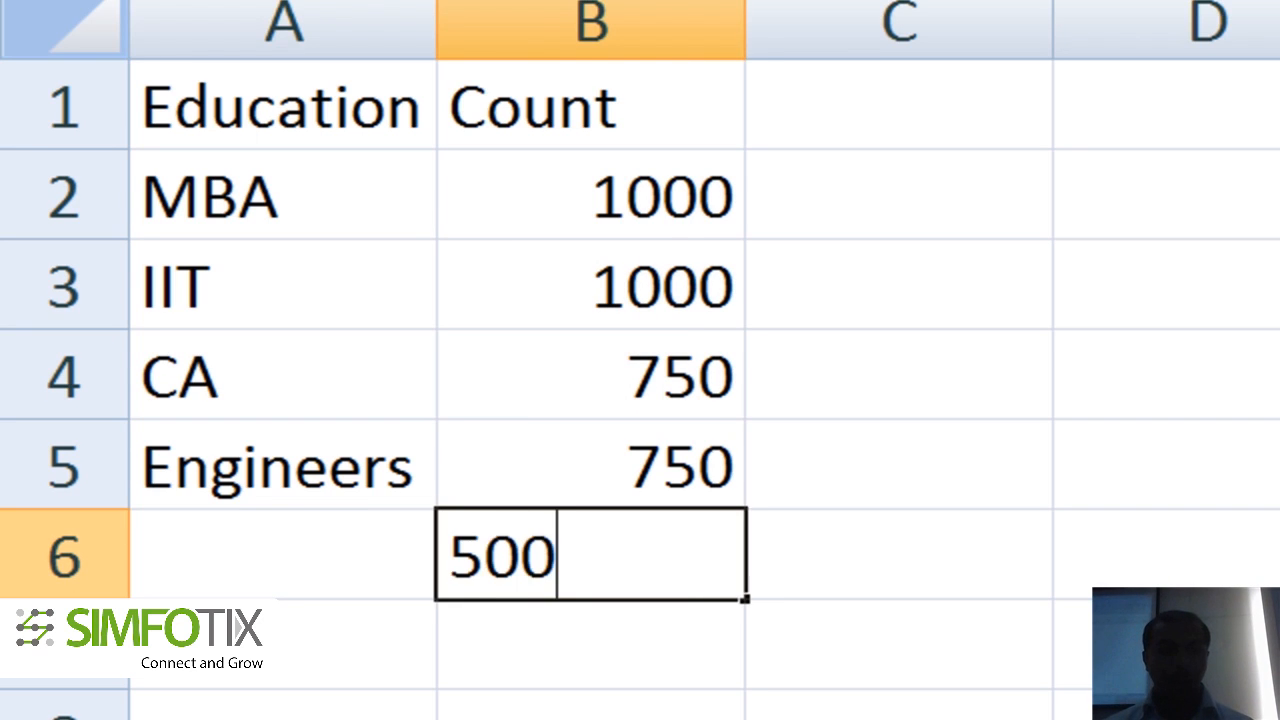
{"action": "key", "text": "Return"}
{"action": "key", "text": "Up"}
{"action": "key", "text": "Left"}
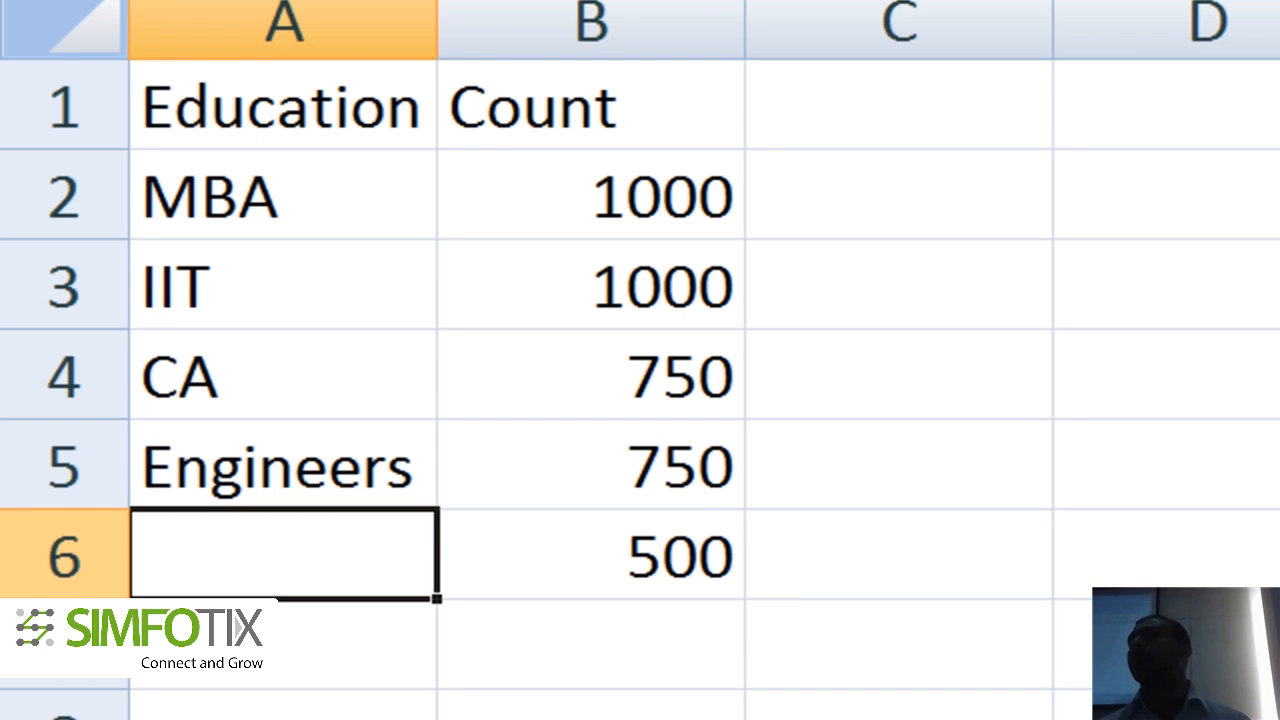
{"action": "type", "text": "Graduat"}
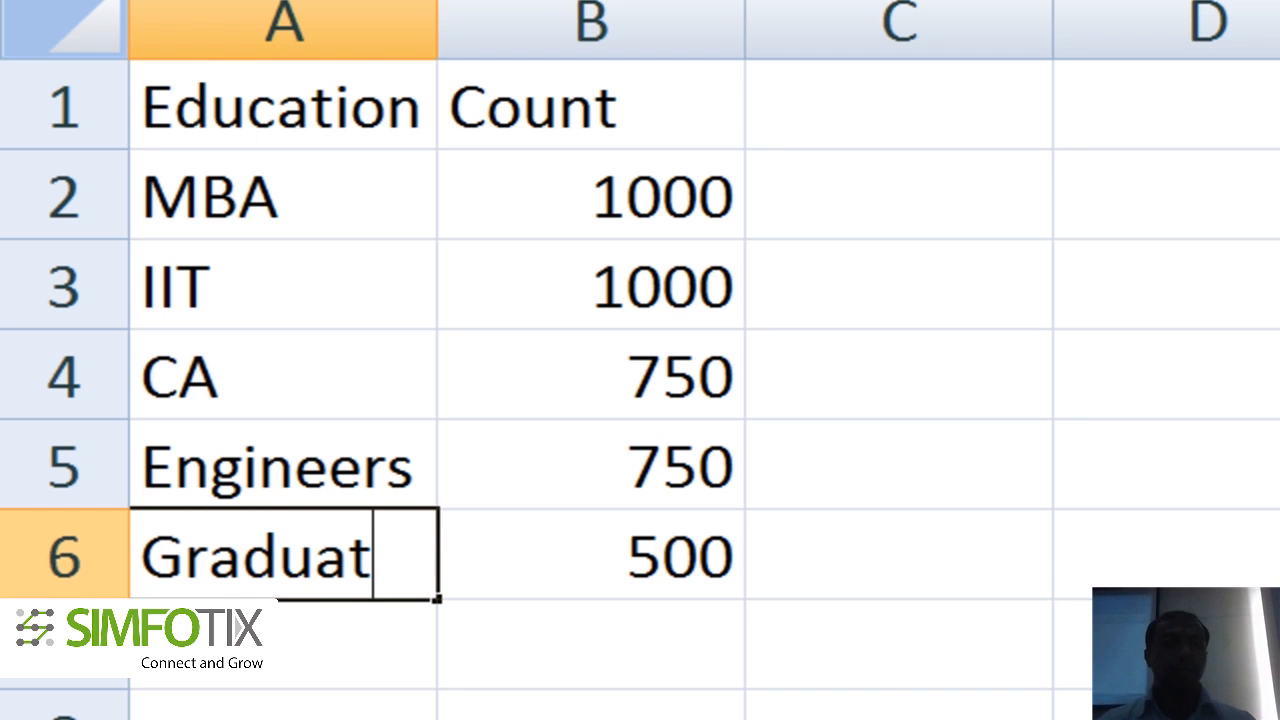
{"action": "type", "text": "es"}
{"action": "key", "text": "Return"}
Step: Center the contents of A1:B6 and apply all borders to the range
{"action": "key", "text": "ctrl+Up"}
{"action": "key", "text": "ctrl+Up"}
{"action": "key", "text": "ctrl+shift+Down"}
{"action": "key", "text": "ctrl+shift+Right"}
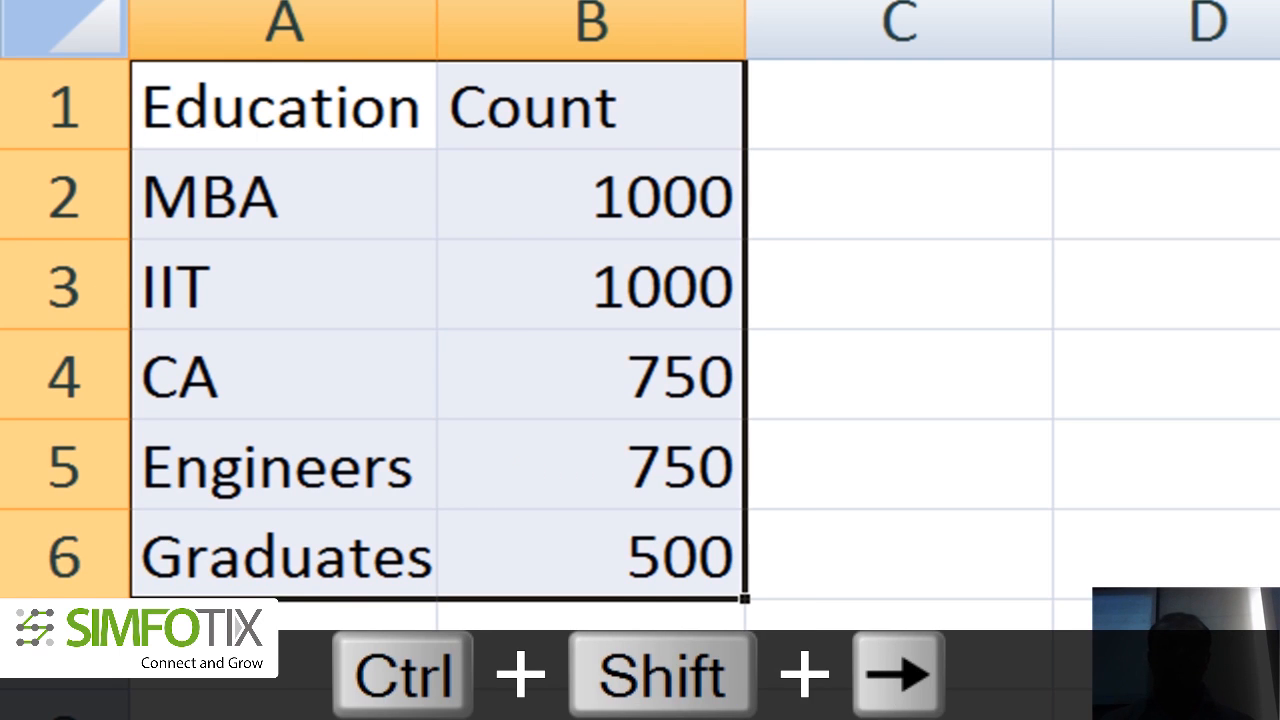
{"action": "key", "text": "alt+h"}
{"action": "key", "text": "a"}
{"action": "key", "text": "c"}
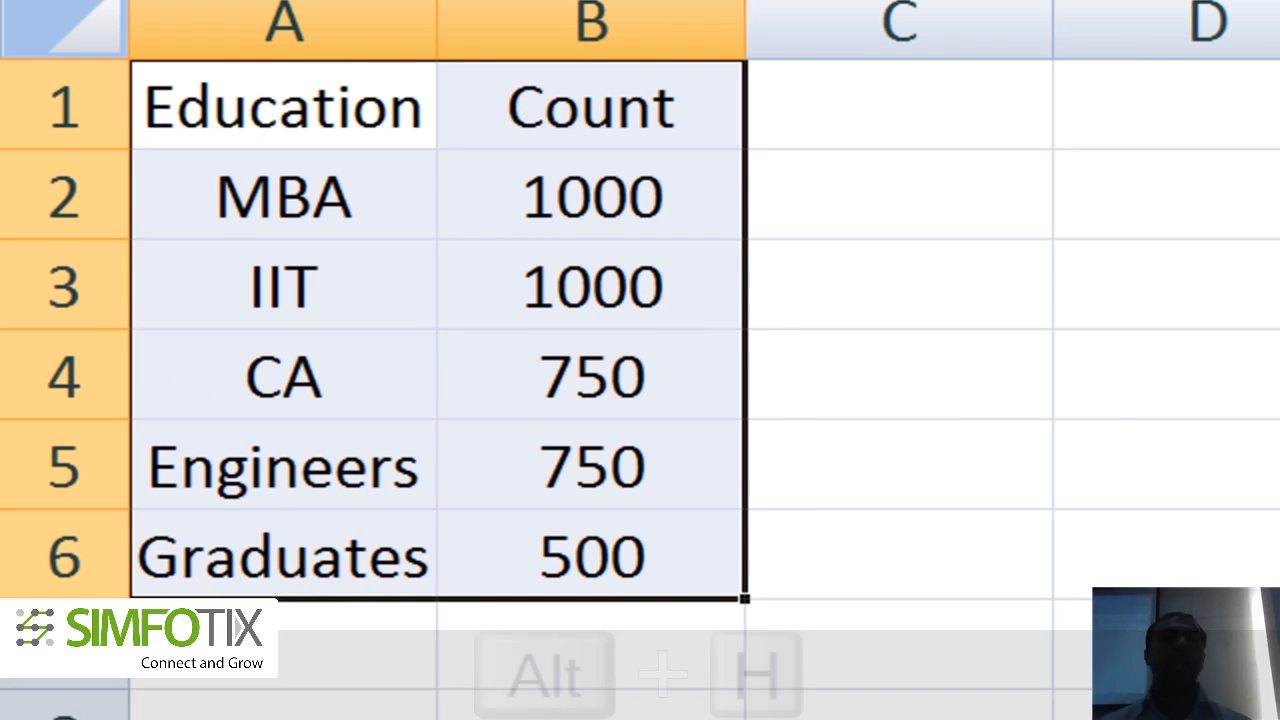
{"action": "key", "text": "alt+h"}
{"action": "key", "text": "b"}
{"action": "key", "text": "a"}
Step: Make the Education and Count headers bold and return to cell A1
{"action": "key", "text": "ctrl+Home"}
{"action": "key", "text": "ctrl+shift+Right"}
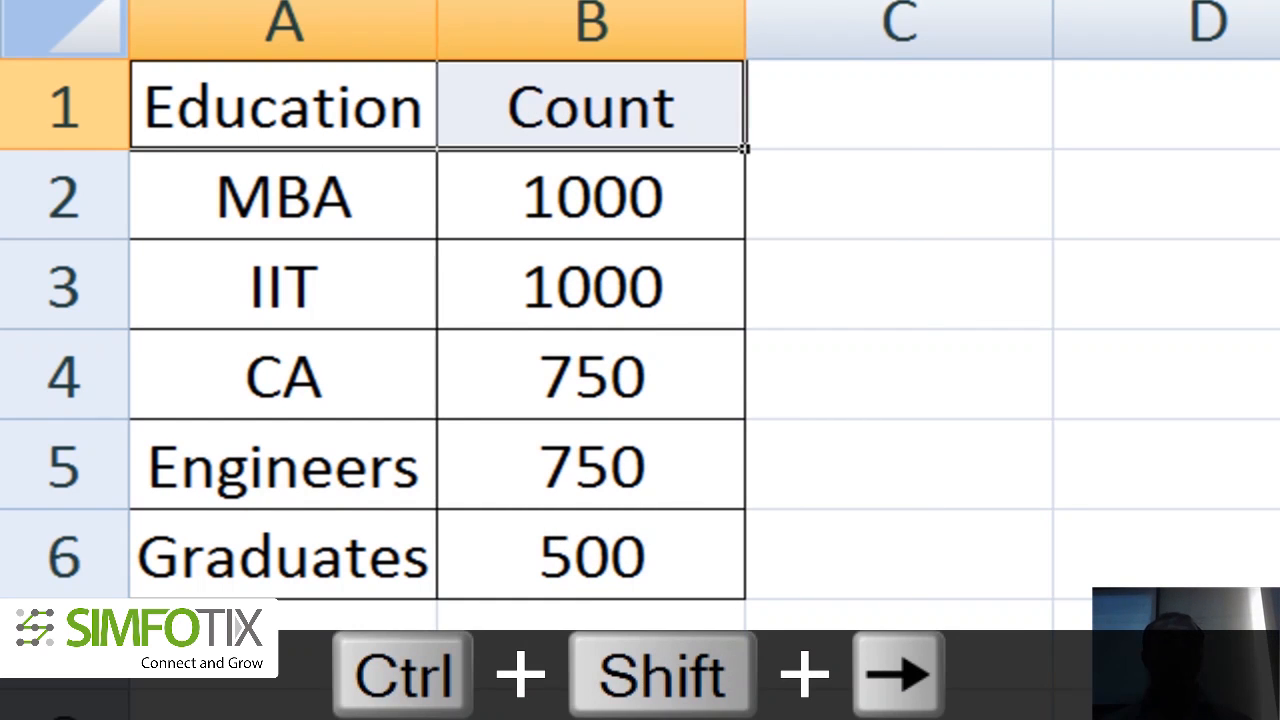
{"action": "key", "text": "ctrl+b"}
{"action": "key", "text": "ctrl+Home"}
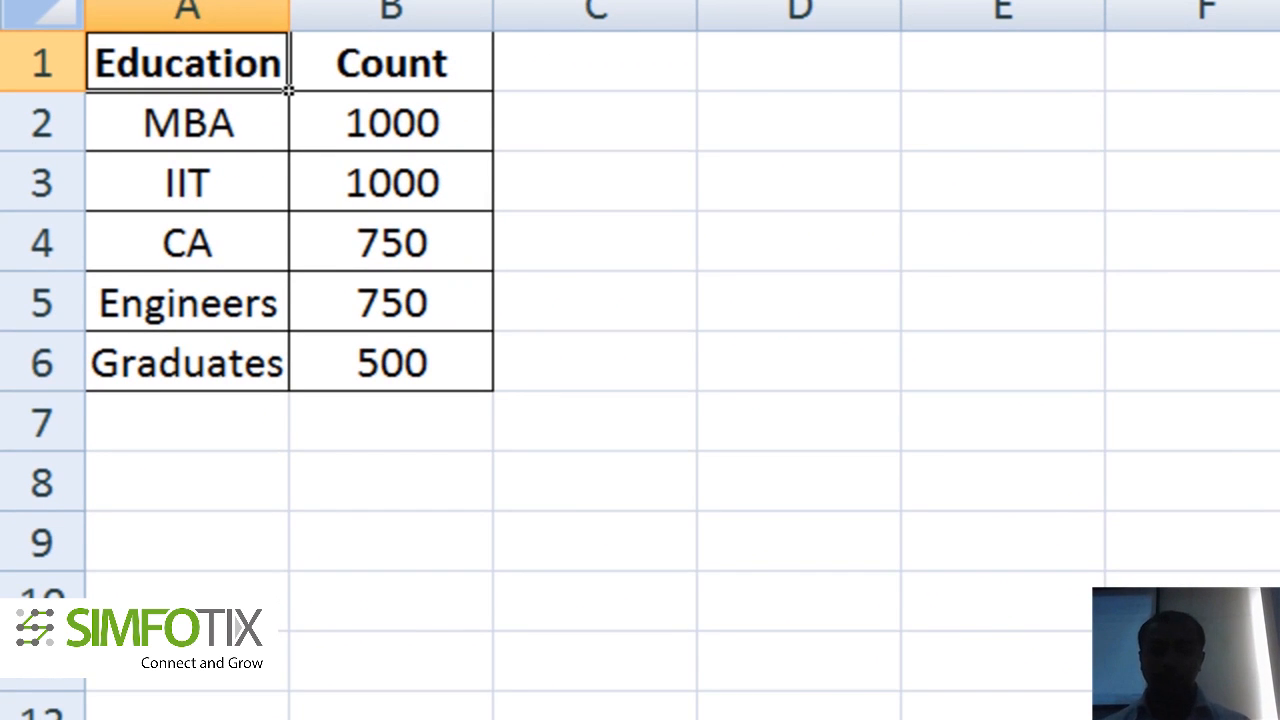
Step: Create a default column chart from the Education and Count table in A1:B6
{"action": "key", "text": "ctrl+shift+Down"}
{"action": "key", "text": "ctrl+shift+Right"}
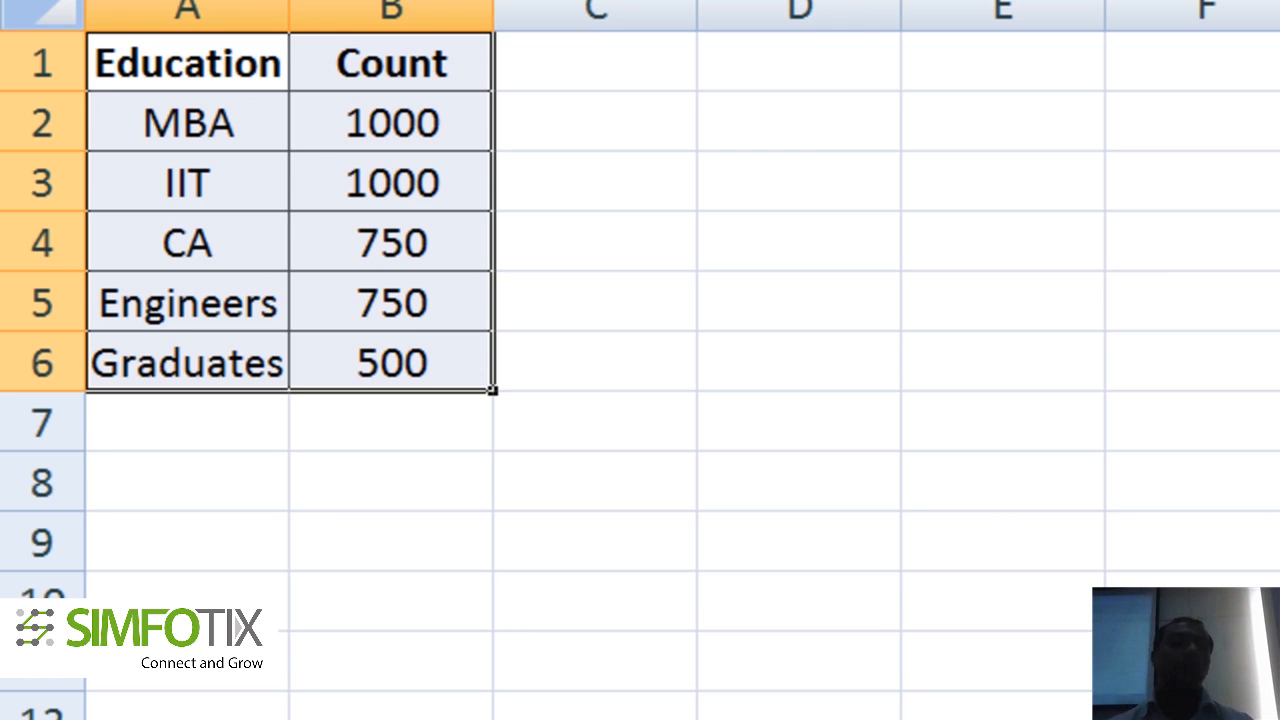
{"action": "key", "text": "alt+F1"}
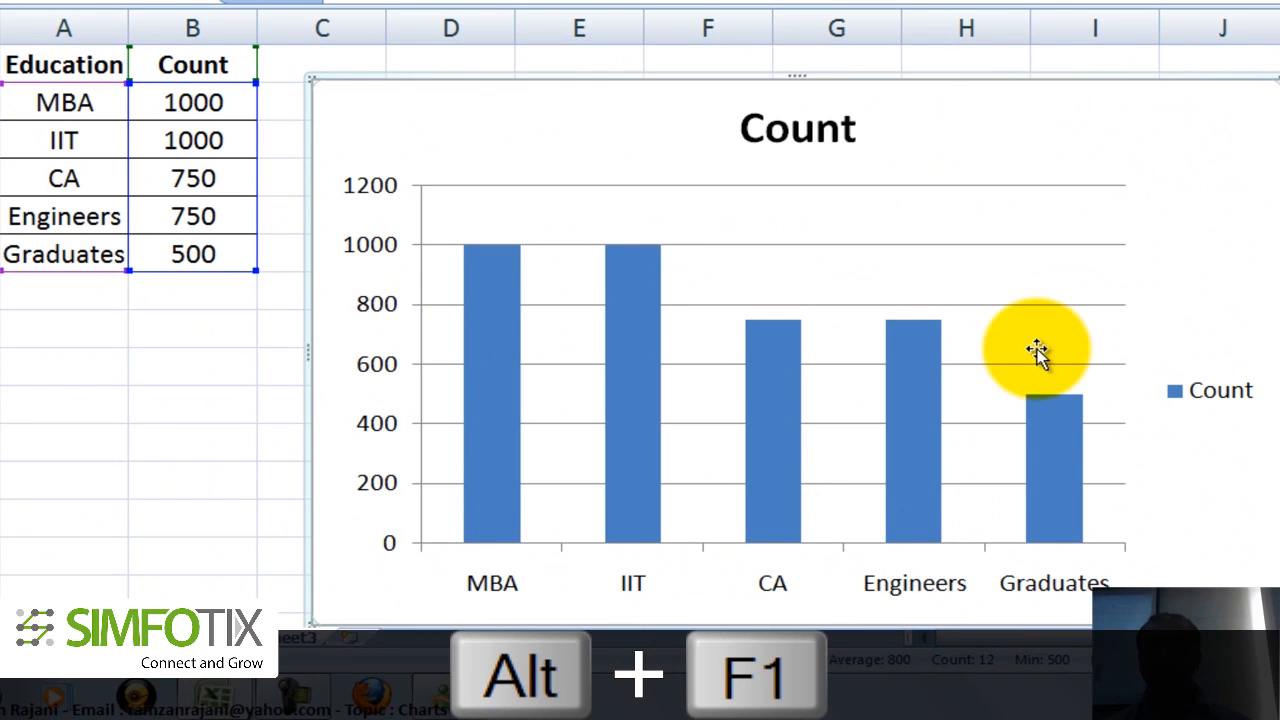
Step: Remove the horizontal gridlines and the legend from the Count column chart
{"action": "left_click", "coordinate": [986, 246]}
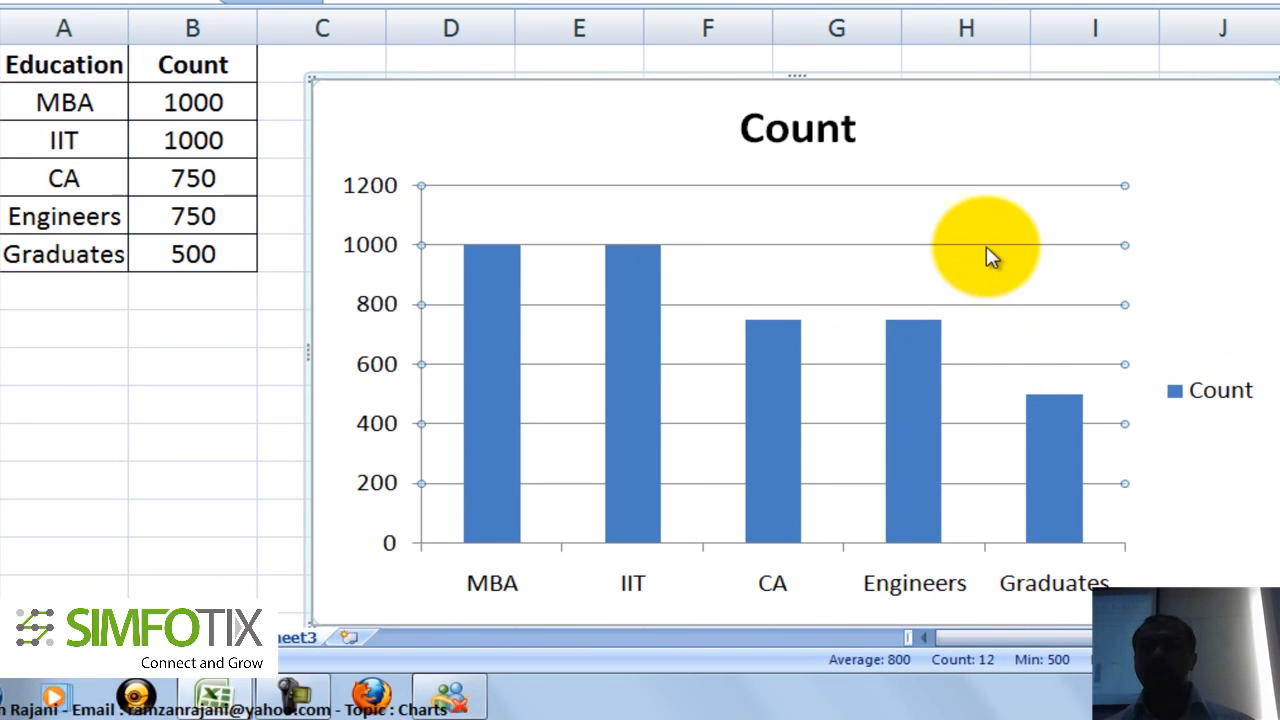
{"action": "key", "text": "Delete"}
{"action": "left_click", "coordinate": [1235, 390]}
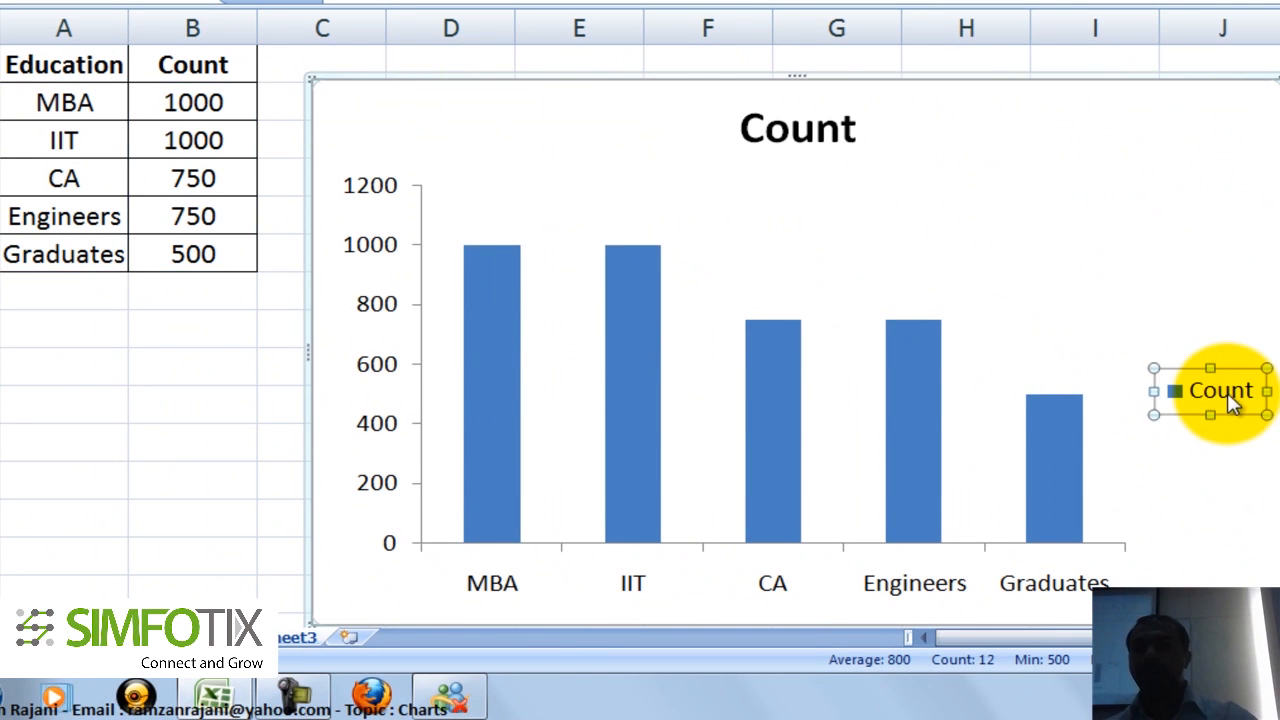
{"action": "key", "text": "Delete"}
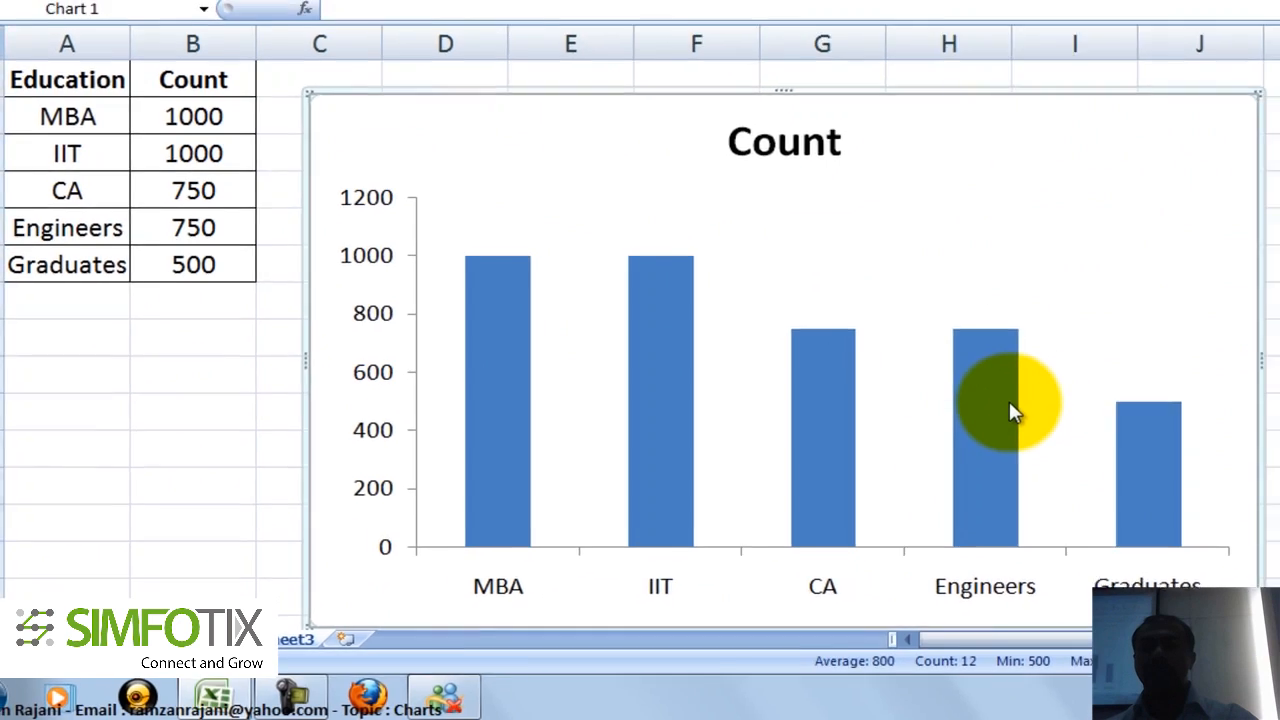
Step: Add data labels to the Count columns and deselect the chart
{"action": "right_click", "coordinate": [1009, 401]}
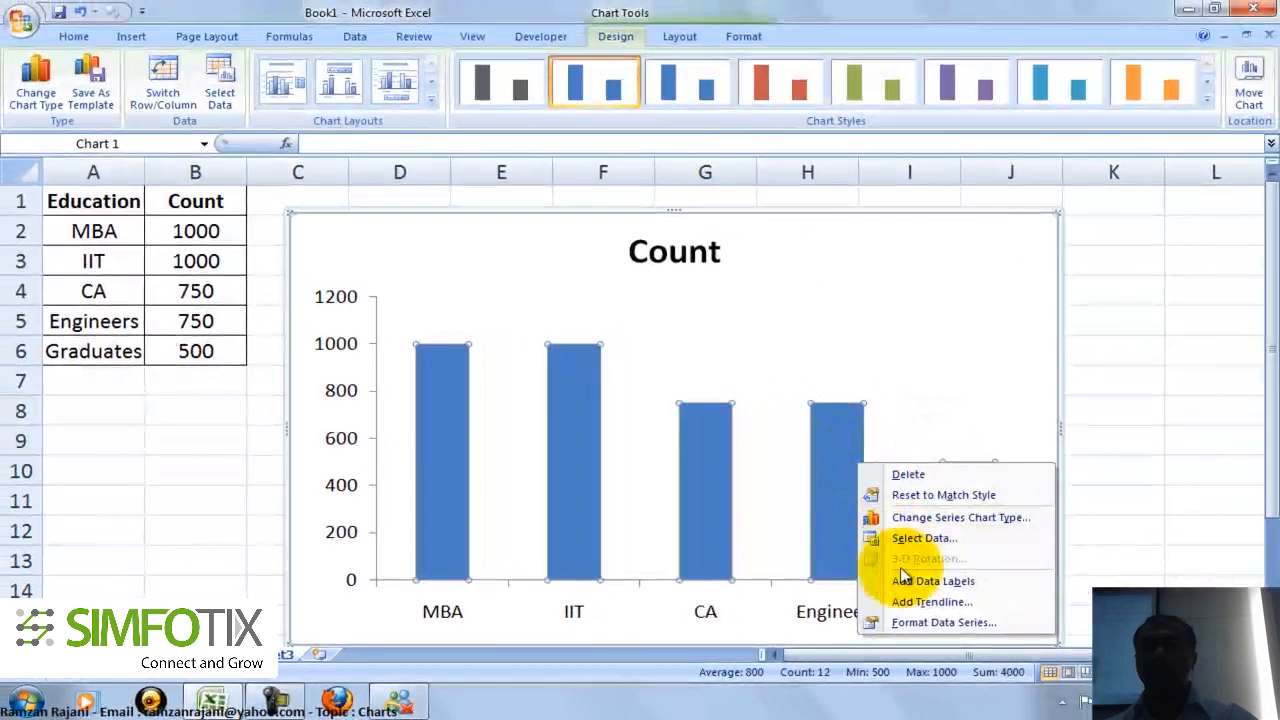
{"action": "left_click", "coordinate": [900, 576]}
{"action": "left_click", "coordinate": [232, 413]}
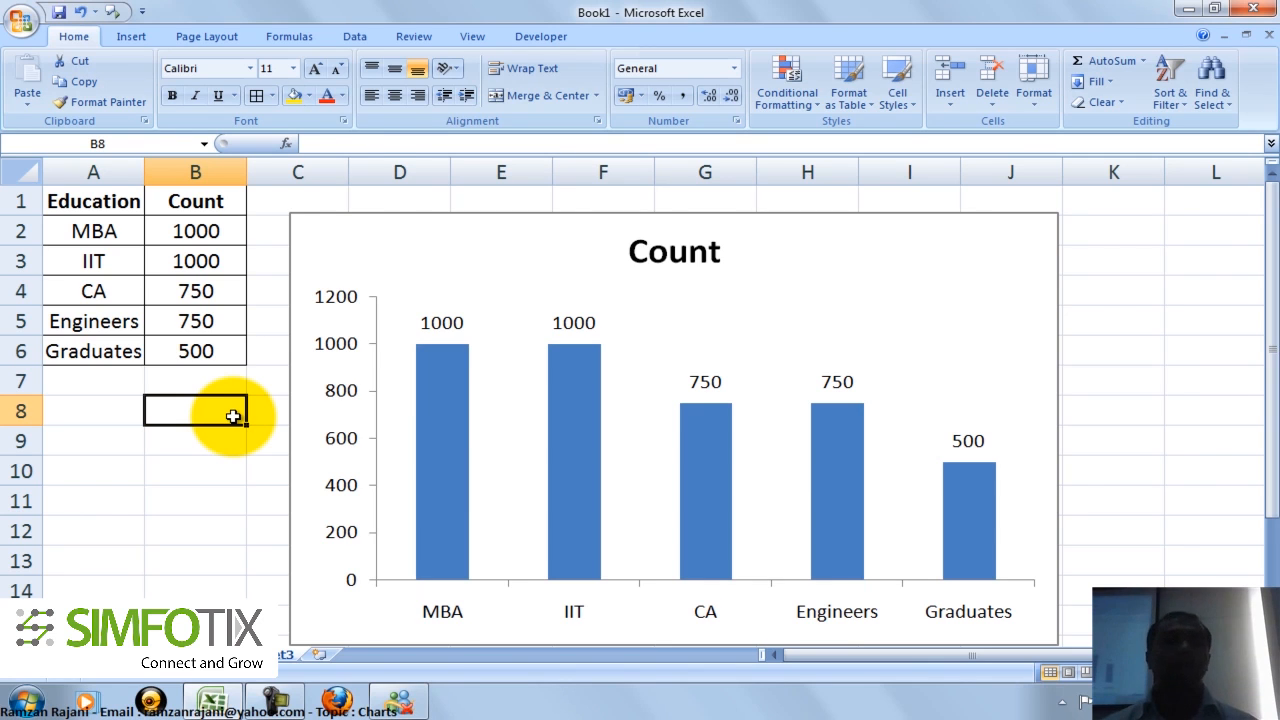
Step: Delete the Count column chart and return to cell A1
{"action": "left_click", "coordinate": [353, 219]}
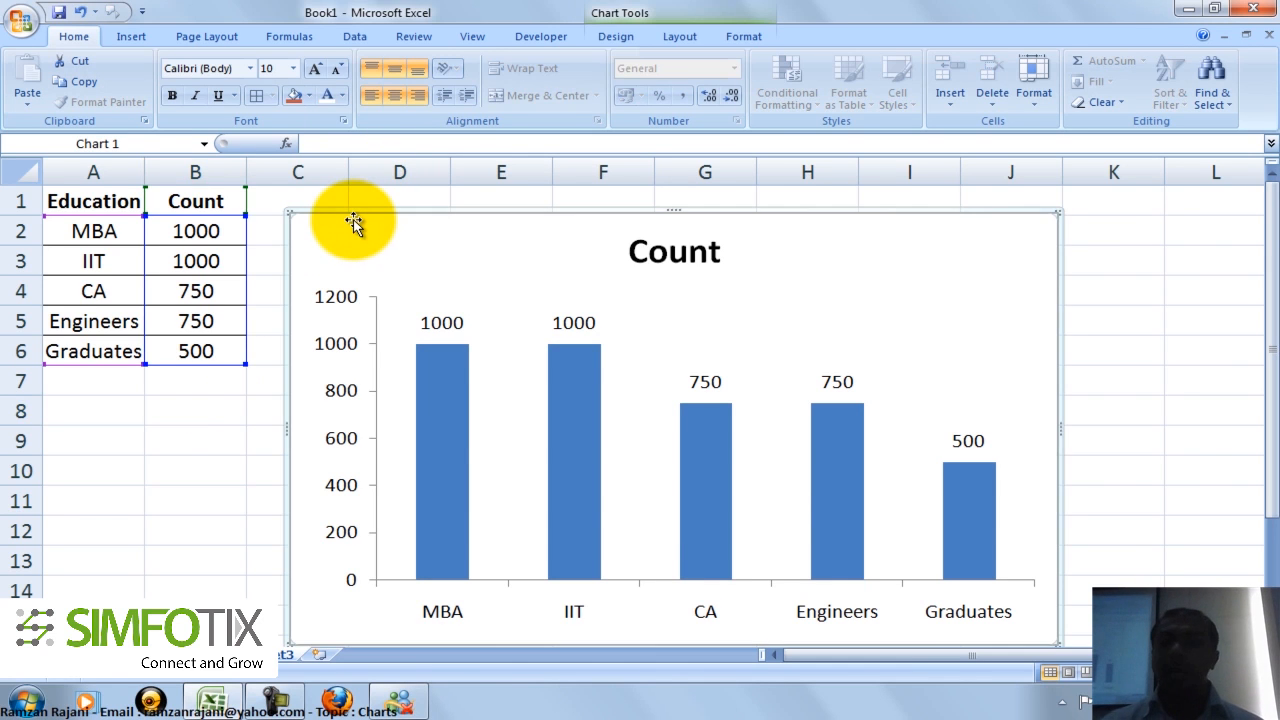
{"action": "key", "text": "Delete"}
{"action": "key", "text": "ctrl+Up"}
{"action": "key", "text": "ctrl+Up"}
{"action": "key", "text": "ctrl+Left"}
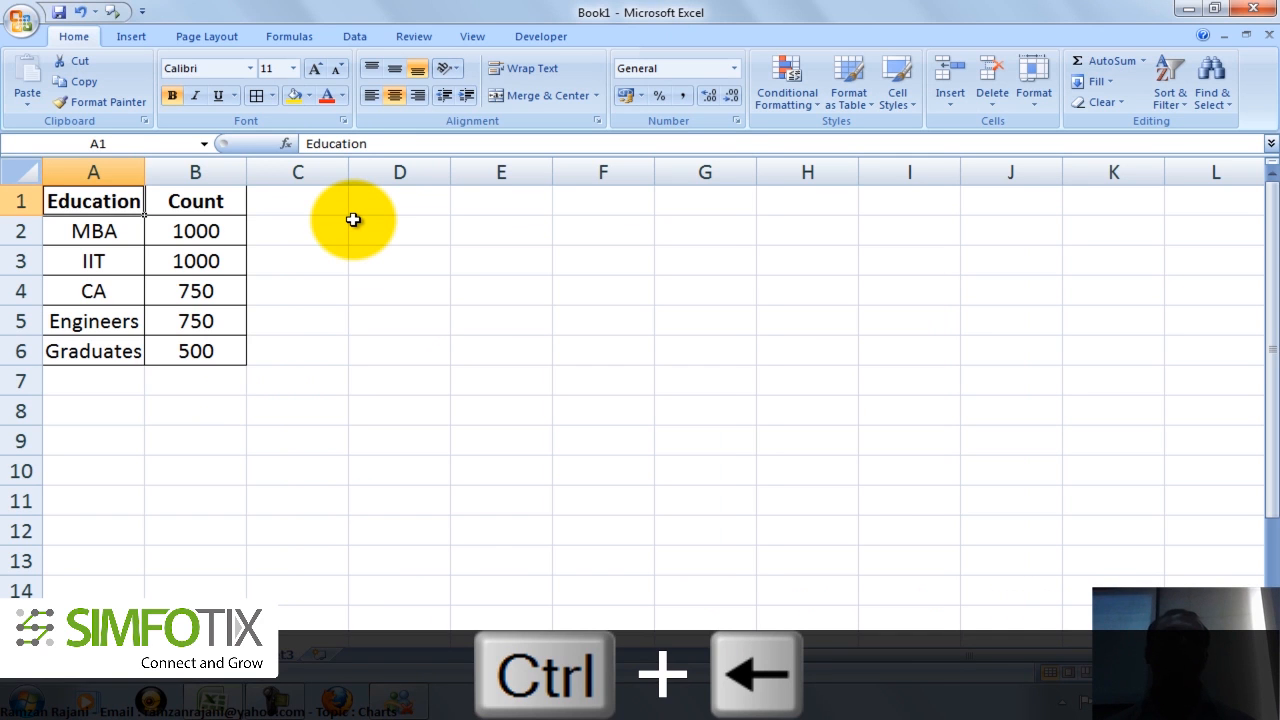
Step: Insert a 3-D pie chart from the Education and Count data in A1:B6
{"action": "key", "text": "ctrl+shift+Down"}
{"action": "key", "text": "ctrl+shift+Right"}
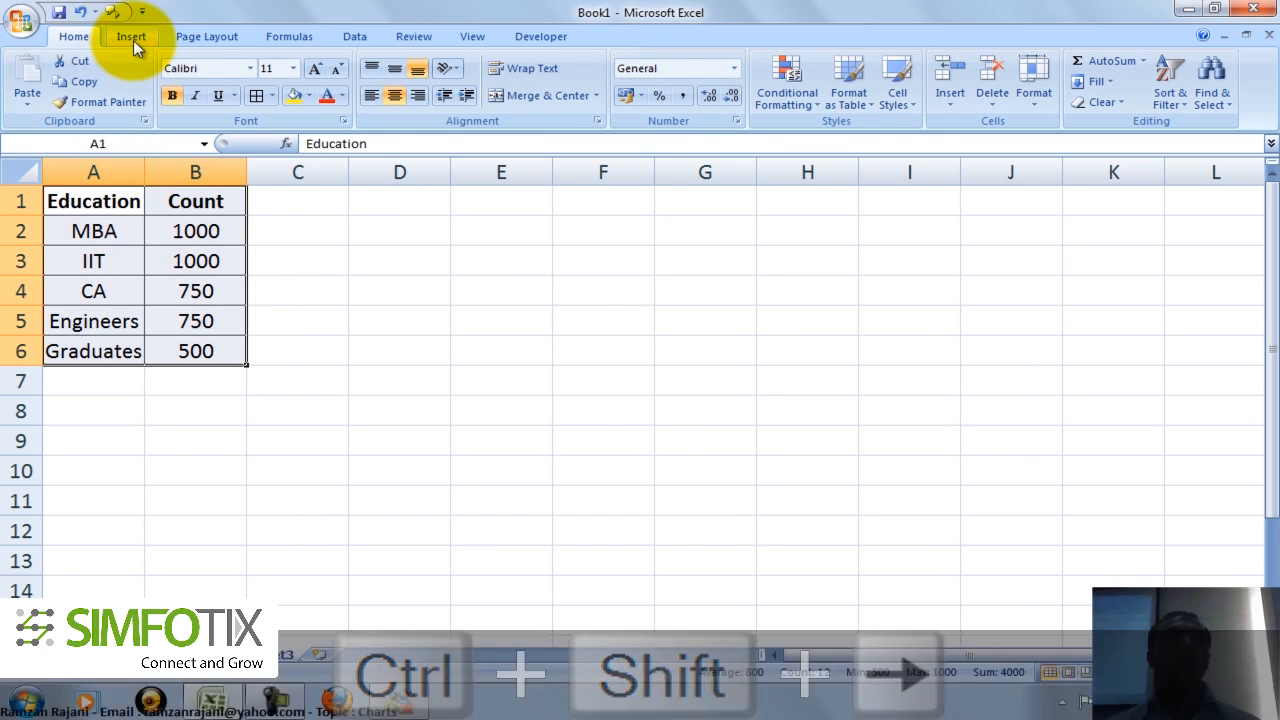
{"action": "left_click", "coordinate": [133, 40]}
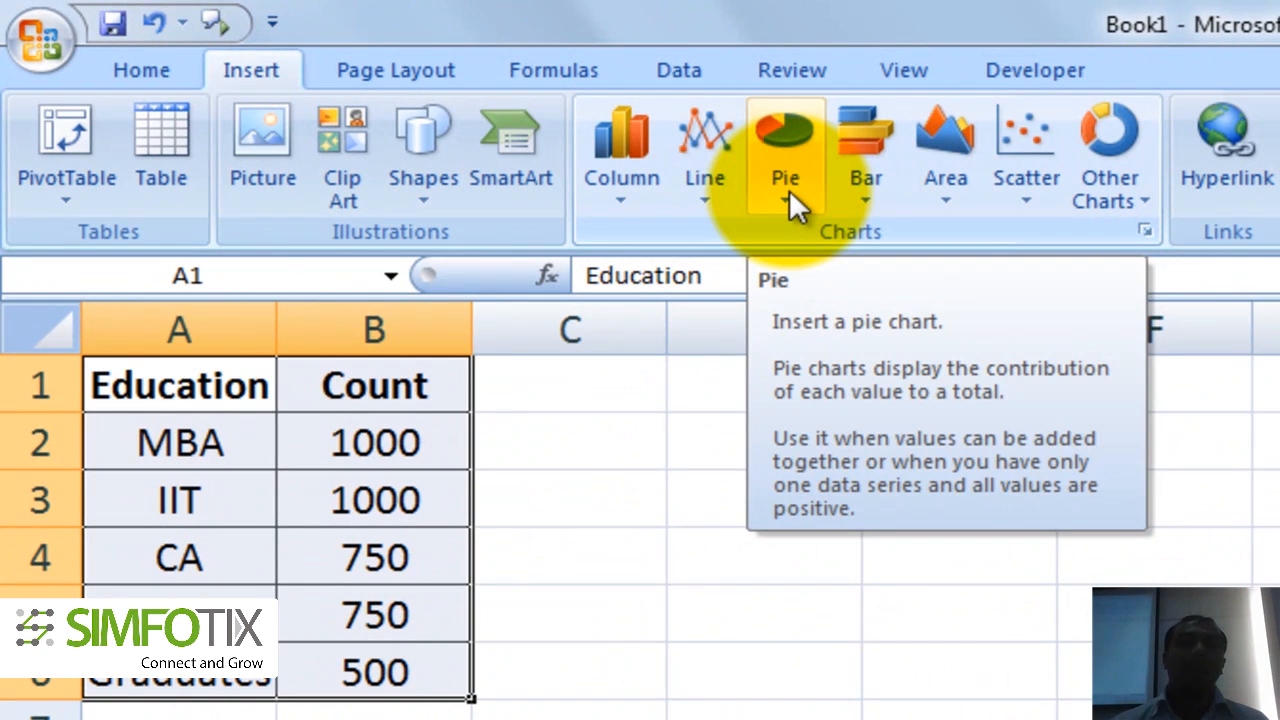
{"action": "left_click", "coordinate": [811, 200]}
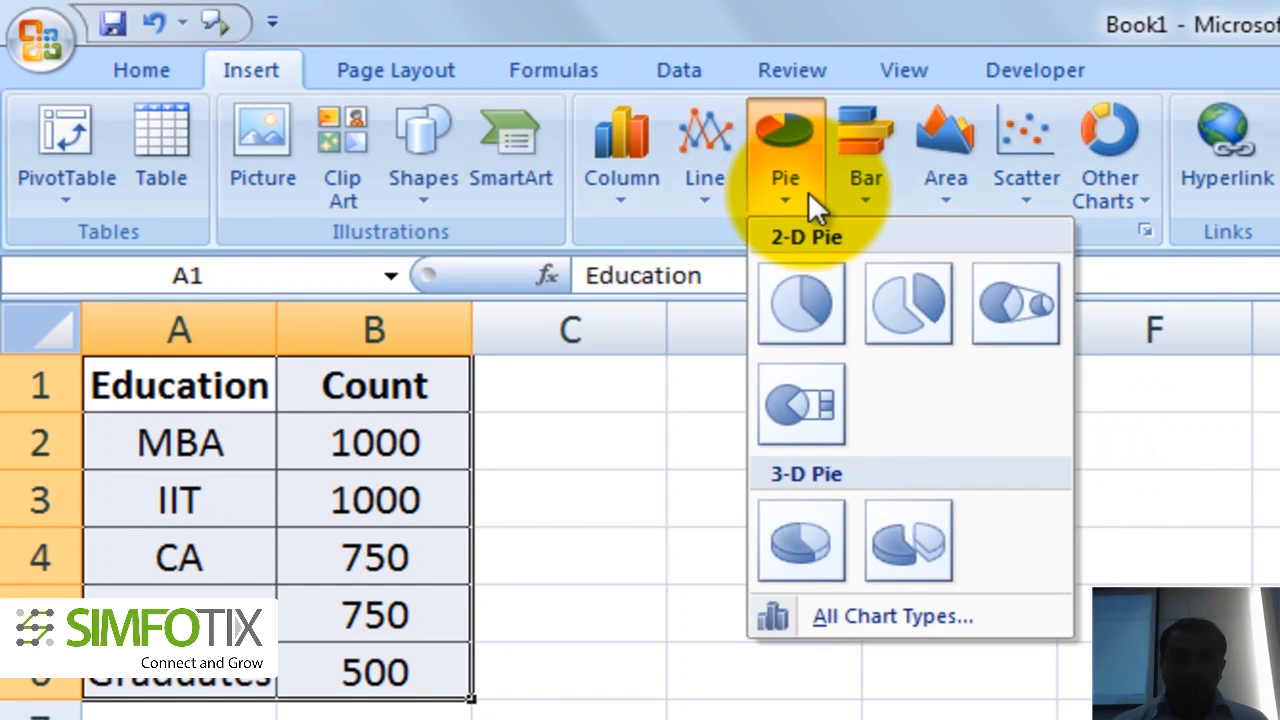
{"action": "left_click", "coordinate": [800, 540]}
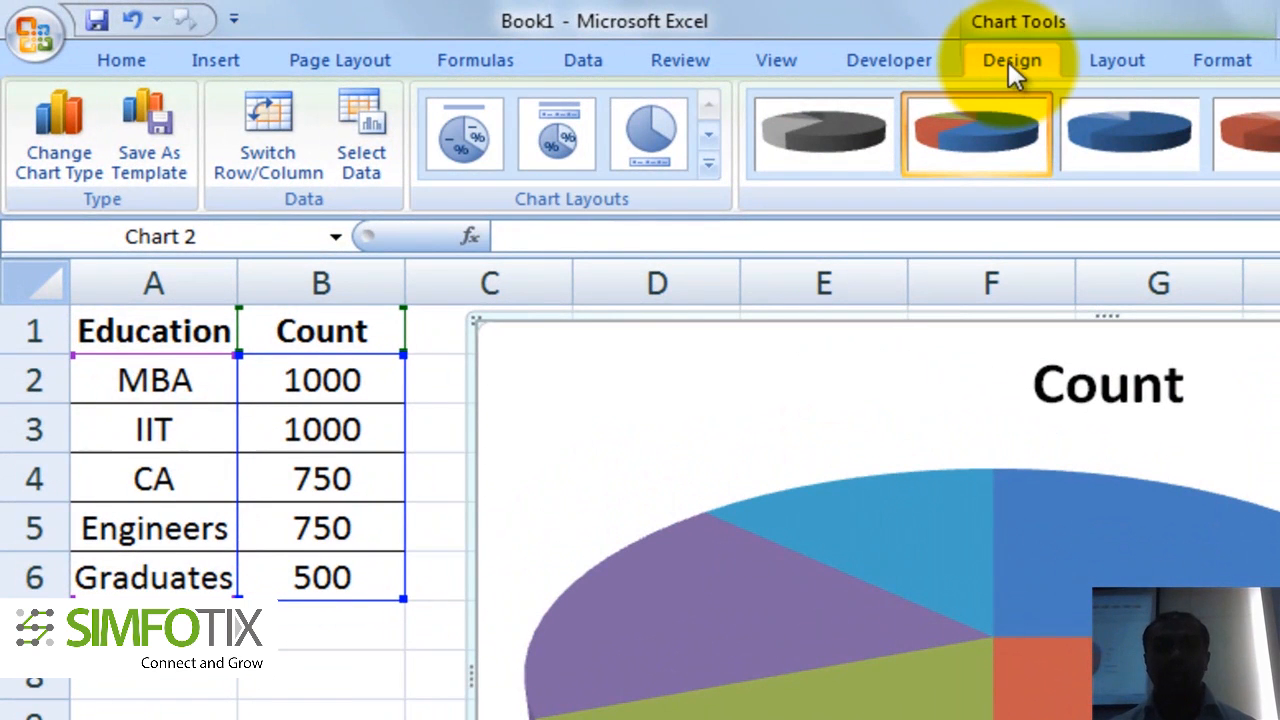
Step: Apply the chart layout with category names and percentages on the slices, and enlarge the pie chart
{"action": "left_click", "coordinate": [1279, 429]}
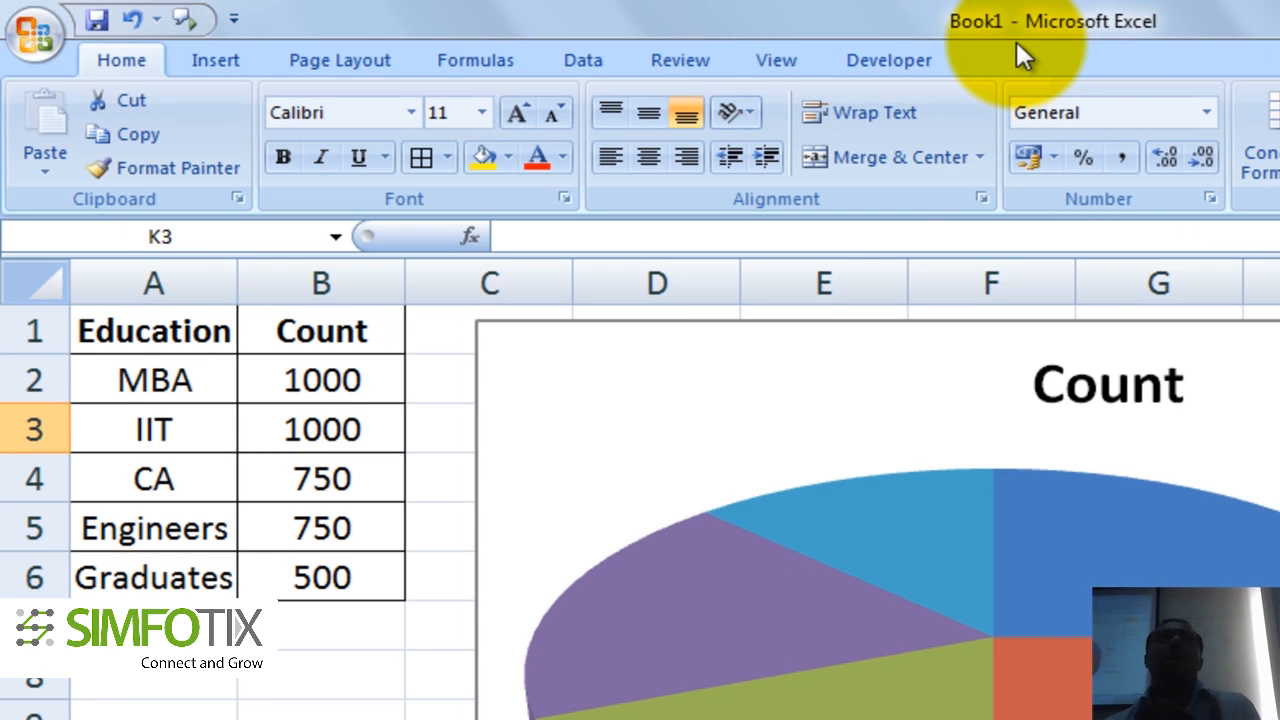
{"action": "left_click", "coordinate": [1139, 333]}
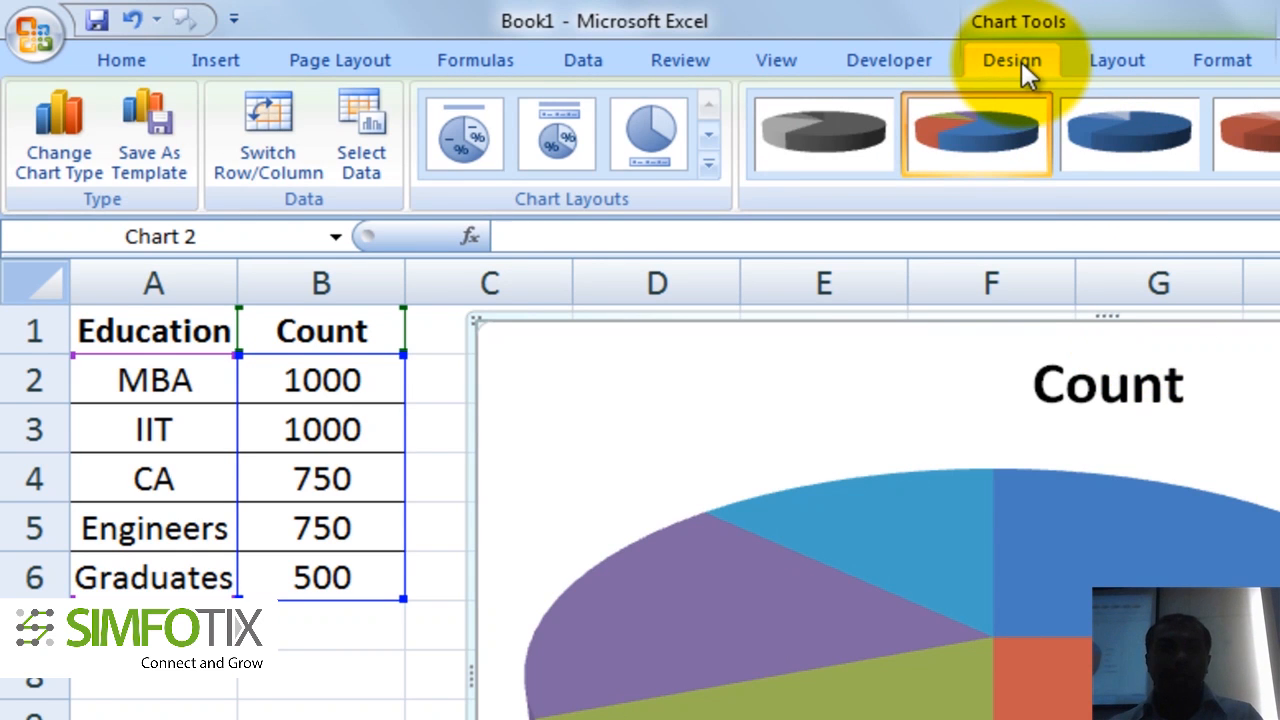
{"action": "left_click", "coordinate": [472, 124]}
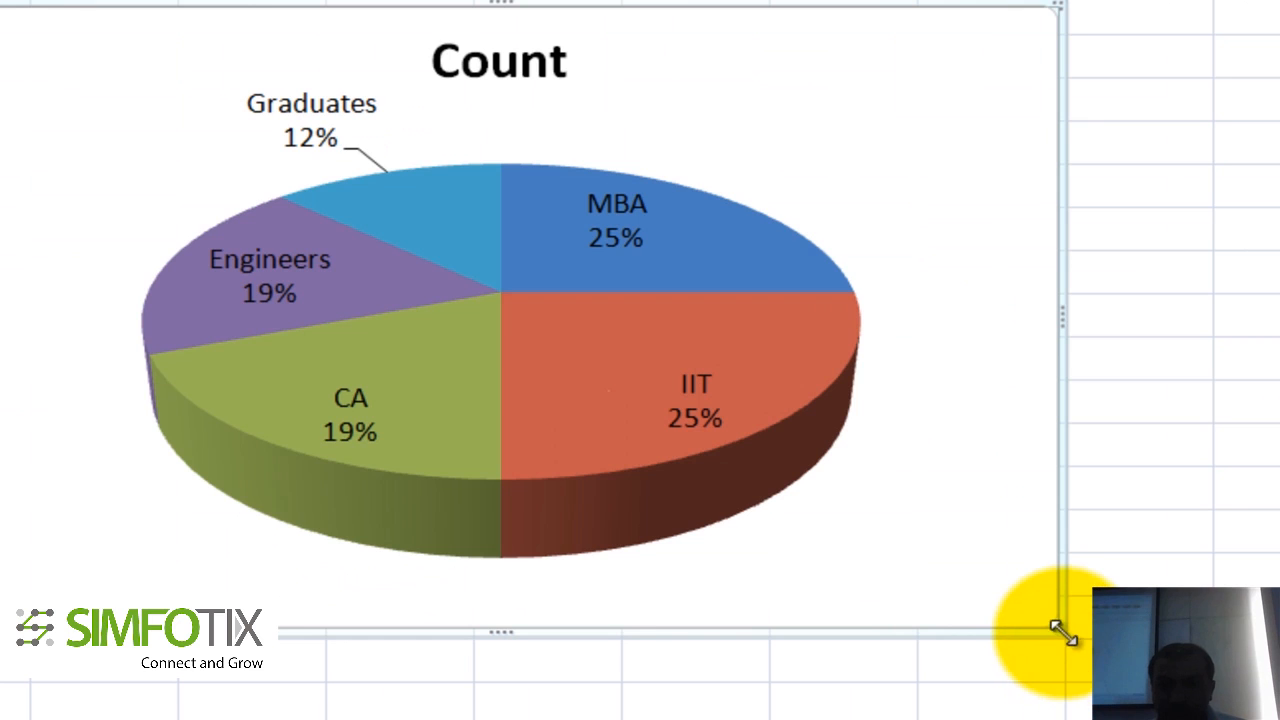
{"action": "left_click_drag", "start_coordinate": [1060, 630], "coordinate": [1234, 716]}
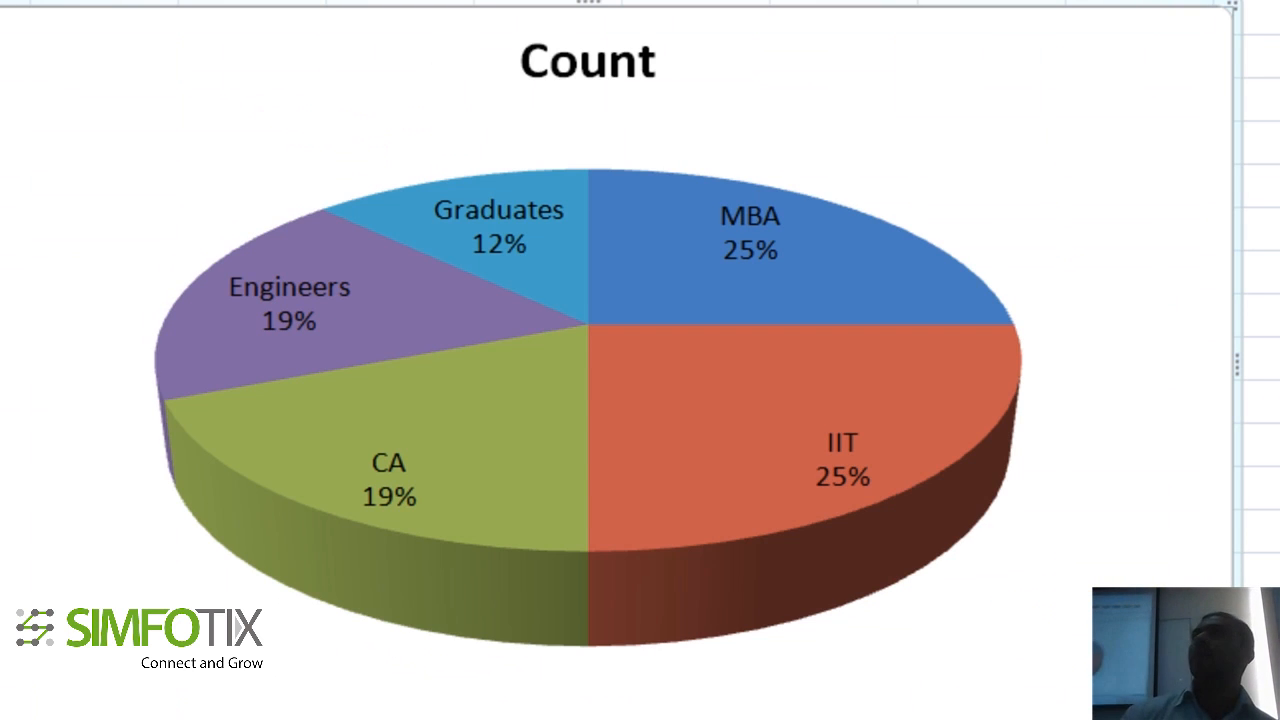
Step: Change the font color of the pie chart's data labels to white and deselect the chart
{"action": "mouse_move", "coordinate": [595, 388]}
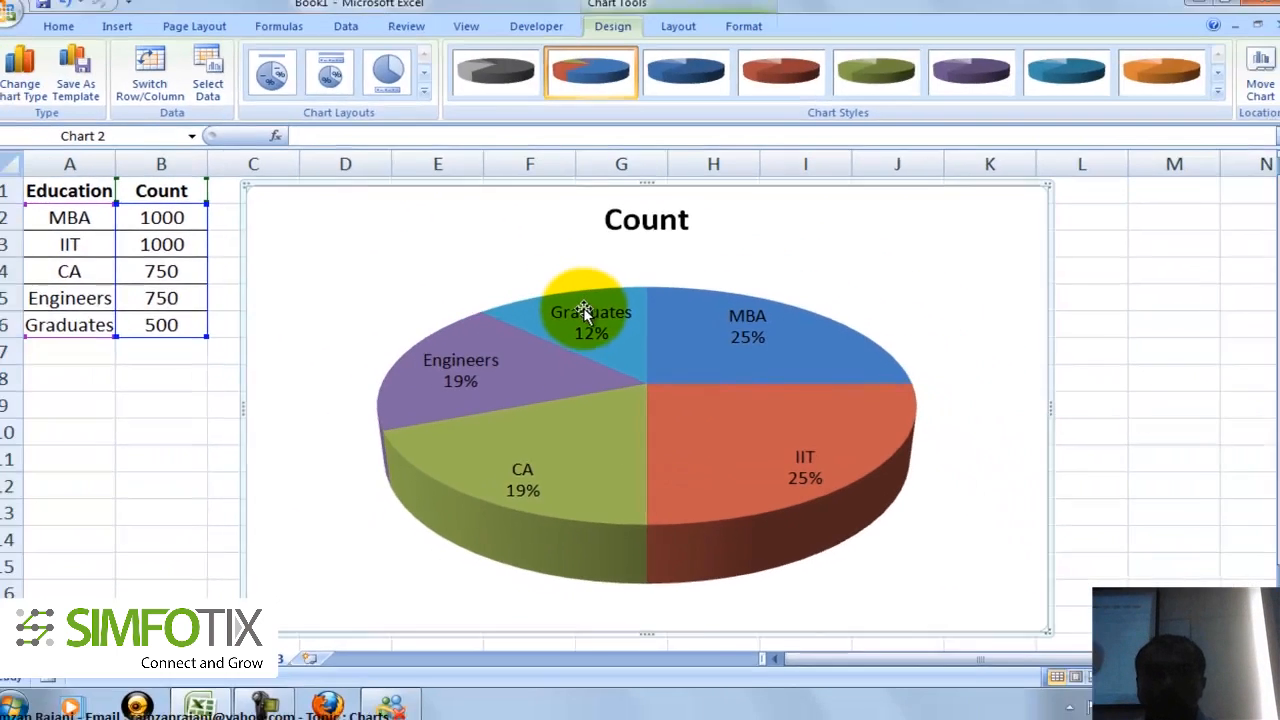
{"action": "left_click", "coordinate": [512, 237]}
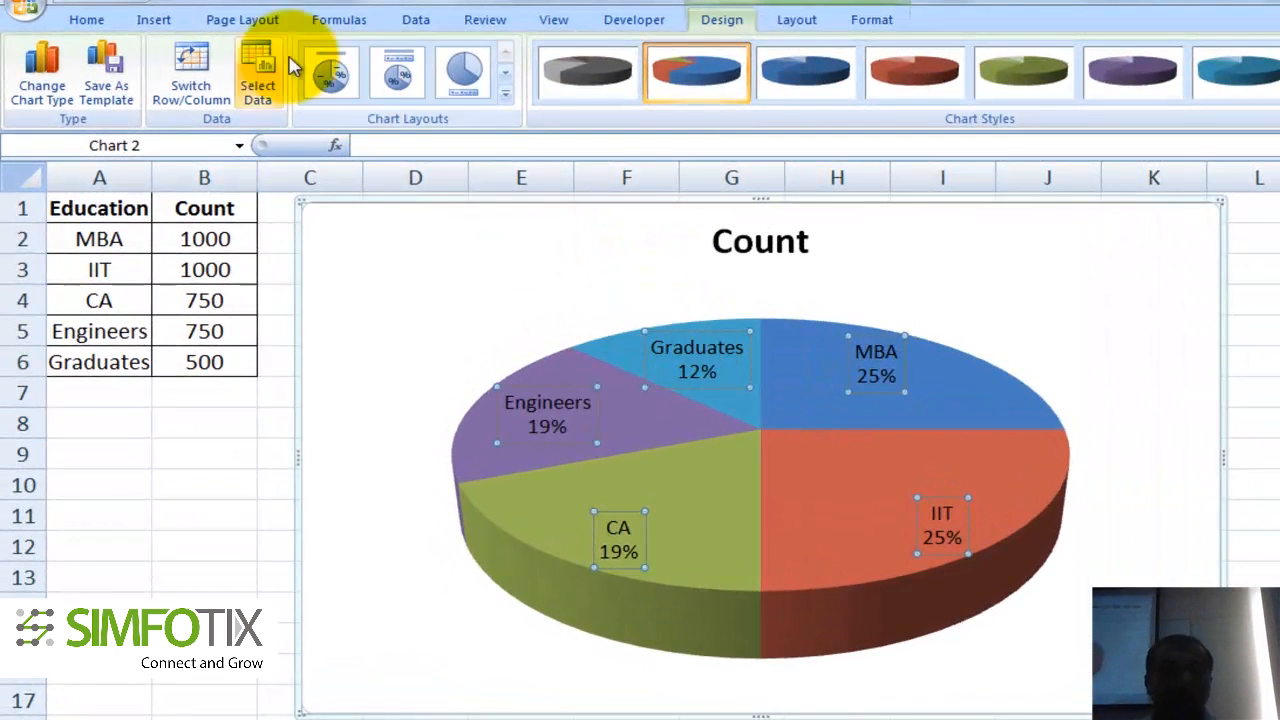
{"action": "left_click", "coordinate": [86, 20]}
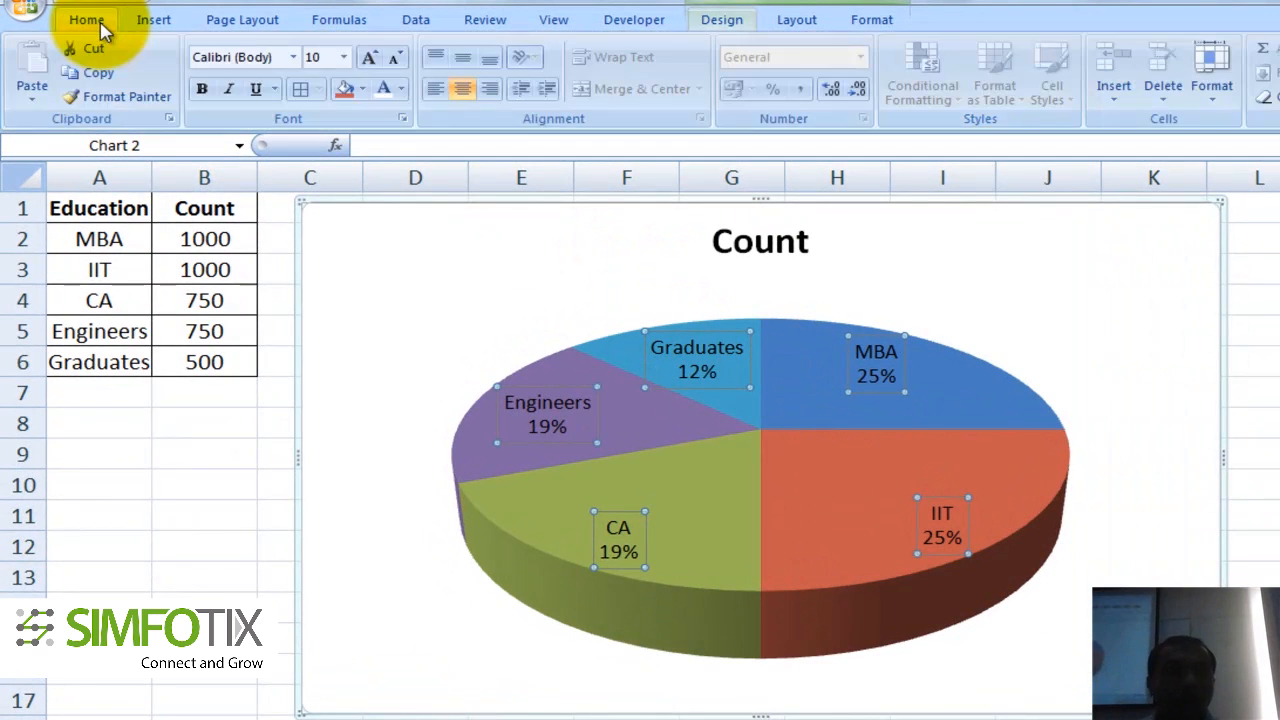
{"action": "left_click", "coordinate": [387, 88]}
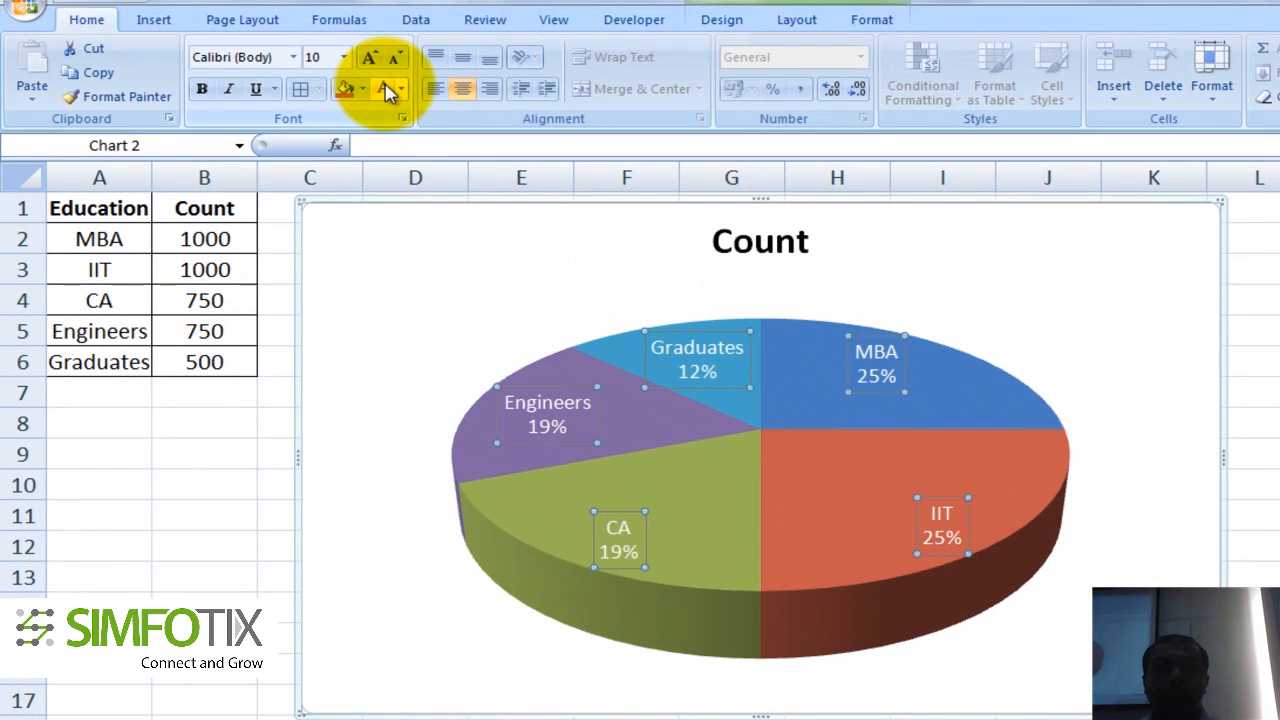
{"action": "left_click", "coordinate": [208, 411]}
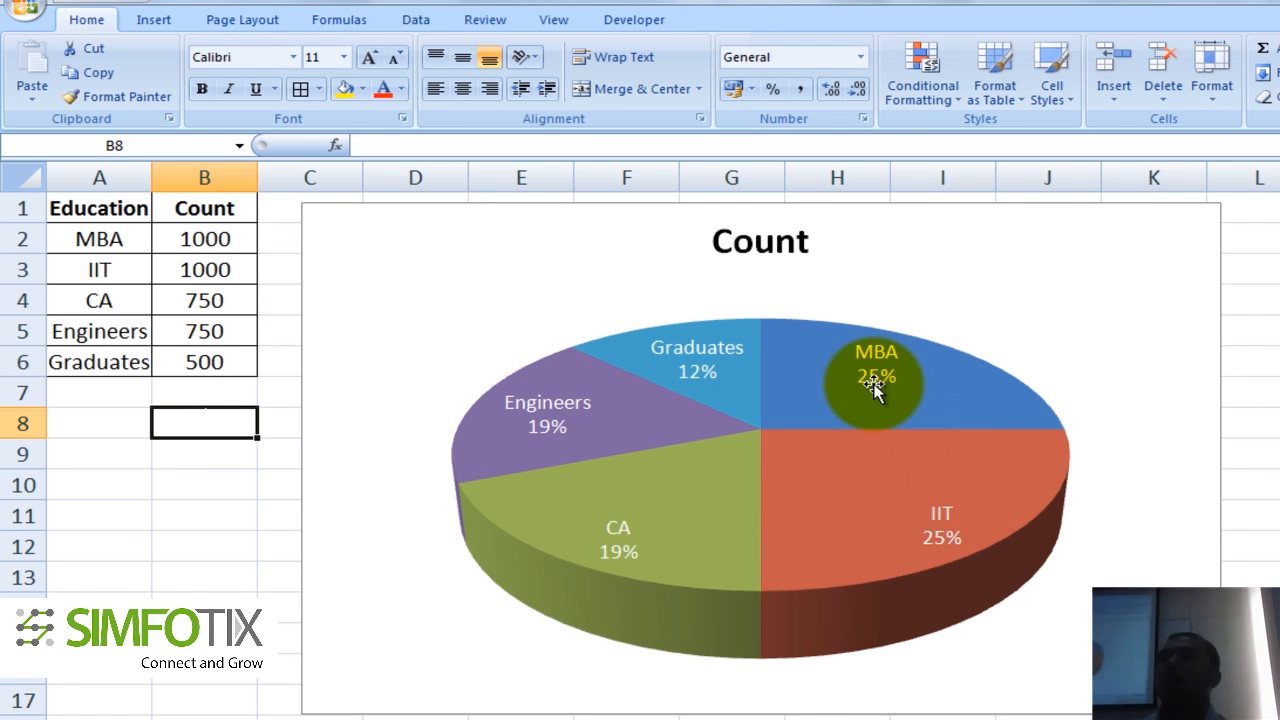
Step: Change the CA count in cell B4 to 1250
{"action": "left_click", "coordinate": [219, 240]}
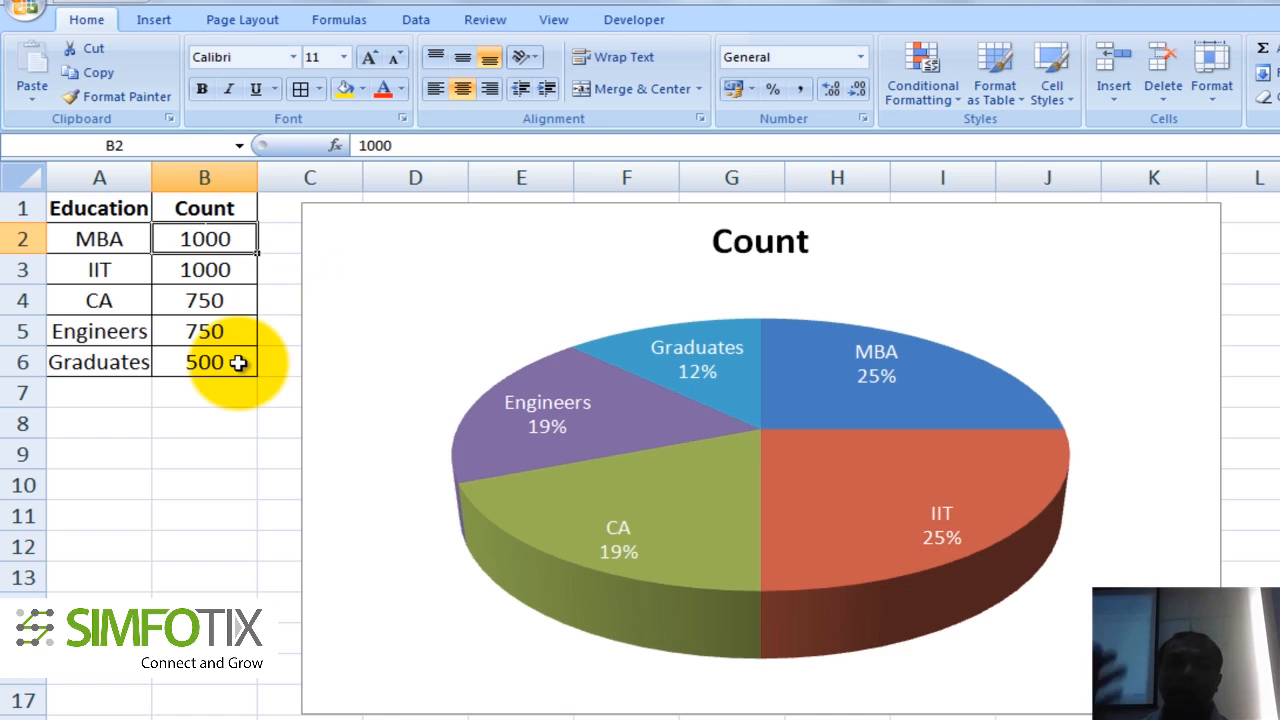
{"action": "key", "text": "Down"}
{"action": "key", "text": "Down"}
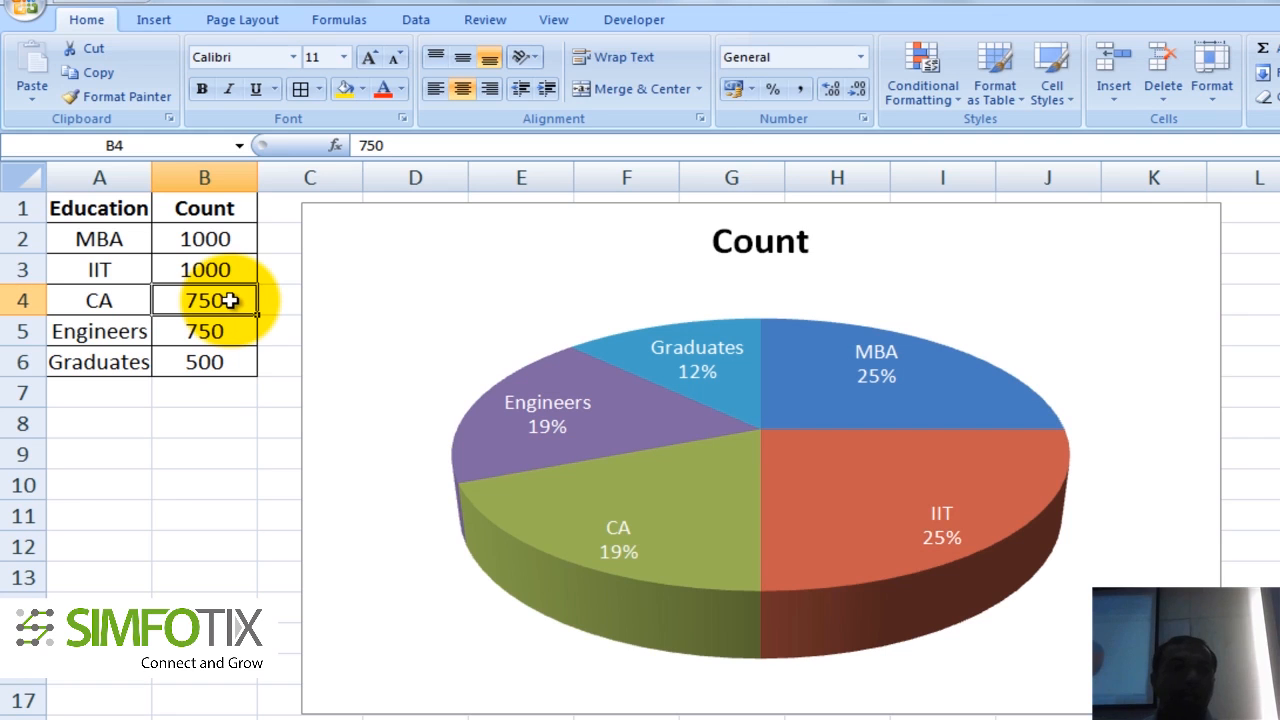
{"action": "type", "text": "50"}
{"action": "key", "text": "Escape"}
{"action": "type", "text": "1250"}
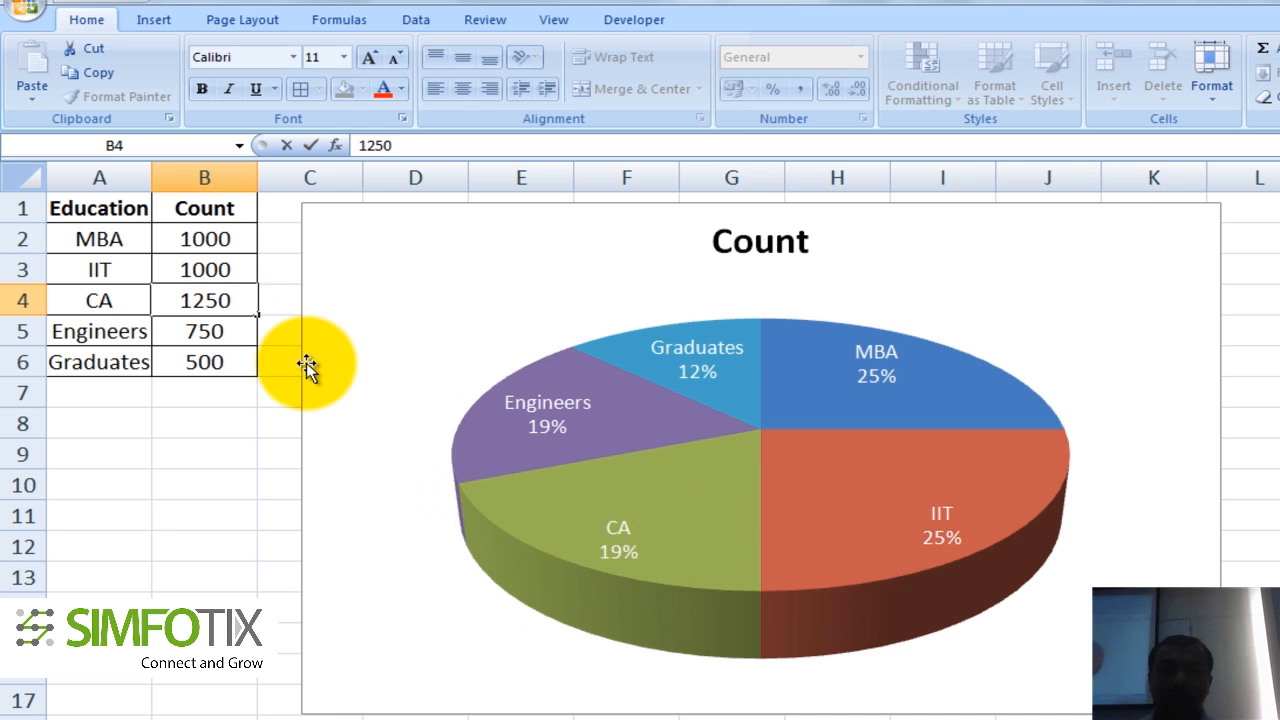
{"action": "key", "text": "Return"}
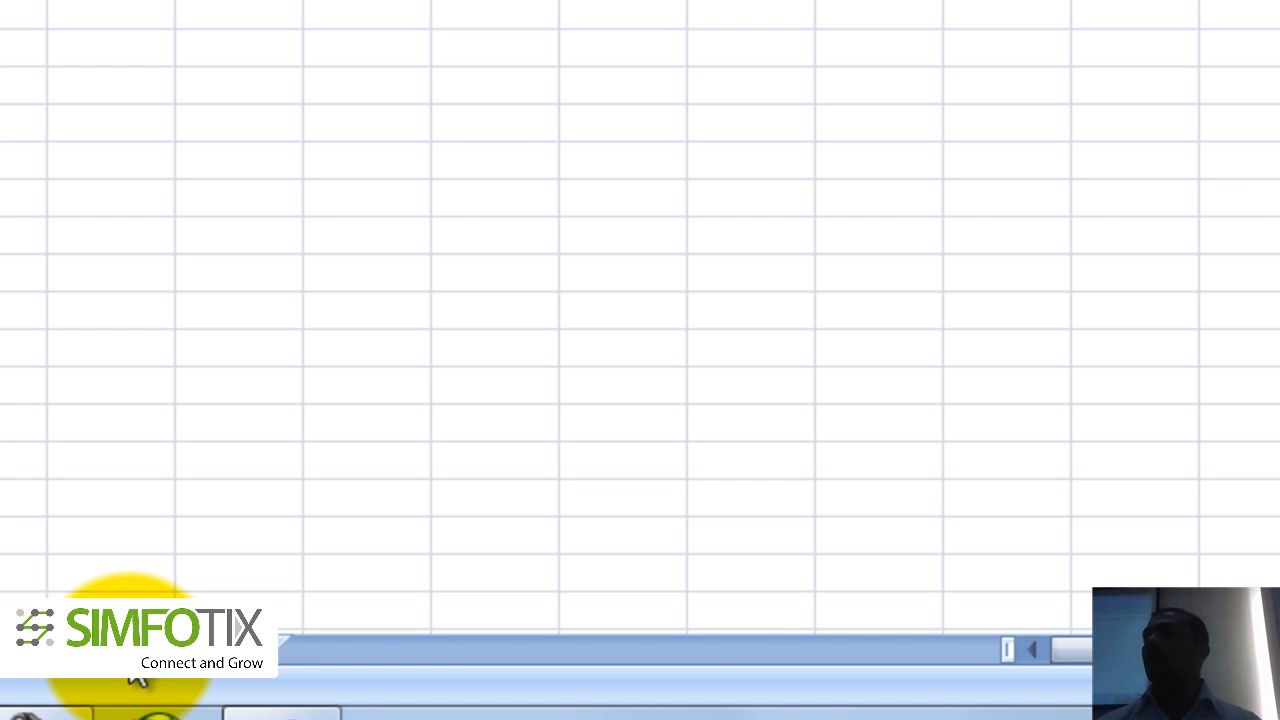
Step: Try smaller and larger sizes for the pie chart and move the Graduates label outside its slice
{"action": "left_click", "coordinate": [14, 650]}
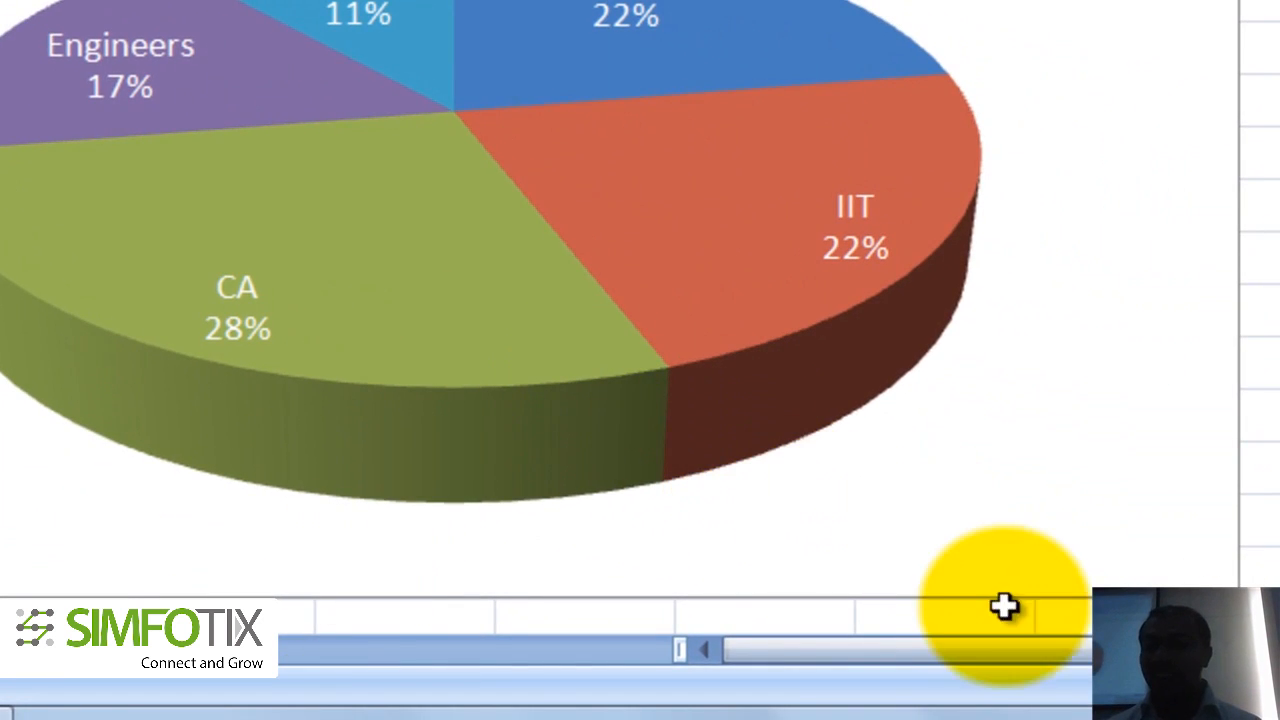
{"action": "left_click", "coordinate": [1003, 594]}
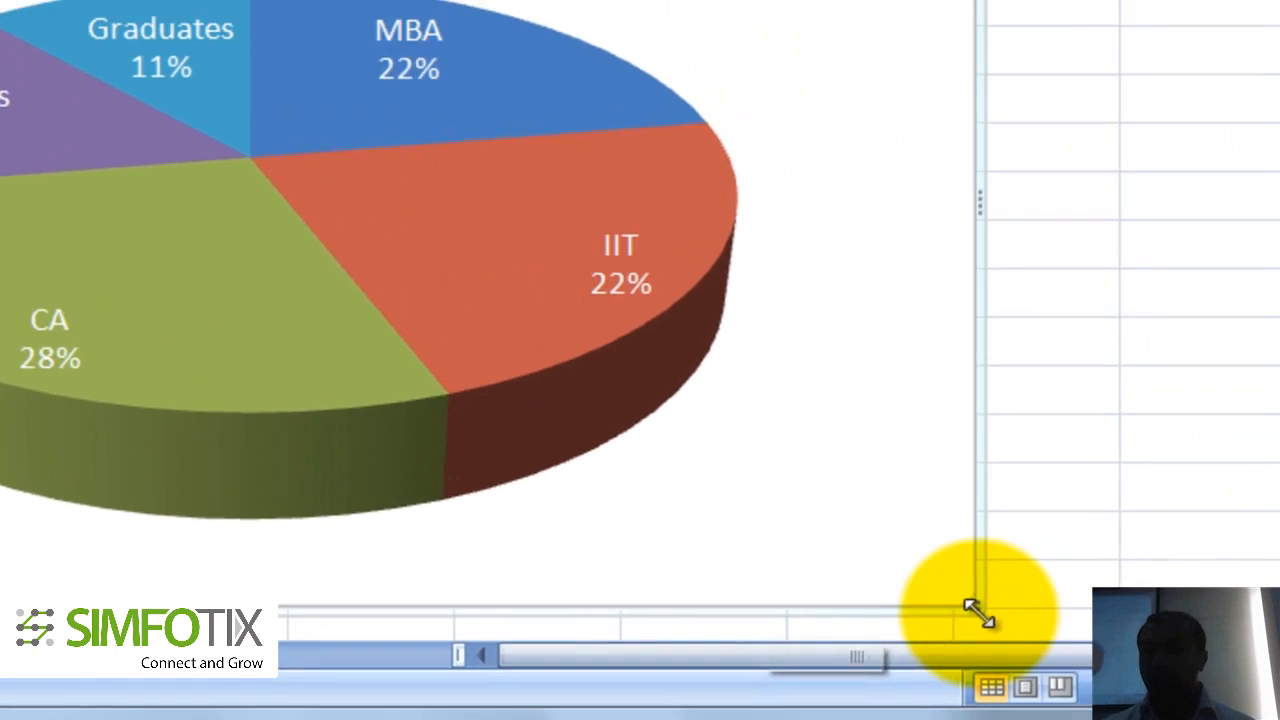
{"action": "left_click_drag", "start_coordinate": [1239, 599], "coordinate": [1163, 561]}
{"action": "left_click_drag", "start_coordinate": [848, 574], "coordinate": [524, 394]}
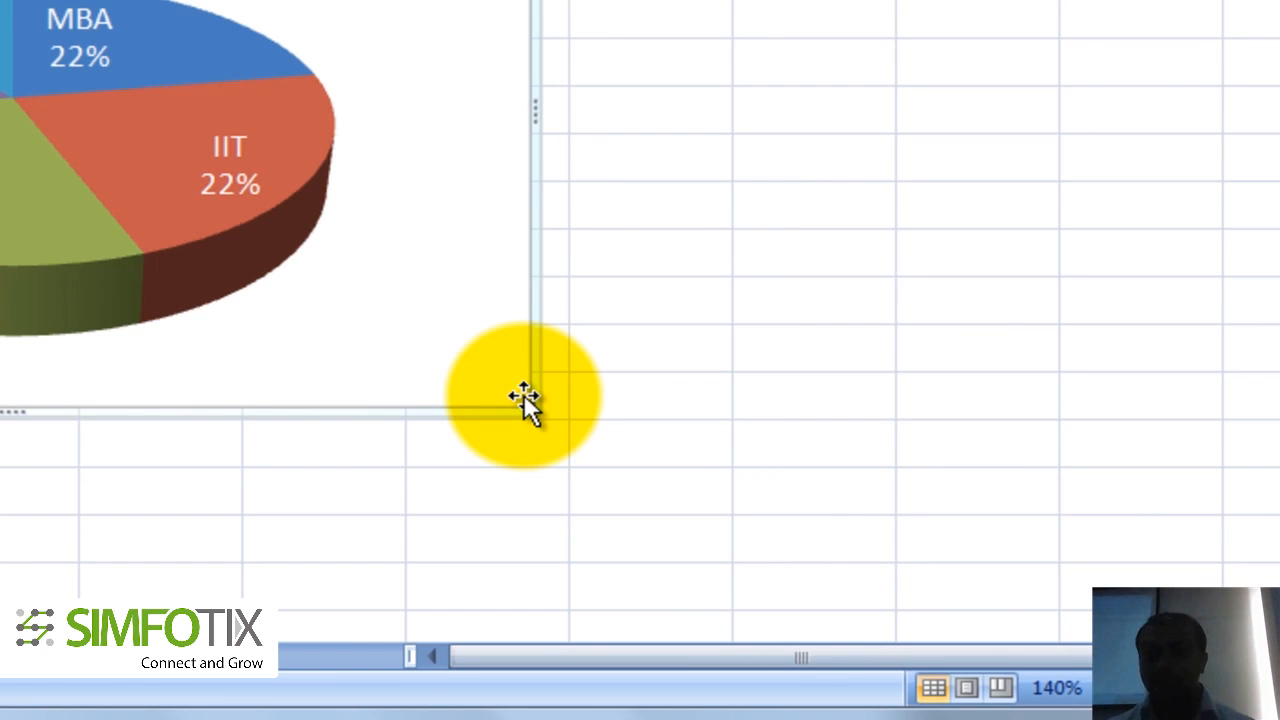
{"action": "left_click_drag", "start_coordinate": [523, 408], "coordinate": [766, 535]}
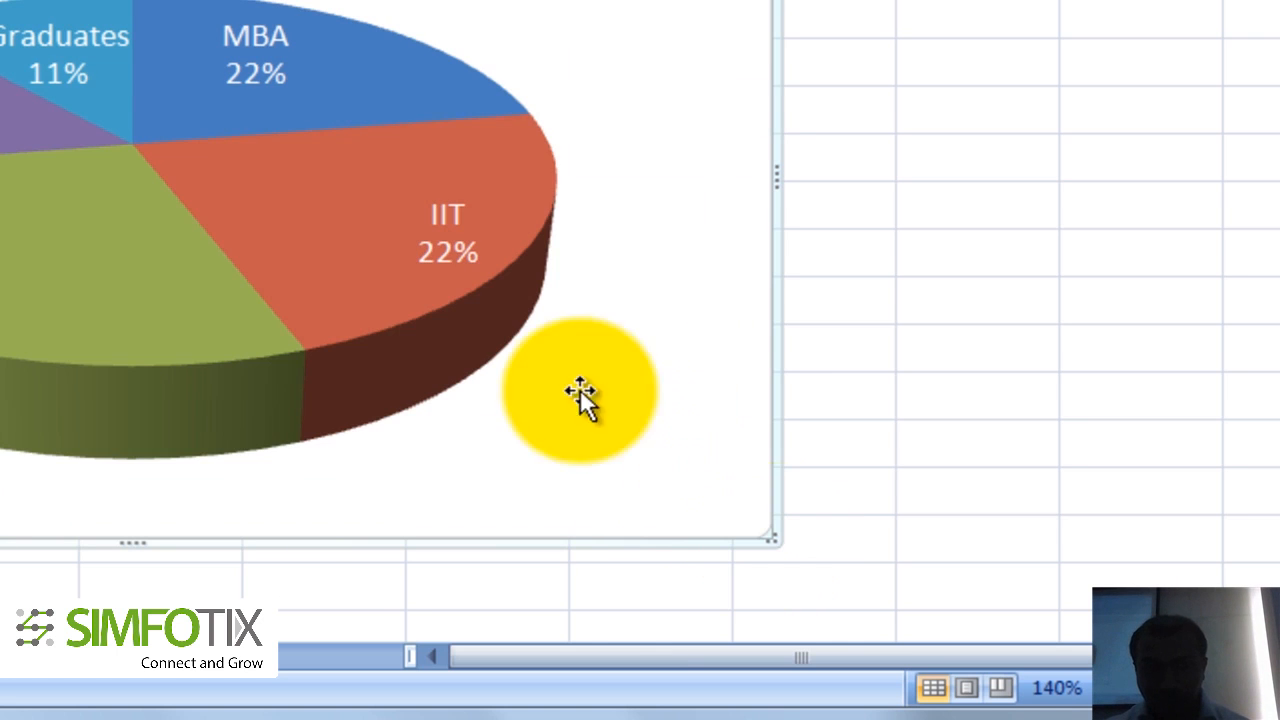
{"action": "left_click", "coordinate": [64, 35]}
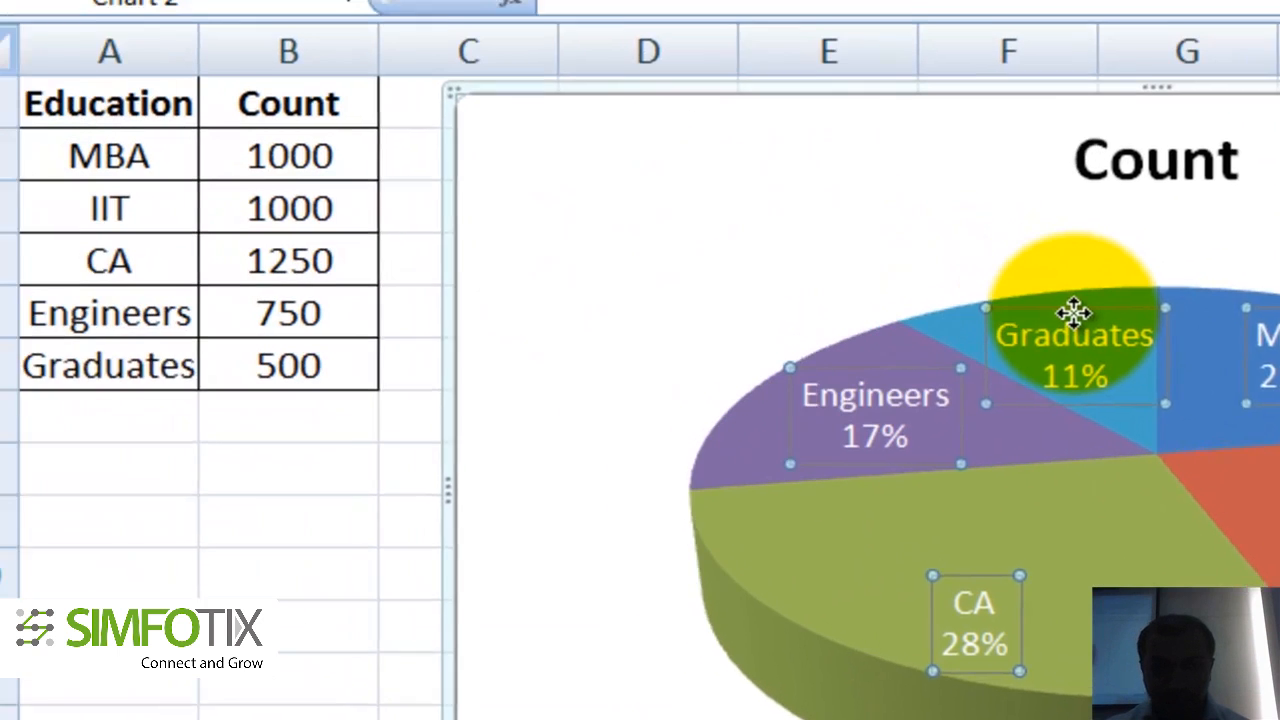
{"action": "left_click_drag", "start_coordinate": [1073, 313], "coordinate": [969, 202]}
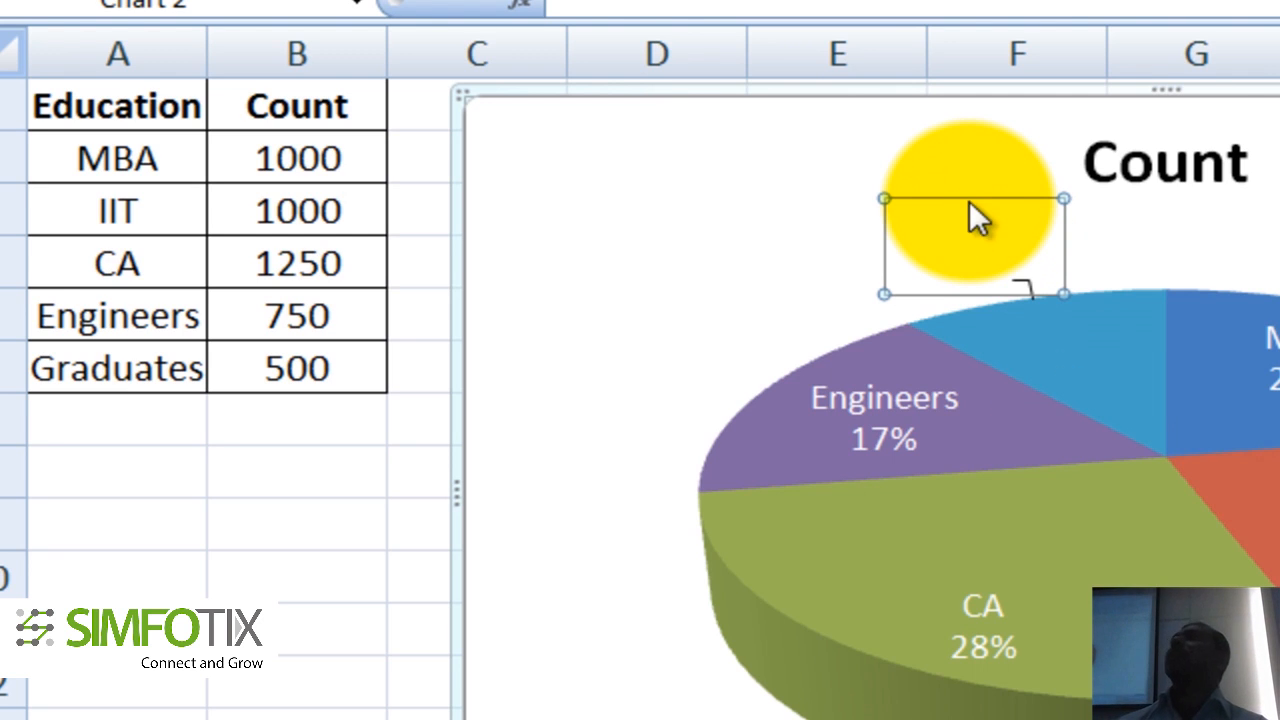
Step: Delete the current pie chart and insert a new 3-D pie chart from the Education and Count data in A1:B6
{"action": "left_click", "coordinate": [894, 91]}
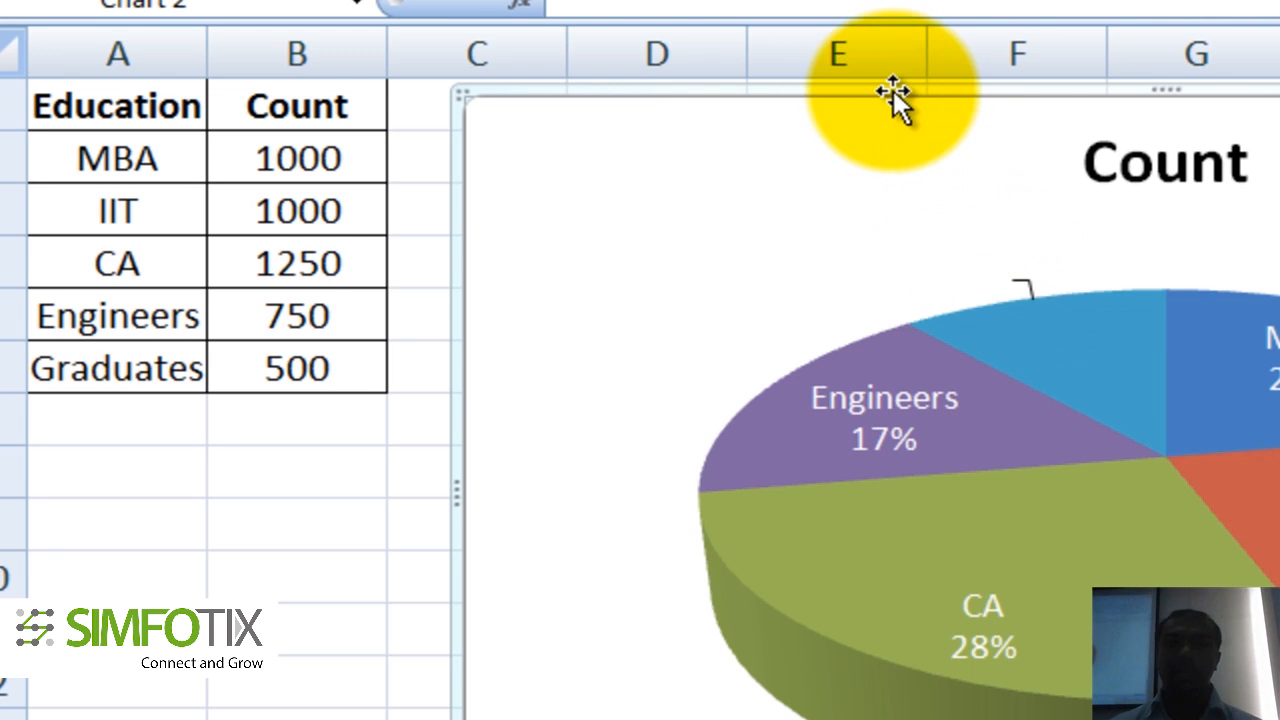
{"action": "key", "text": "Delete"}
{"action": "left_click_drag", "start_coordinate": [126, 114], "coordinate": [314, 366]}
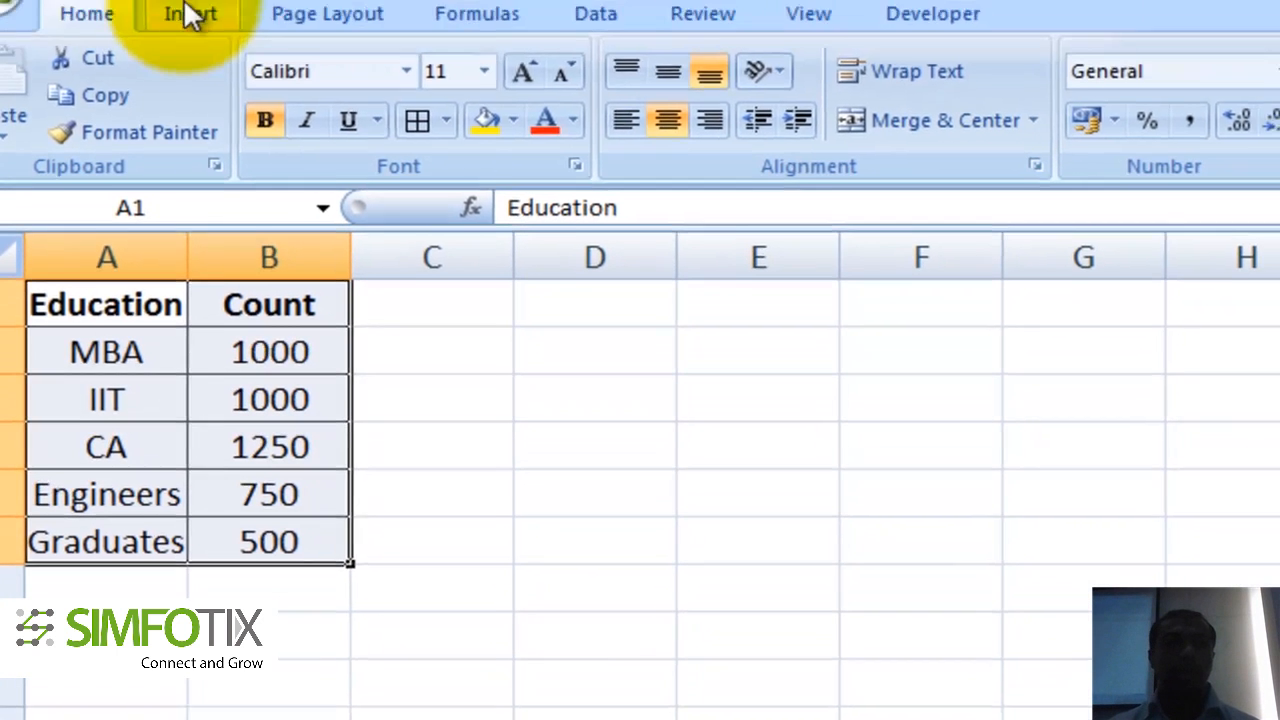
{"action": "left_click", "coordinate": [191, 12]}
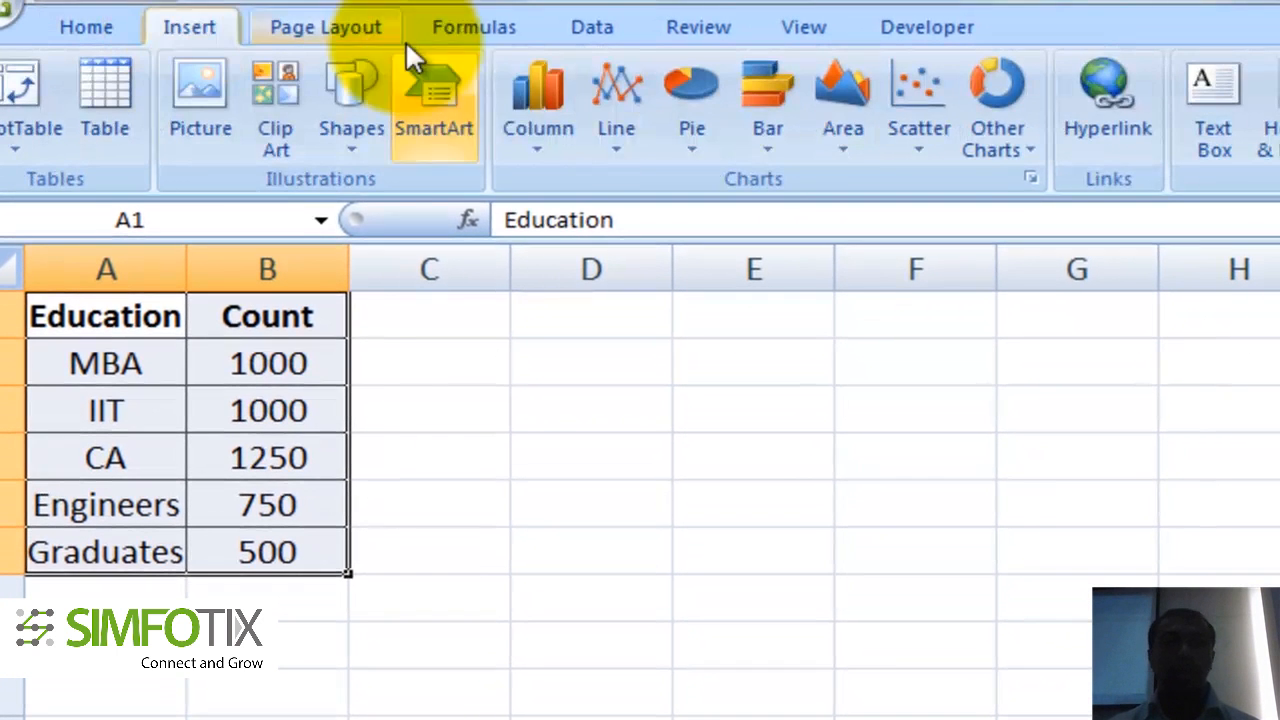
{"action": "left_click", "coordinate": [661, 160]}
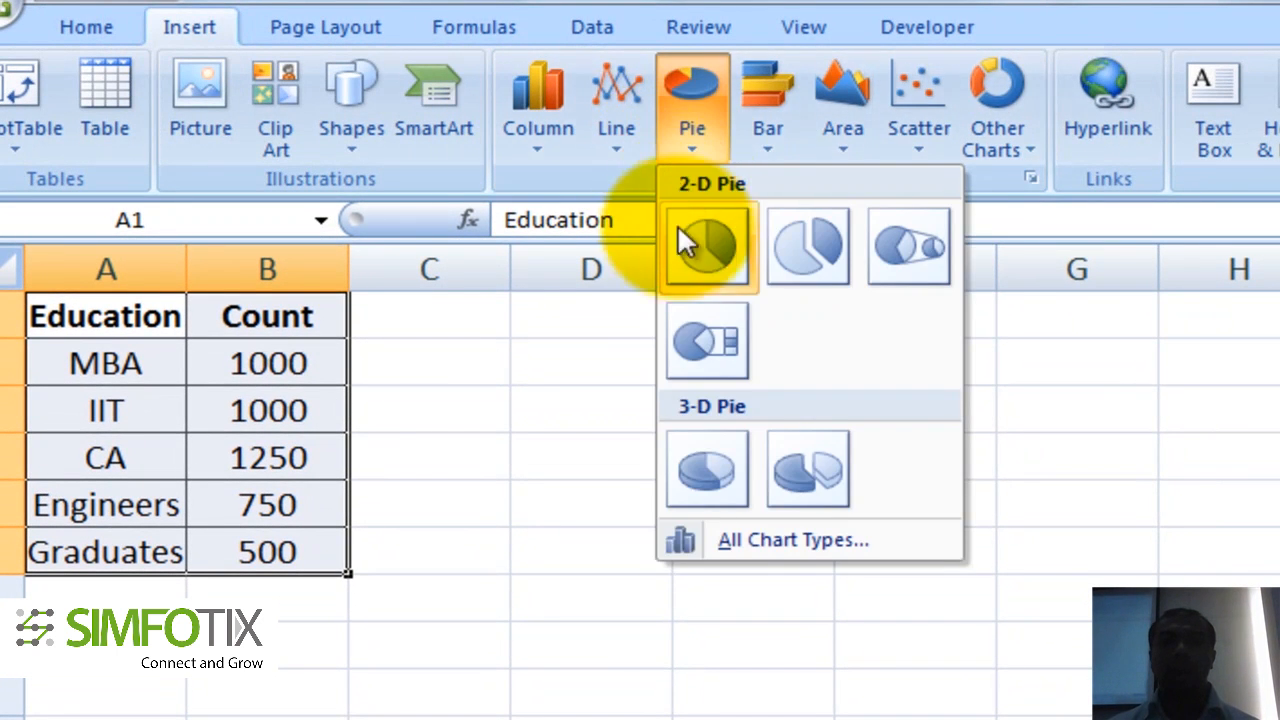
{"action": "left_click", "coordinate": [712, 466]}
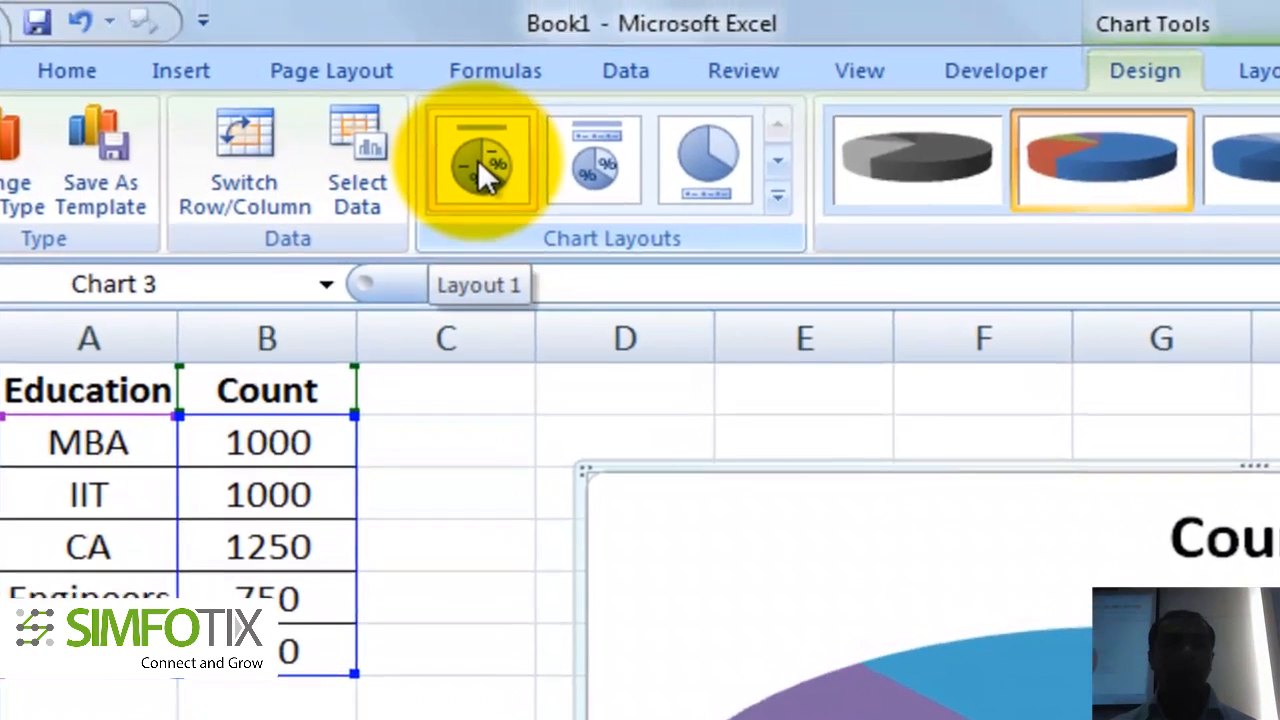
Step: Apply Layout 1 to the new pie chart, enlarge it and reposition it beside the data table
{"action": "left_click", "coordinate": [465, 118]}
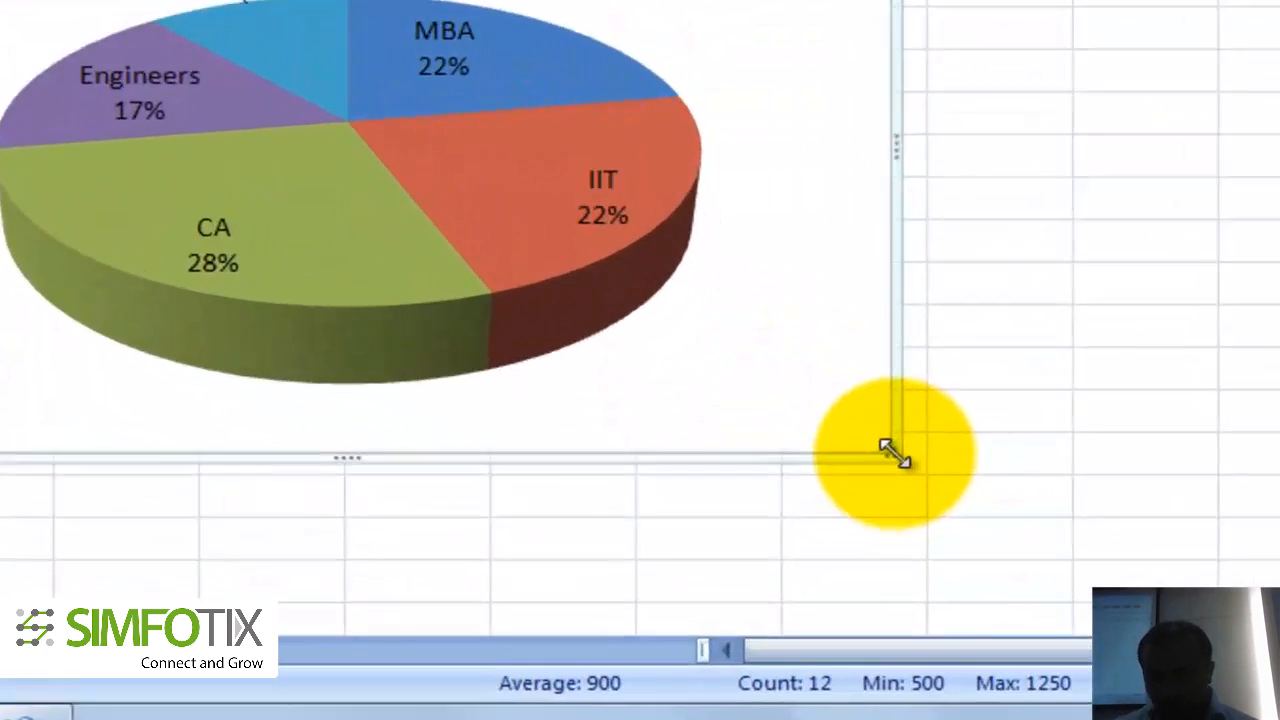
{"action": "left_click_drag", "start_coordinate": [862, 550], "coordinate": [921, 589]}
{"action": "left_click_drag", "start_coordinate": [1035, 512], "coordinate": [1155, 595]}
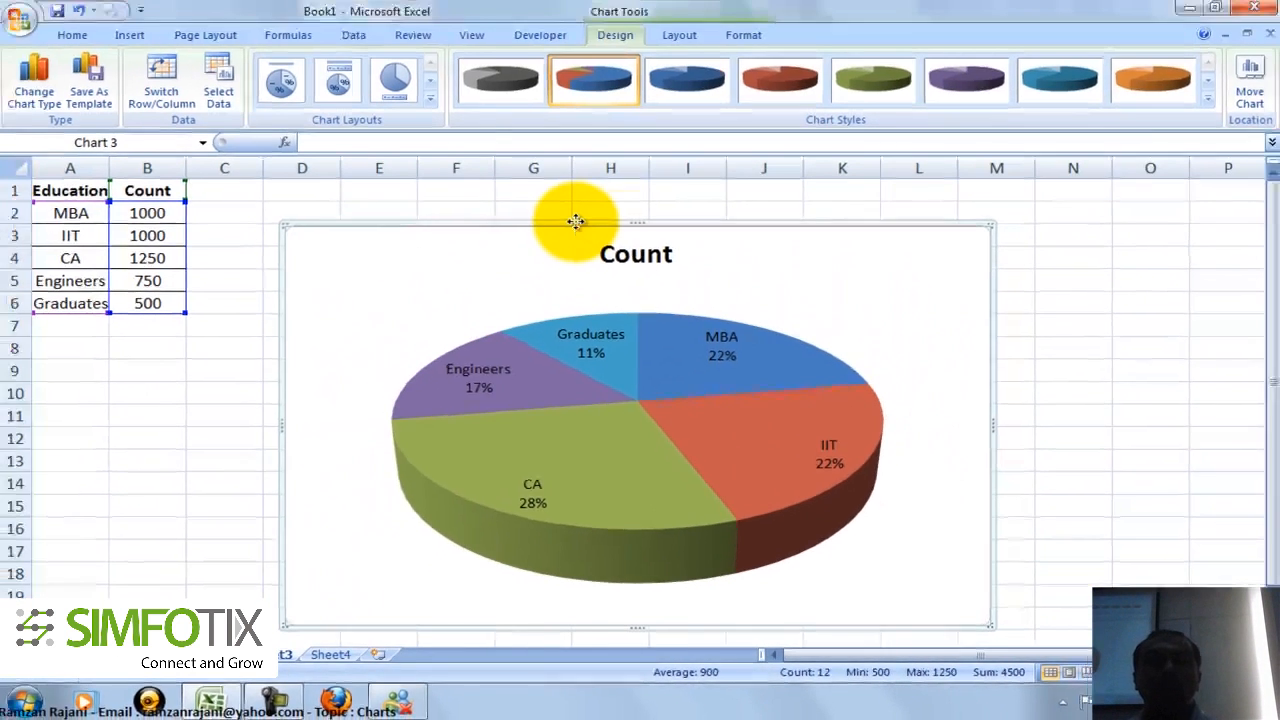
{"action": "left_click_drag", "start_coordinate": [455, 14], "coordinate": [430, 0]}
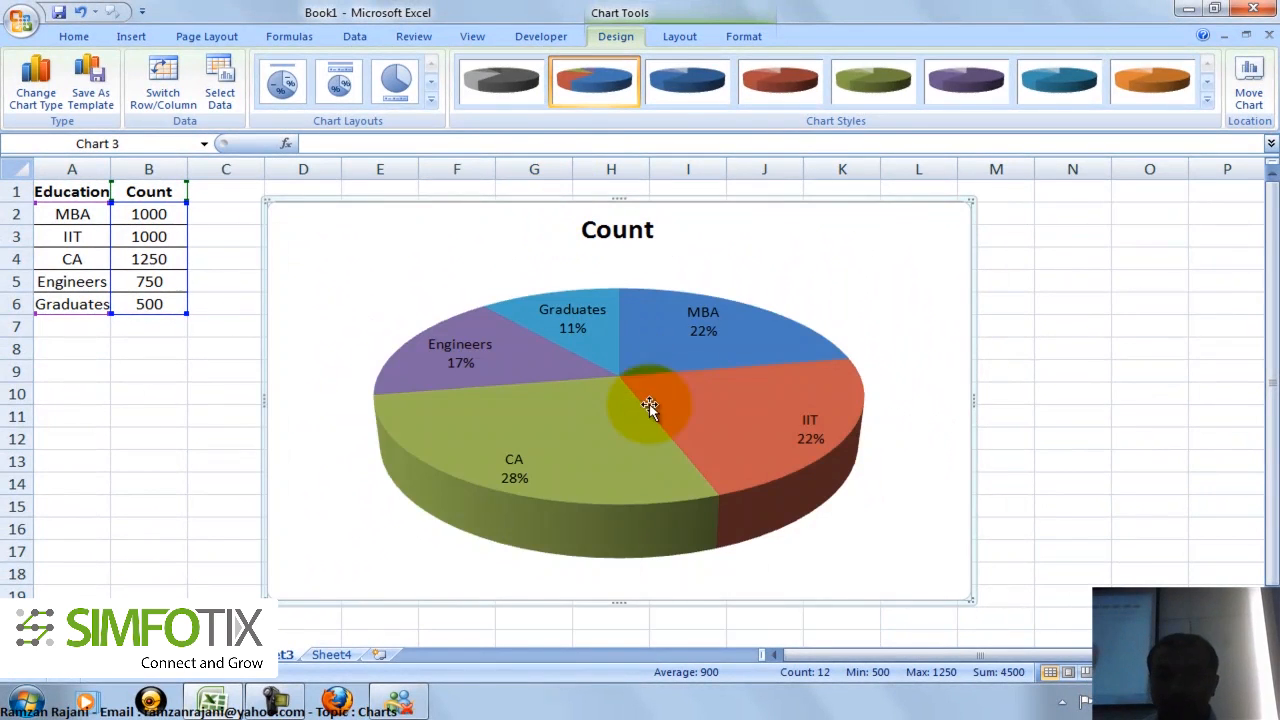
Step: Pull only the MBA slice slightly out of the pie chart
{"action": "mouse_move", "coordinate": [715, 430]}
{"action": "mouse_move", "coordinate": [665, 355]}
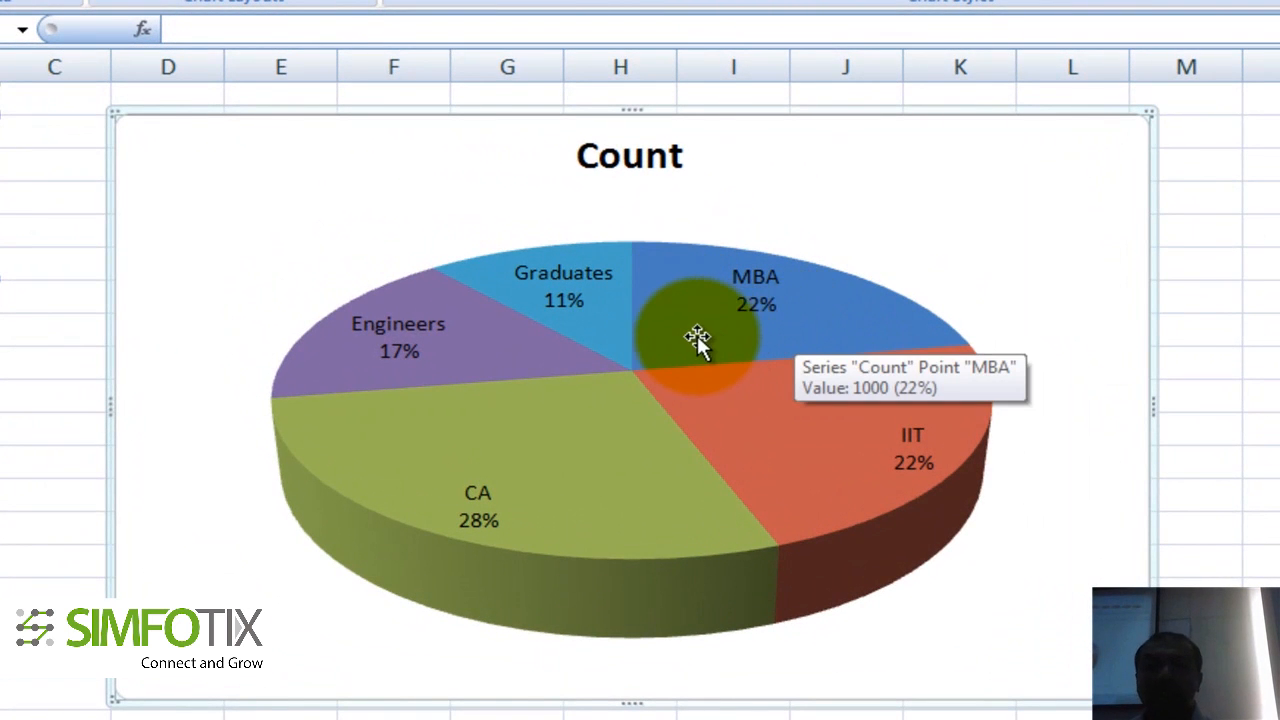
{"action": "left_click", "coordinate": [683, 340]}
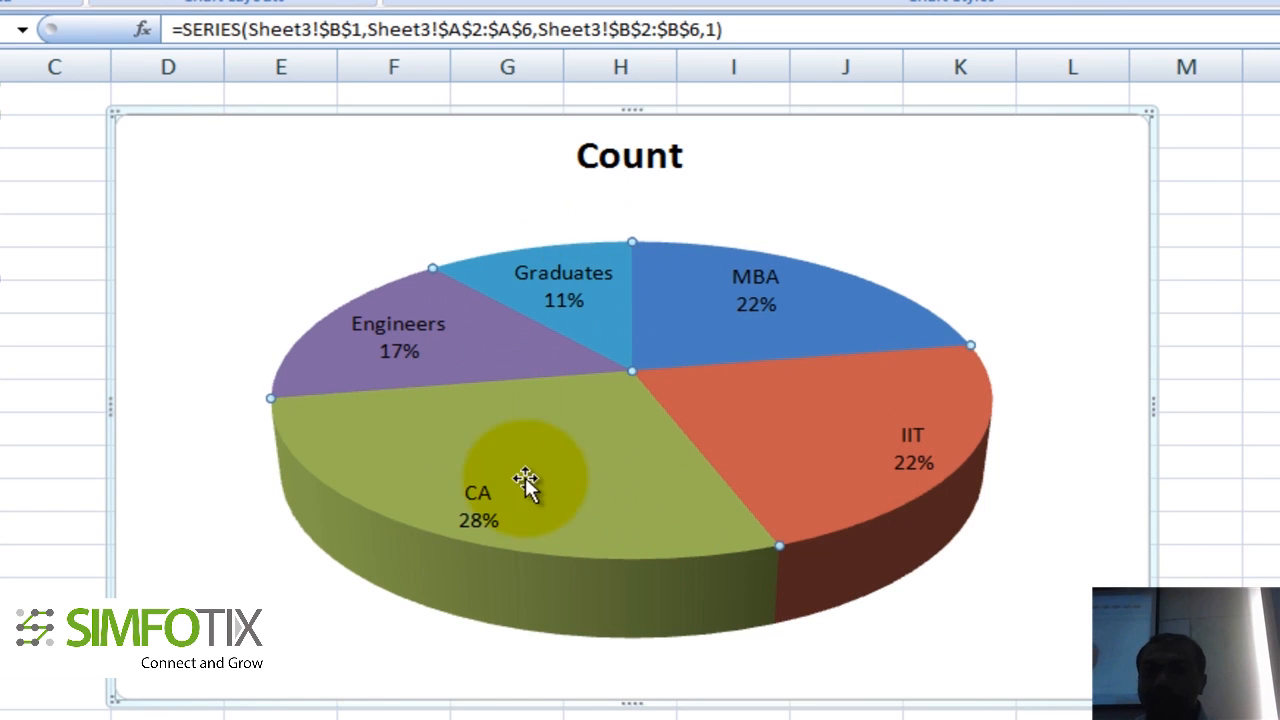
{"action": "left_click", "coordinate": [679, 313]}
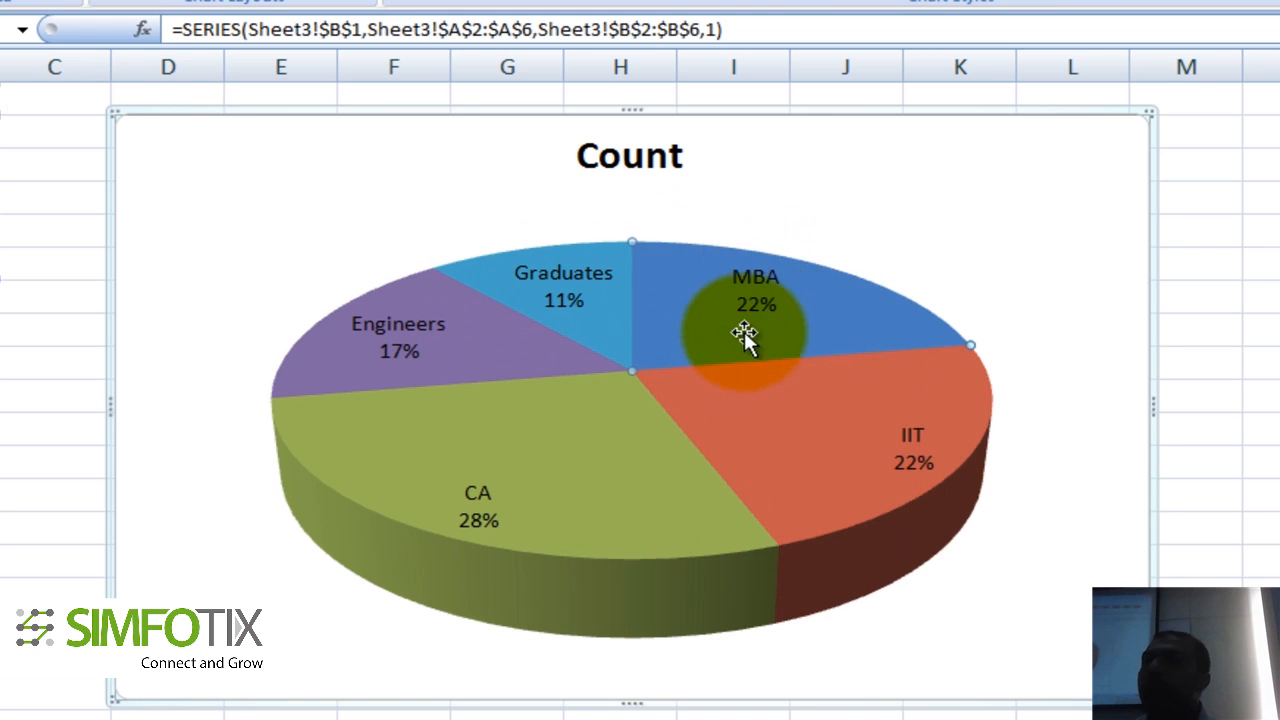
{"action": "mouse_move", "coordinate": [694, 340]}
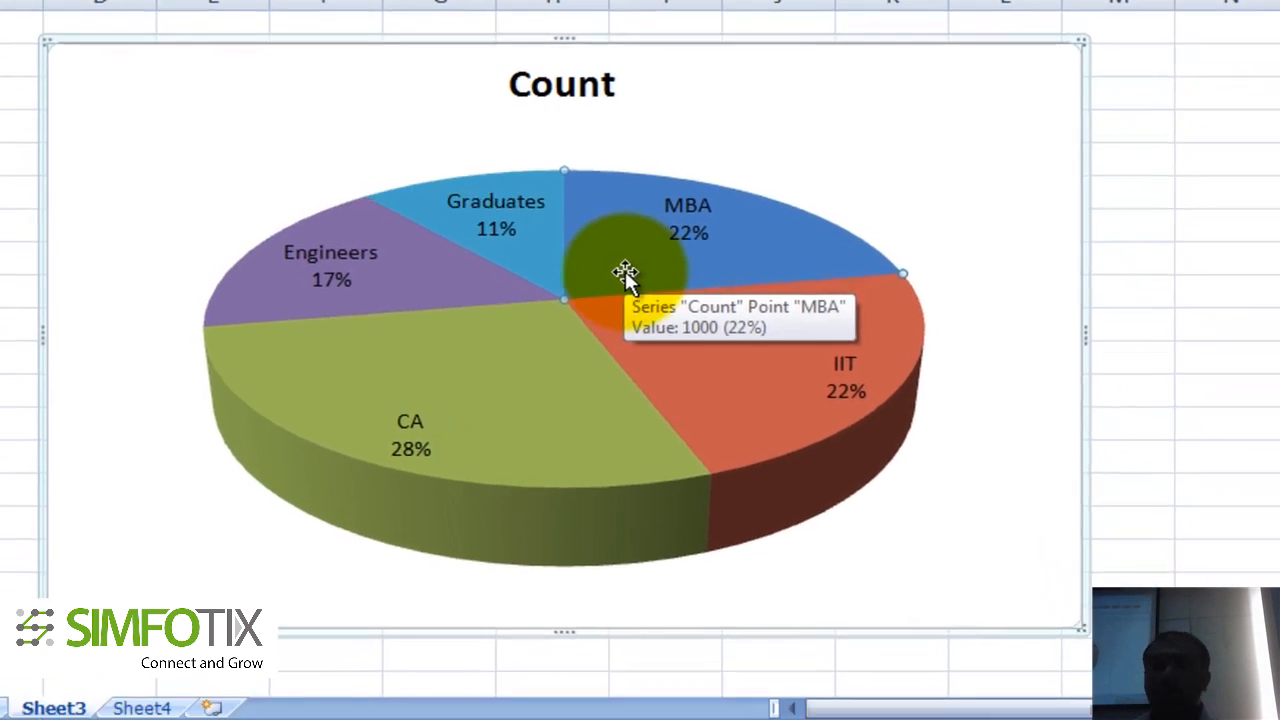
{"action": "left_click_drag", "start_coordinate": [593, 244], "coordinate": [609, 210]}
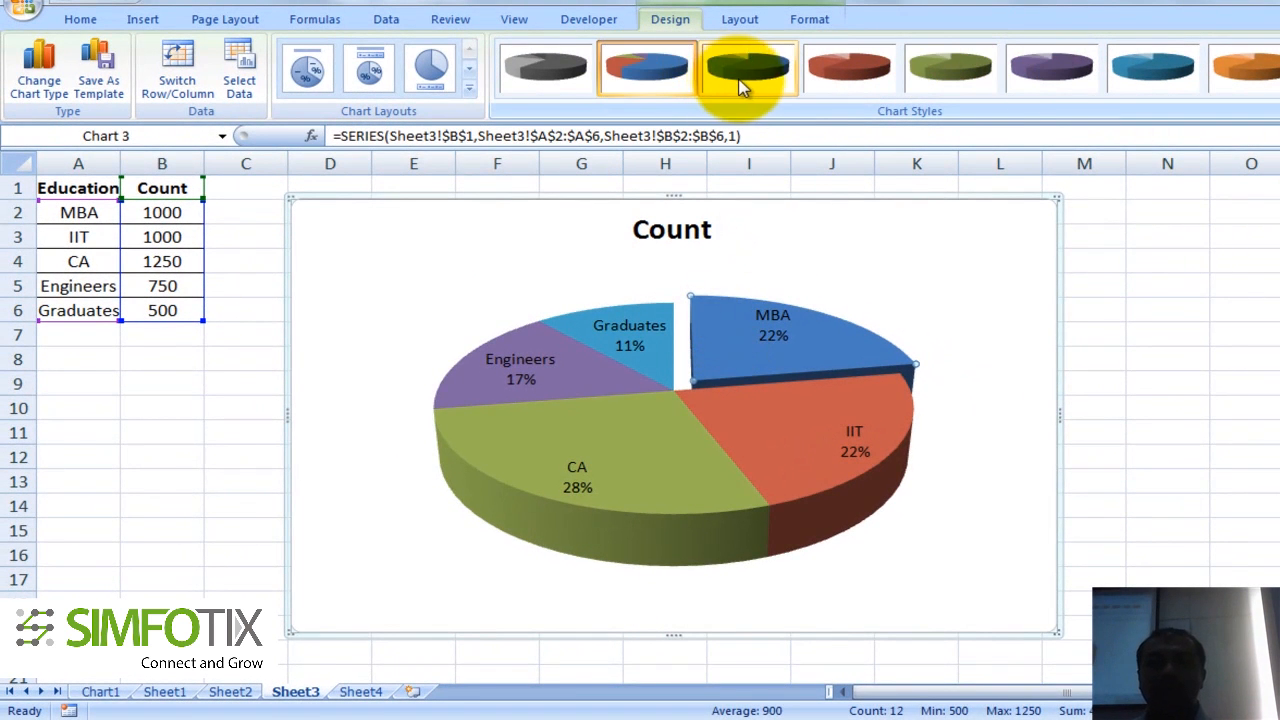
Step: Try the single-color blue, red and green chart styles on the pie chart
{"action": "left_click", "coordinate": [738, 80]}
{"action": "left_click", "coordinate": [879, 89]}
{"action": "left_click", "coordinate": [980, 78]}
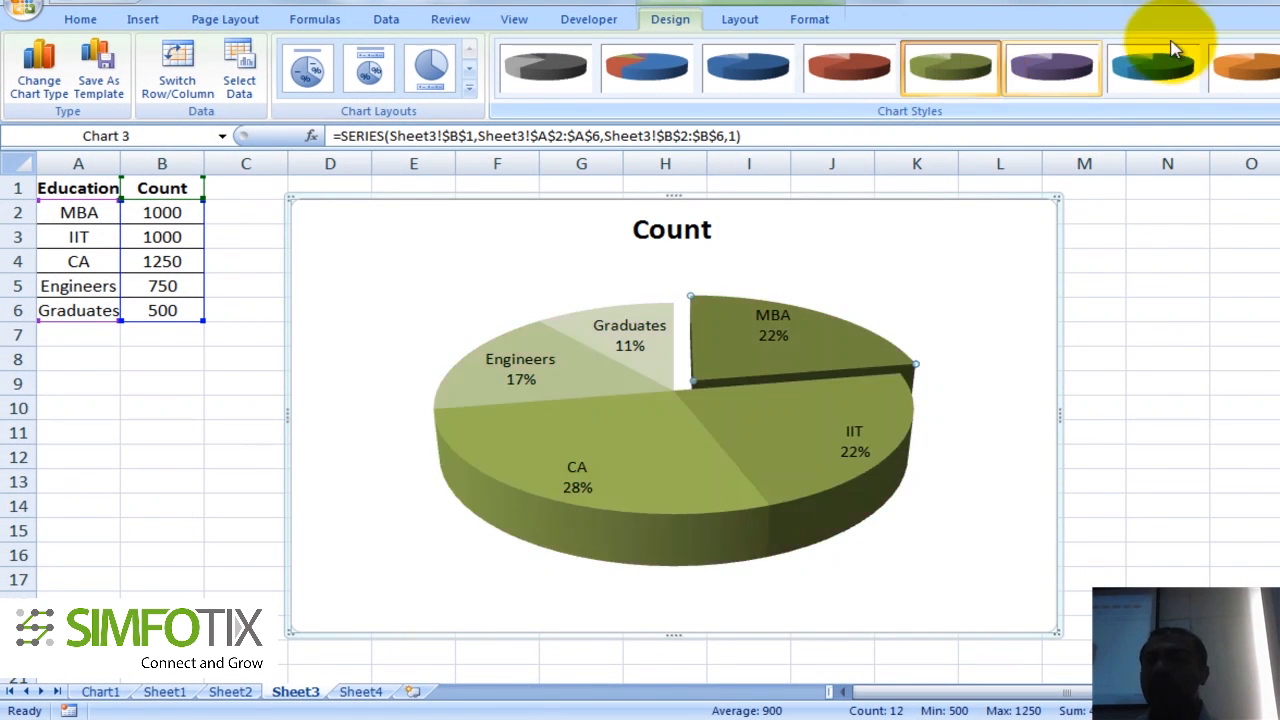
Step: Apply the multicolored chart style with white slice outlines to the pie chart and deselect the chart
{"action": "left_click", "coordinate": [1275, 95]}
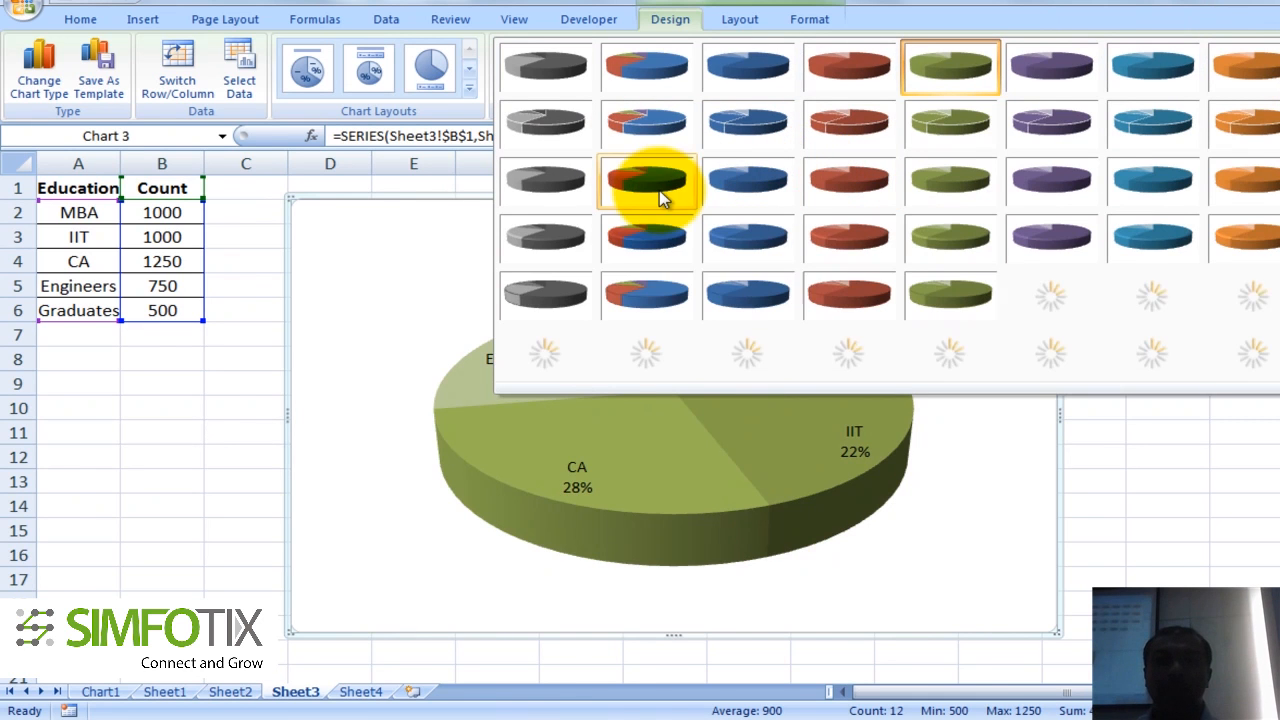
{"action": "left_click", "coordinate": [652, 124]}
{"action": "left_click", "coordinate": [84, 362]}
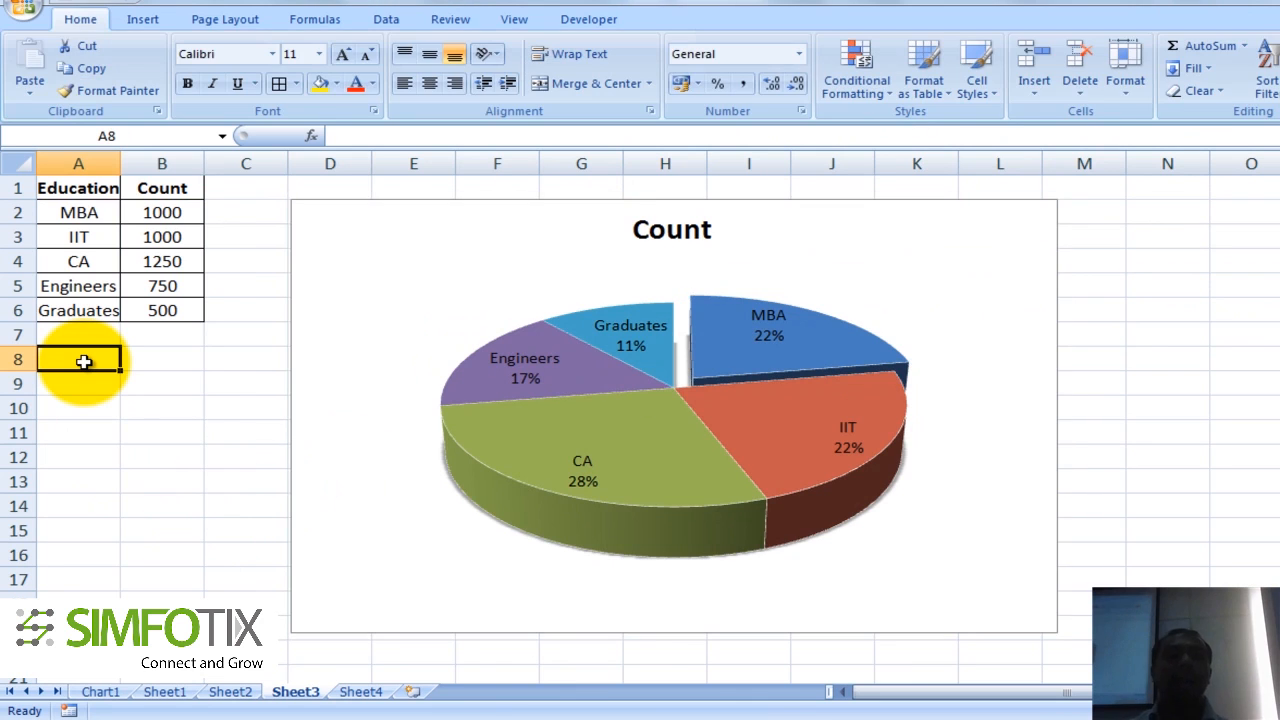
Step: Go to Sheet1 and add the month Jun in cell A7 below May
{"action": "left_click", "coordinate": [174, 690]}
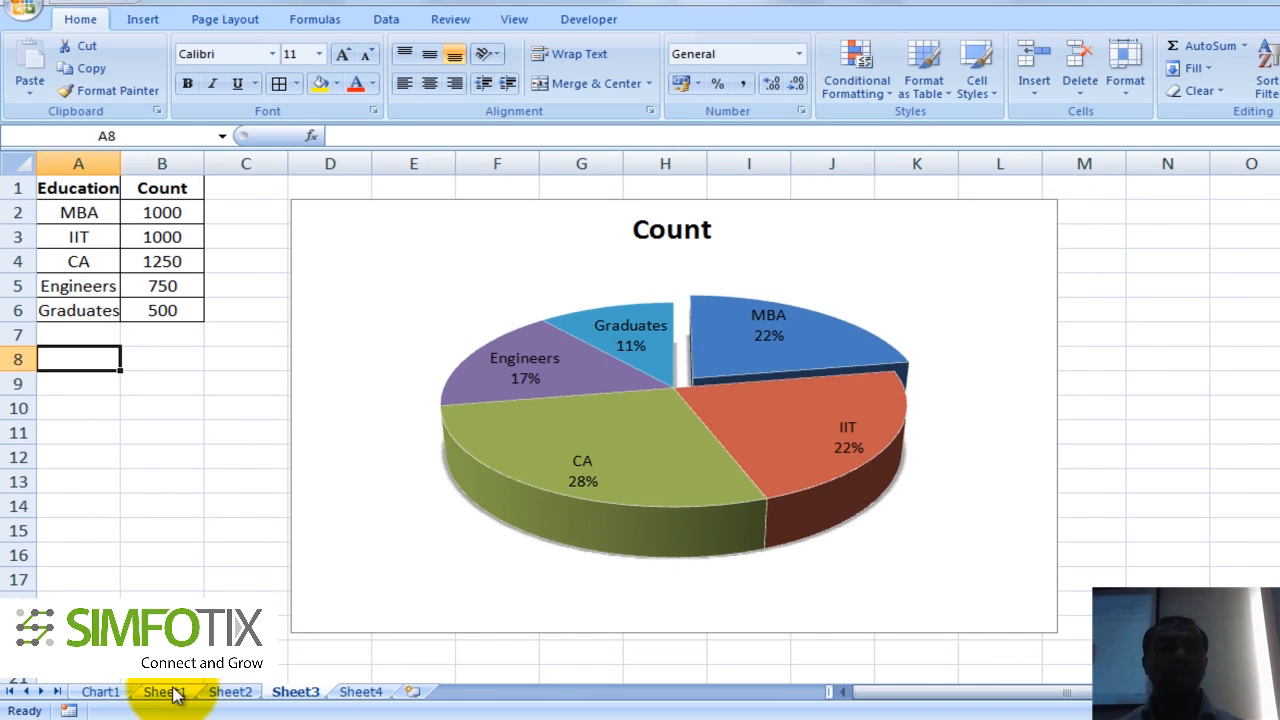
{"action": "left_click", "coordinate": [230, 692]}
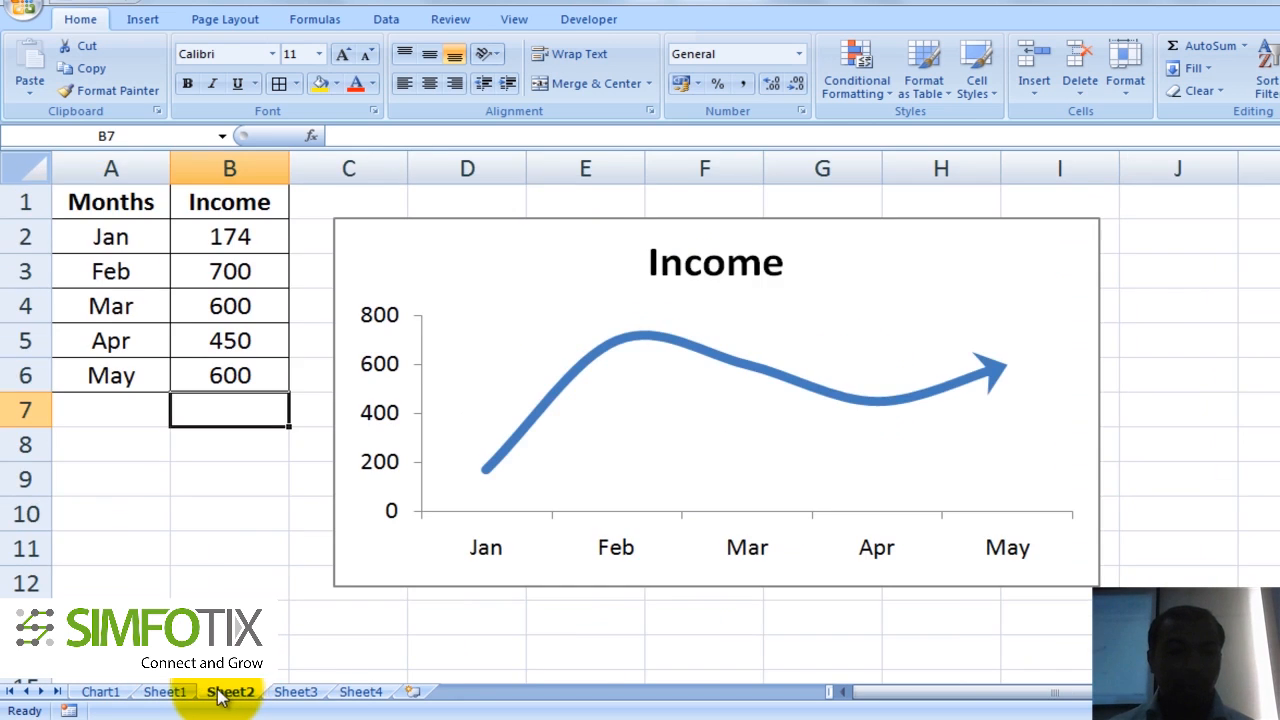
{"action": "left_click", "coordinate": [178, 694]}
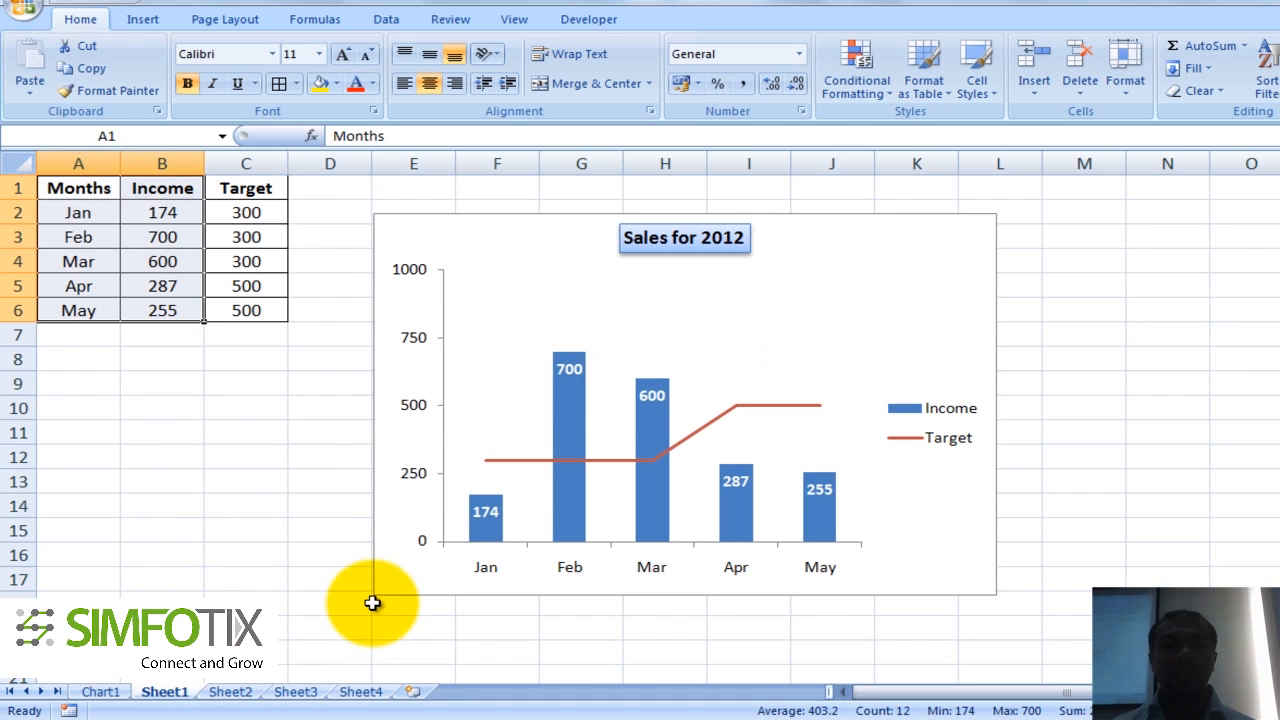
{"action": "left_click", "coordinate": [95, 340]}
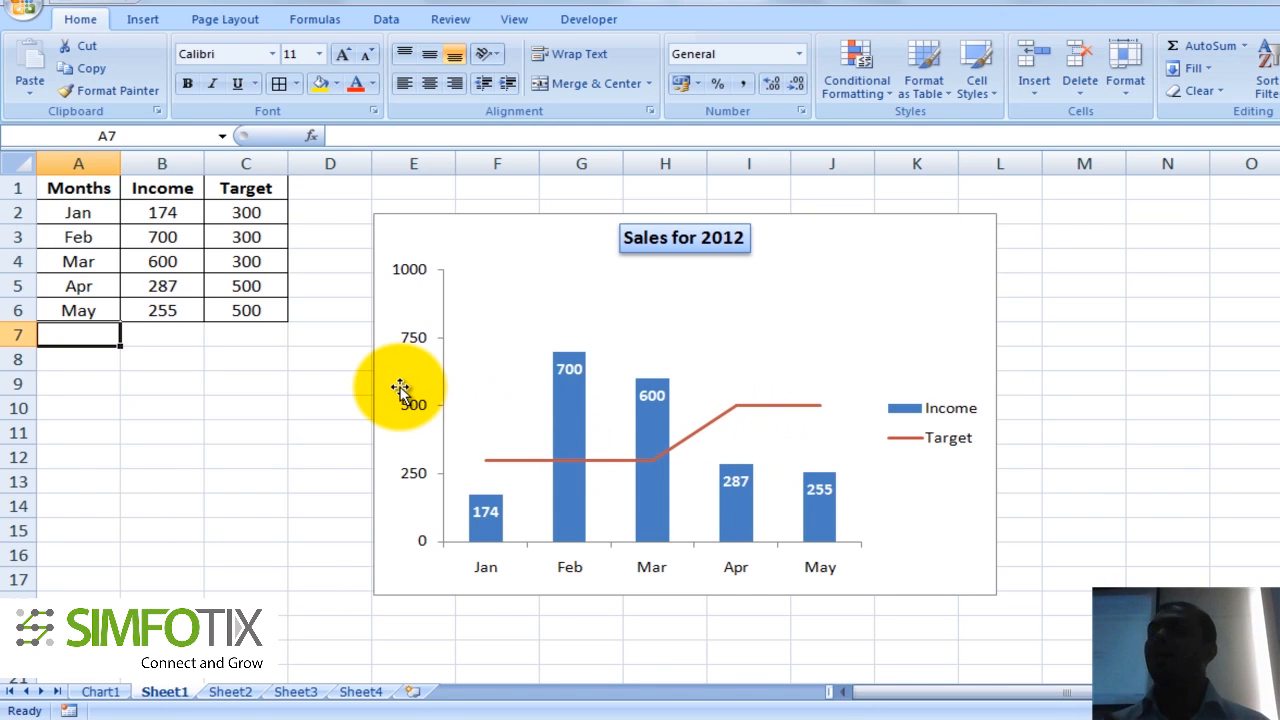
{"action": "type", "text": "Jun"}
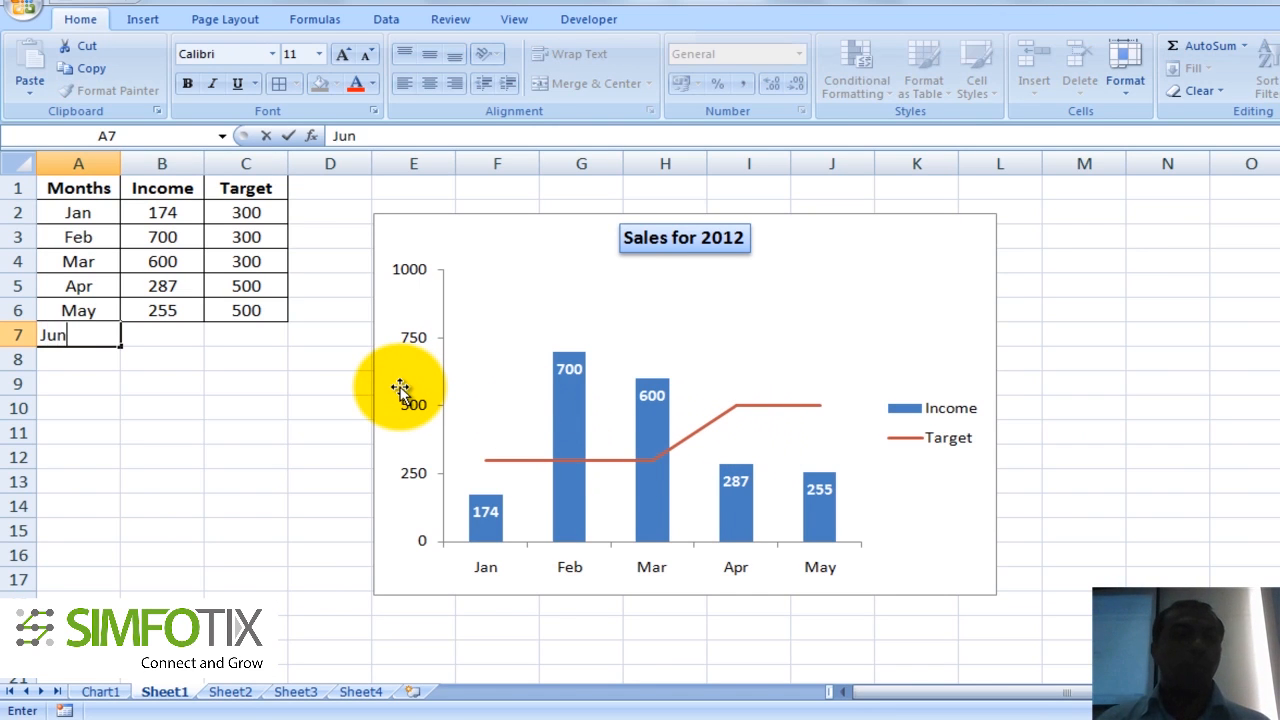
{"action": "key", "text": "Tab"}
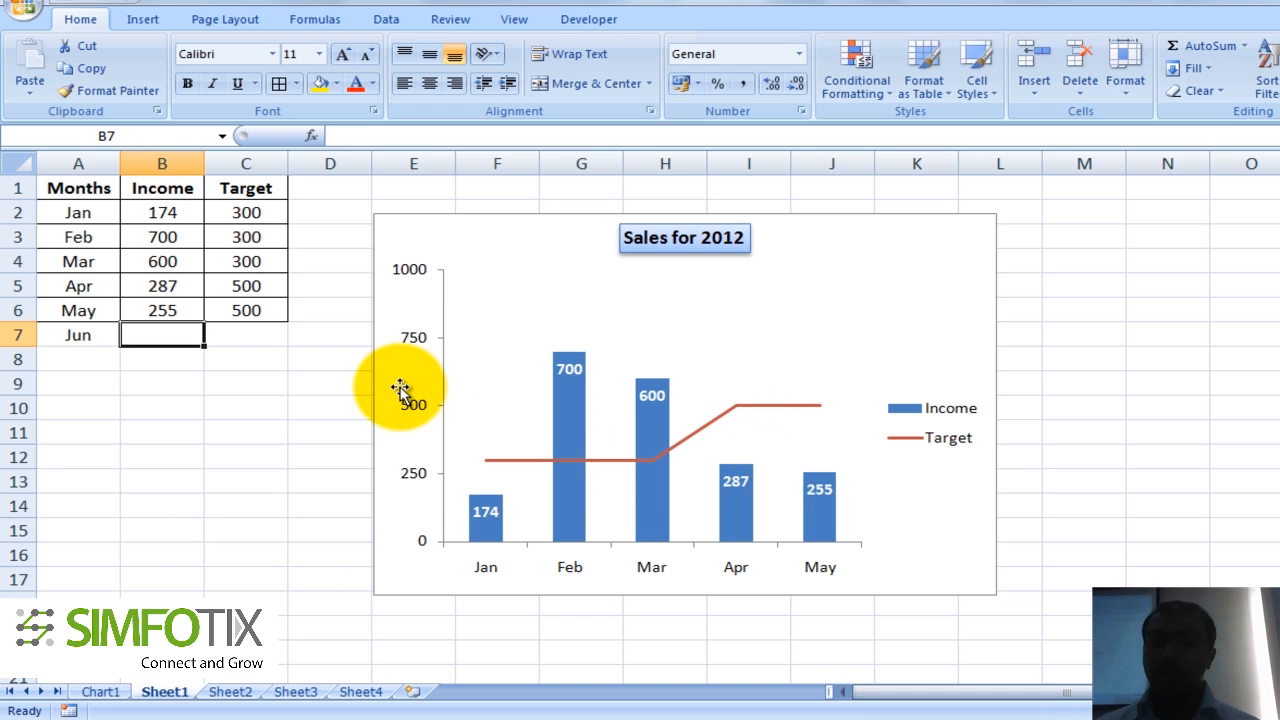
Step: Enter 850 as the Jun income in B7 and 500 as the Jun target in C7
{"action": "type", "text": "850"}
{"action": "key", "text": "Return"}
{"action": "key", "text": "Up"}
{"action": "key", "text": "Right"}
{"action": "key", "text": "Right"}
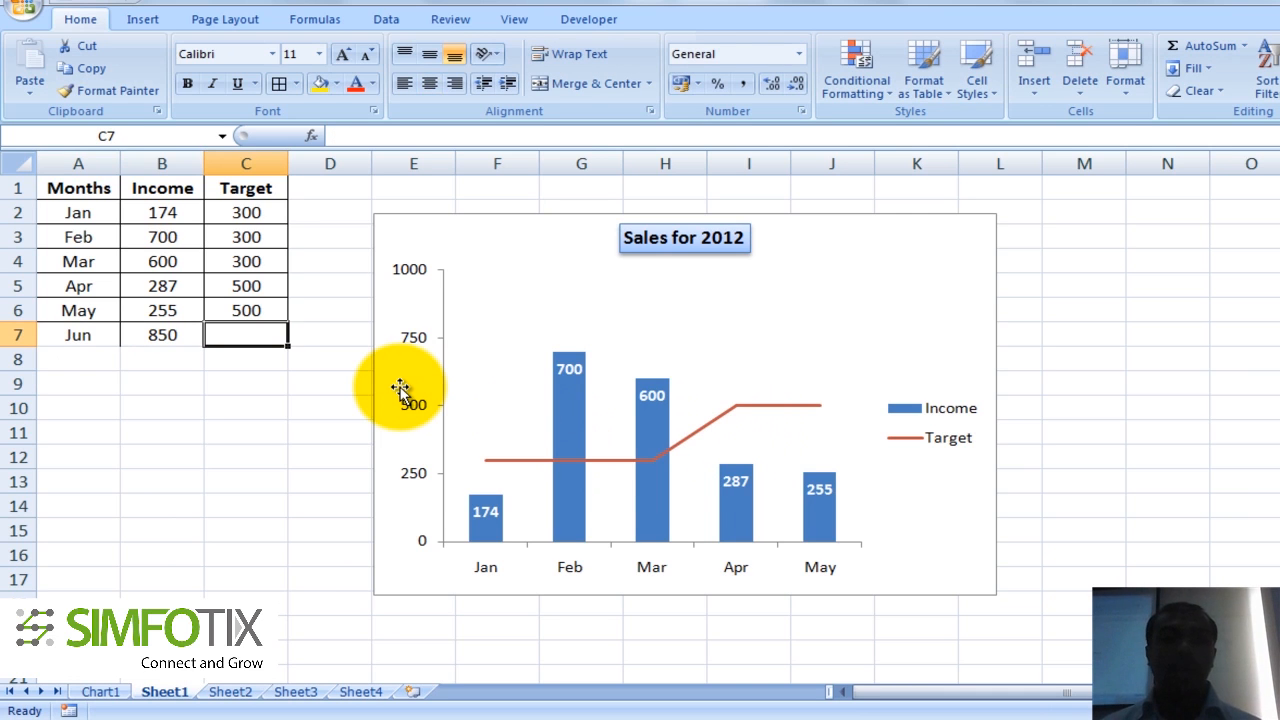
{"action": "type", "text": "2"}
{"action": "key", "text": "BackSpace"}
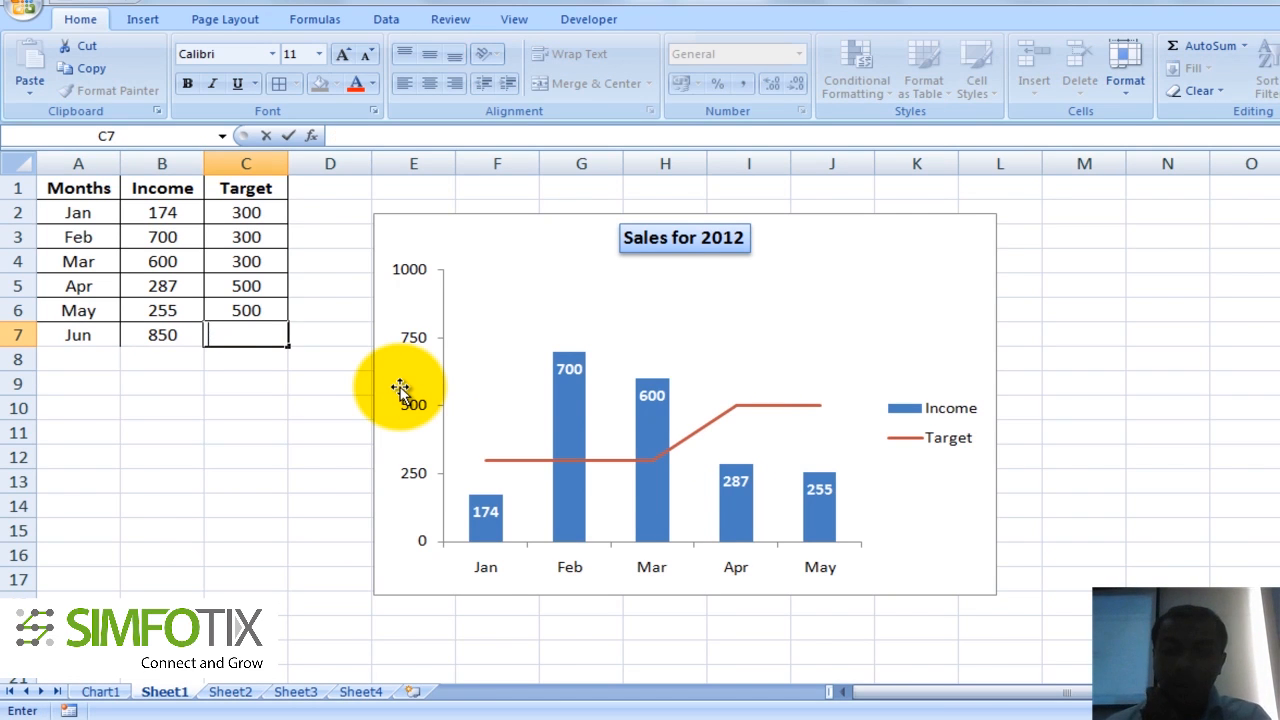
{"action": "type", "text": "500"}
{"action": "key", "text": "Return"}
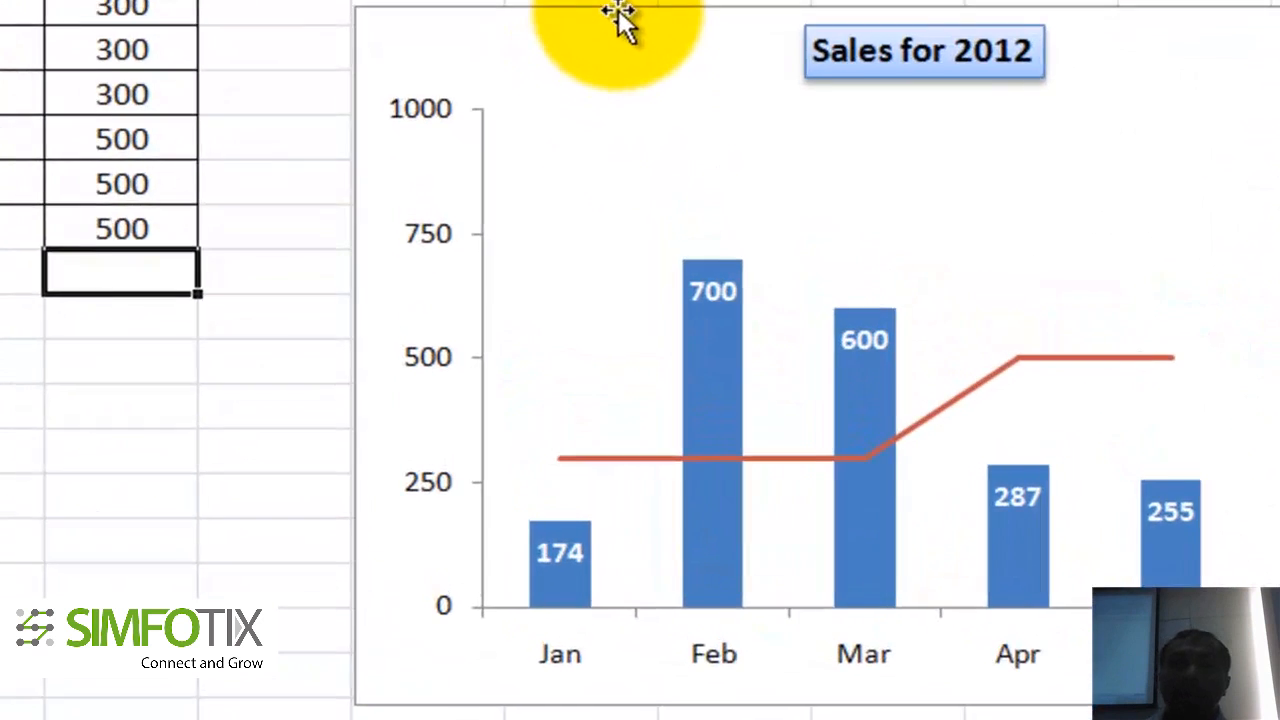
Step: Extend the source range of the Sales for 2012 chart to include the Jun data in row 7
{"action": "left_click", "coordinate": [518, 216]}
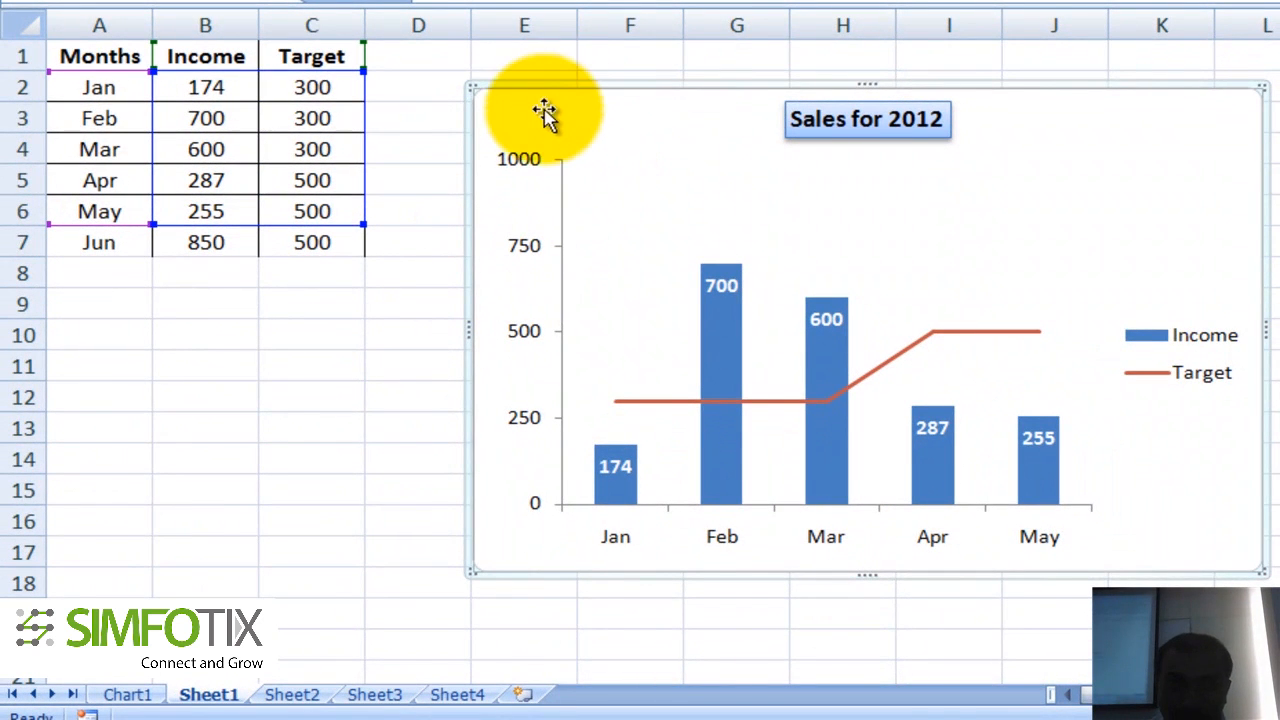
{"action": "left_click_drag", "start_coordinate": [361, 226], "coordinate": [362, 254]}
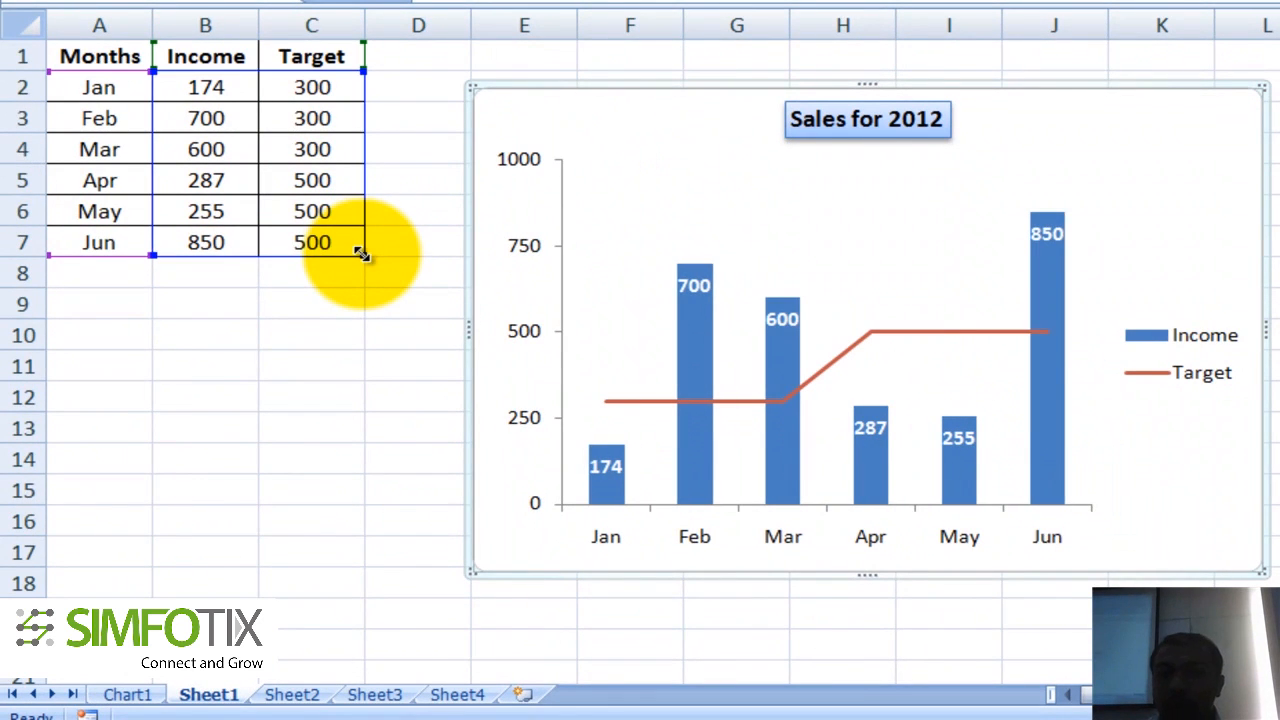